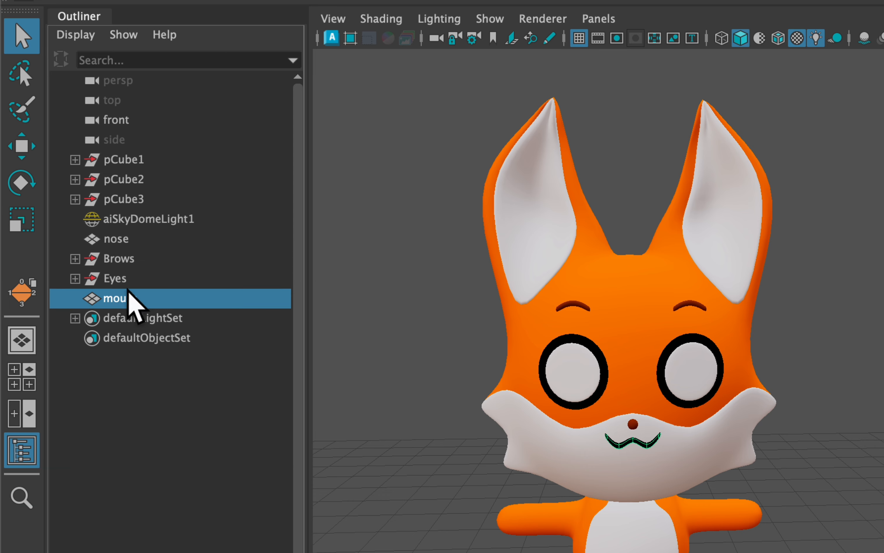
click(132, 259)
middle_drag(131, 259, 240, 353)
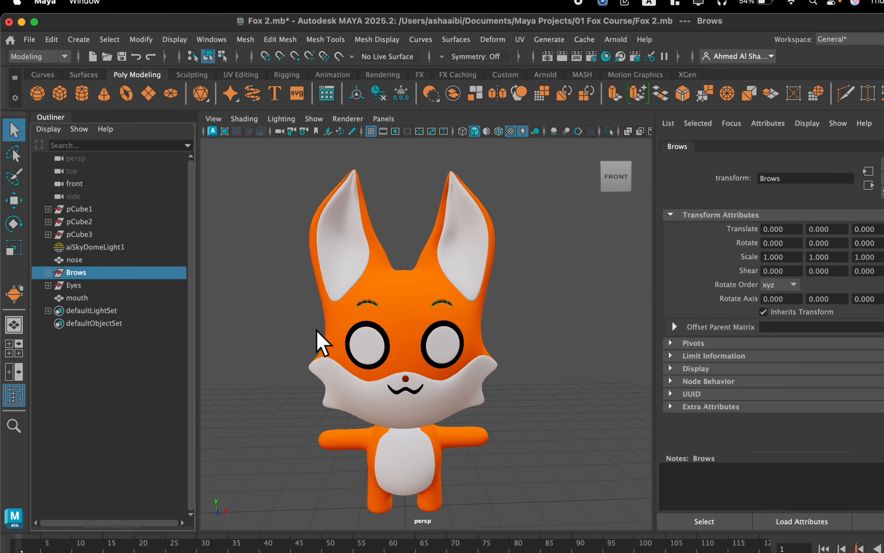
scroll(322, 342, up, 5)
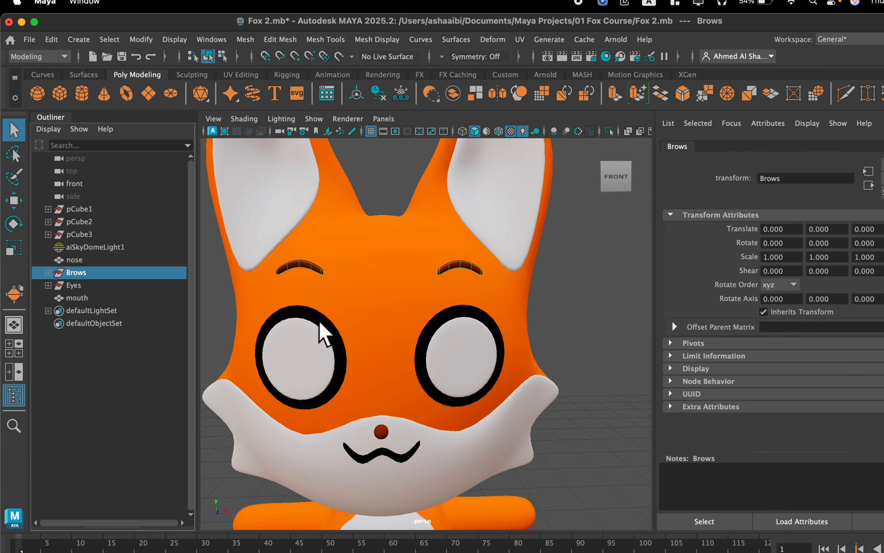
scroll(322, 326, down, 3)
scroll(345, 338, up, 5)
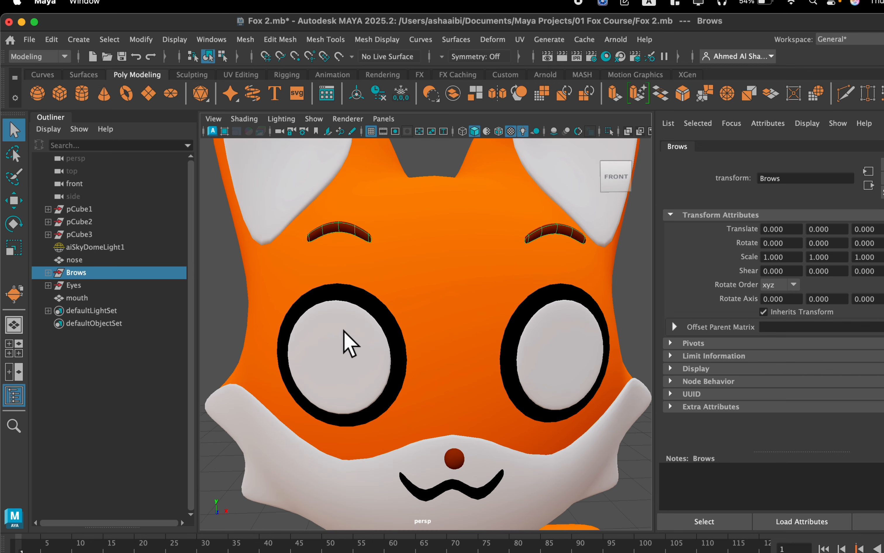
Duplicate the white discs of both eyes together and move the copies slightly forward to Translate Z 1.661.
click(316, 342)
scroll(442, 358, up, 2)
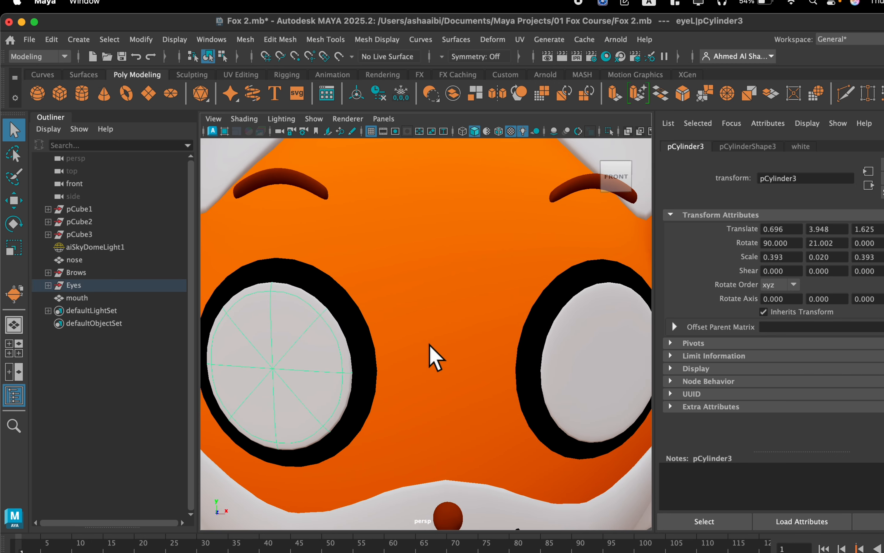
alt+drag(449, 341, 435, 339)
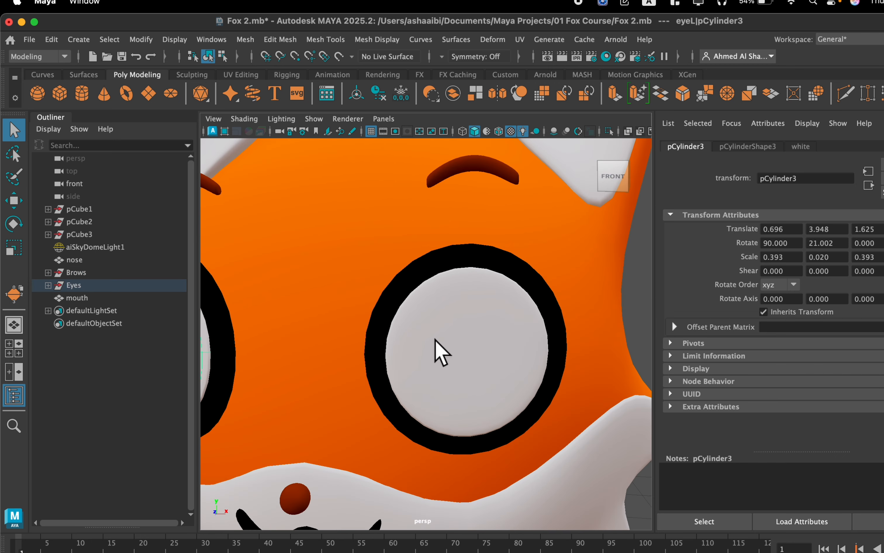
click(469, 357)
scroll(470, 357, down, 3)
click(256, 342)
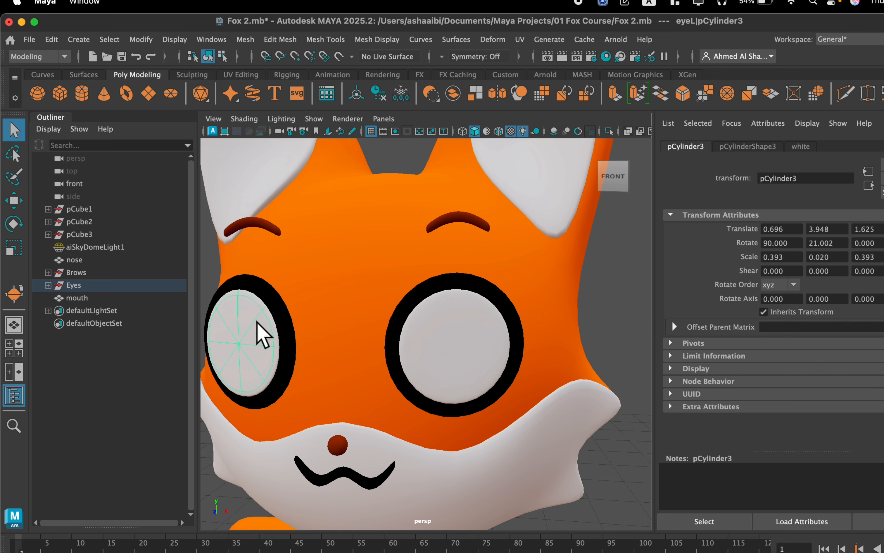
click(451, 342)
alt+drag(433, 322, 440, 325)
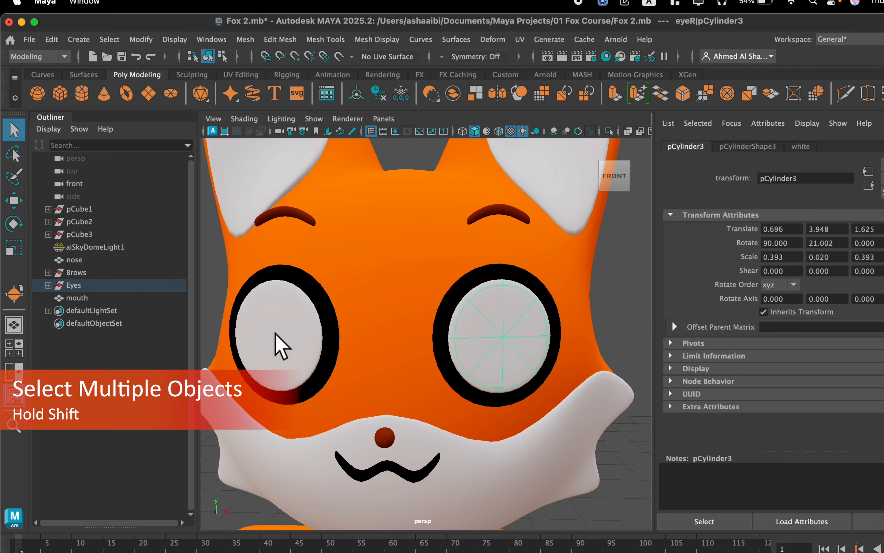
shift+click(291, 325)
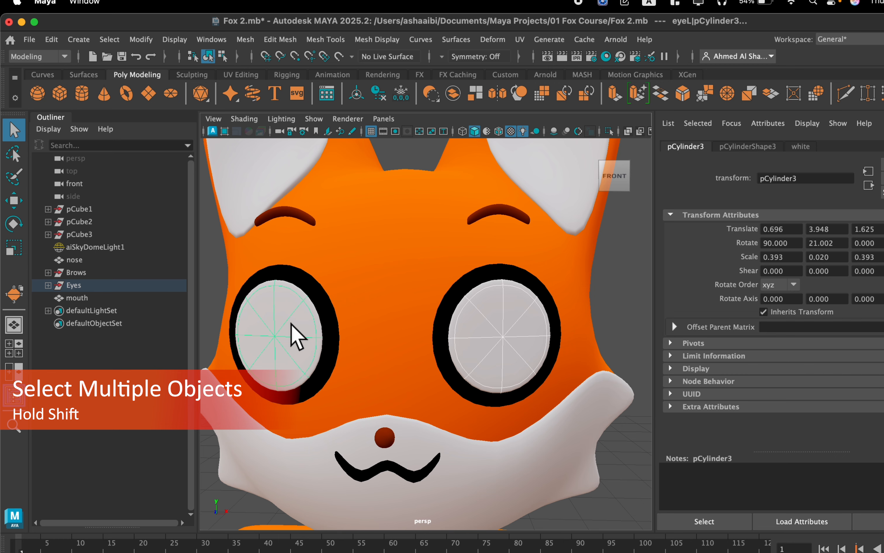
key(ctrl+d)
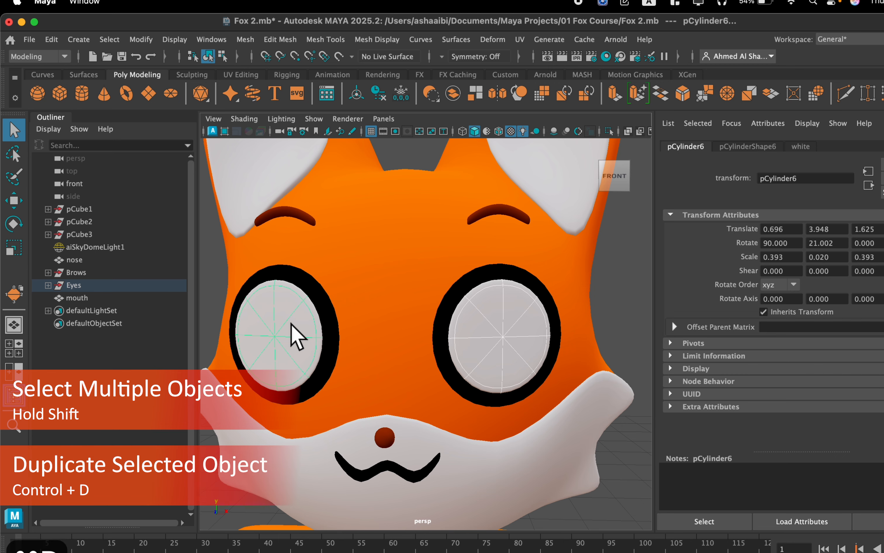
key(w)
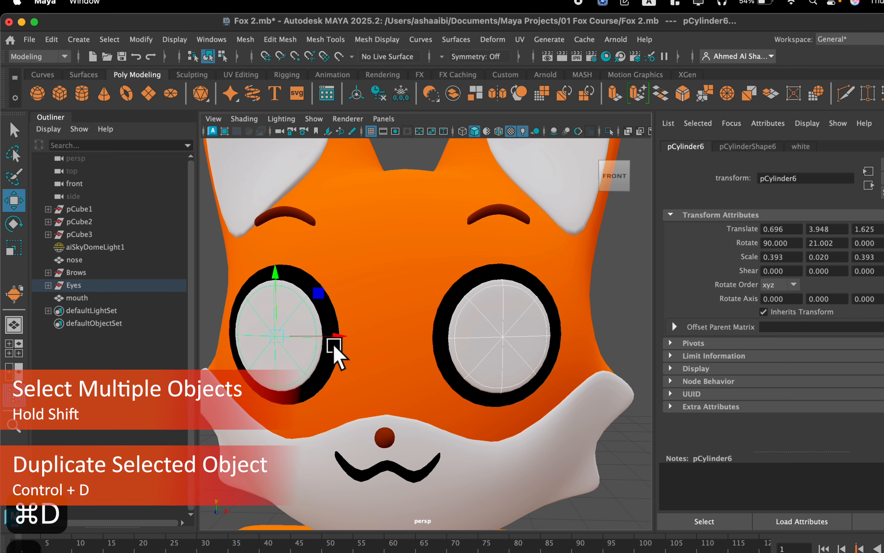
alt+drag(291, 357, 281, 387)
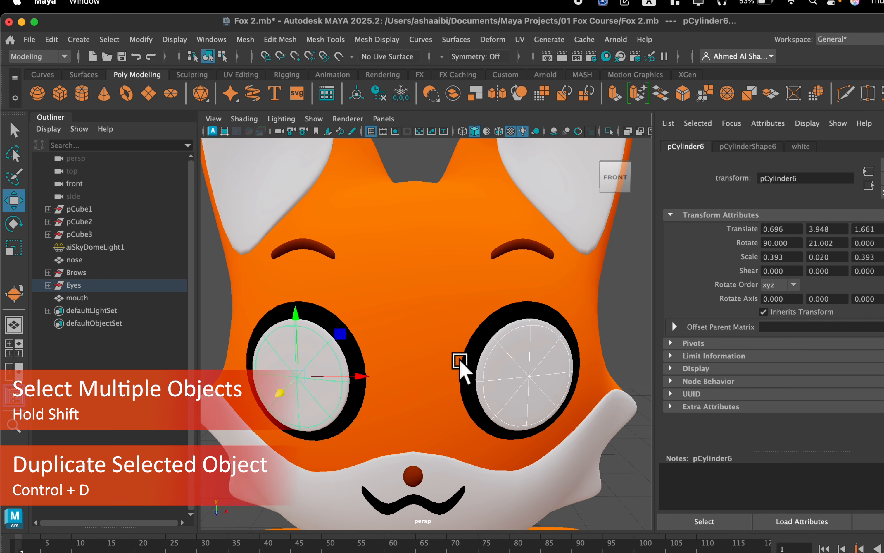
Assign a new Standard Surface material to the duplicated eye discs and connect a File texture to its base color.
right_click(321, 374)
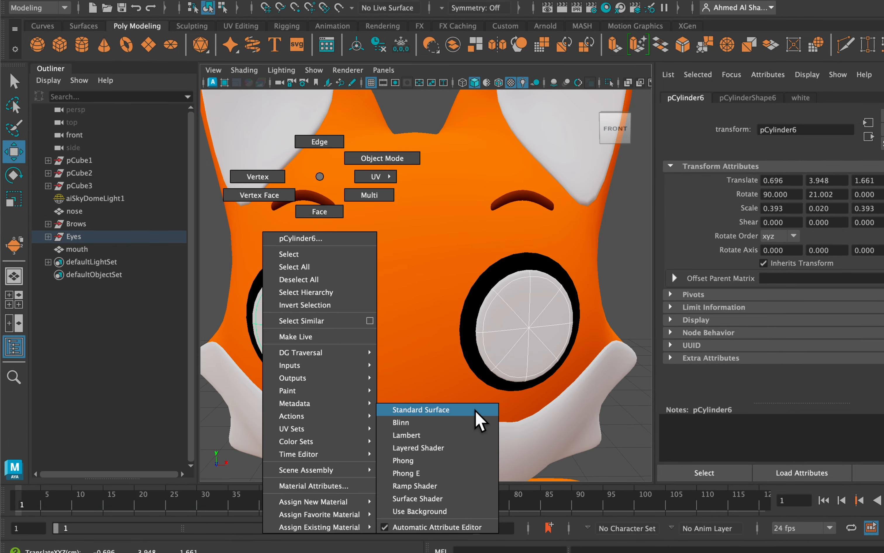
click(479, 421)
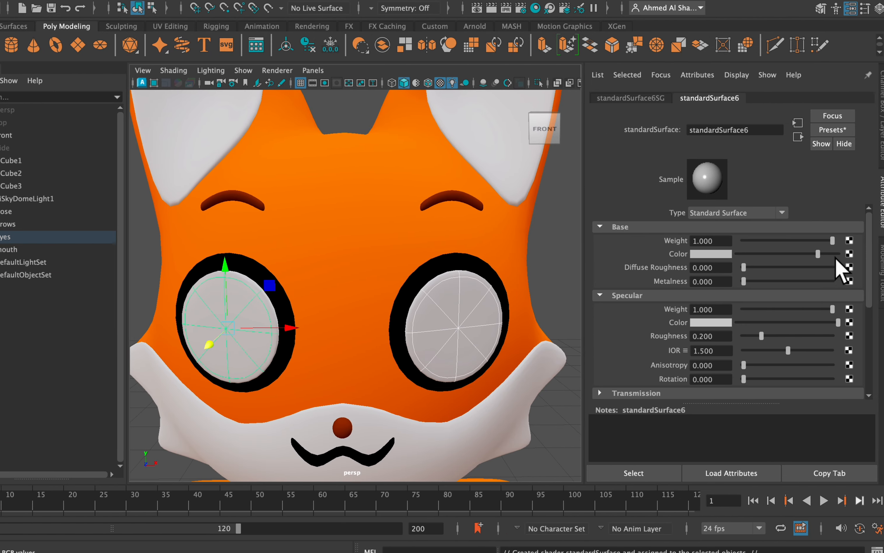
drag(827, 255, 771, 255)
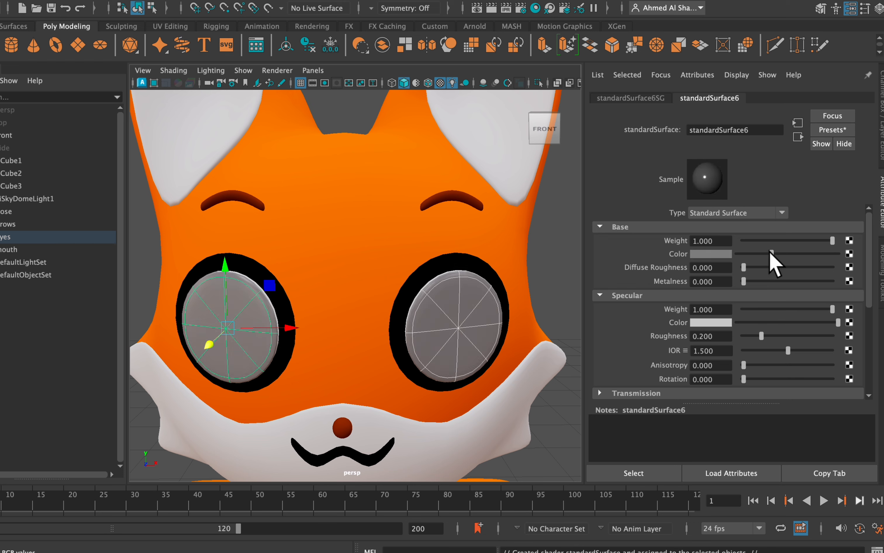
click(849, 254)
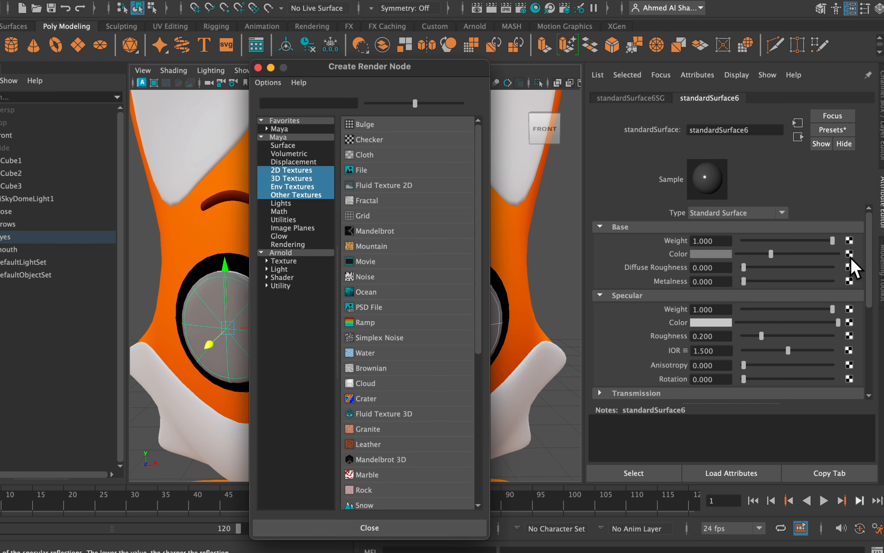
click(362, 171)
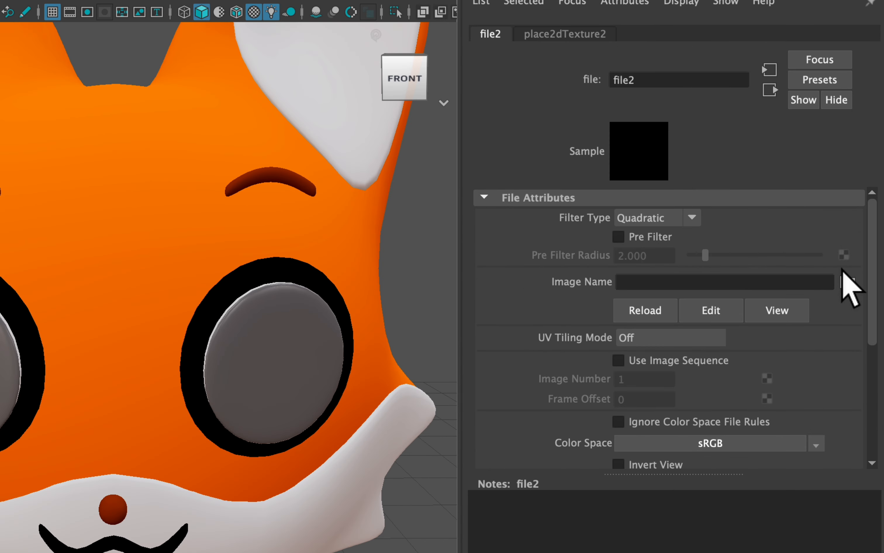
Browse the color images in the Textures folder and load color1.jpg as the file texture's image.
click(849, 283)
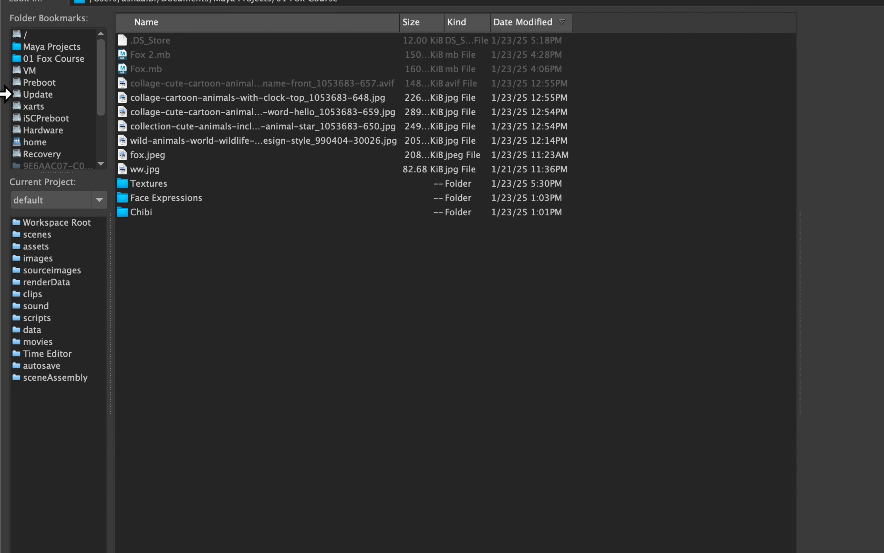
double_click(150, 184)
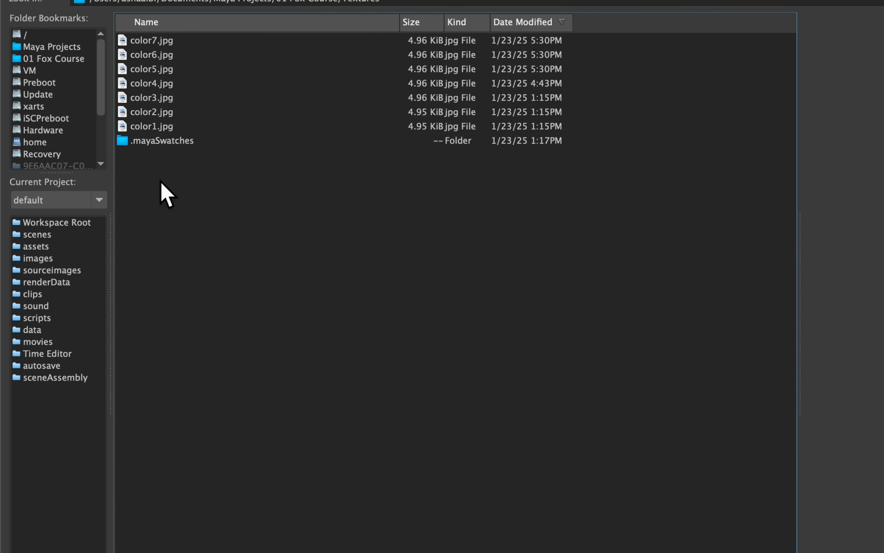
click(164, 128)
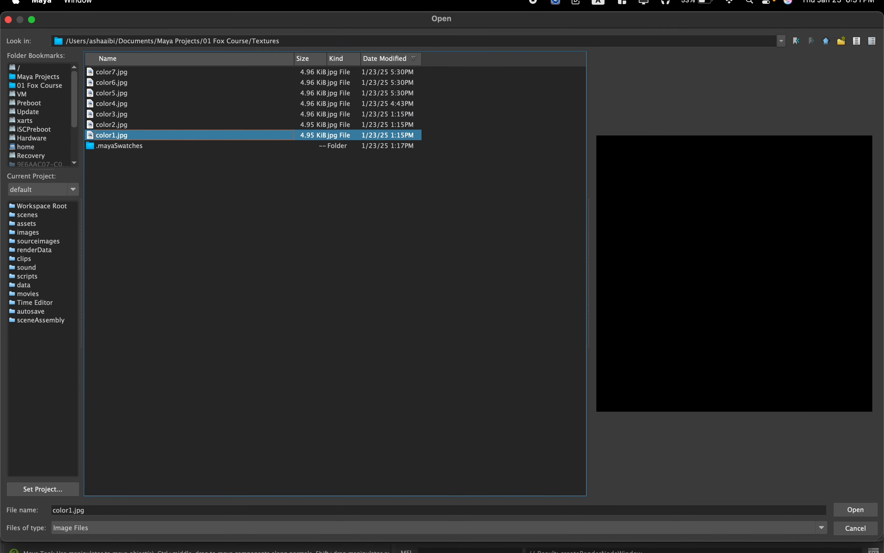
key(Up)
key(Up)
key(Up)
key(Up)
key(Up)
key(Up)
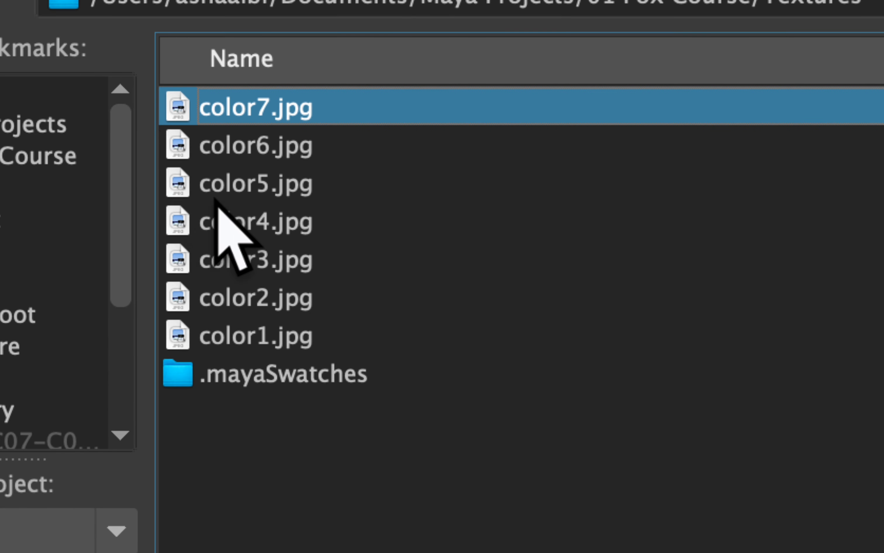
click(272, 336)
key(Up)
key(Up)
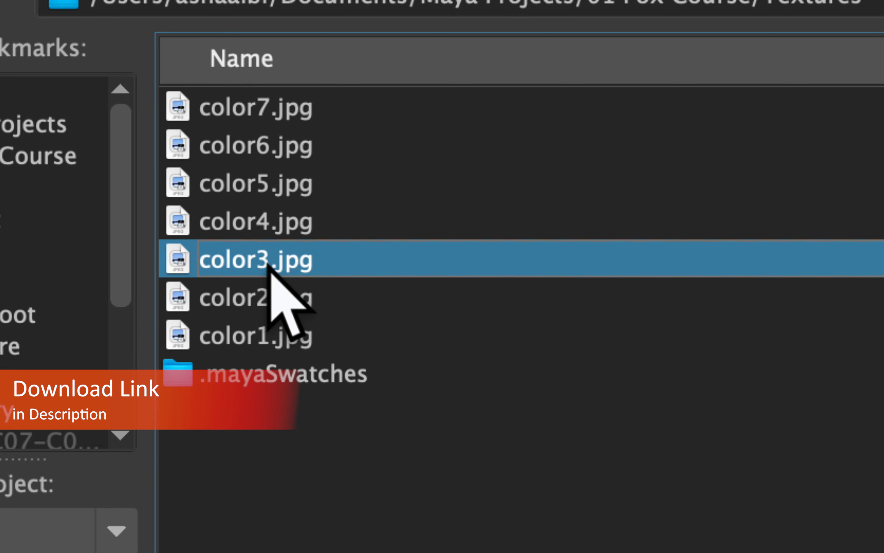
click(277, 336)
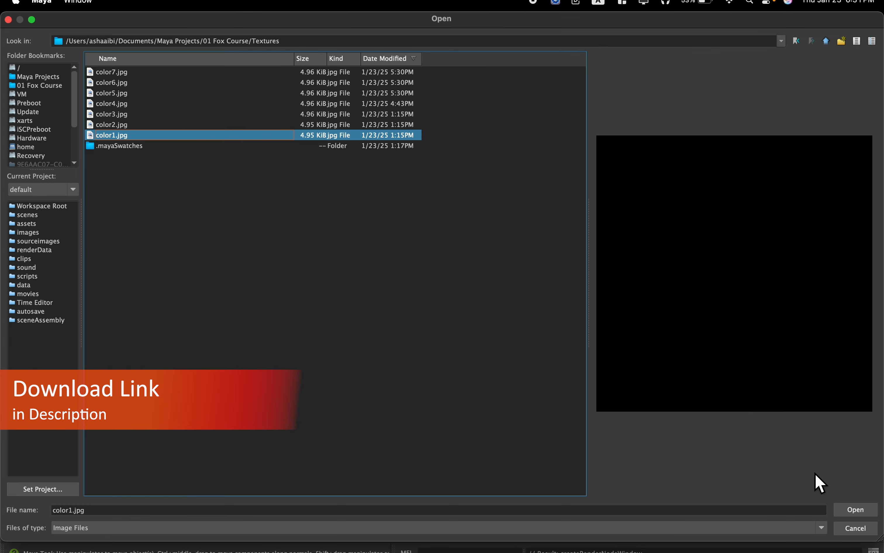
click(865, 513)
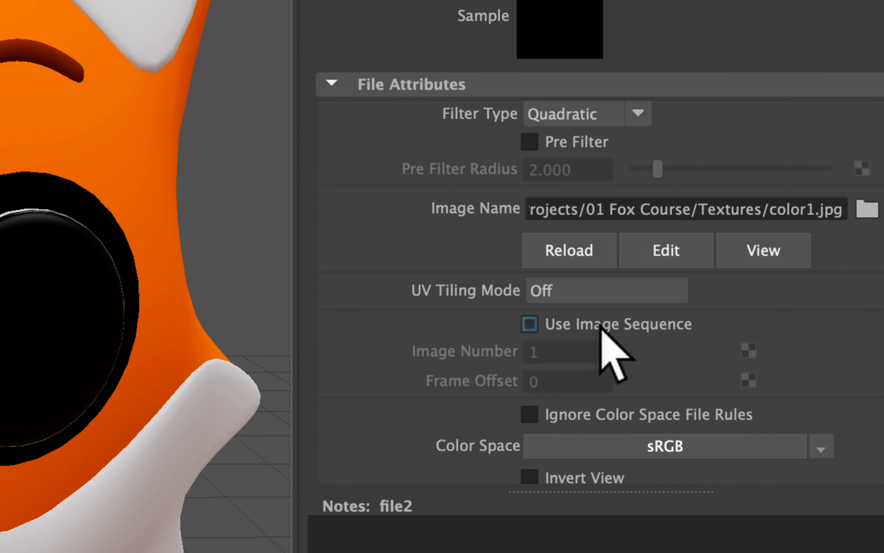
Enable Use Image Sequence on the file texture, preview the eye colors across the first frames, and return to frame 1.
click(601, 326)
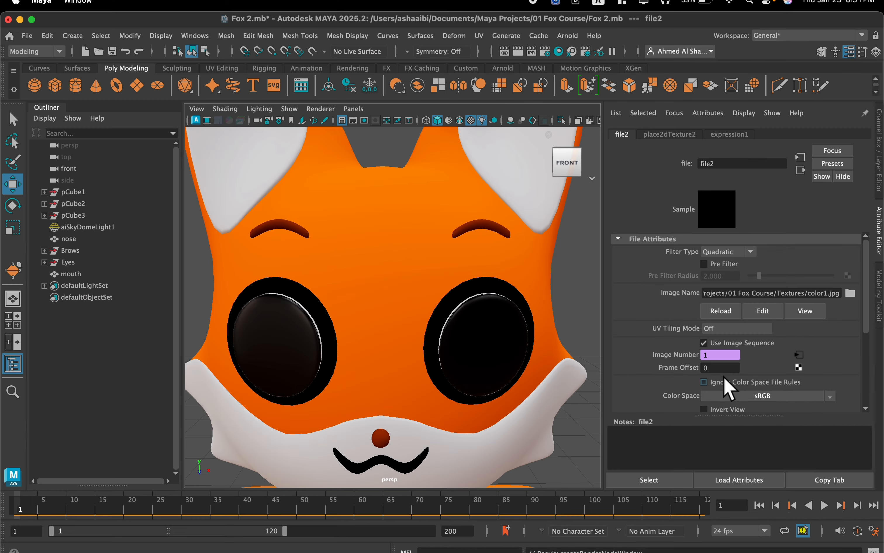
key(alt+v)
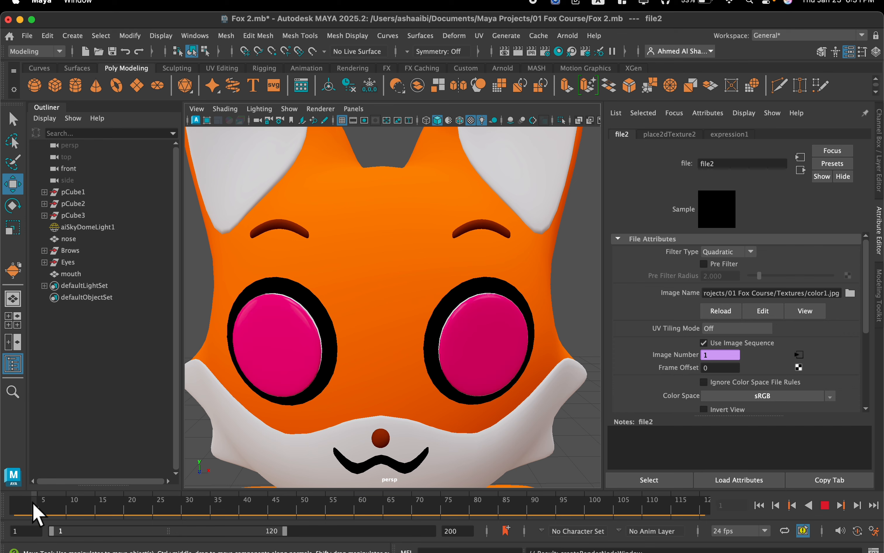
mouse_move(36, 511)
mouse_down()
mouse_move(53, 515)
mouse_move(16, 519)
mouse_move(22, 509)
mouse_move(31, 519)
mouse_move(27, 507)
mouse_up()
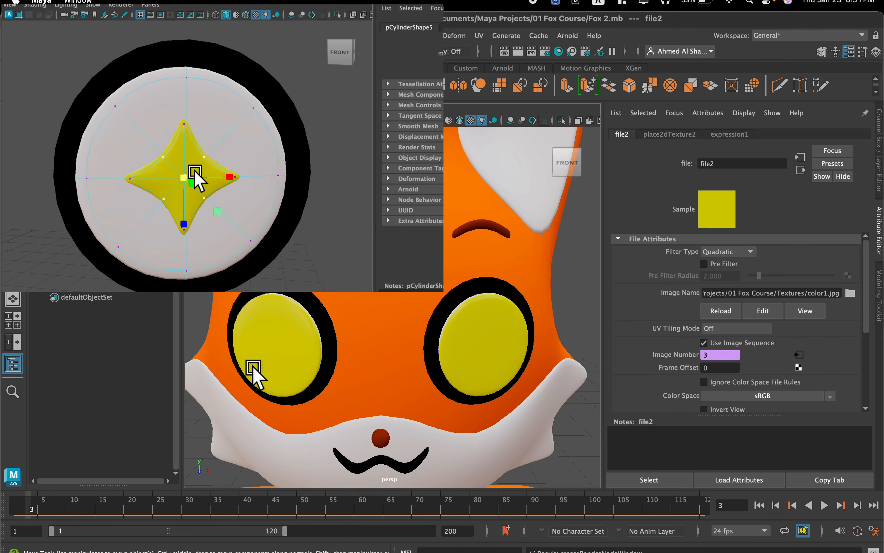
drag(32, 509, 35, 512)
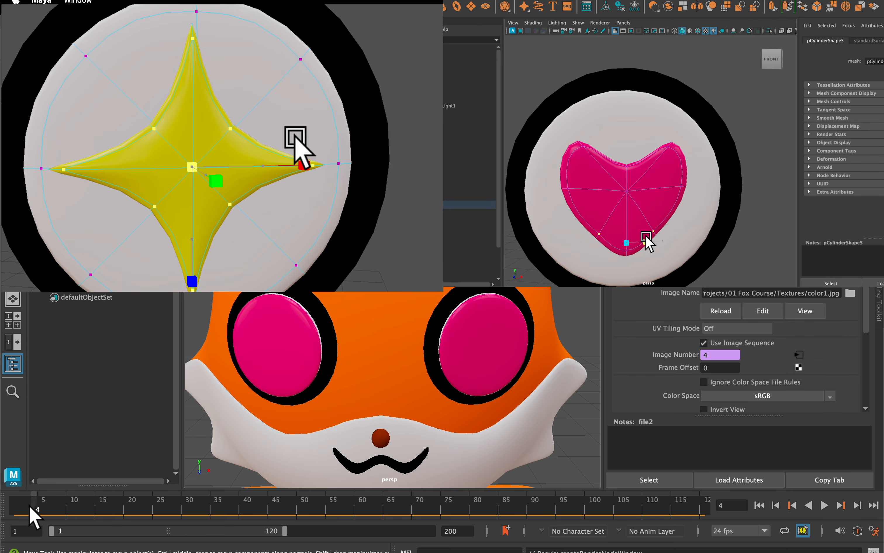
drag(30, 507, 13, 506)
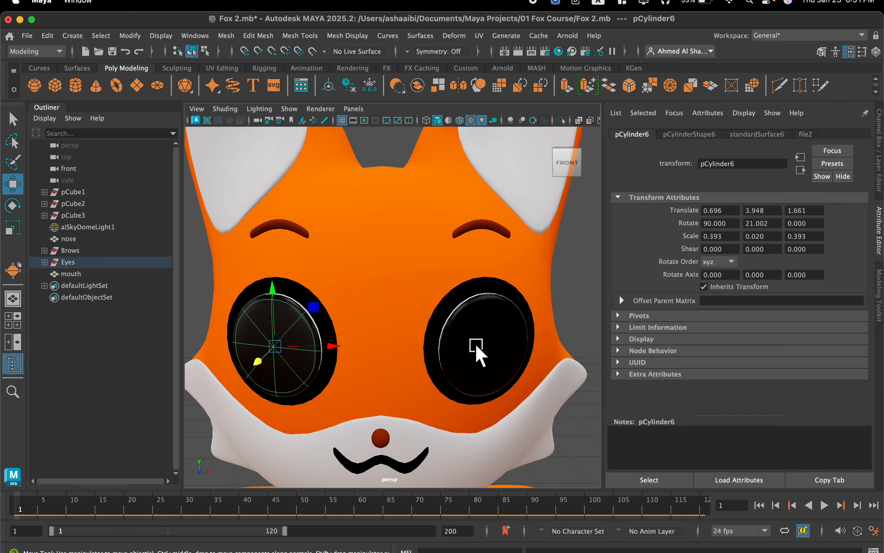
Scale both textured eye discs down to 0.257, 0.013, 0.257 and push them back into the eyes at Translate Z 1.432.
click(488, 351)
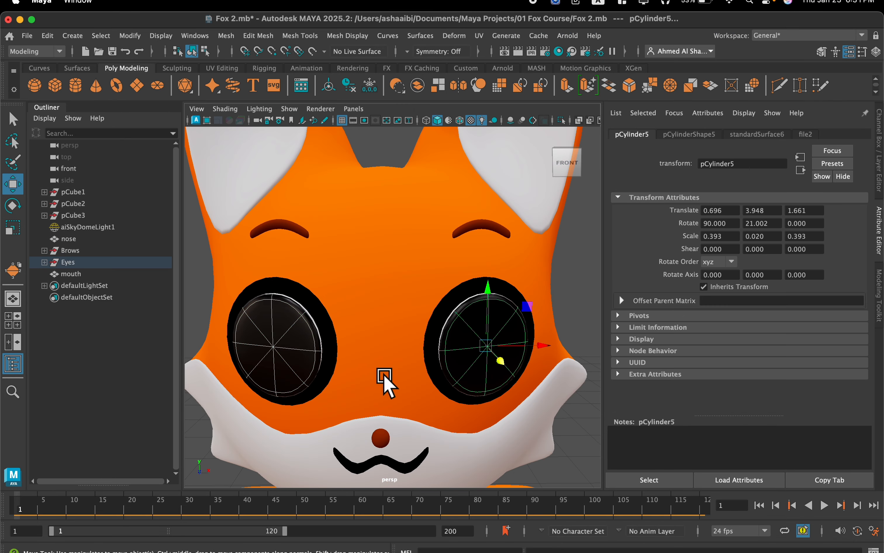
drag(502, 365, 570, 377)
mouse_move(386, 373)
alt+mouse_down()
mouse_move(367, 367)
mouse_move(375, 375)
alt+mouse_up()
drag(300, 415, 309, 408)
key(alt+v)
click(24, 502)
alt+drag(318, 365, 392, 333)
scroll(369, 337, down, 6)
scroll(379, 338, up, 4)
key(r)
key(w)
scroll(383, 337, down, 5)
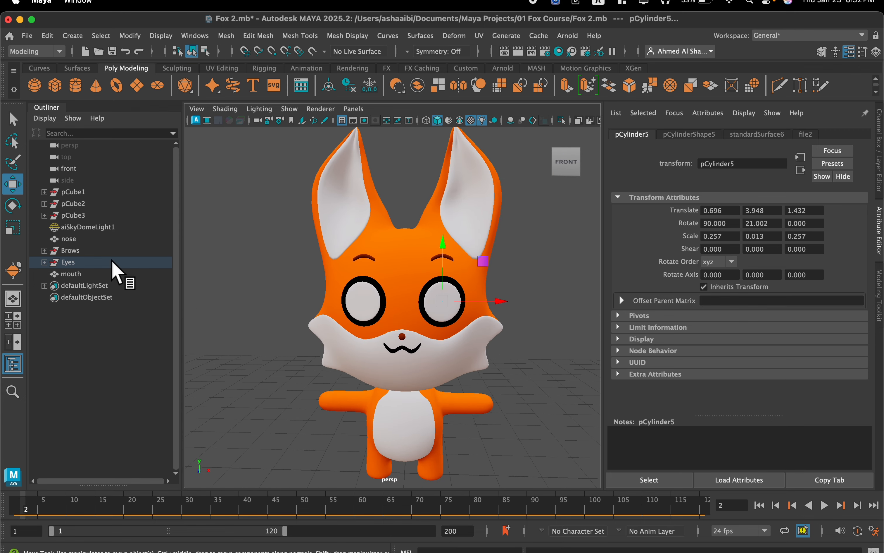
Duplicate the Brows group, Eyes group and mouth together and move the copies along X to beside the fox.
click(93, 250)
drag(0, 250, 125, 278)
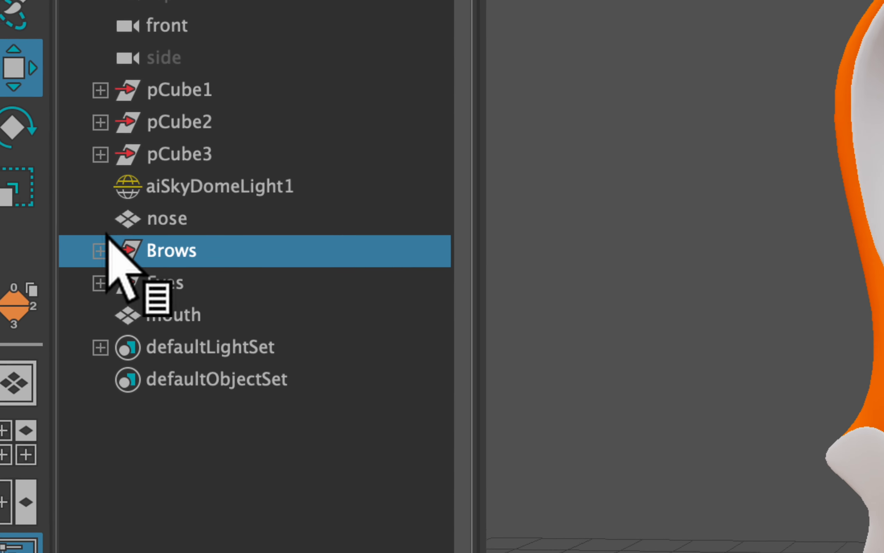
drag(192, 297, 206, 324)
shift+click(206, 324)
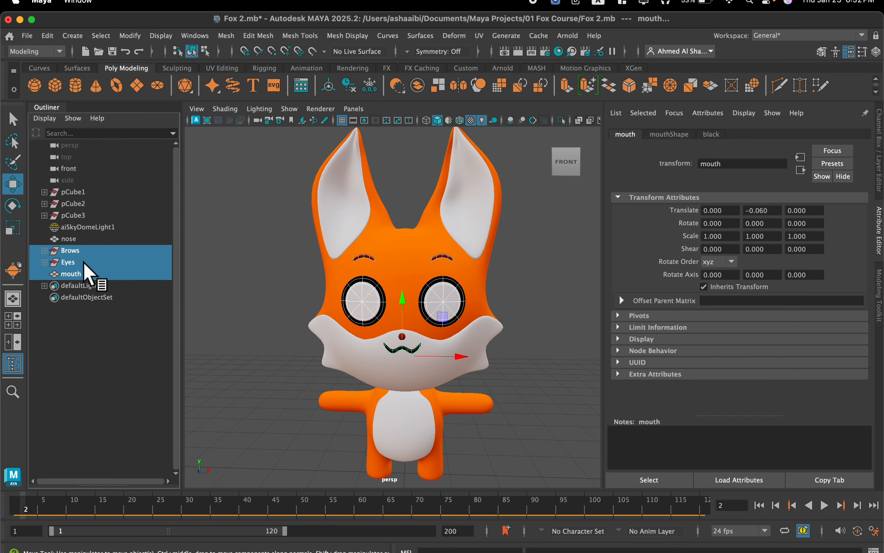
scroll(232, 282, down, 5)
scroll(312, 298, down, 2)
alt+middle_drag(479, 267, 363, 258)
alt+drag(363, 258, 317, 293)
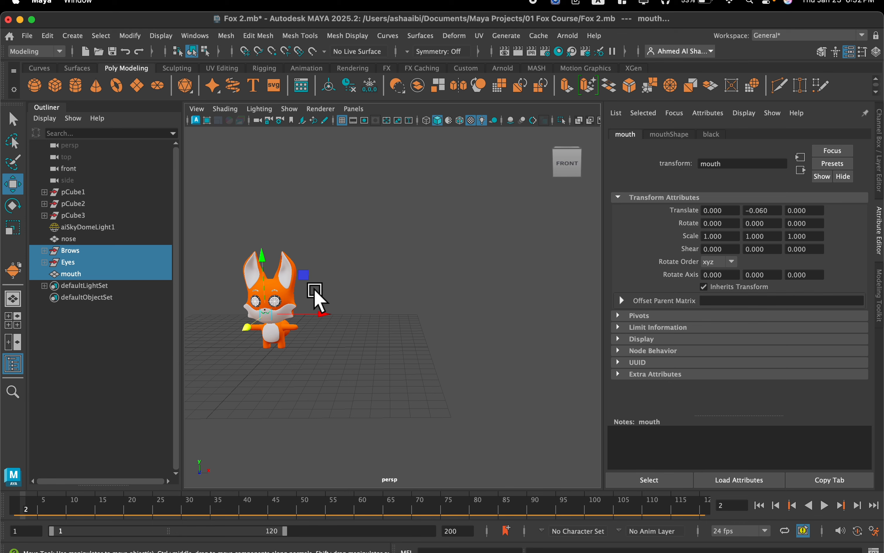
key(super+d)
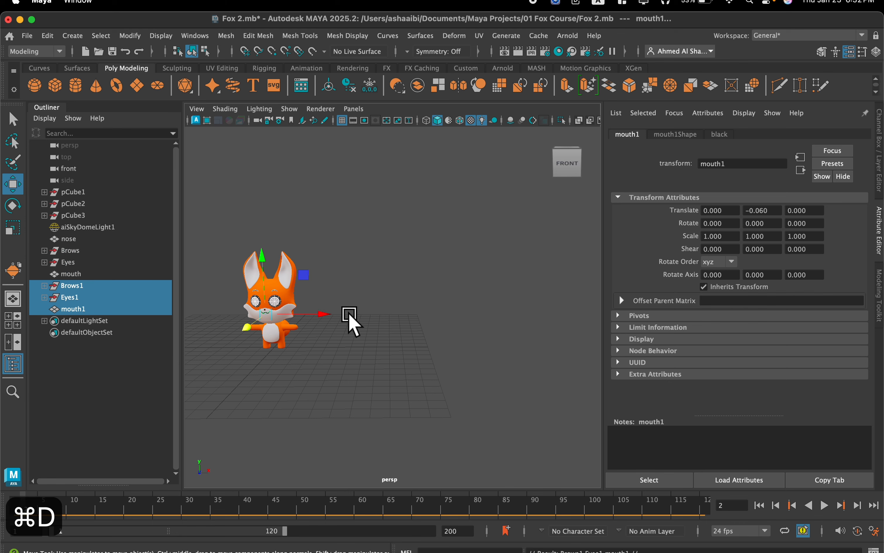
drag(326, 317, 623, 321)
Add five more copies of the brows, eyes and mouth set in a row along X, placing the last at 25.605.
key(super+d)
key(super+d)
key(super+d)
key(super+d)
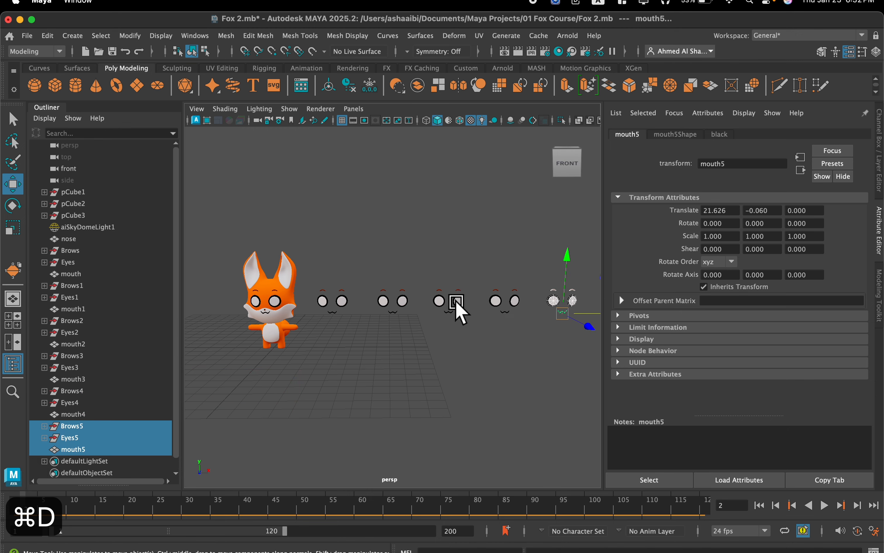
scroll(395, 310, down, 5)
key(super+d)
drag(543, 320, 587, 319)
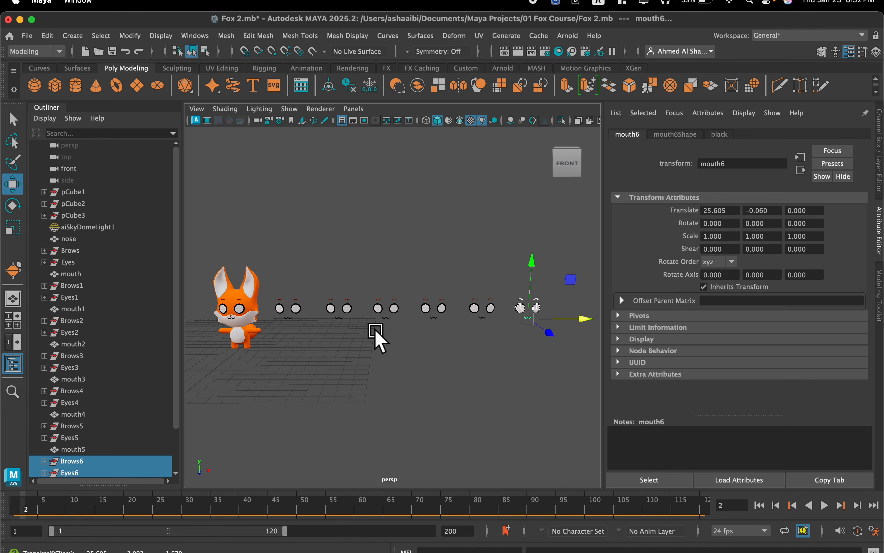
Switch the white disc of eyeR in the Eyes1 group beside the fox to vertex editing.
scroll(304, 293, up, 10)
click(428, 314)
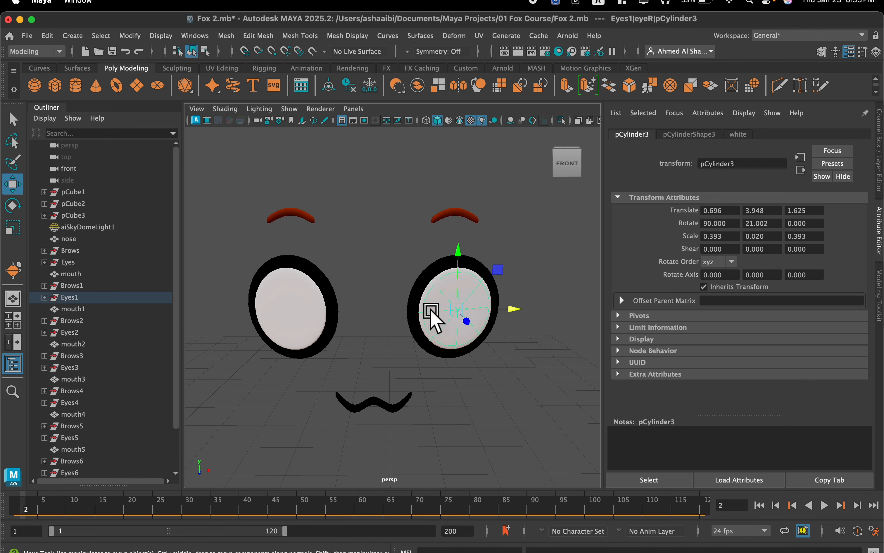
right_click(451, 299)
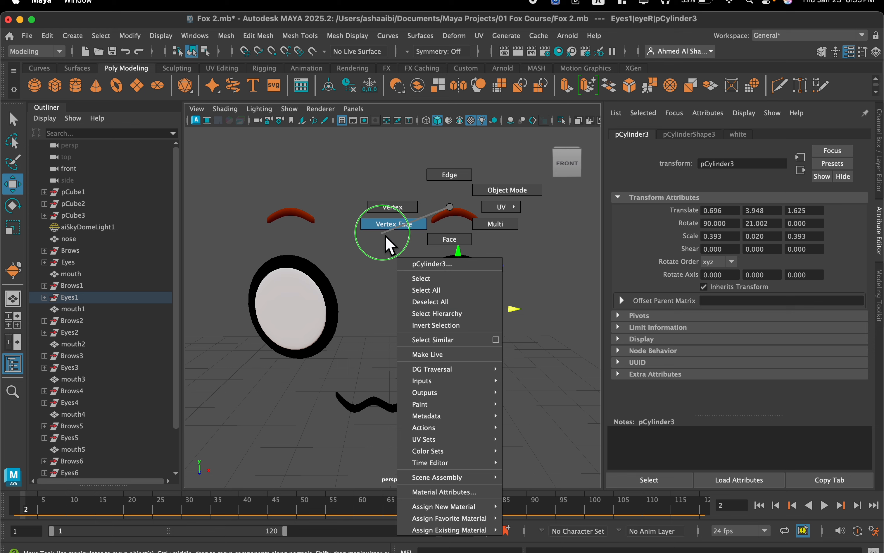
click(389, 211)
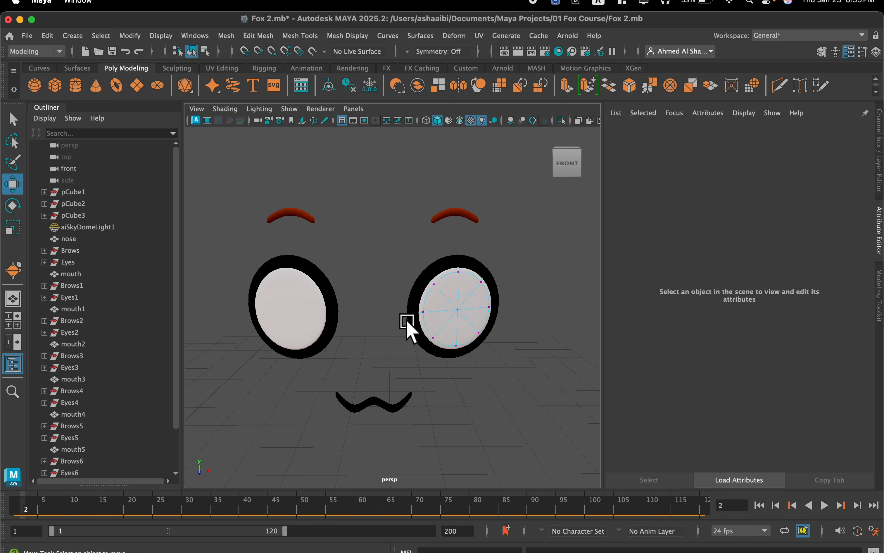
right_click(453, 300)
click(384, 207)
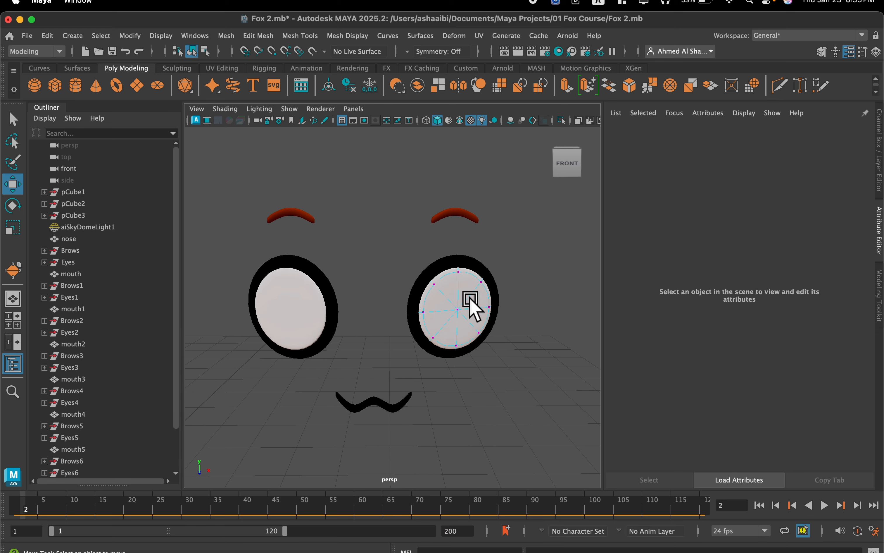
Flatten the upper and middle vertices of eyeR's white disc into a straight edge and lower them to form a half-closed shape.
alt+drag(465, 298, 451, 298)
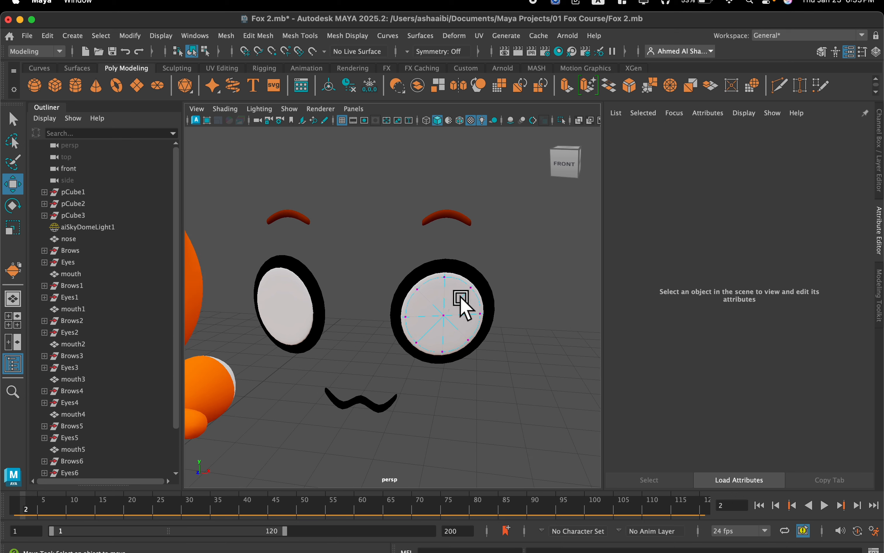
alt+drag(459, 302, 469, 302)
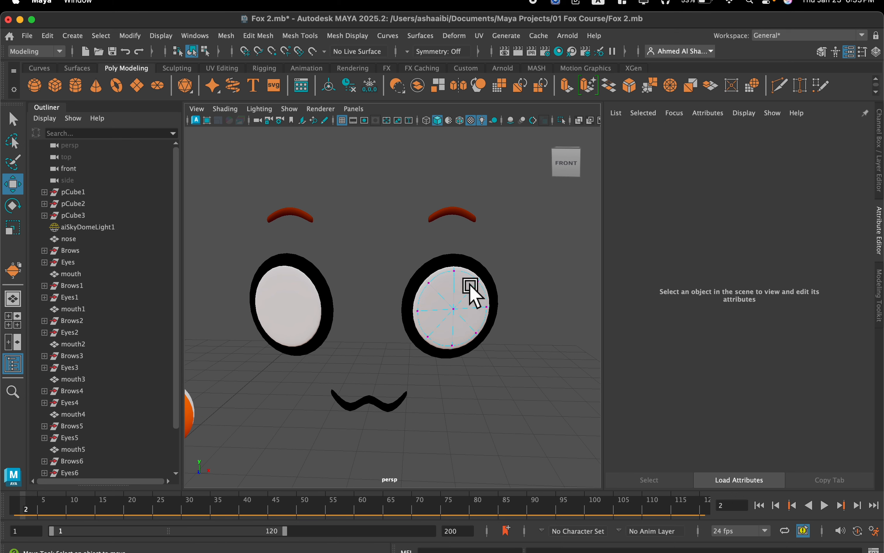
scroll(466, 289, up, 3)
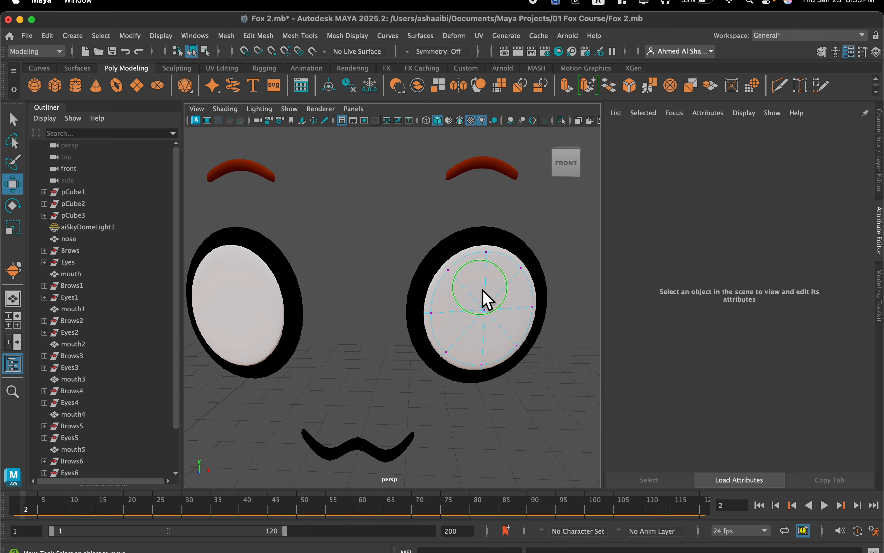
right_drag(482, 290, 413, 208)
scroll(496, 290, down, 3)
alt+middle_drag(493, 286, 451, 285)
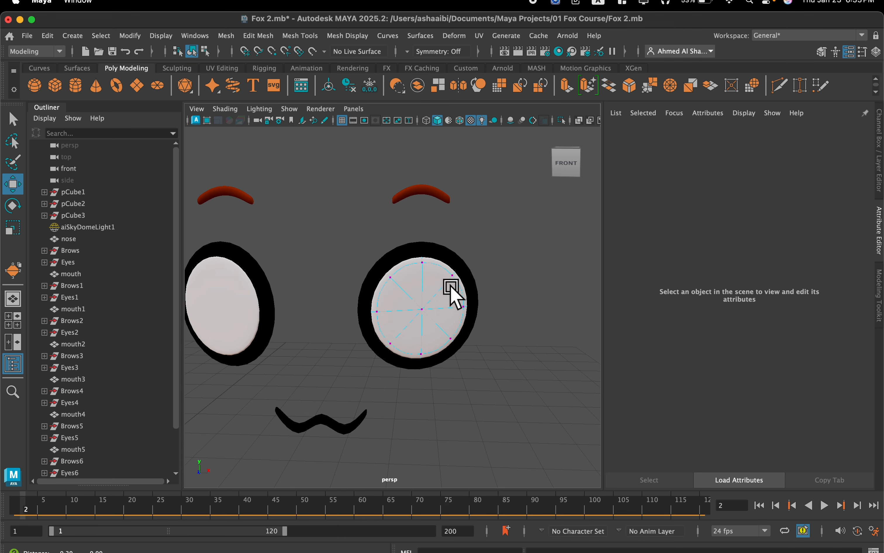
drag(494, 234, 343, 321)
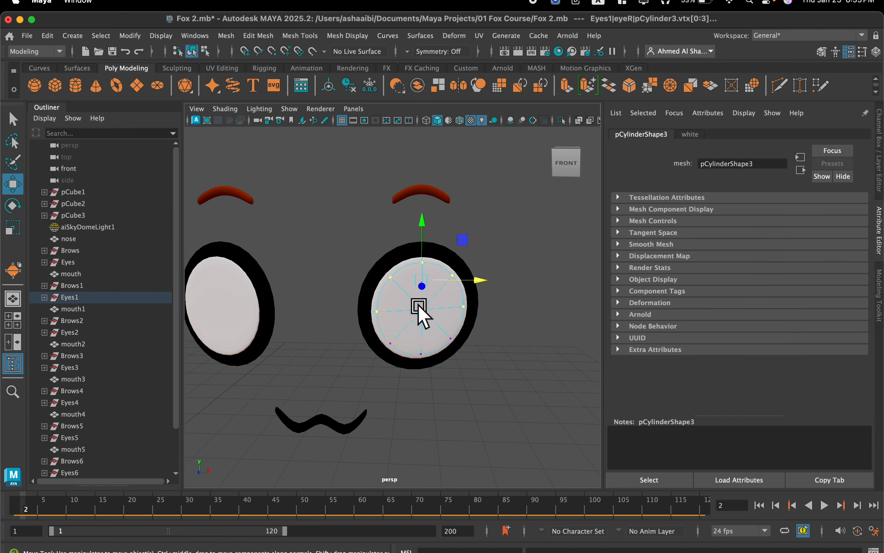
key(r)
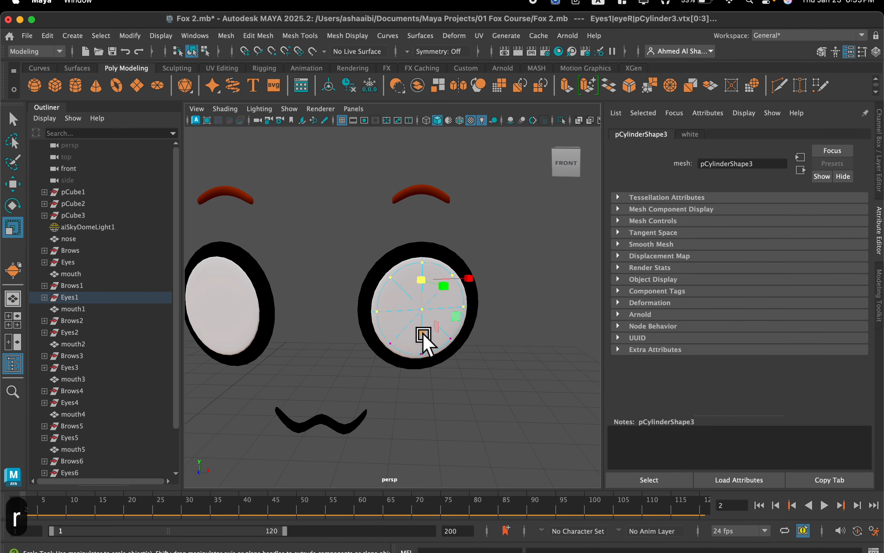
drag(420, 332, 412, 257)
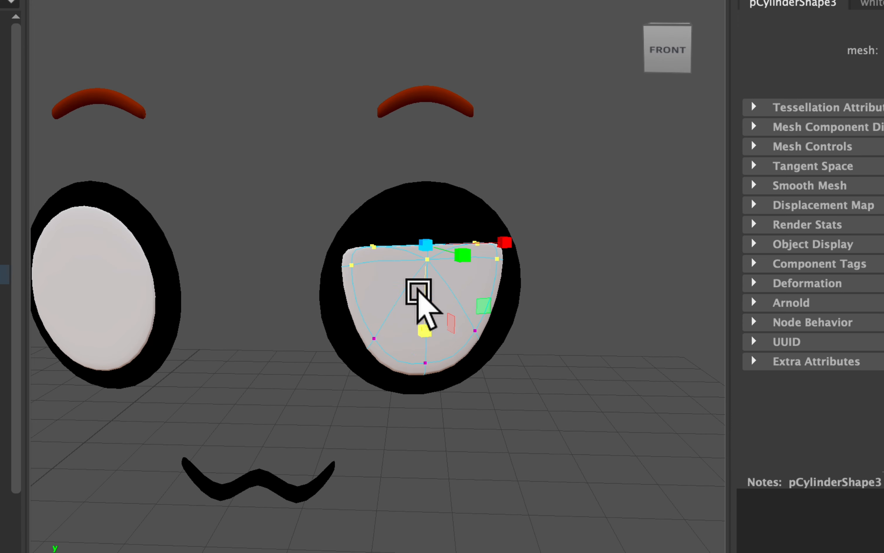
key(w)
drag(424, 140, 425, 206)
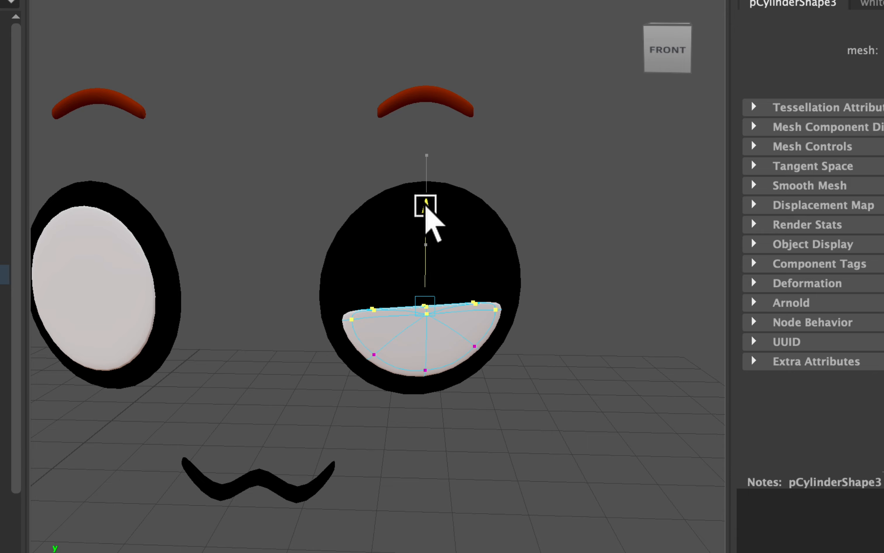
Flatten the upper and middle vertices of eyeR's black outline disc and lower them to just above the white half-disc.
click(372, 247)
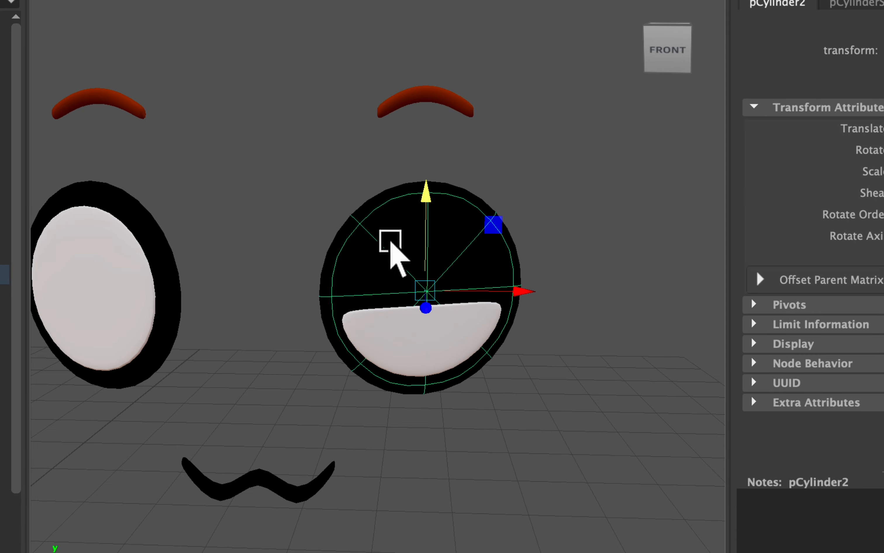
right_drag(381, 244, 313, 124)
drag(552, 168, 301, 317)
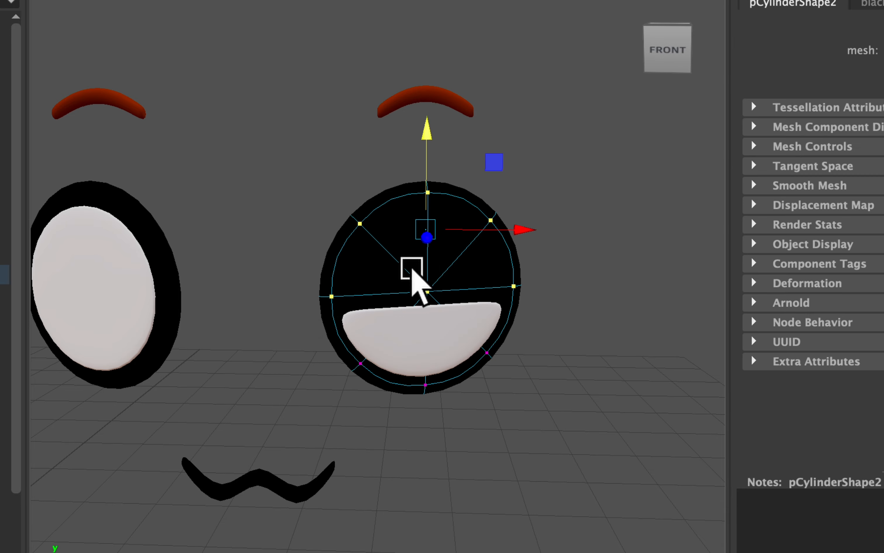
key(r)
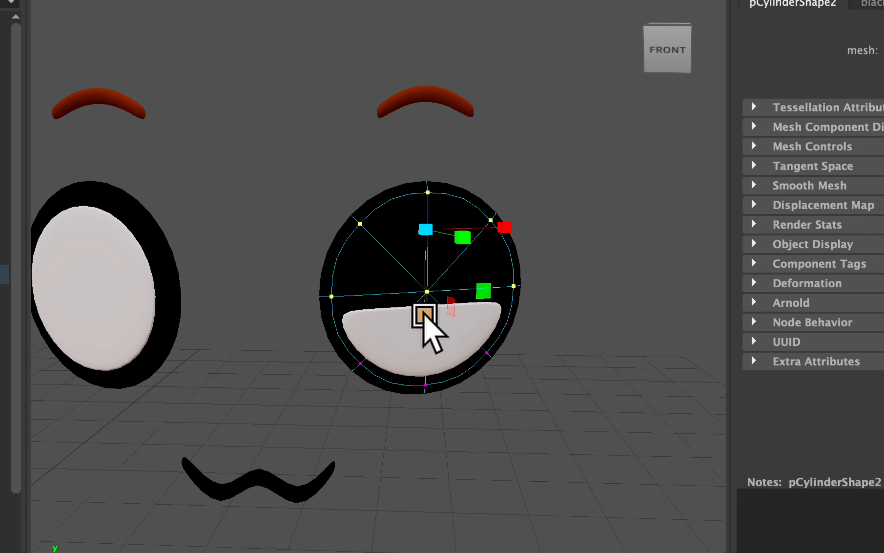
drag(424, 313, 428, 233)
key(w)
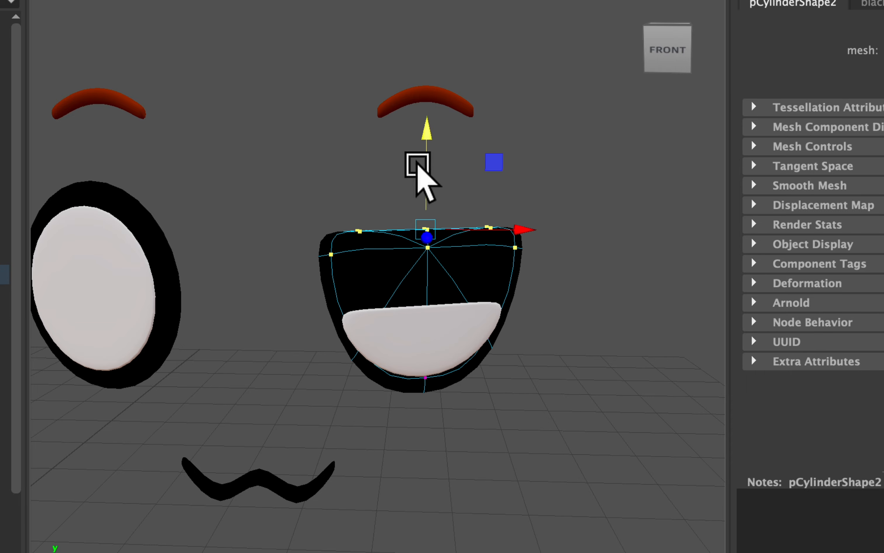
drag(423, 163, 430, 222)
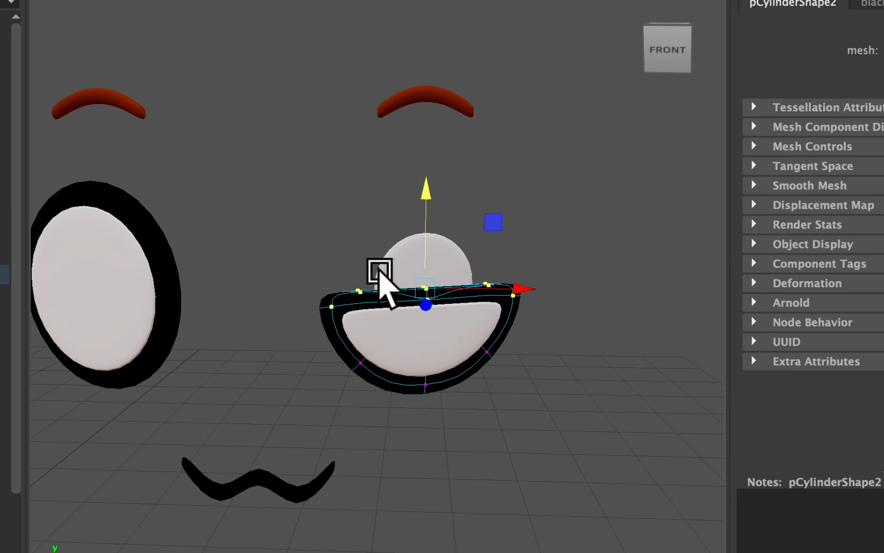
Shrink all vertices of eyeR's textured color disc, lower them behind the white half-disc, and return to object mode.
key(F8)
right_click(400, 268)
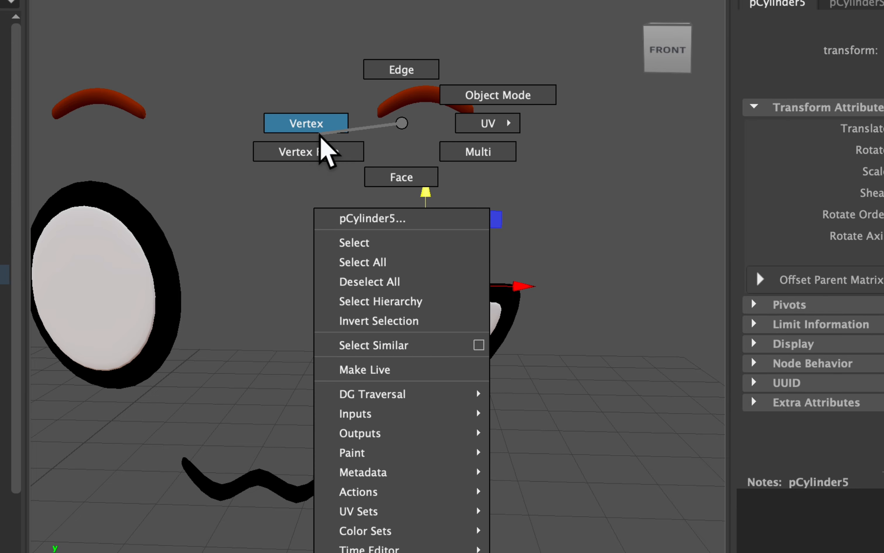
click(379, 142)
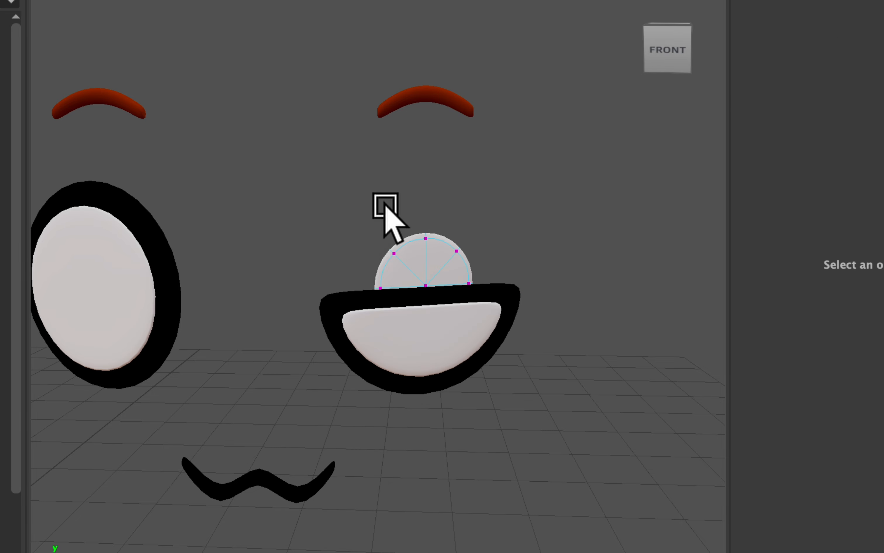
double_click(427, 237)
key(r)
drag(415, 289, 369, 295)
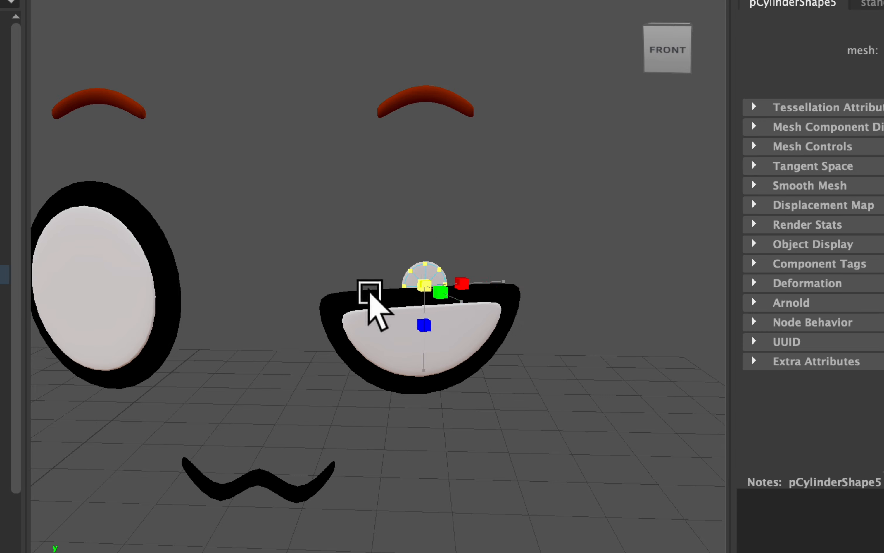
key(w)
drag(424, 206, 418, 239)
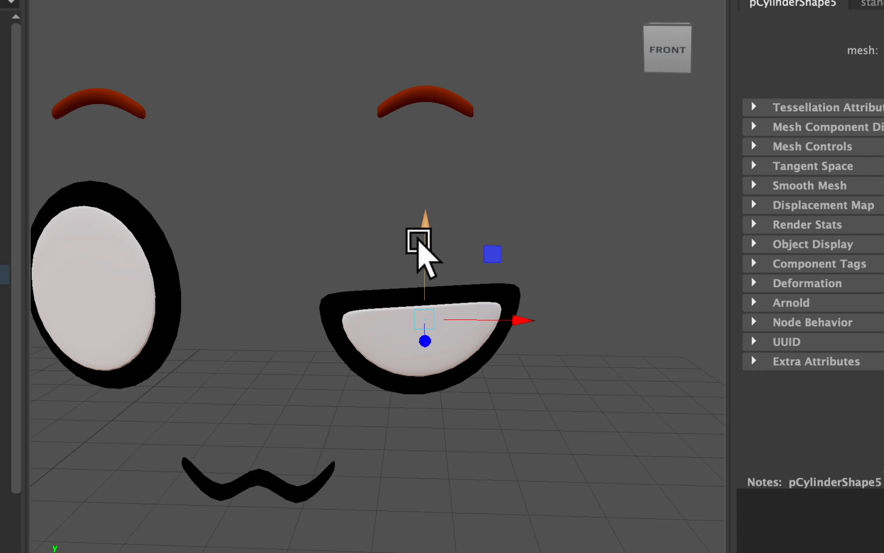
scroll(419, 241, down, 6)
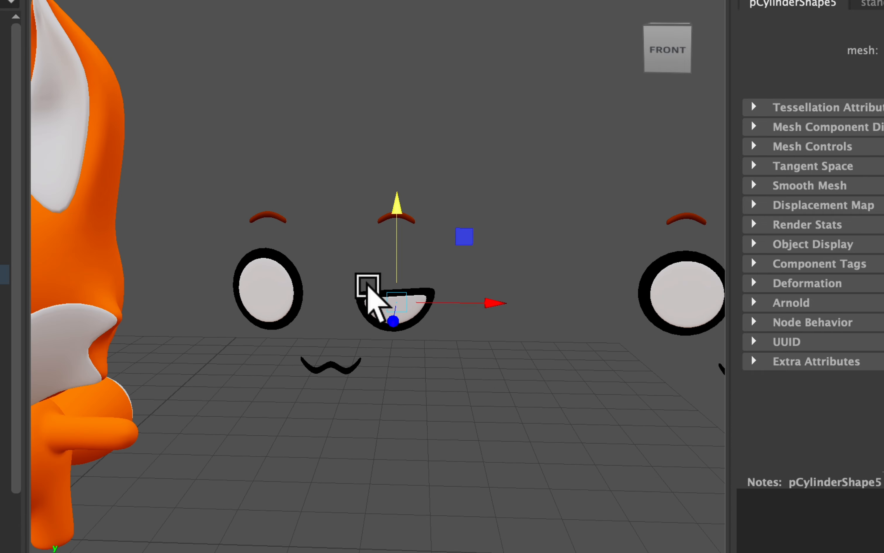
scroll(368, 289, up, 4)
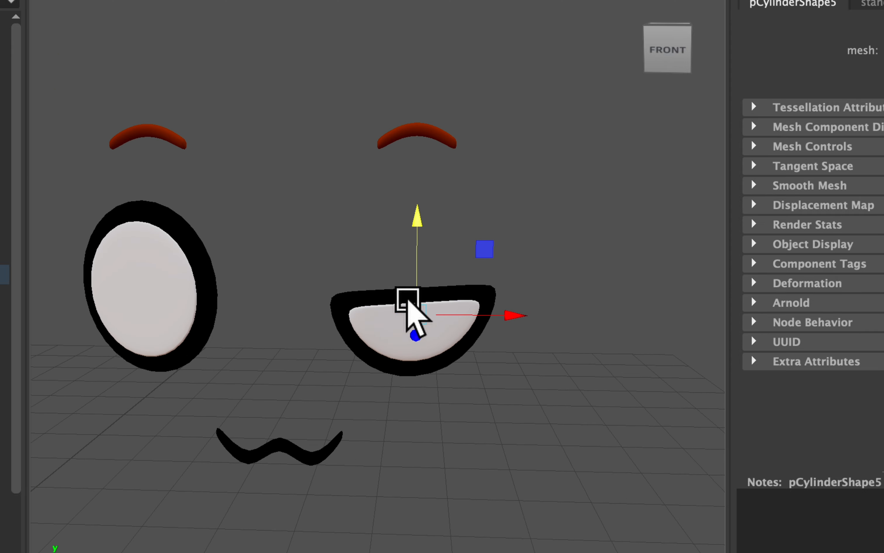
scroll(407, 302, down, 4)
scroll(358, 325, up, 4)
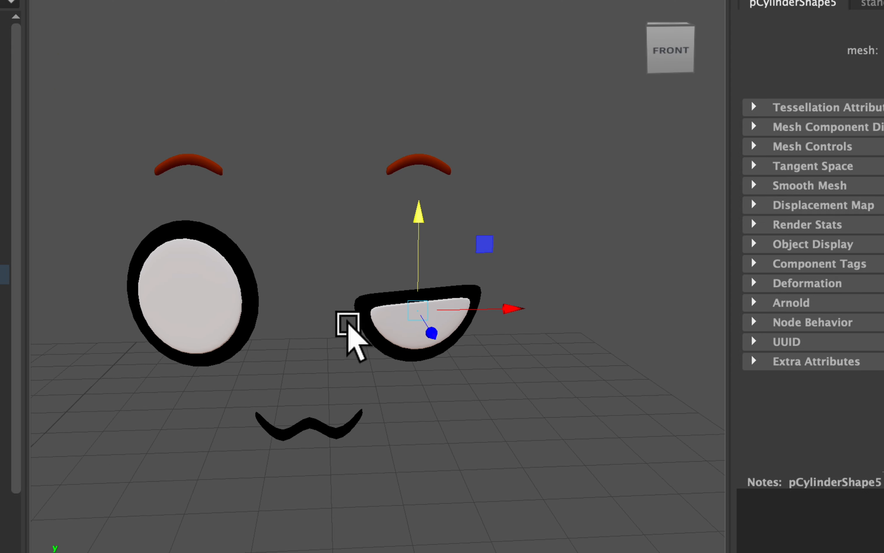
alt+middle_drag(351, 272, 410, 276)
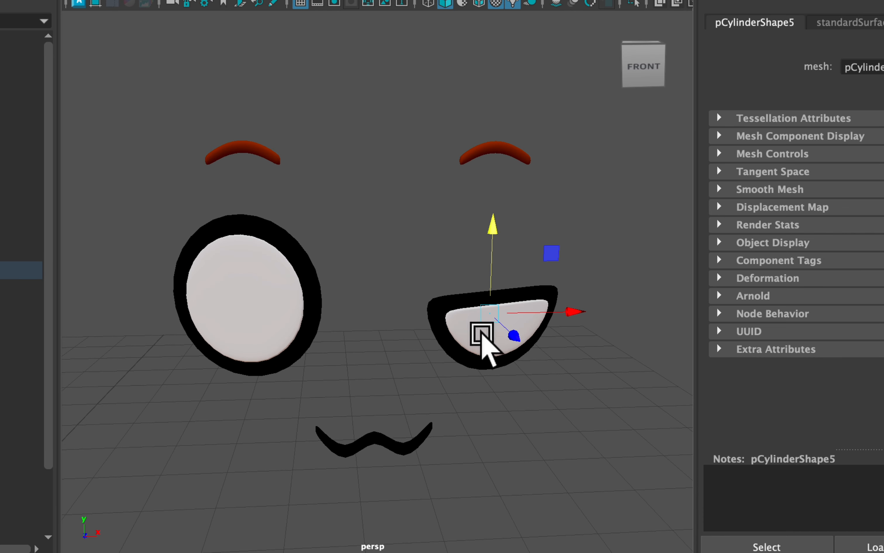
right_drag(455, 323, 536, 180)
right_drag(546, 114, 546, 113)
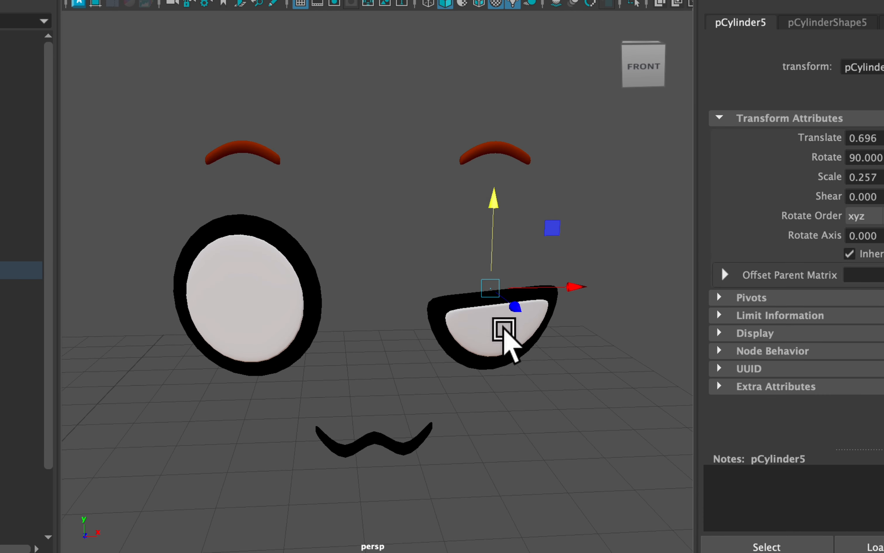
Transfer the shape of eyeR's white disc to eyeL's white disc using Transfer Attributes with Vertex position On and Topology sample space.
click(475, 333)
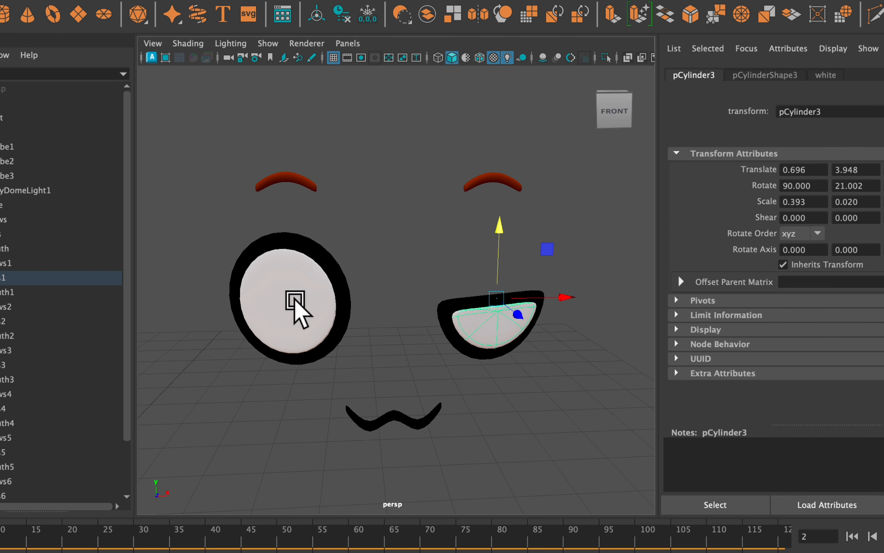
click(295, 302)
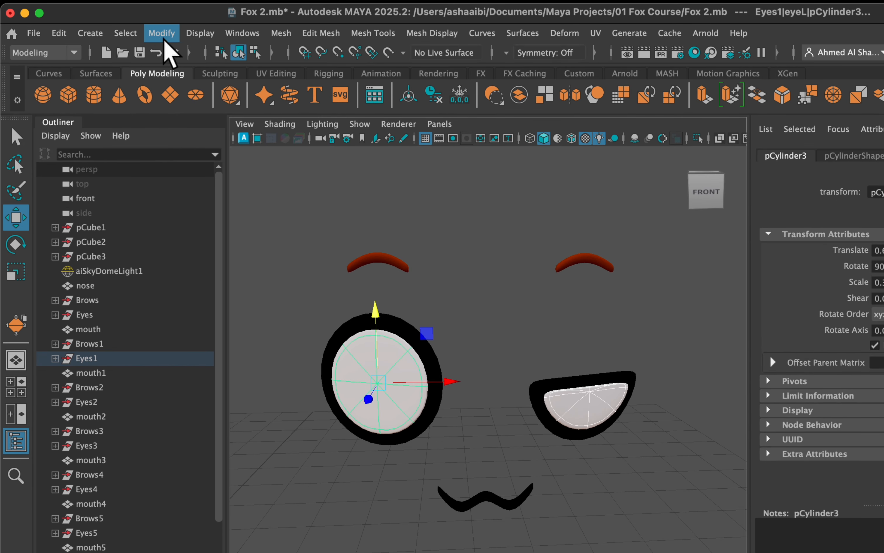
click(290, 33)
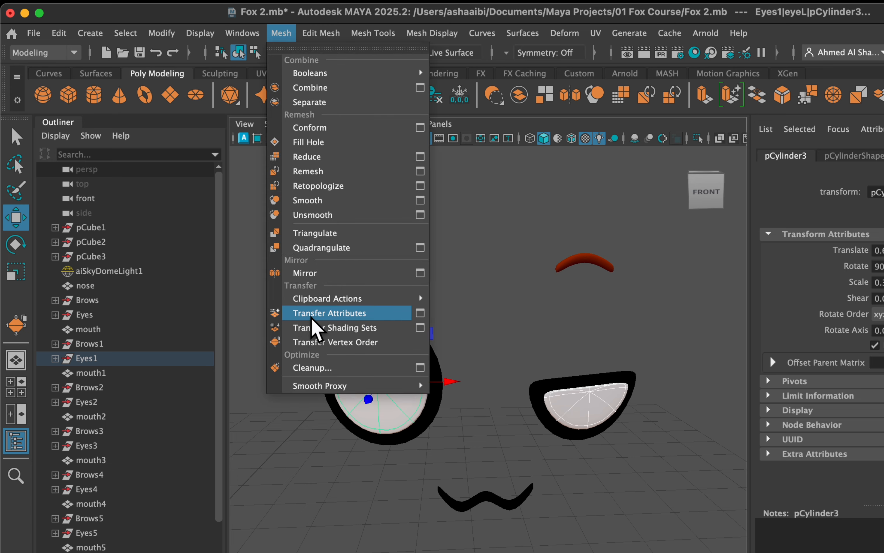
click(424, 313)
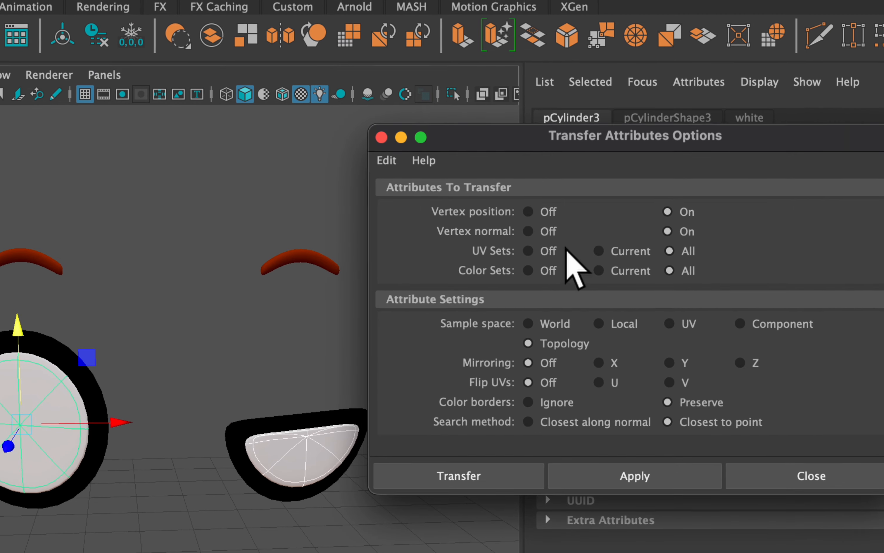
click(437, 184)
click(400, 198)
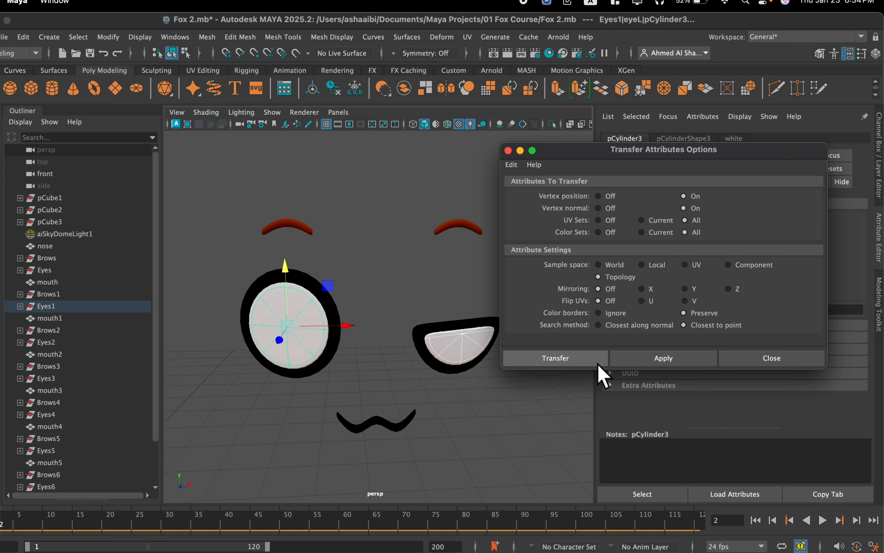
click(593, 359)
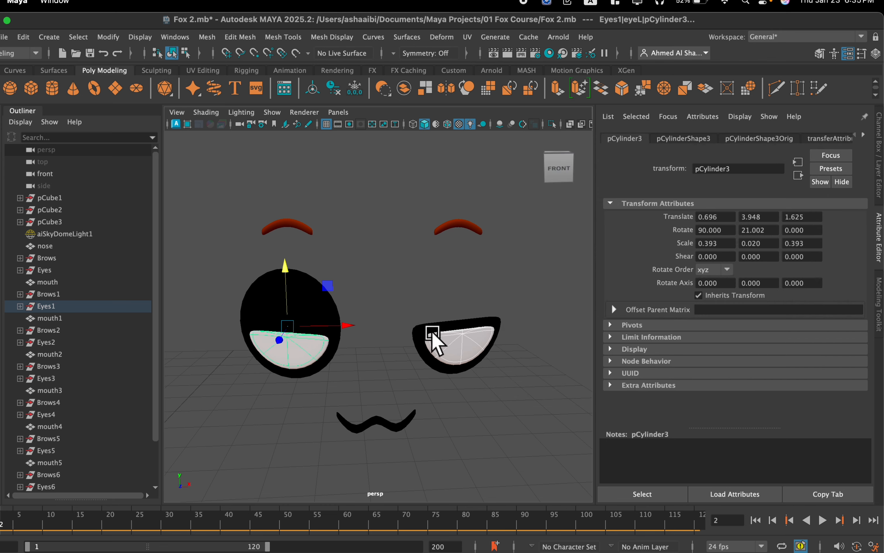
Try to transfer attributes between the black outline discs of eyeR and eyeL using the same Transfer Attributes settings.
click(421, 337)
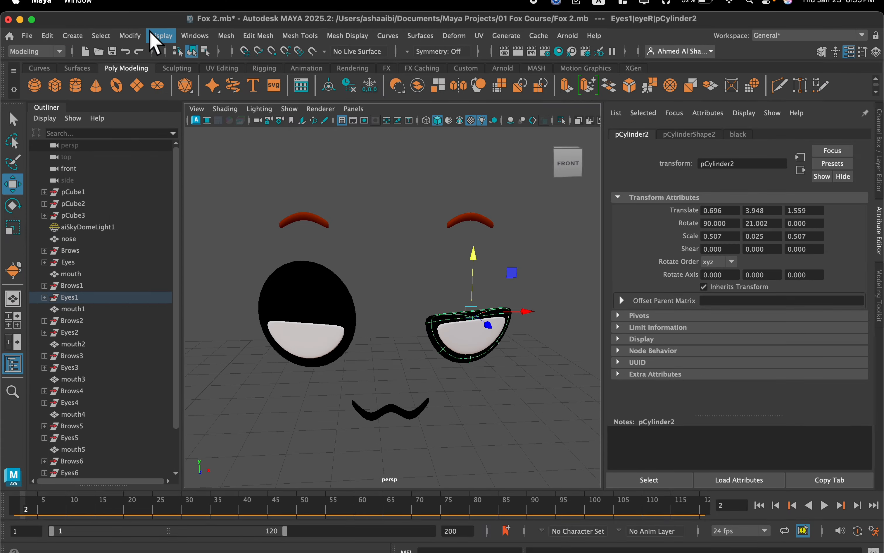
click(156, 36)
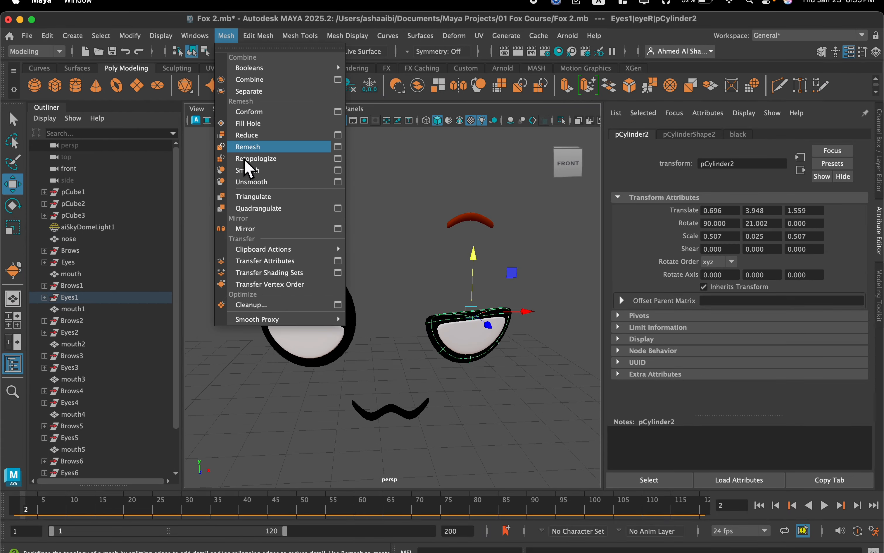
click(297, 261)
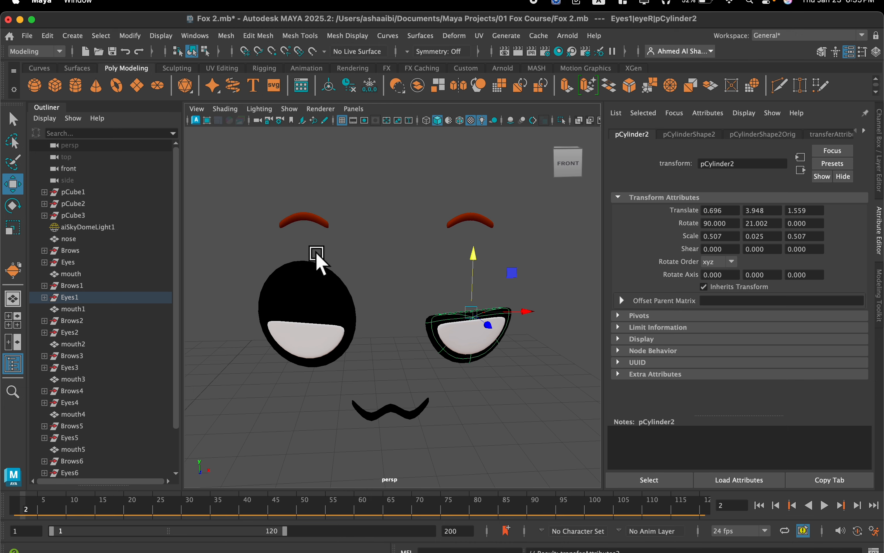
Undo the last attribute transfer and reapply Transfer Attributes from Eyes1 eyeR's black outline disc to eyeL's black outline disc.
key(super+z)
click(422, 317)
click(424, 339)
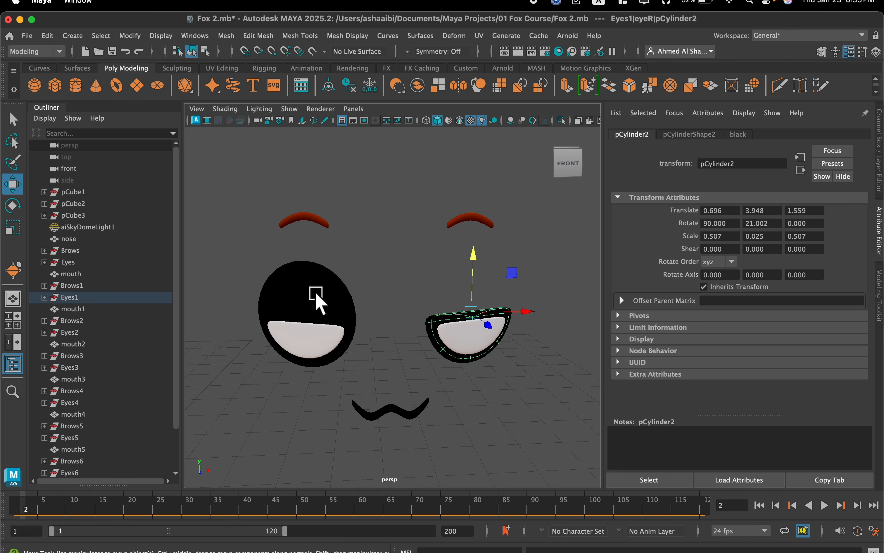
shift+click(298, 291)
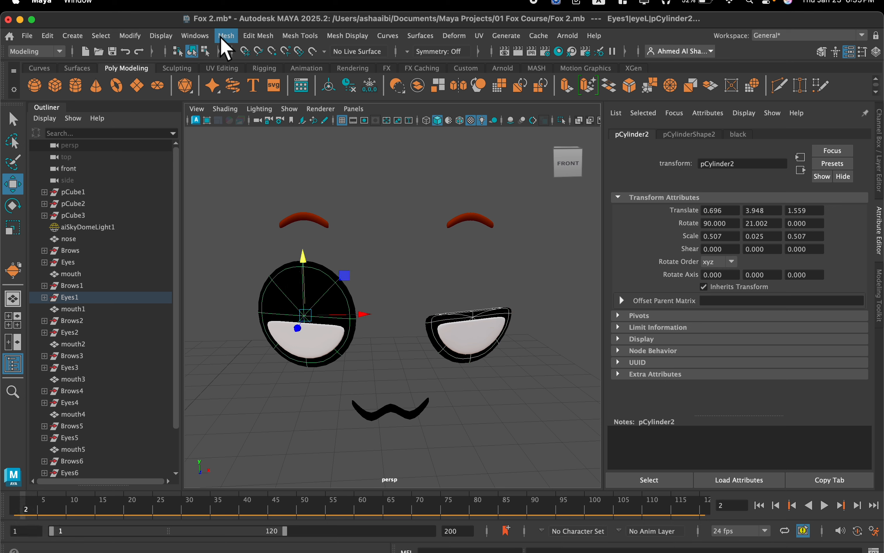
click(230, 38)
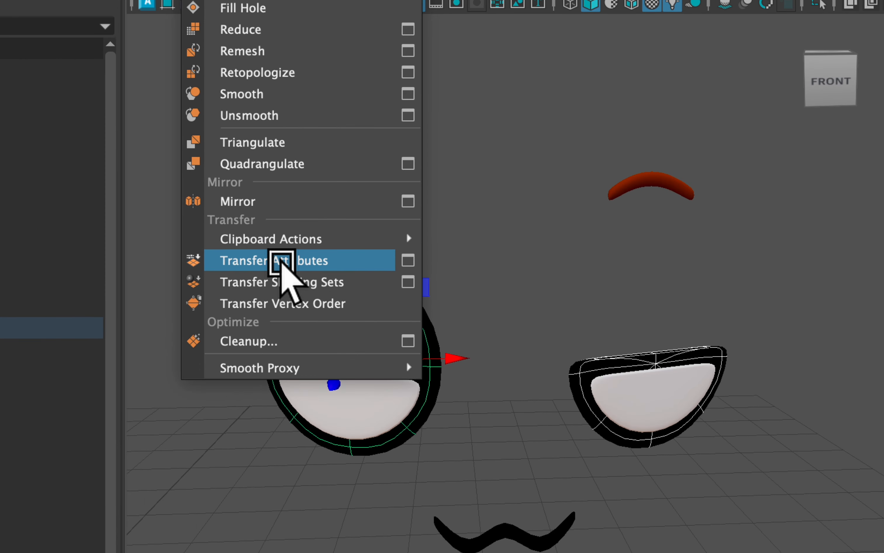
click(281, 262)
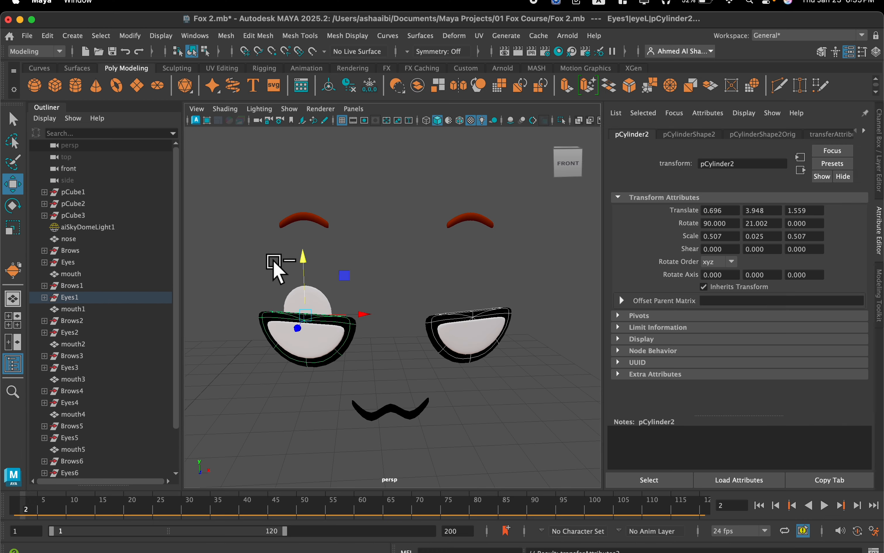
Shrink all vertices of Eyes1 eyeL's textured color disc and move them behind the white half-disc.
click(297, 307)
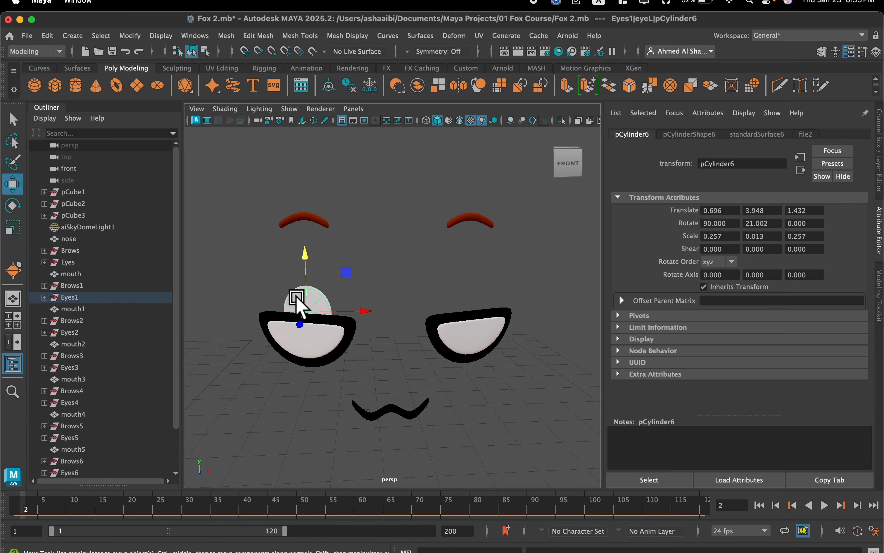
right_drag(300, 207, 244, 211)
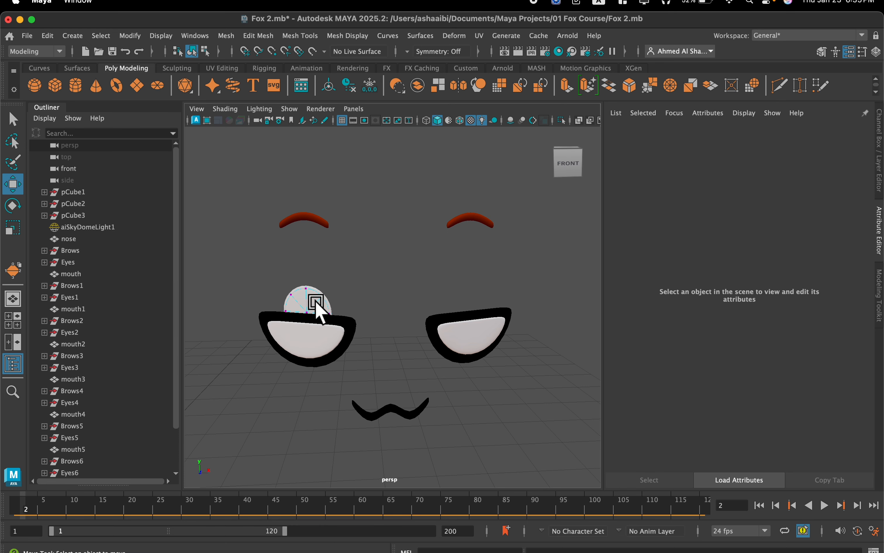
click(307, 297)
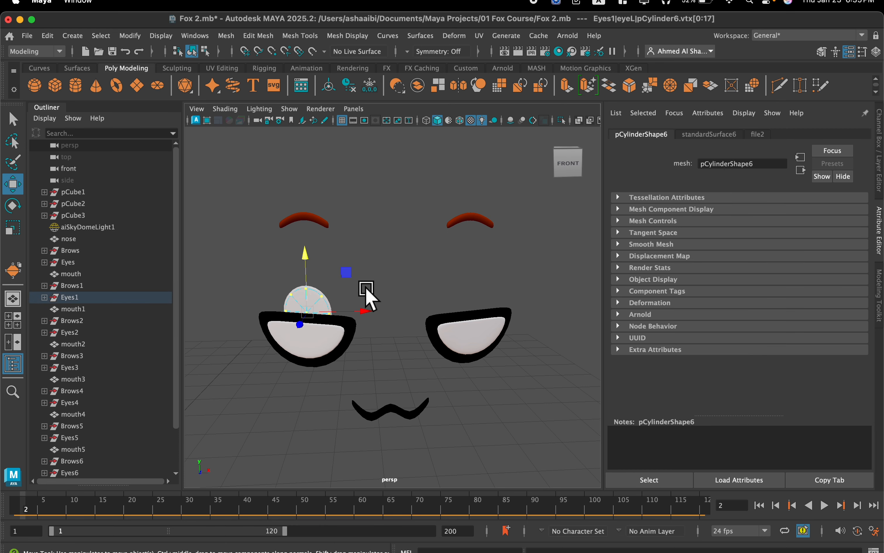
key(r)
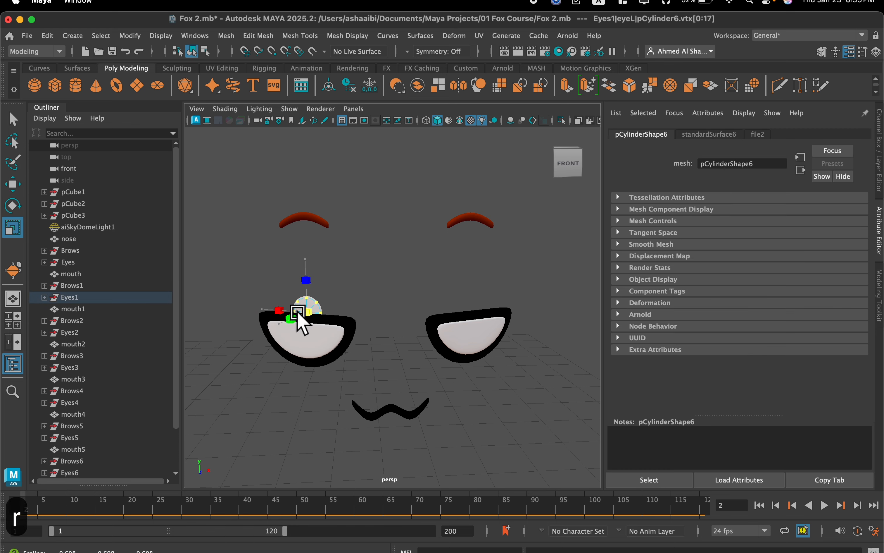
key(w)
mouse_move(309, 282)
alt+mouse_down()
mouse_move(415, 284)
mouse_move(288, 306)
mouse_move(278, 290)
mouse_move(375, 292)
mouse_move(386, 282)
mouse_move(430, 279)
mouse_move(369, 266)
mouse_move(304, 274)
alt+mouse_up()
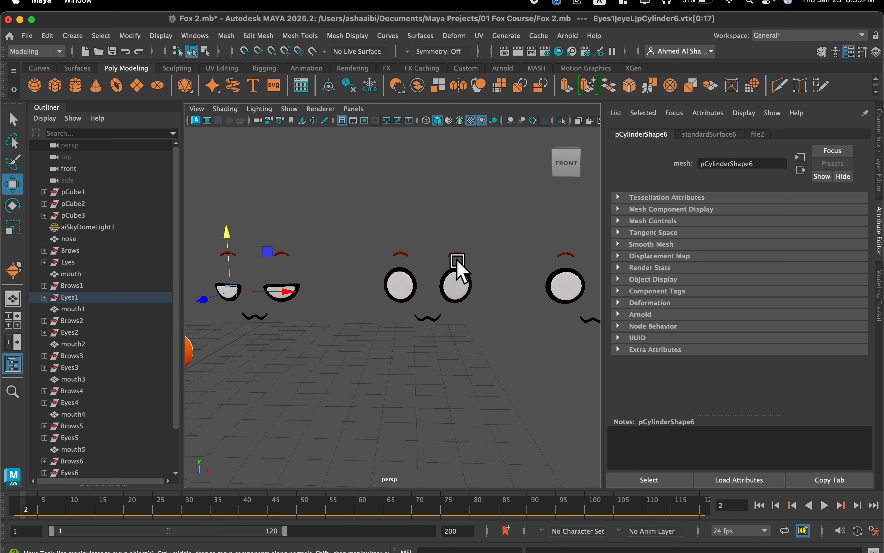
Move the timeline's current time to frame 3.
scroll(456, 260, up, 3)
scroll(435, 260, down, 6)
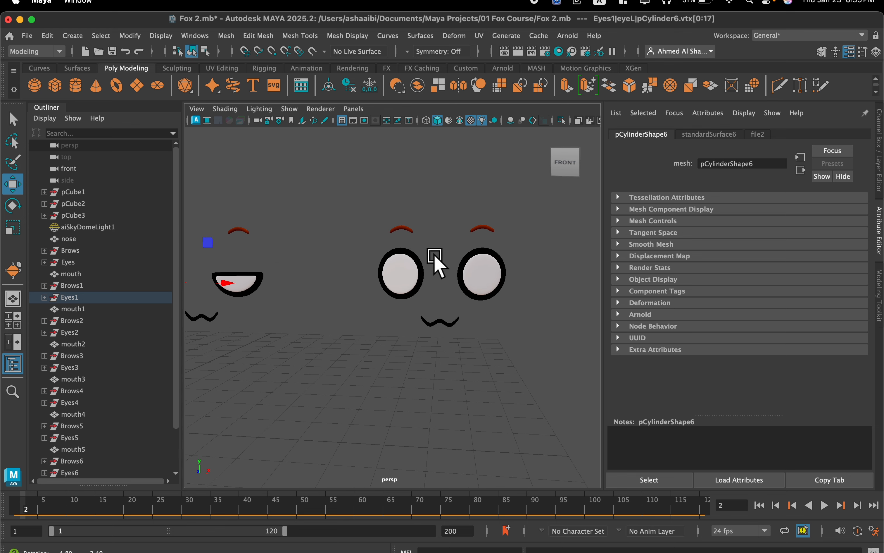
scroll(440, 258, up, 8)
alt+drag(438, 255, 360, 302)
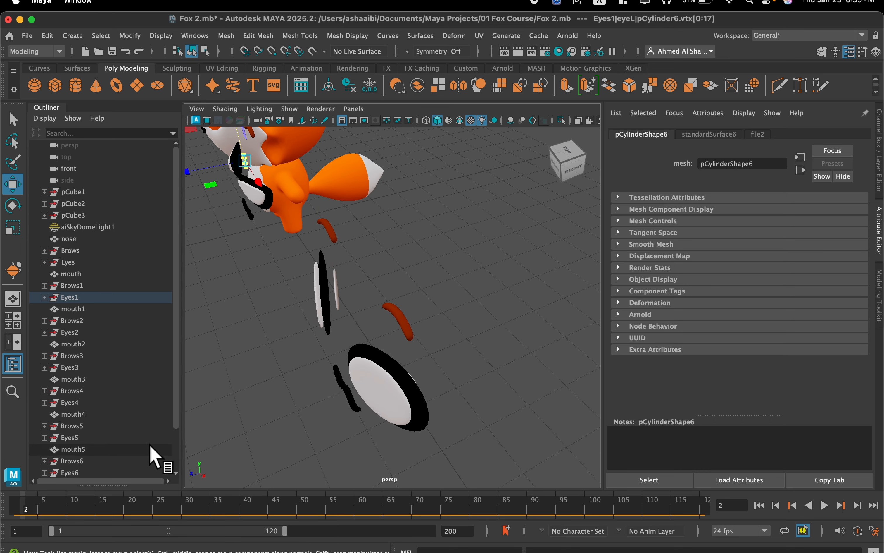
drag(40, 518, 36, 518)
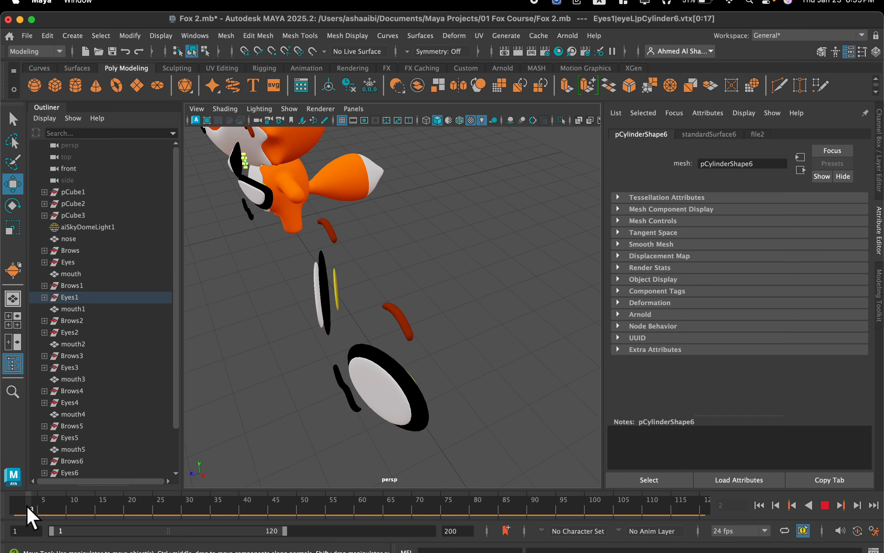
Select all vertices of Eyes2 eyeR's yellow disc and move them forward, in front of the white disc.
alt+drag(246, 332, 359, 322)
right_drag(347, 279, 291, 213)
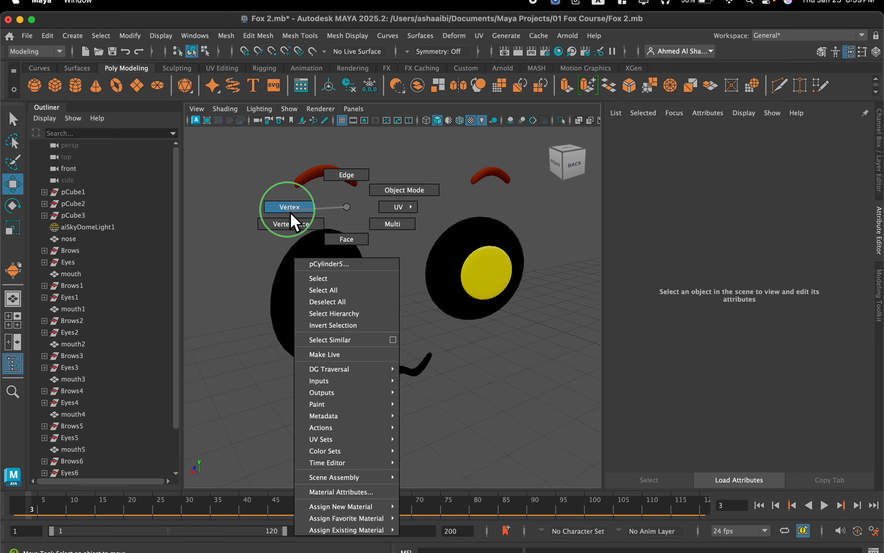
double_click(333, 296)
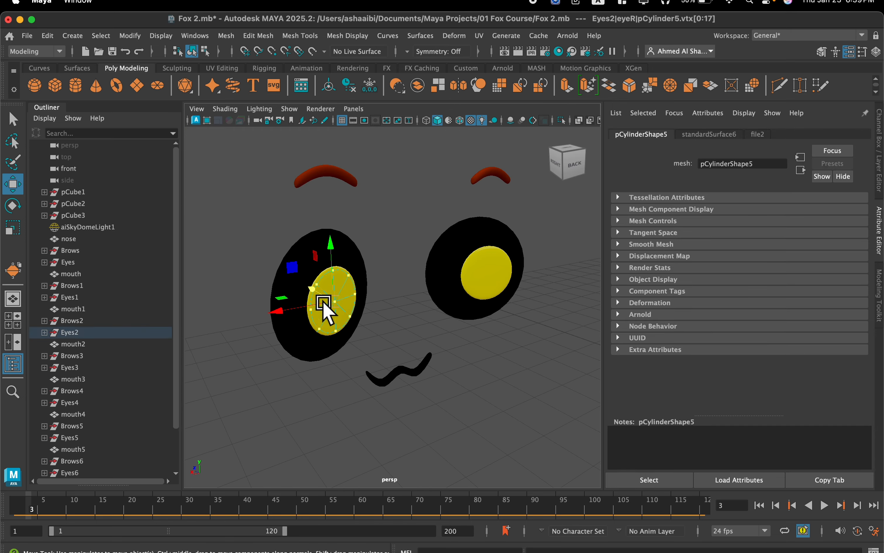
alt+drag(334, 307, 466, 284)
alt+right_drag(465, 284, 496, 282)
alt+middle_drag(496, 283, 396, 310)
alt+right_drag(397, 310, 446, 279)
alt+middle_drag(446, 278, 409, 299)
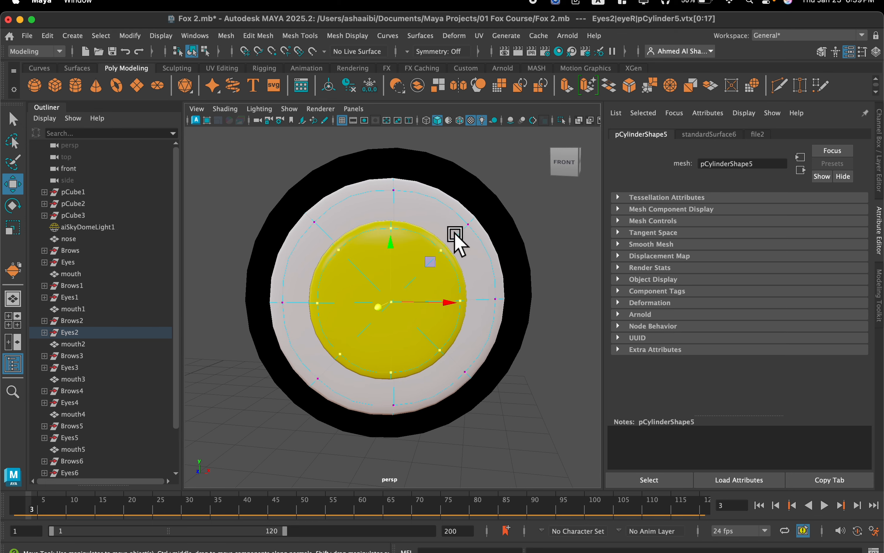
Scale the four diagonal rim vertices of Eyes2 eyeR's yellow disc toward its center to form a four-pointed star.
drag(424, 265, 423, 264)
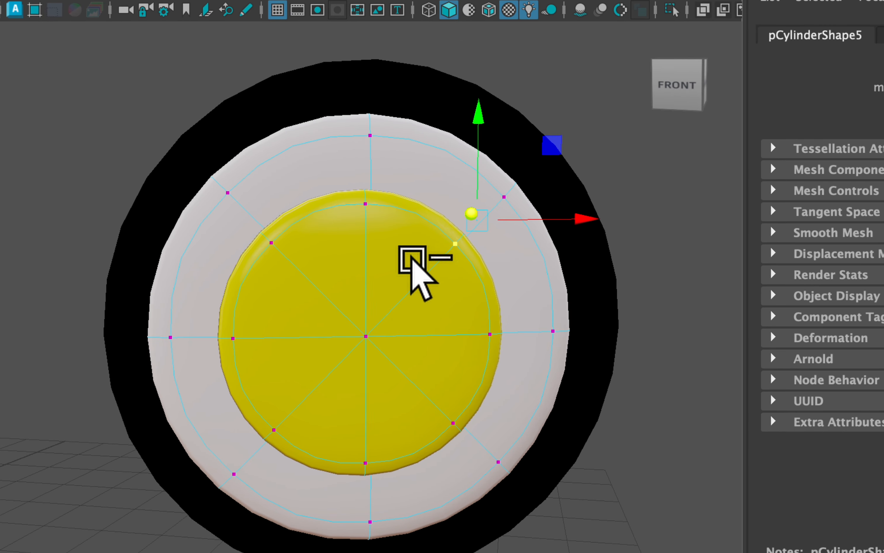
shift+drag(238, 216, 292, 291)
shift+drag(243, 453, 296, 399)
shift+drag(427, 472, 489, 394)
key(r)
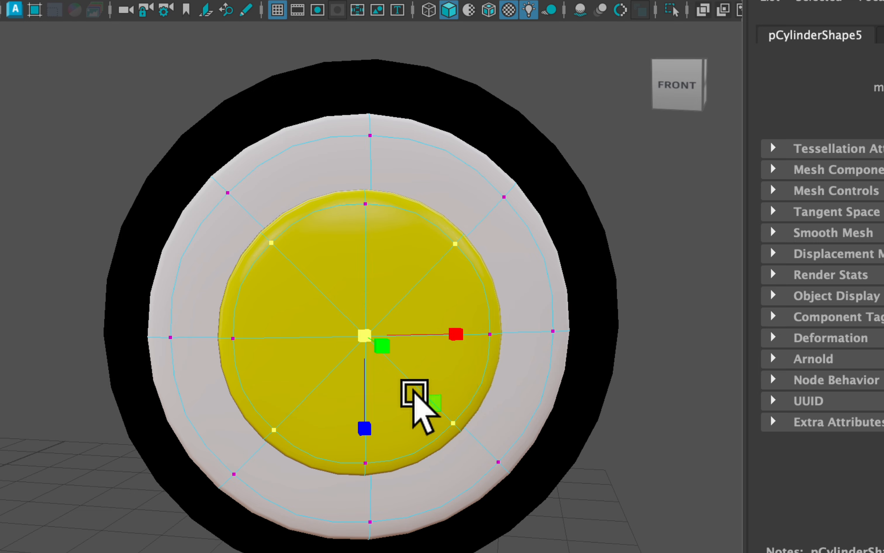
drag(365, 334, 226, 391)
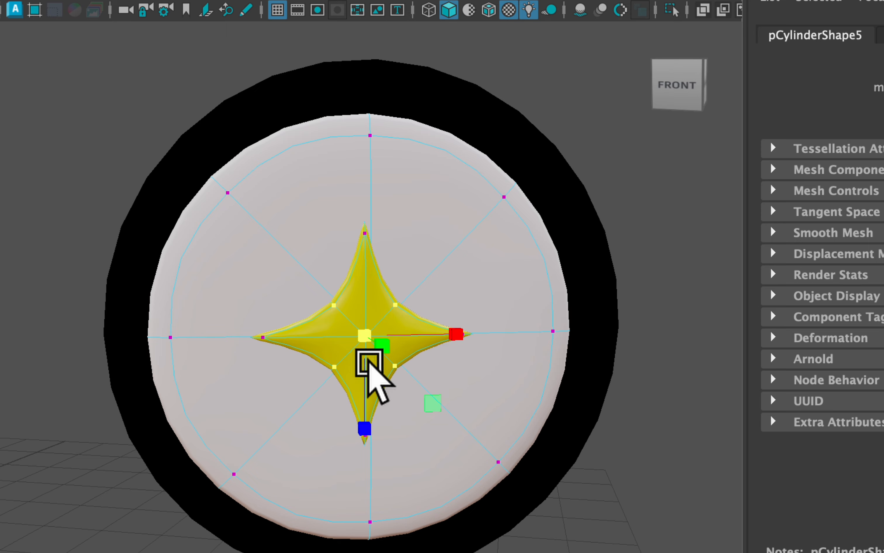
Extend the selection to all of the star's vertices and enlarge it to nearly span the white disc.
drag(383, 348, 387, 322)
key(ctrl+z)
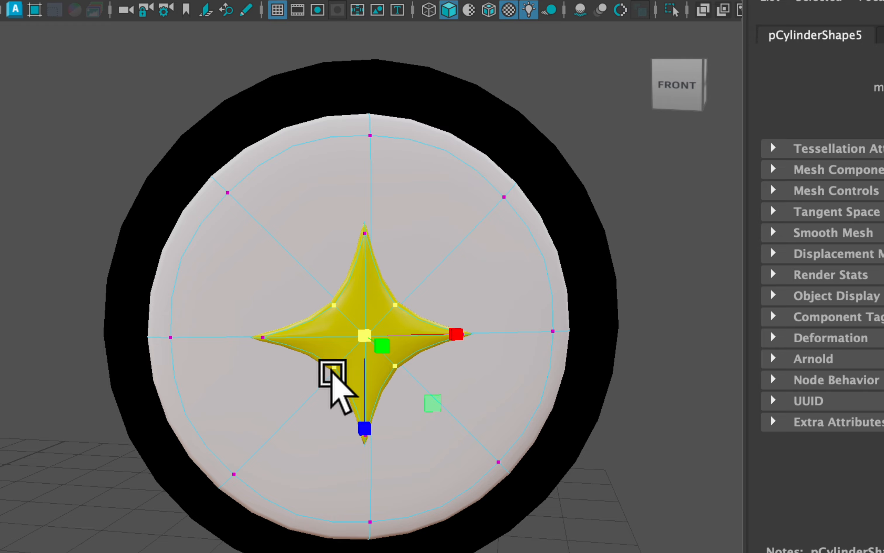
key(shift+period)
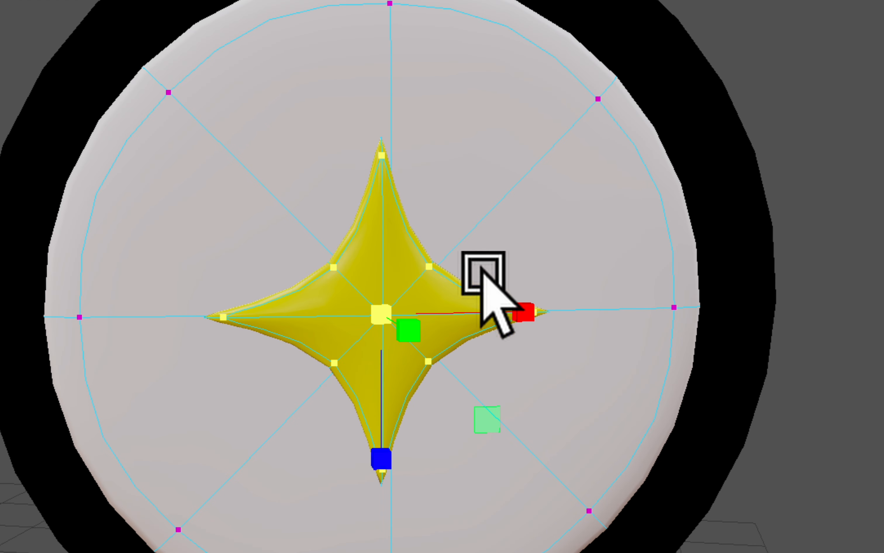
drag(381, 314, 592, 249)
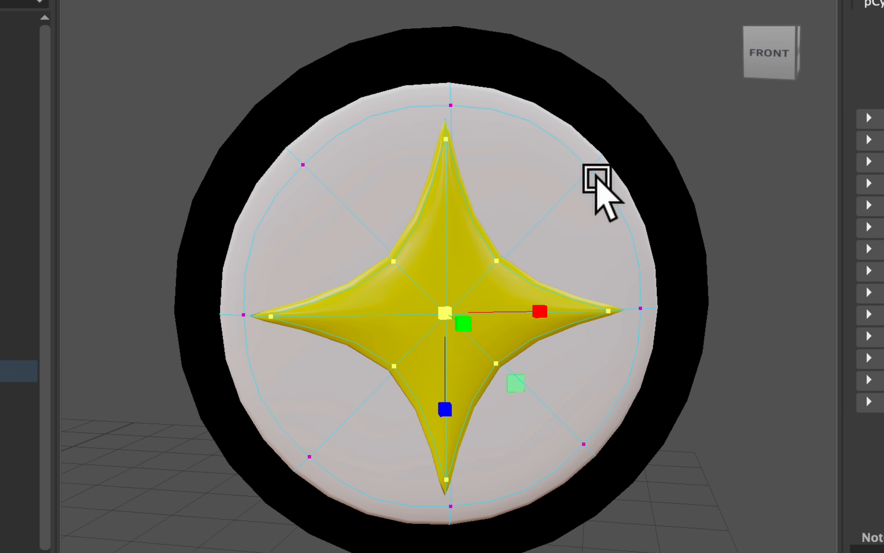
Scale up all vertices of Eyes2 eyeR's white disc to thin the black outline around it.
double_click(590, 168)
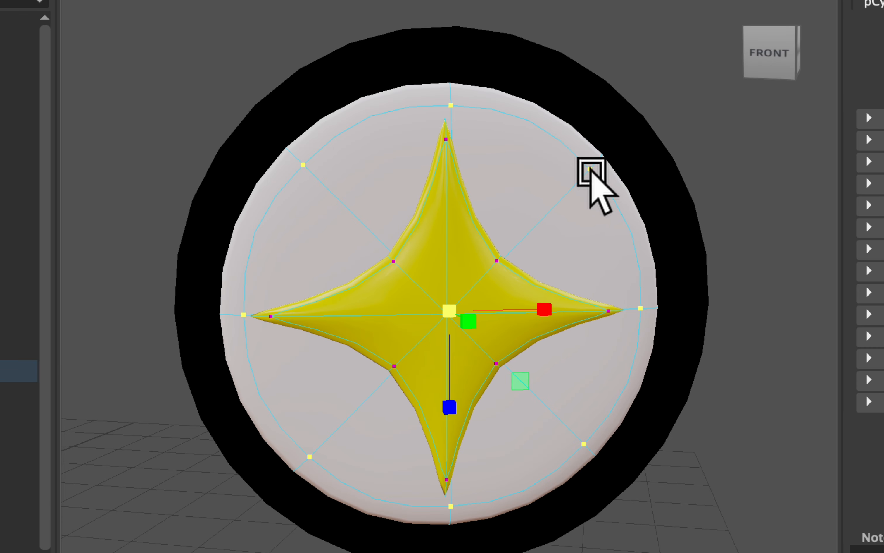
drag(456, 316, 499, 301)
scroll(515, 369, down, 8)
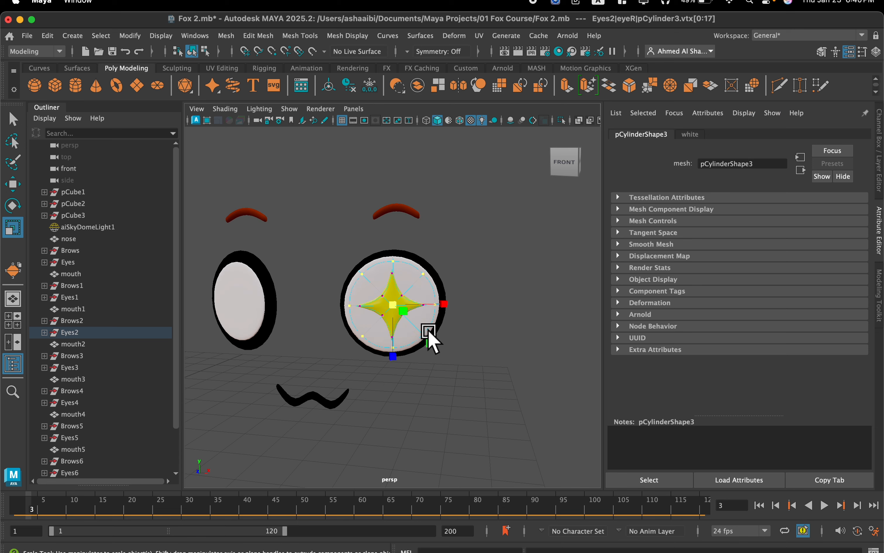
click(417, 408)
Return to object mode and transfer the enlarged shape of Eyes2 eyeR's white disc to eyeL's white disc with Transfer Attributes.
click(257, 312)
mouse_move(257, 313)
alt+mouse_down()
mouse_move(274, 322)
mouse_move(280, 314)
mouse_move(273, 317)
alt+mouse_up()
scroll(283, 319, down, 5)
scroll(296, 310, up, 5)
right_drag(376, 206, 446, 179)
click(378, 275)
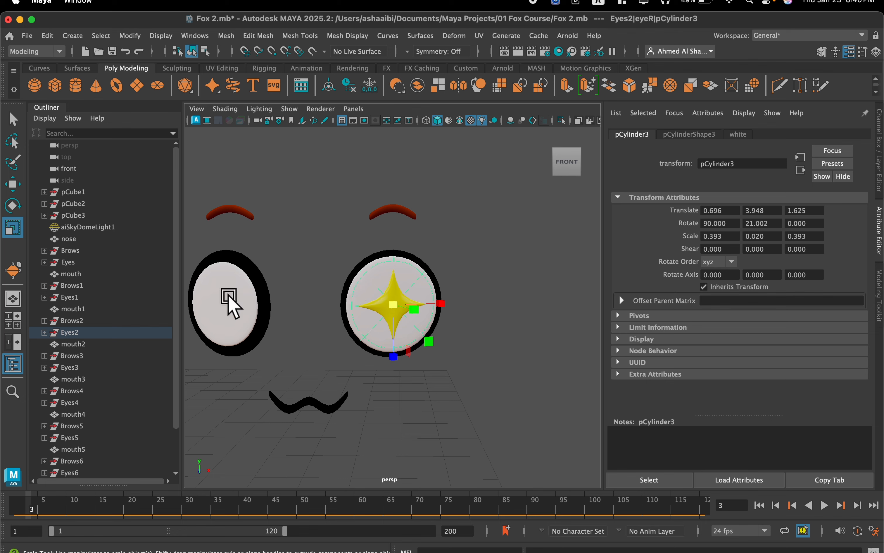
click(230, 304)
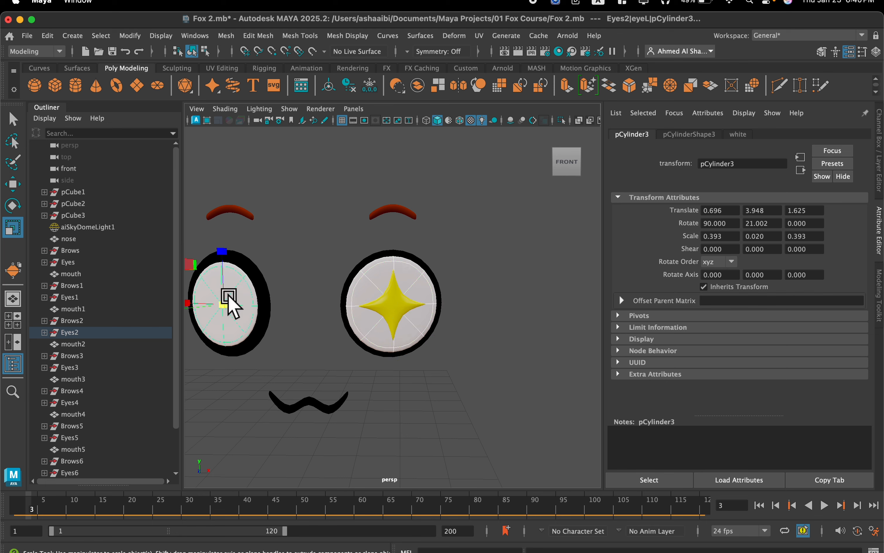
click(226, 36)
click(246, 261)
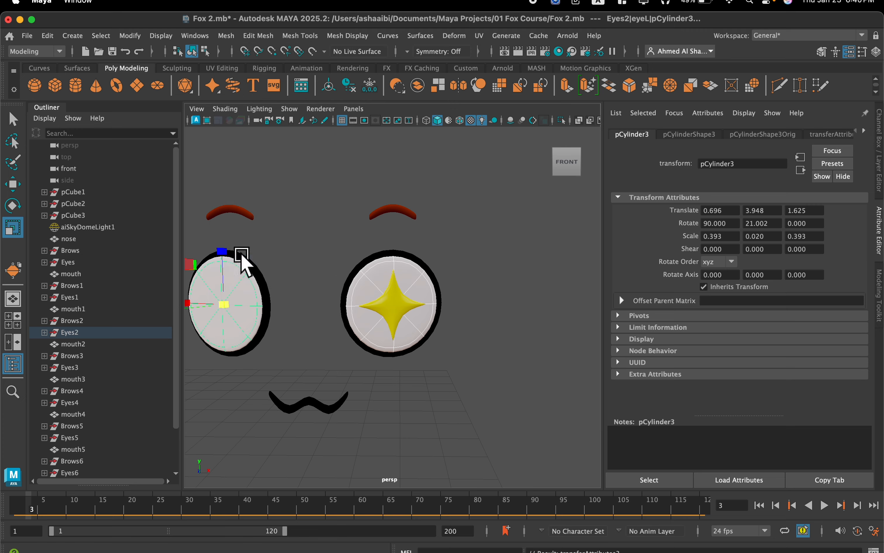
Transfer the star shape from Eyes2 eyeR's yellow disc to eyeL's yellow disc with Transfer Attributes, and clear the selection.
alt+drag(287, 260, 396, 276)
click(391, 318)
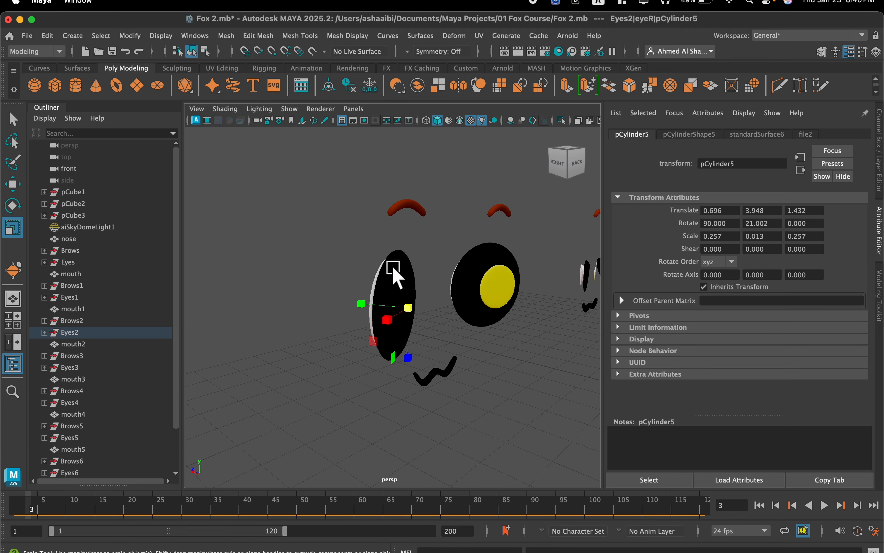
click(499, 289)
click(227, 36)
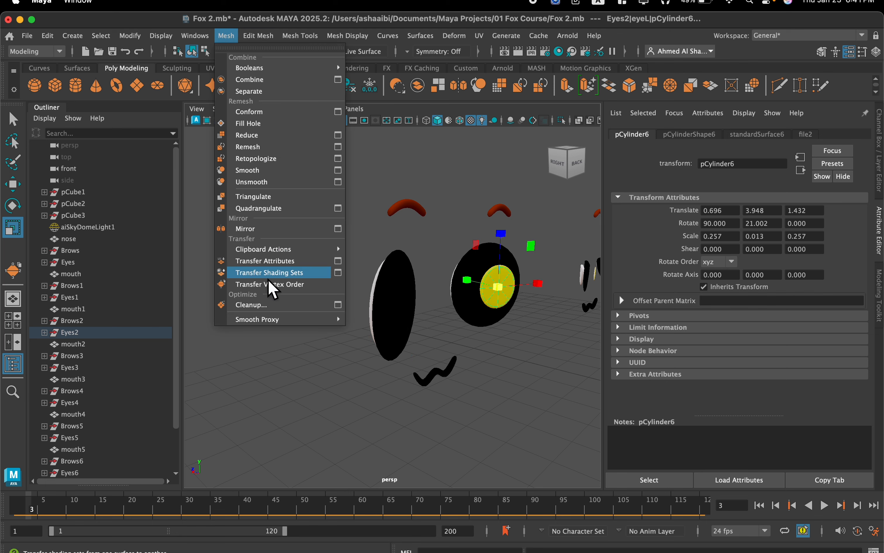
click(271, 263)
alt+drag(351, 289, 423, 309)
scroll(460, 281, down, 5)
click(449, 325)
scroll(450, 316, down, 4)
scroll(422, 308, down, 3)
alt+middle_drag(423, 308, 429, 309)
alt+drag(431, 311, 382, 251)
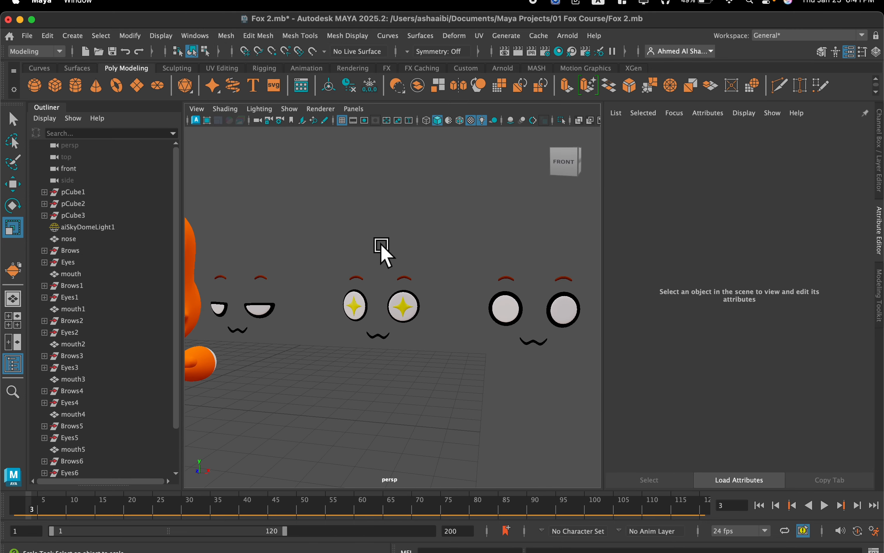
Select all vertices of Eyes3 eyeR's yellow disc and move them forward, in front of the white disc.
alt+middle_drag(424, 300, 301, 279)
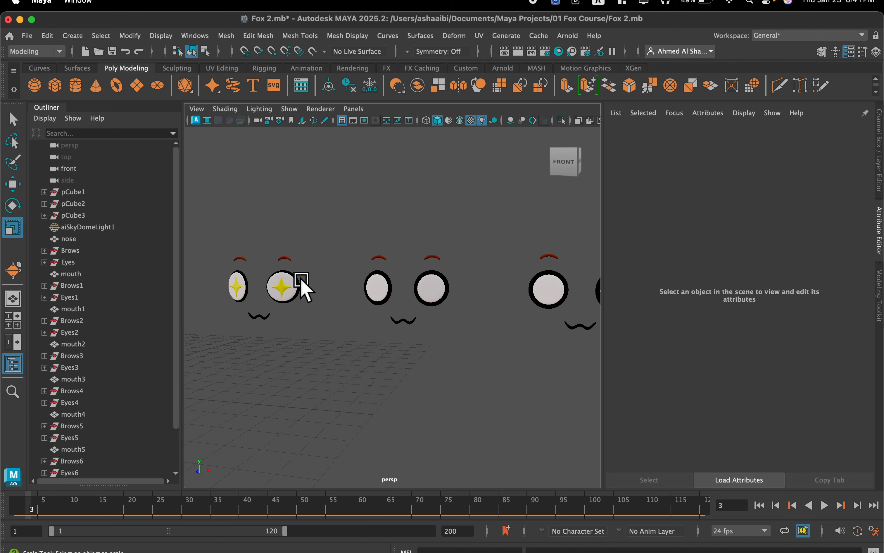
scroll(388, 276, up, 3)
scroll(414, 361, up, 5)
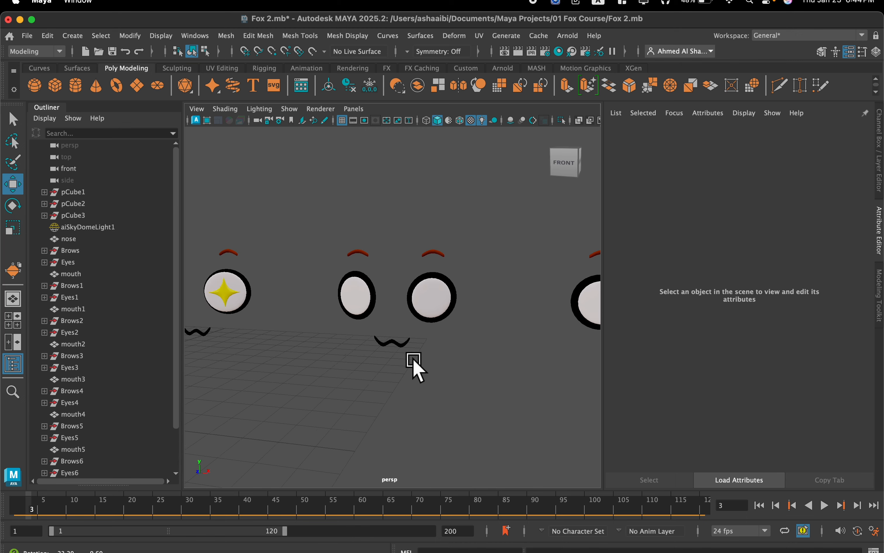
key(w)
alt+drag(385, 355, 257, 361)
alt+middle_drag(320, 301, 331, 318)
scroll(331, 341, up, 2)
click(301, 354)
scroll(302, 354, up, 3)
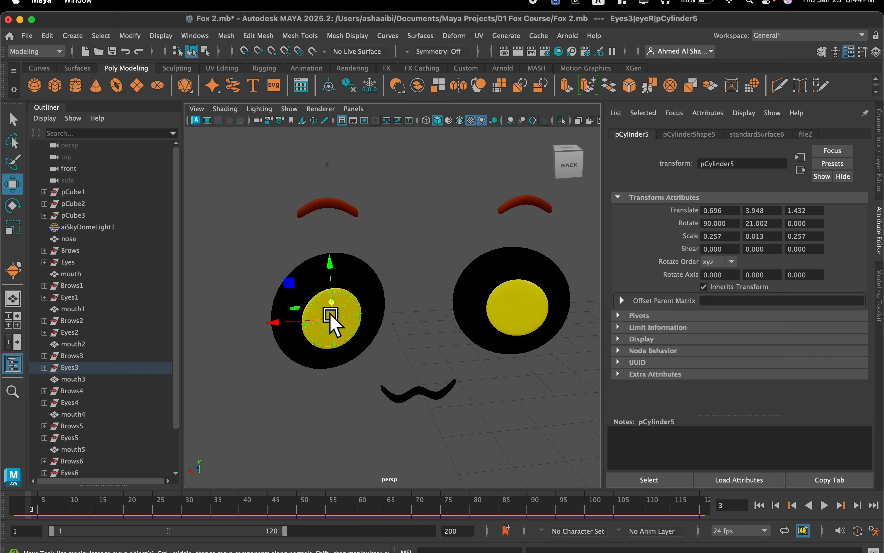
right_drag(332, 318, 369, 191)
right_drag(299, 205, 298, 207)
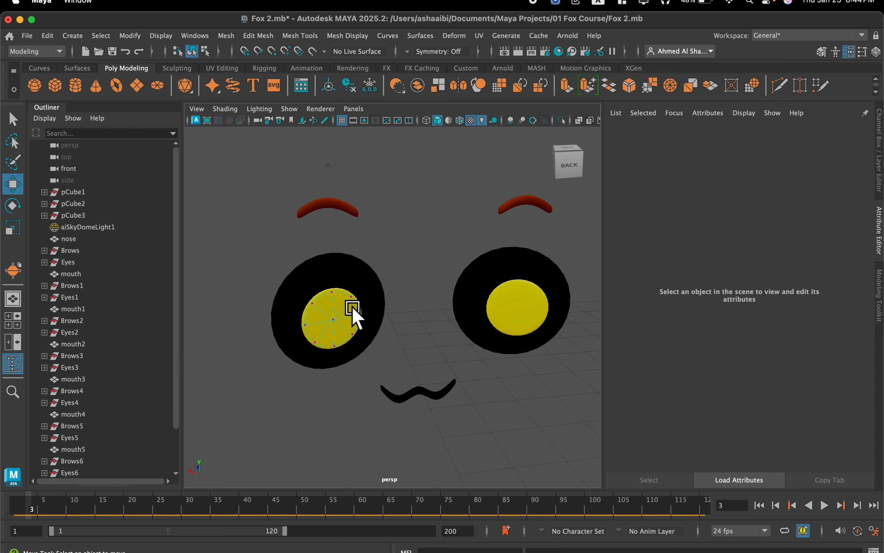
double_click(334, 319)
alt+drag(331, 324, 407, 330)
drag(354, 362, 318, 375)
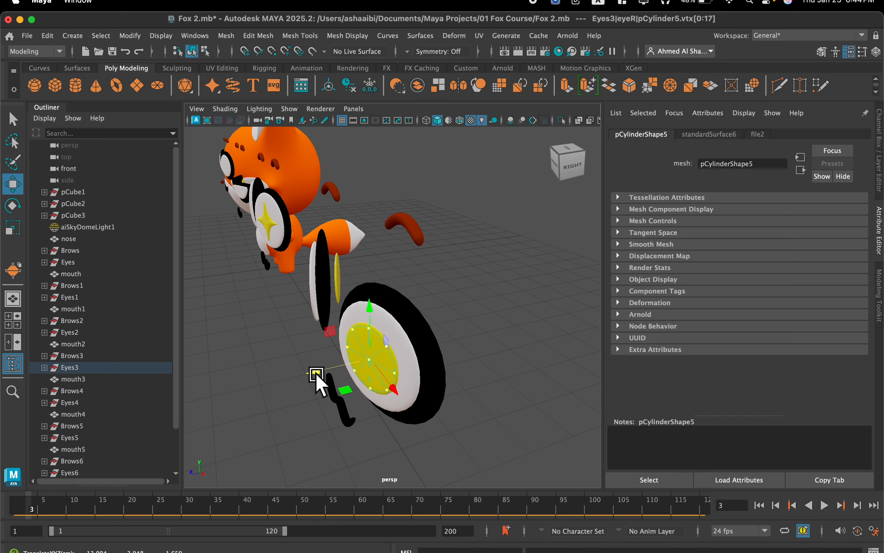
alt+drag(355, 364, 418, 343)
scroll(443, 355, up, 2)
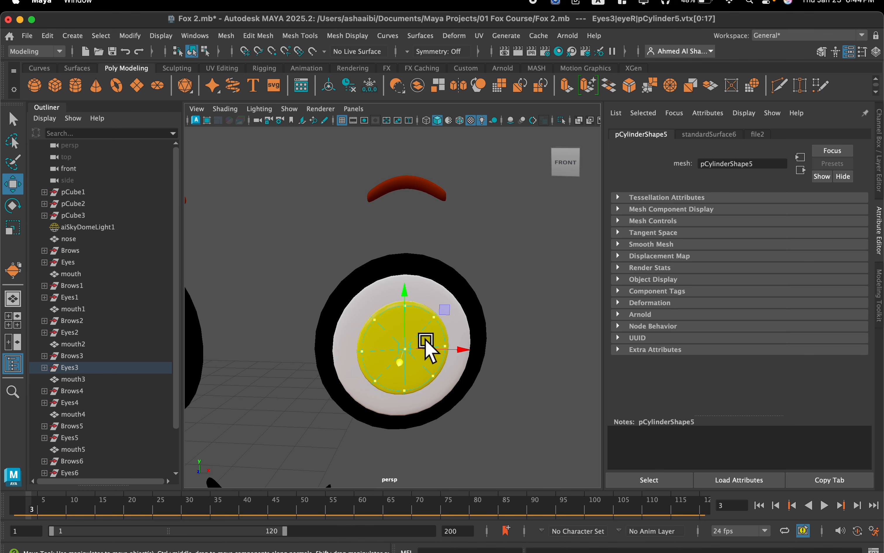
scroll(426, 347, up, 3)
alt+middle_drag(406, 333, 388, 313)
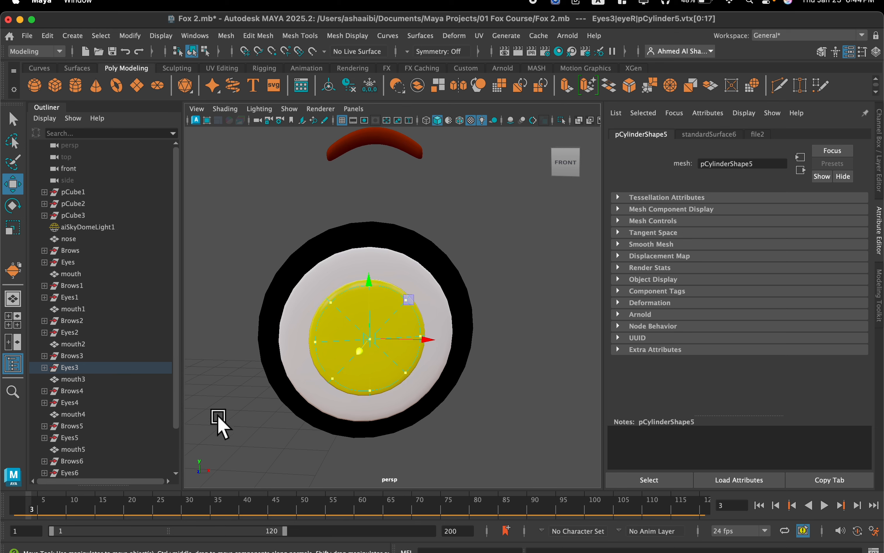
Go to frame 4 for the pink pupil colour and lower the top vertex of Eyes3 eyeR's pupil disc to form a notch.
drag(28, 510, 36, 509)
scroll(434, 362, up, 2)
alt+drag(364, 339, 361, 336)
alt+middle_drag(370, 319, 380, 327)
scroll(381, 328, up, 2)
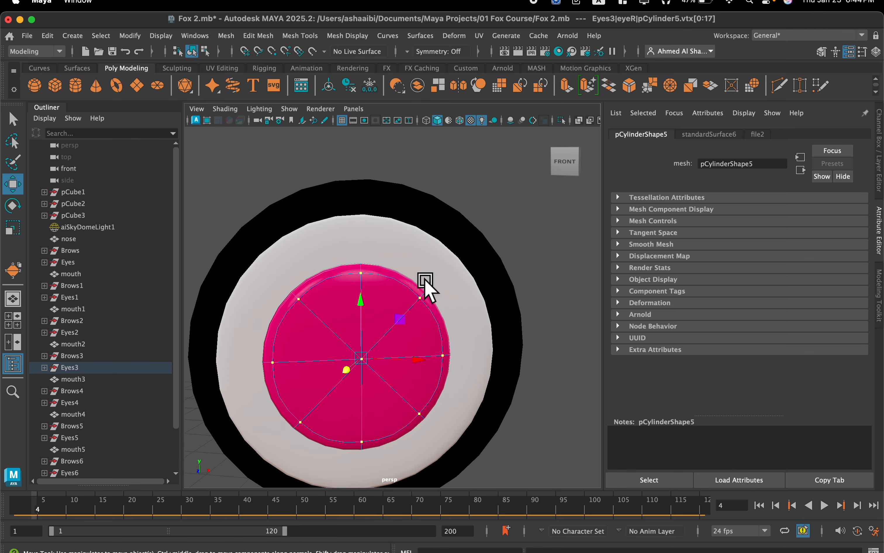
alt+drag(426, 284, 402, 268)
drag(341, 250, 376, 271)
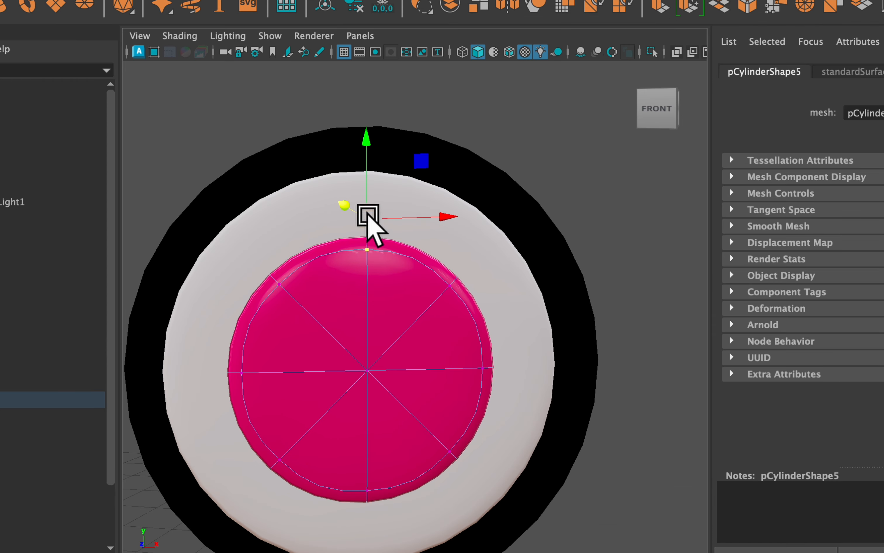
drag(368, 217, 356, 311)
Raise the two upper diagonal vertices of Eyes3 eyeR's pupil and scale its two lower diagonal vertices closer together to form a heart.
drag(472, 272, 410, 311)
drag(244, 277, 300, 331)
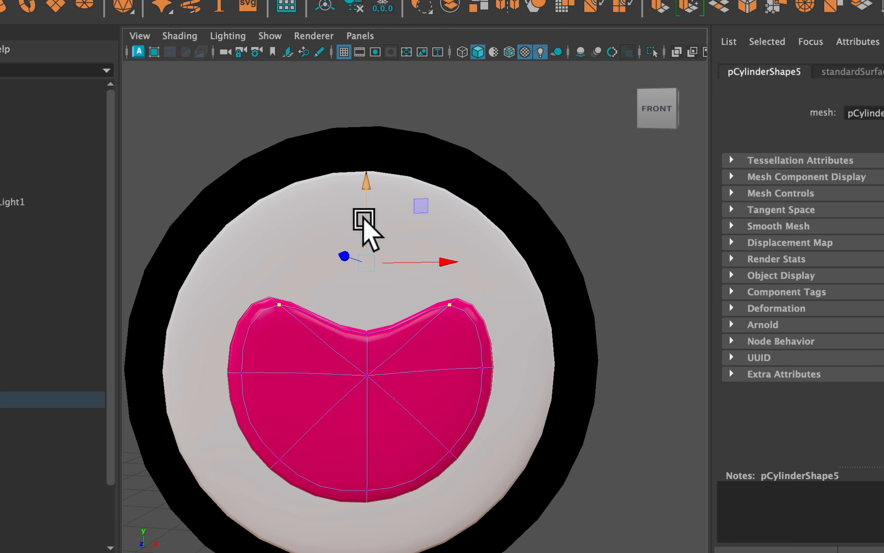
drag(365, 227, 367, 188)
drag(502, 430, 406, 469)
shift+drag(236, 431, 317, 479)
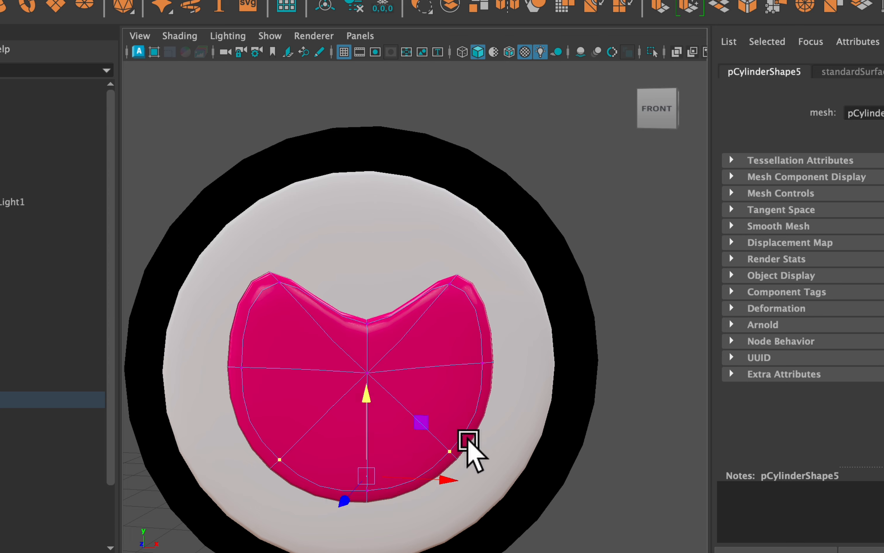
key(r)
middle_drag(440, 472, 405, 464)
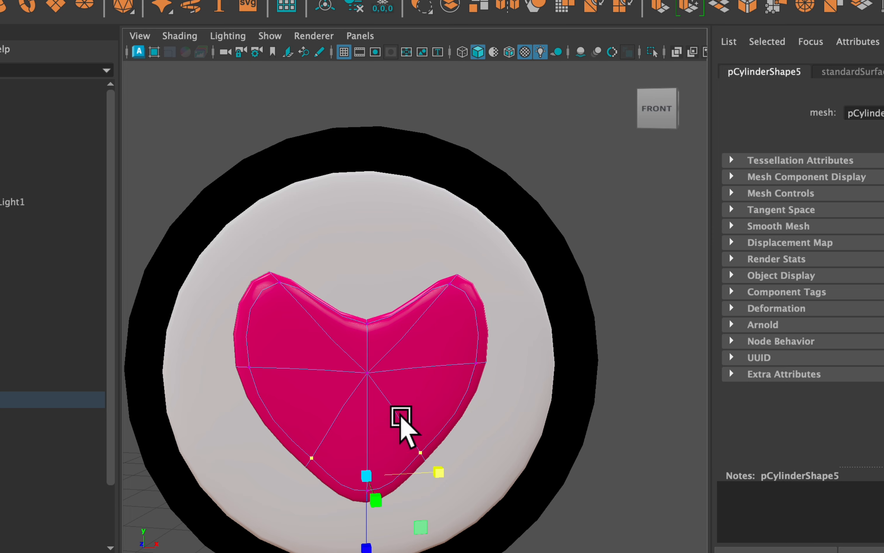
Select all vertices of Eyes3 eyeR's heart pupil and scale them up slightly.
double_click(311, 459)
drag(363, 367, 407, 351)
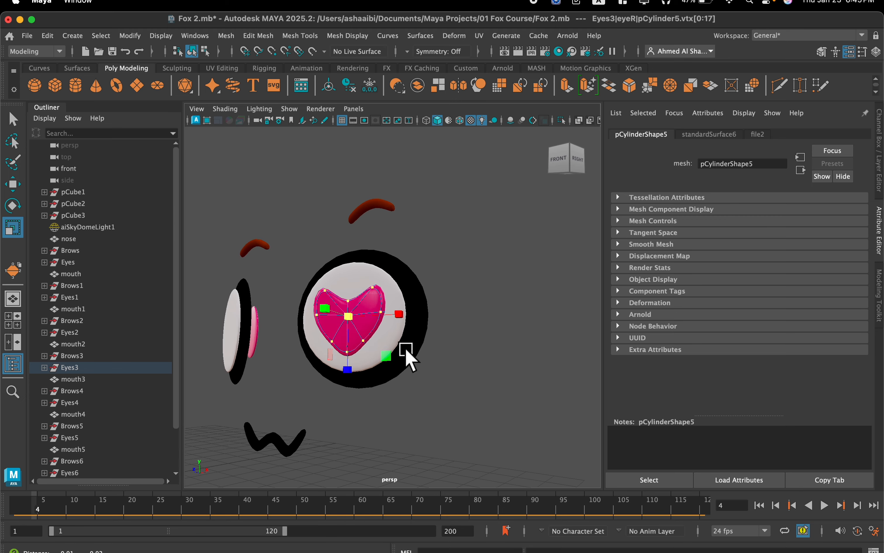
alt+middle_drag(406, 349, 534, 377)
scroll(535, 376, up, 3)
alt+drag(534, 376, 536, 382)
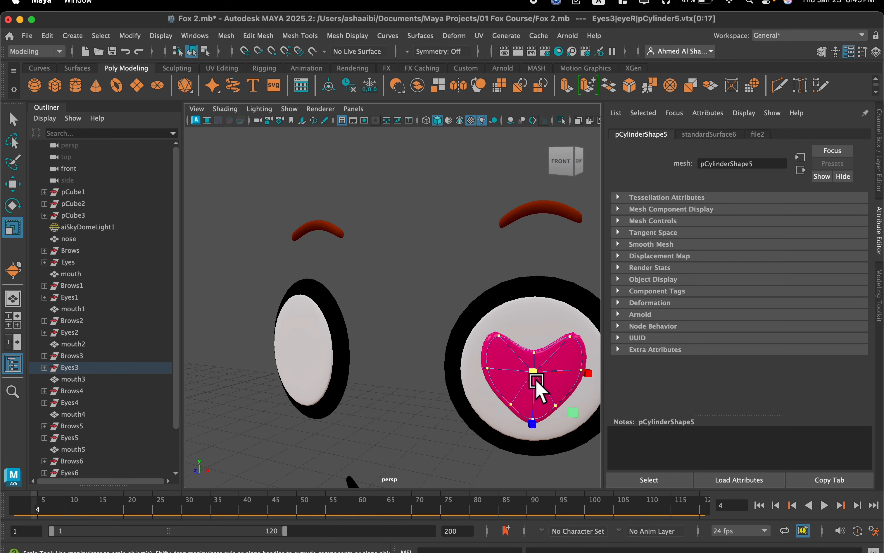
Return to object mode and transfer the heart shape from Eyes3 eyeR's pupil to eyeL's pupil with Transfer Attributes.
alt+middle_drag(537, 383, 425, 337)
right_click(447, 334)
right_drag(451, 347, 504, 190)
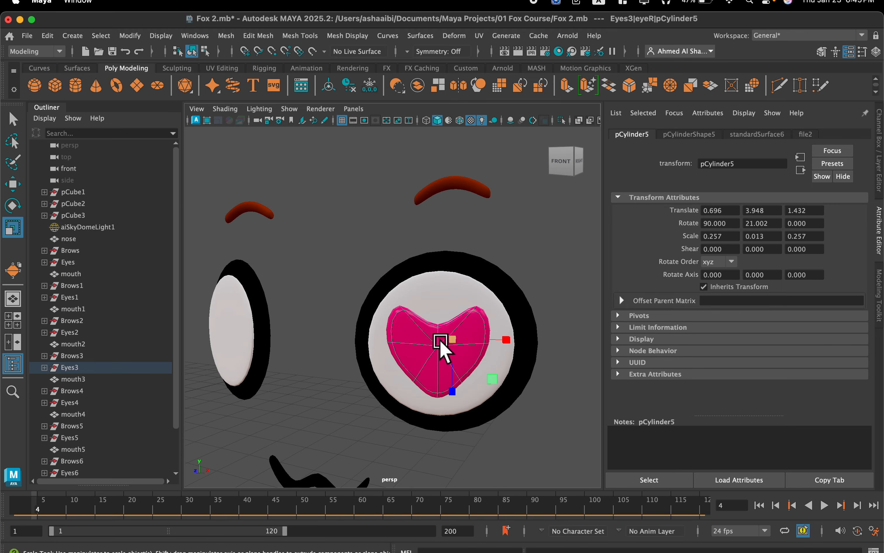
mouse_move(405, 290)
alt+mouse_down()
mouse_move(328, 302)
mouse_move(400, 300)
alt+mouse_up()
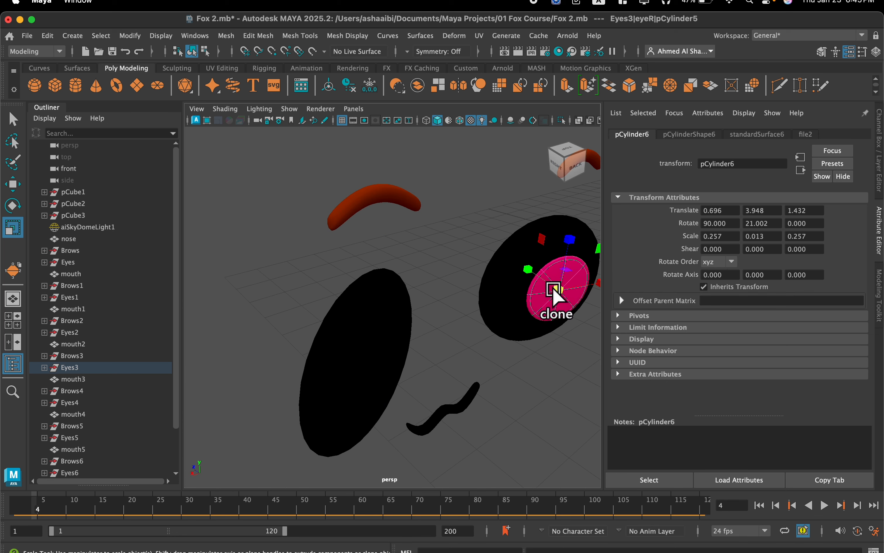
click(555, 288)
click(232, 38)
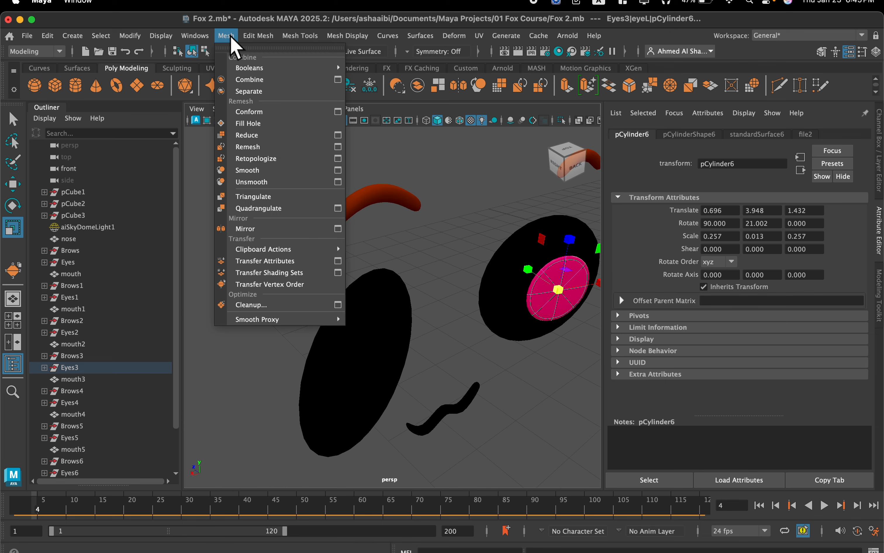
click(275, 263)
alt+drag(319, 272, 446, 245)
scroll(438, 252, down, 5)
scroll(446, 252, down, 5)
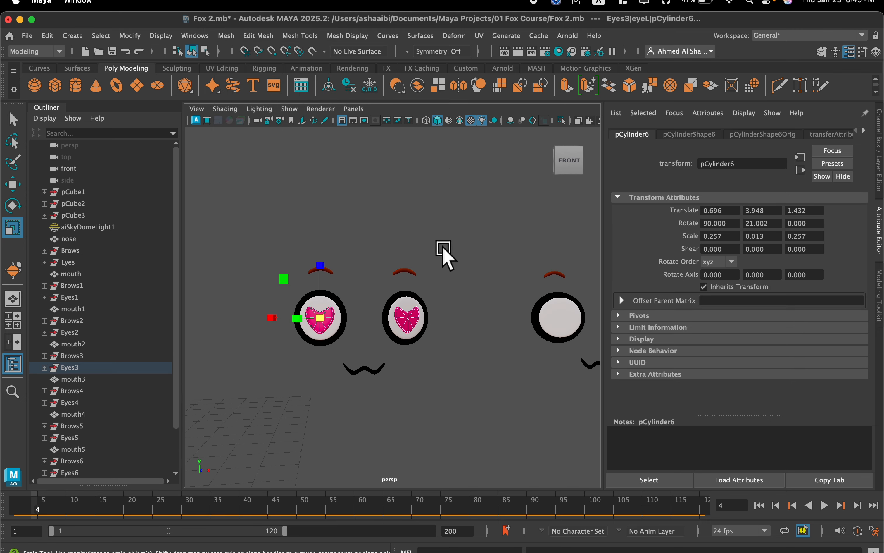
Select all vertices of Eyes4 eyeR's white disc and scale them vertically into a thin horizontal ellipse.
alt+drag(443, 258, 438, 284)
alt+middle_drag(459, 284, 326, 307)
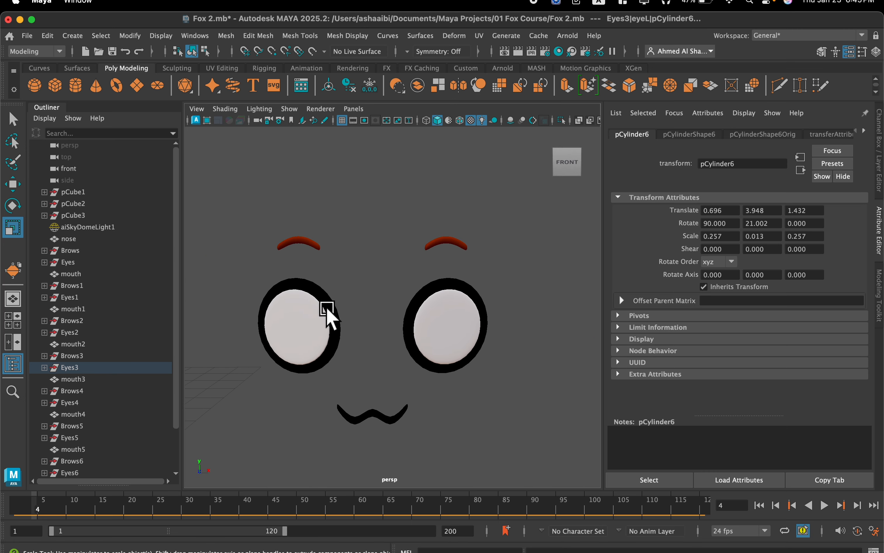
alt+right_drag(326, 307, 420, 304)
alt+middle_drag(419, 304, 363, 291)
scroll(401, 307, up, 2)
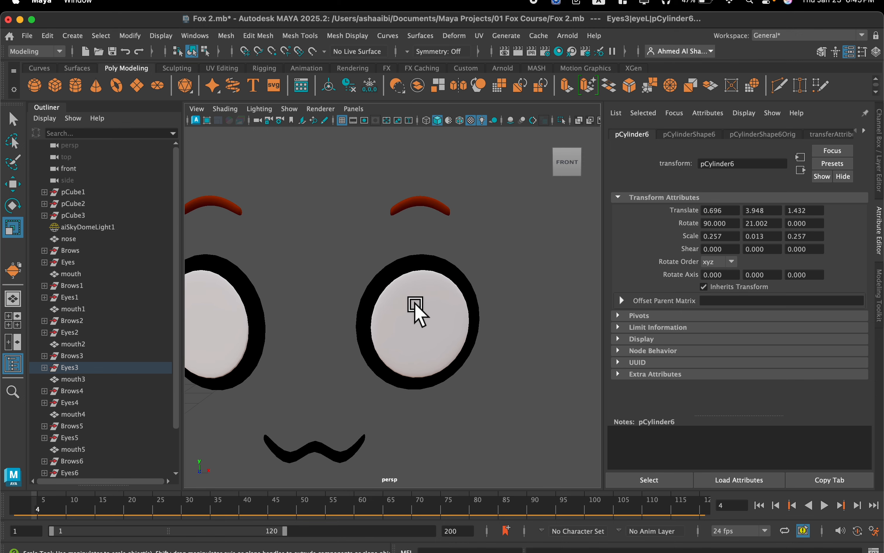
click(420, 310)
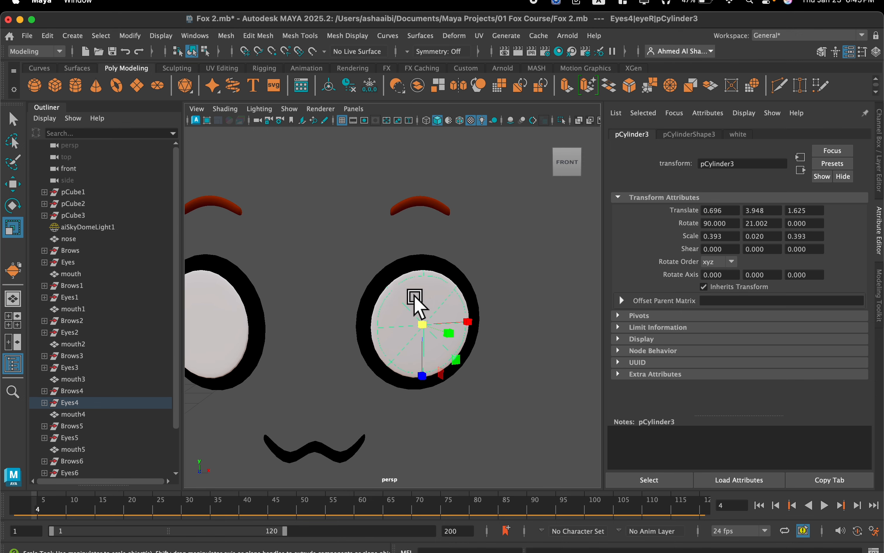
right_click(417, 301)
click(357, 223)
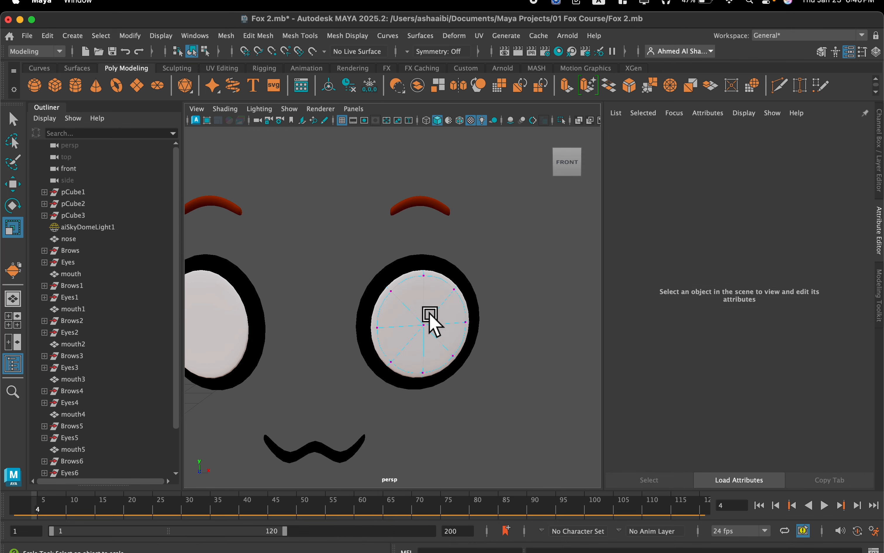
double_click(425, 277)
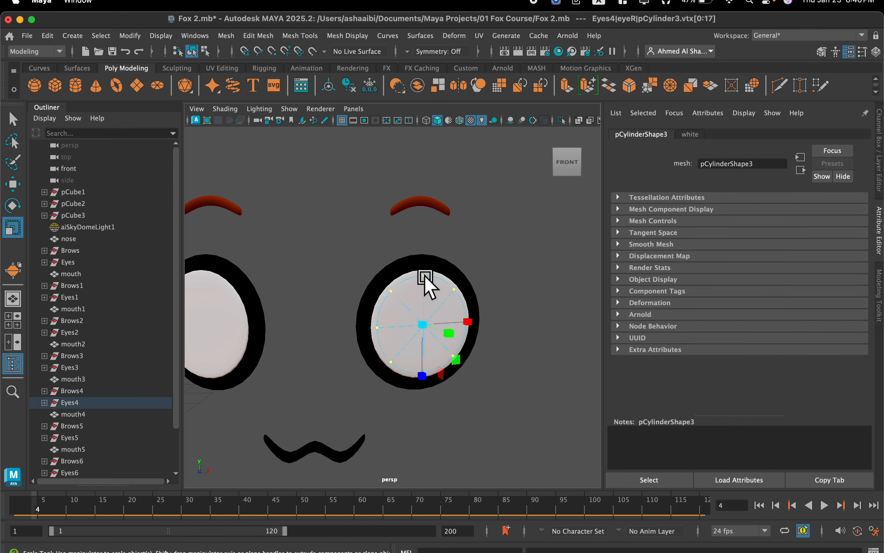
drag(424, 377, 424, 331)
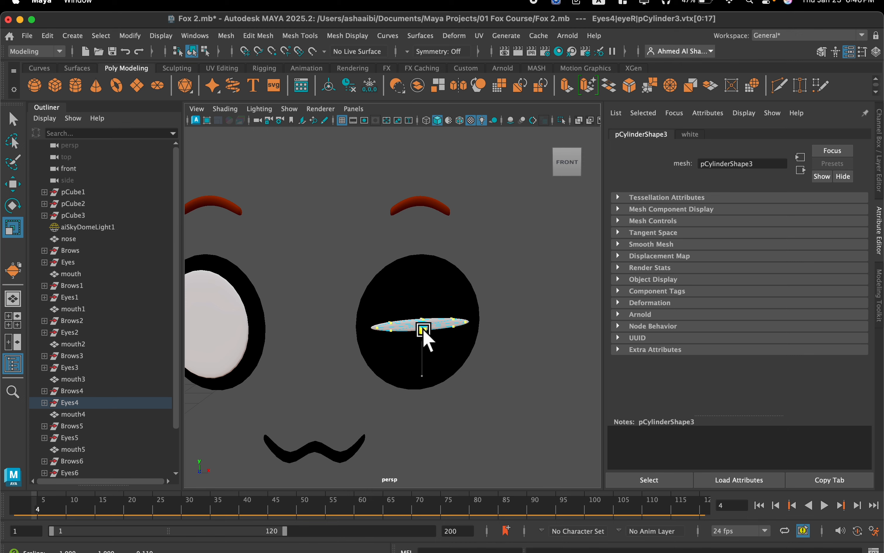
scroll(432, 315, up, 3)
alt+middle_drag(409, 308, 373, 299)
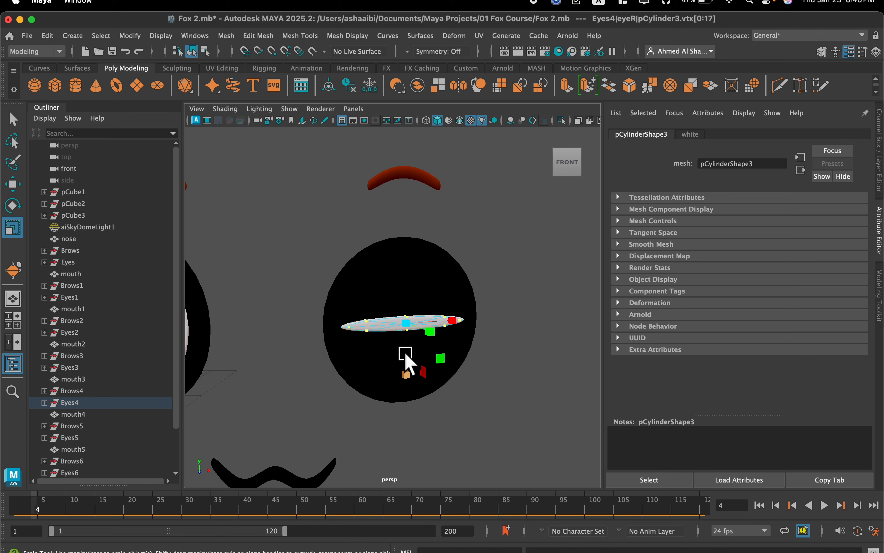
drag(408, 369, 406, 367)
Scale all vertices of Eyes4 eyeR's black disc vertically, leaving a thin black rim around the flattened white disc.
right_click(395, 266)
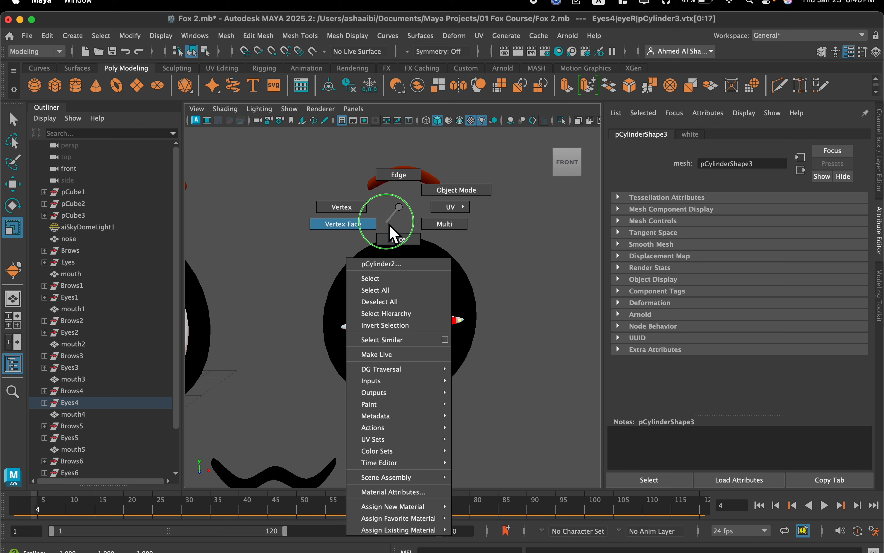
click(340, 207)
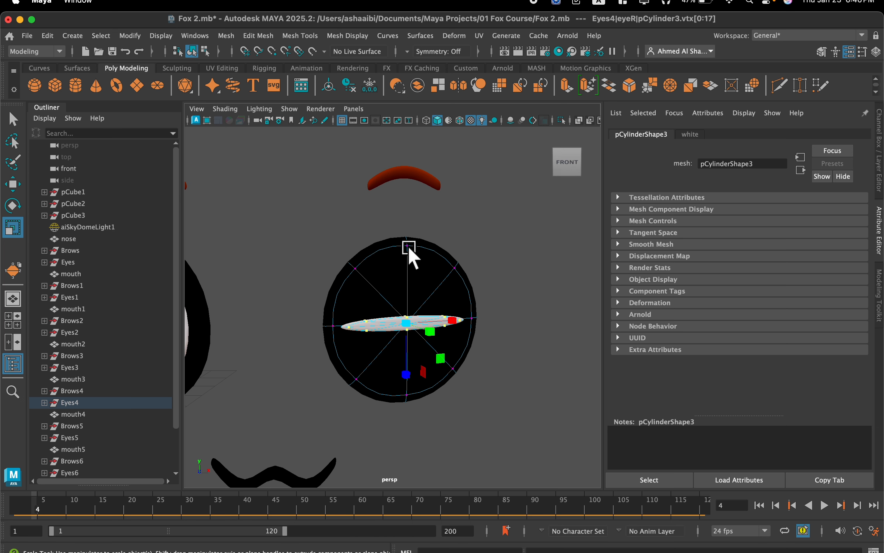
drag(407, 375, 410, 331)
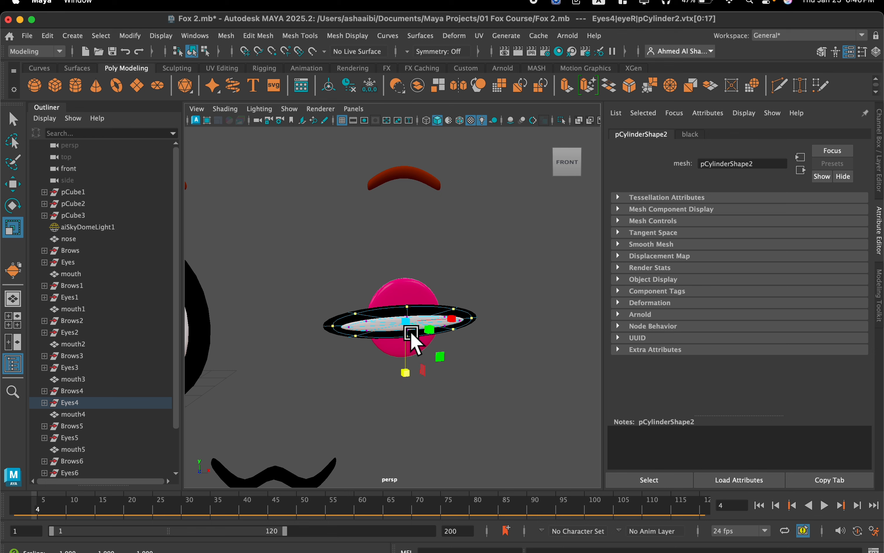
scroll(405, 337, down, 1)
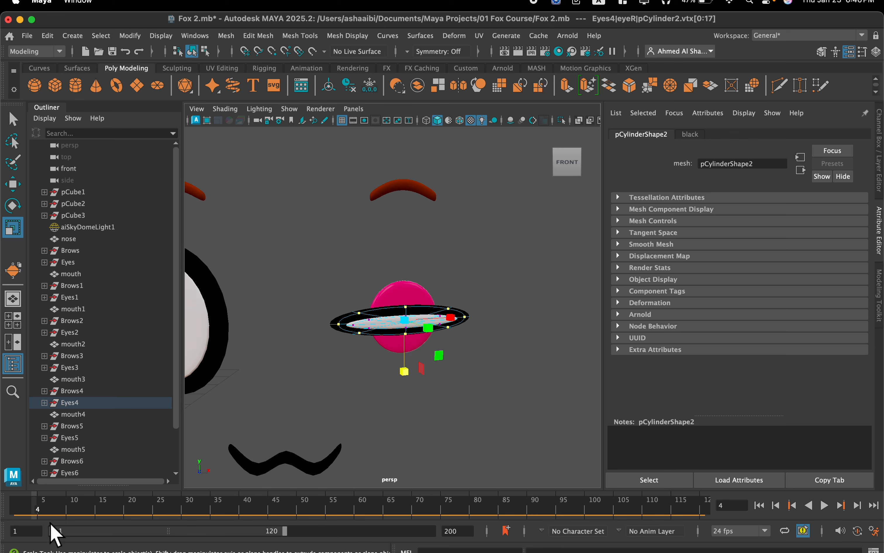
Go to frame 5 for the blue pupil colour and move all vertices of Eyes4 eyeR's pupil disc forward, in front of the black disc.
drag(39, 516, 43, 515)
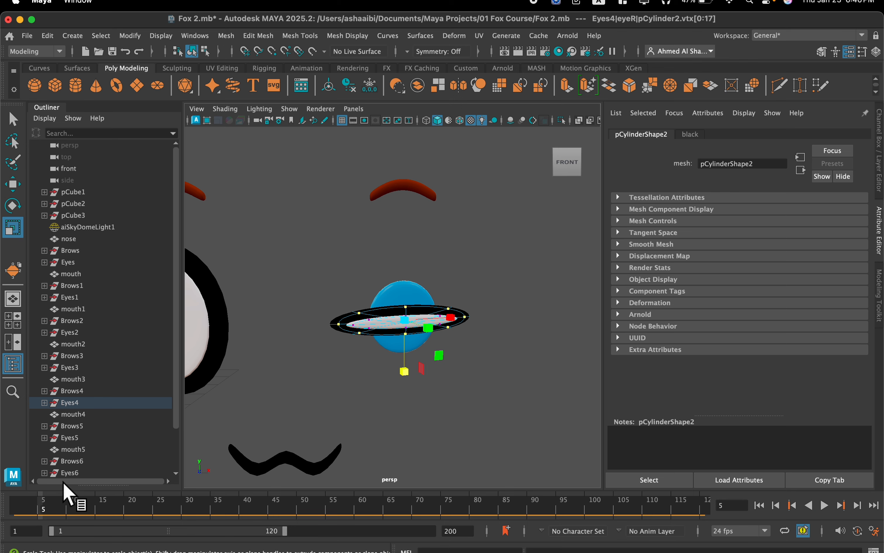
scroll(405, 292, up, 1)
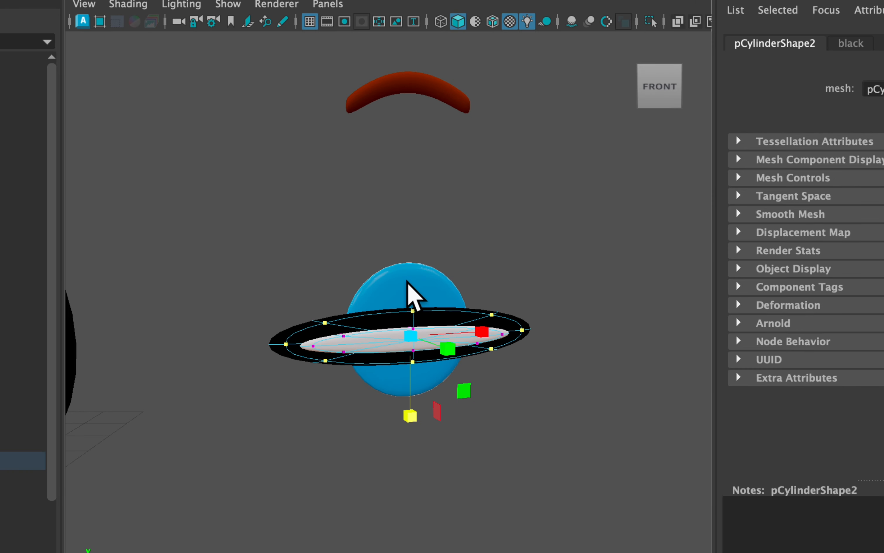
right_drag(408, 296, 296, 155)
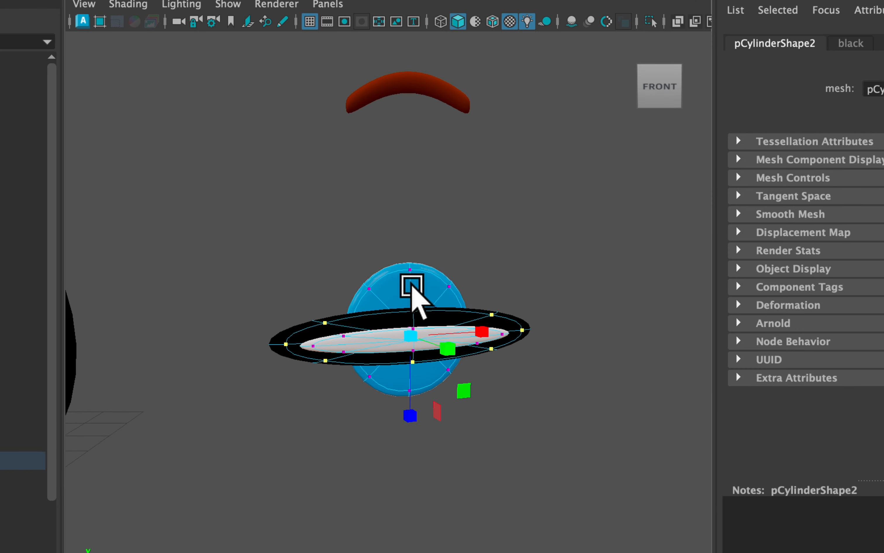
double_click(408, 273)
key(w)
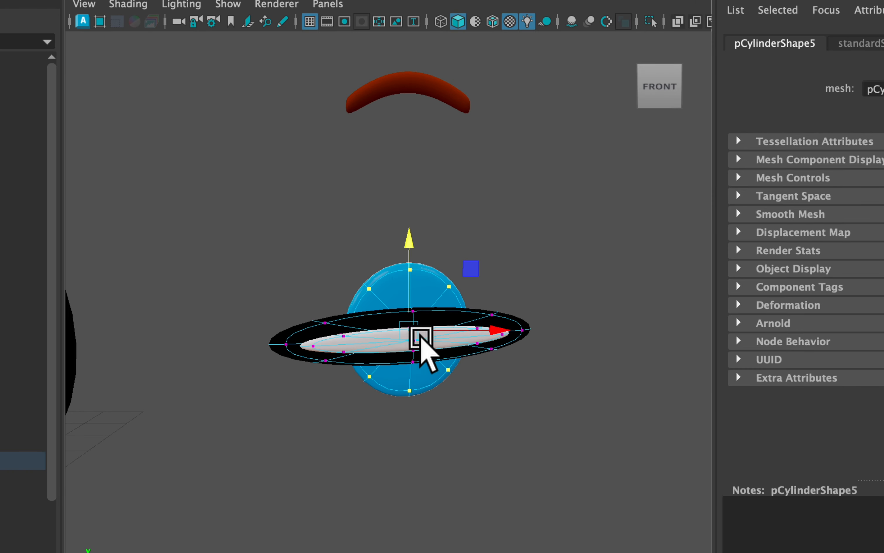
alt+drag(420, 405, 385, 296)
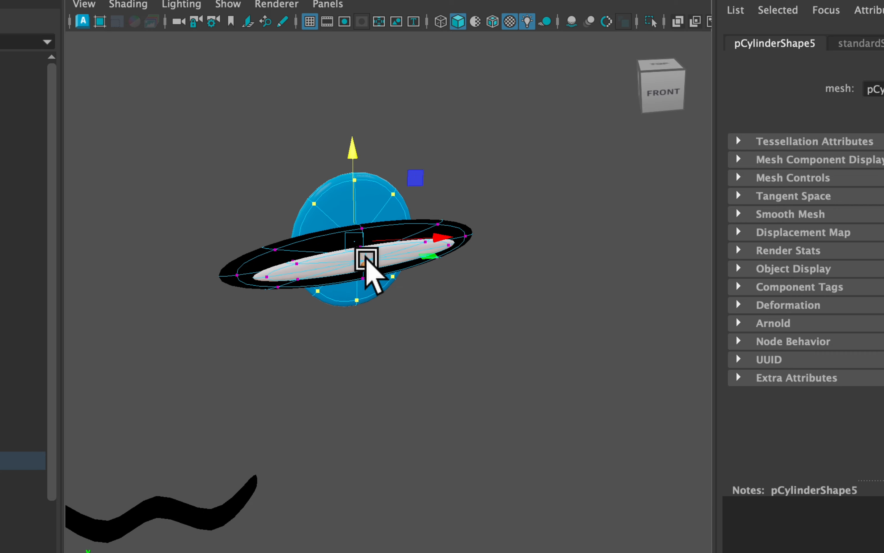
drag(367, 260, 371, 279)
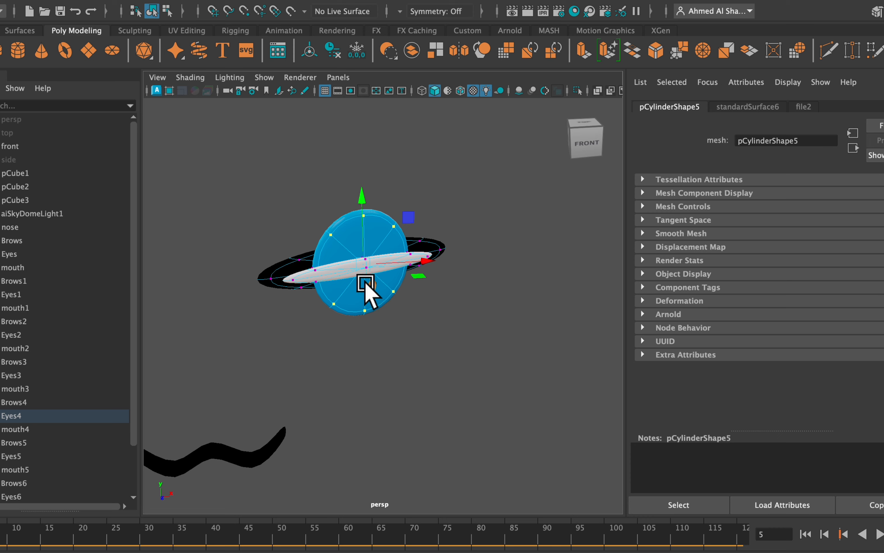
Move Eyes4 eyeR's blue disc down until it sits below the flattened eye.
scroll(365, 282, up, 3)
alt+drag(356, 275, 342, 265)
scroll(374, 266, up, 4)
scroll(378, 267, down, 4)
drag(402, 209, 401, 323)
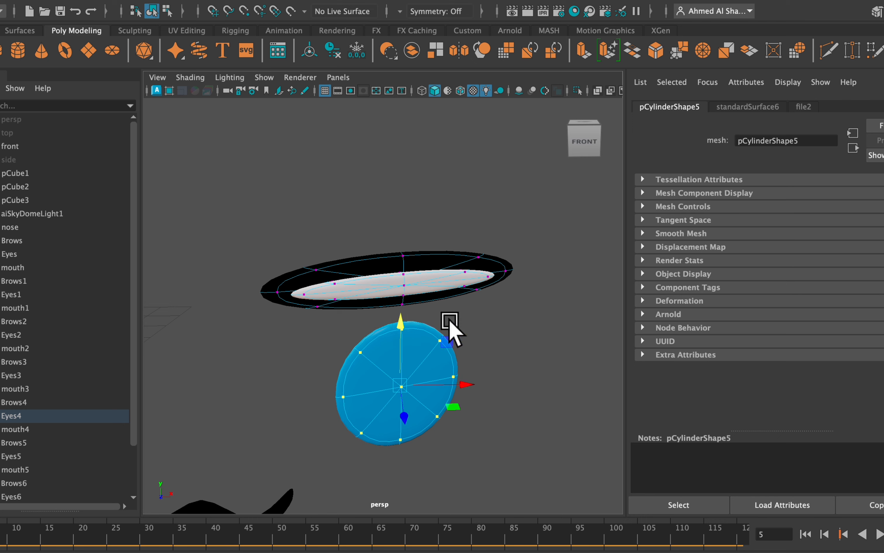
Select the three upper vertices of the blue disc and raise them to meet the flattened eye.
drag(462, 318, 335, 362)
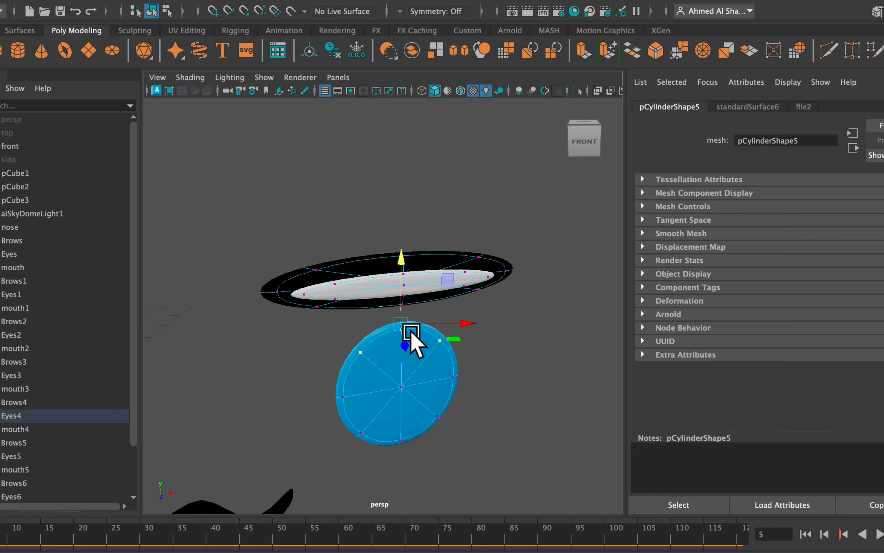
key(r)
drag(398, 380, 401, 241)
key(w)
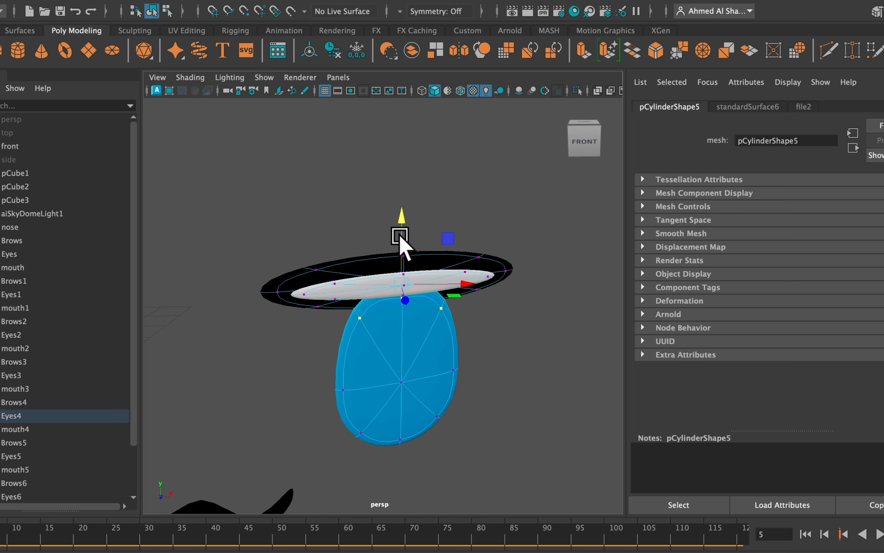
Narrow the blue shape, most strongly at its two middle side vertices, and spread its two lower diagonal vertices wider apart.
mouse_move(426, 413)
alt+mouse_down()
mouse_move(416, 393)
mouse_move(420, 404)
alt+mouse_up()
scroll(421, 394, down, 2)
alt+middle_drag(411, 373, 395, 355)
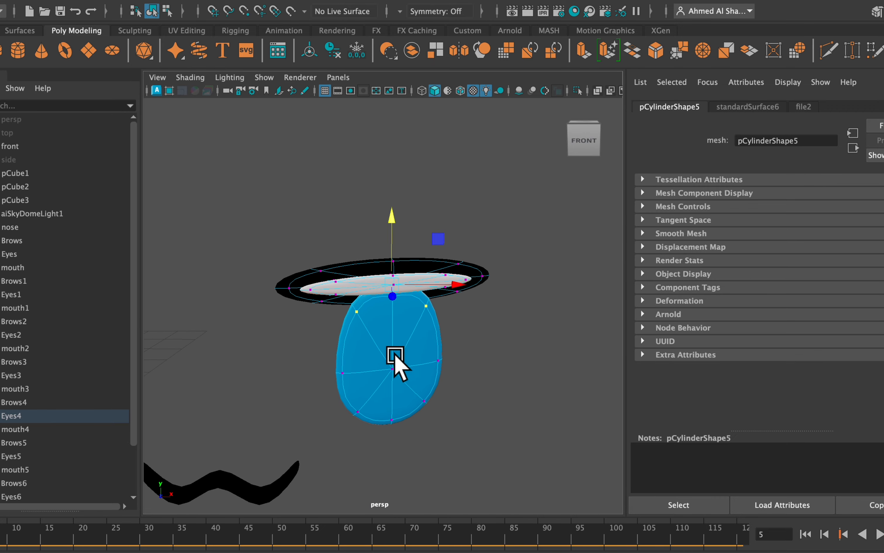
alt+drag(395, 354, 391, 349)
drag(490, 372, 450, 406)
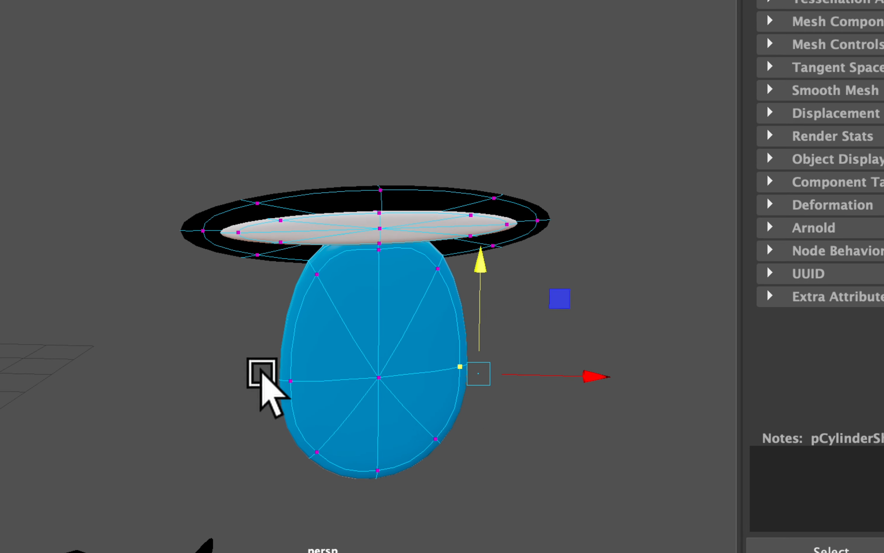
shift+drag(252, 356, 301, 398)
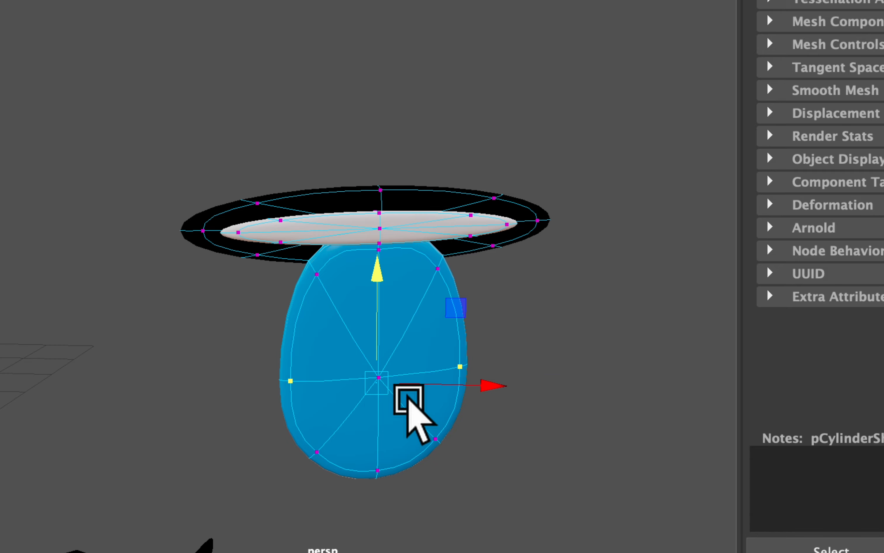
key(r)
drag(468, 375, 392, 374)
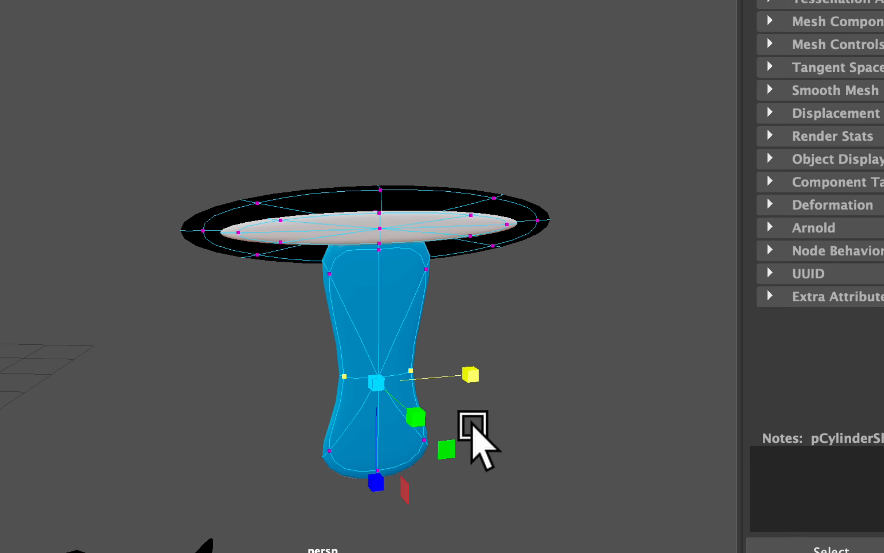
drag(484, 428, 284, 457)
drag(470, 449, 494, 448)
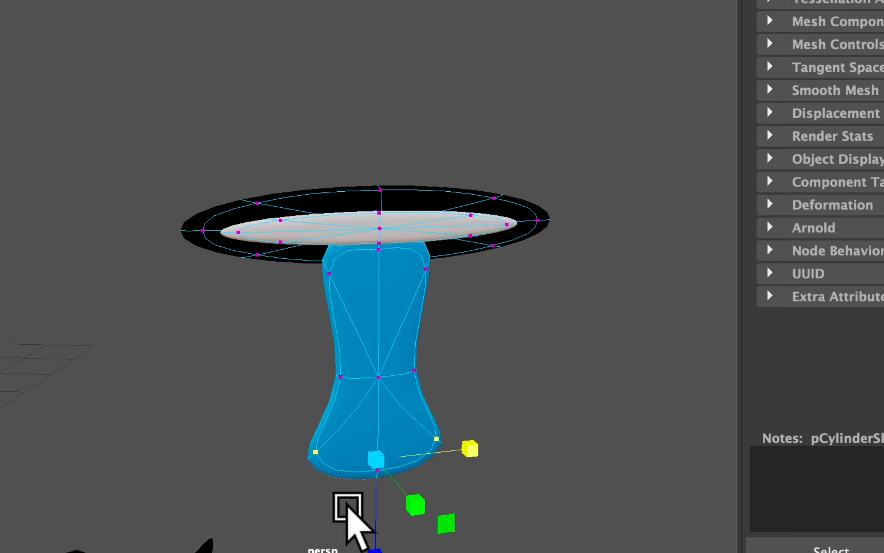
Lower the bottom centre vertex of Eyes4 eyeR's blue tear and bring its two upper side vertices slightly closer together.
drag(351, 506, 378, 441)
key(w)
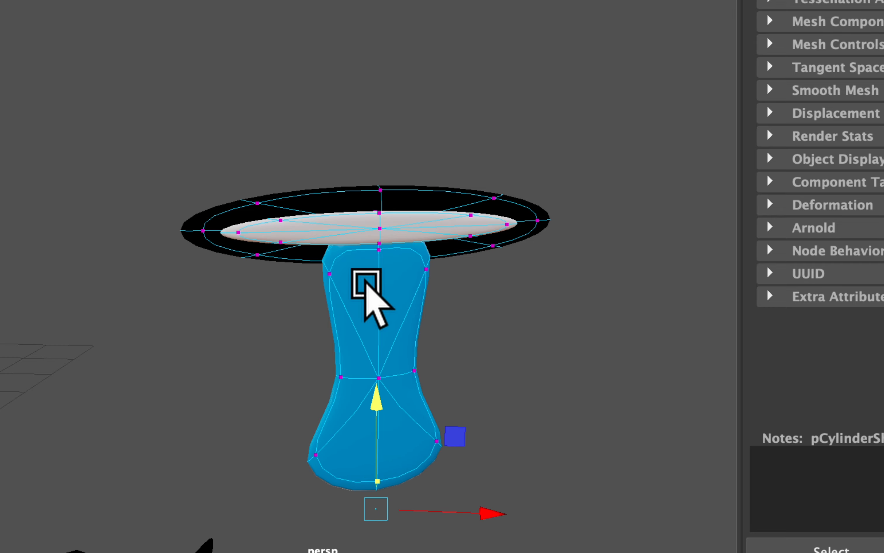
drag(450, 290, 414, 244)
shift+drag(310, 300, 336, 236)
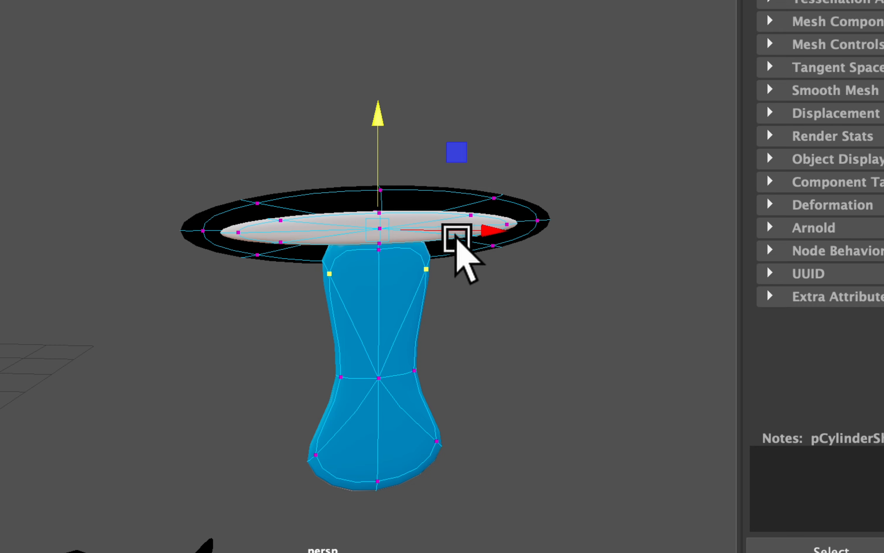
key(r)
mouse_move(467, 225)
mouse_down()
mouse_move(442, 224)
mouse_move(464, 227)
mouse_up()
scroll(444, 371, down, 3)
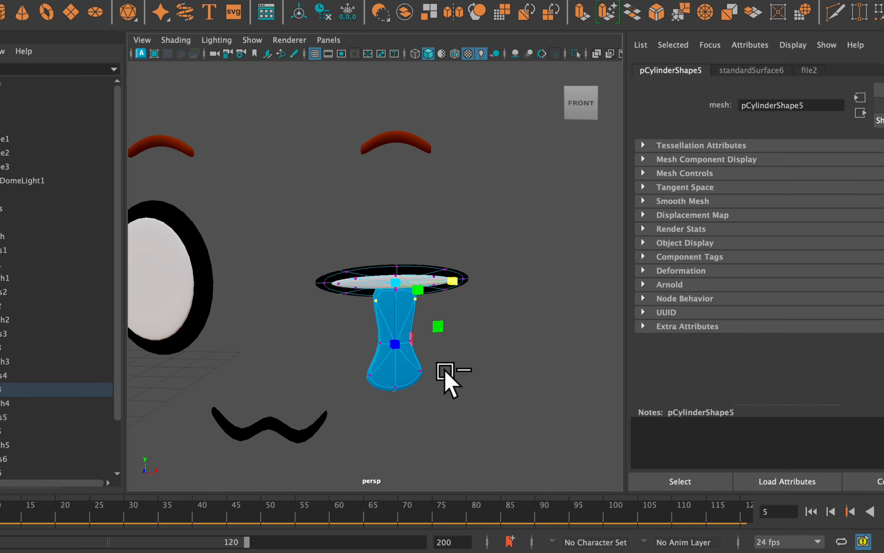
scroll(428, 379, down, 3)
scroll(398, 366, up, 3)
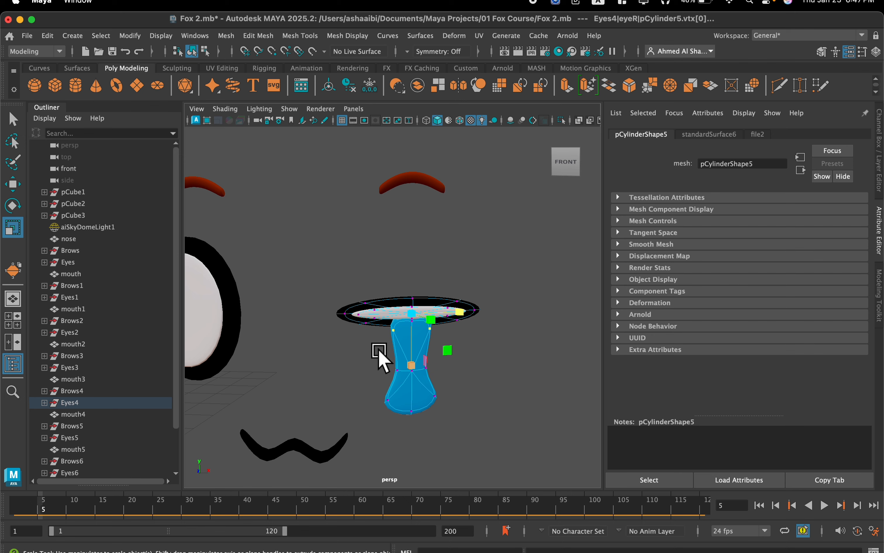
alt+drag(366, 351, 366, 354)
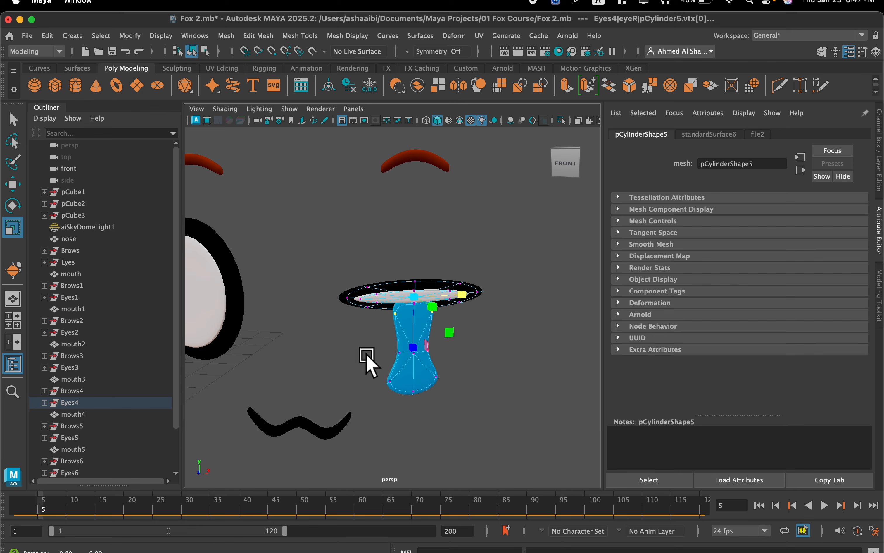
scroll(366, 353, down, 3)
alt+middle_drag(364, 345, 401, 336)
right_drag(431, 310, 485, 192)
Transfer the attributes of eyeR's blue tear mesh to the blue pupil disc of Eyes4 eyeL.
click(458, 369)
click(431, 351)
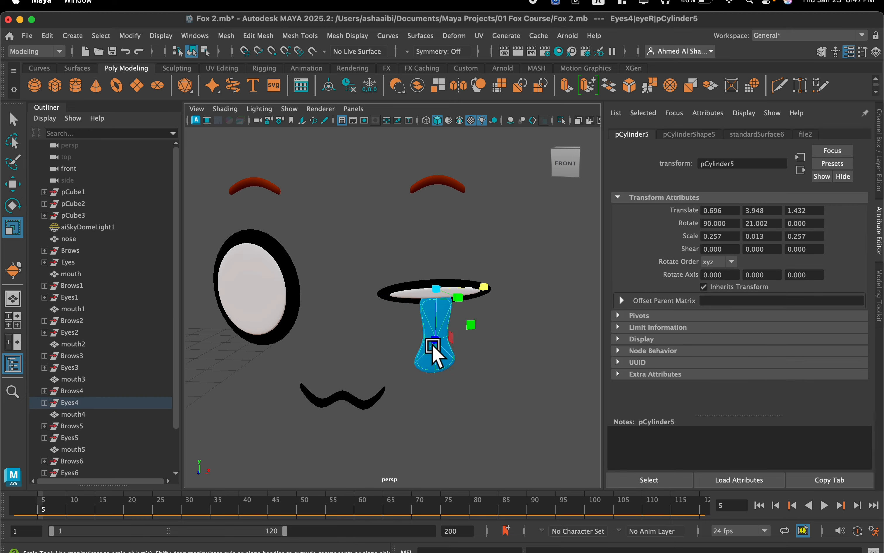
alt+drag(402, 323, 346, 331)
alt+drag(508, 309, 395, 316)
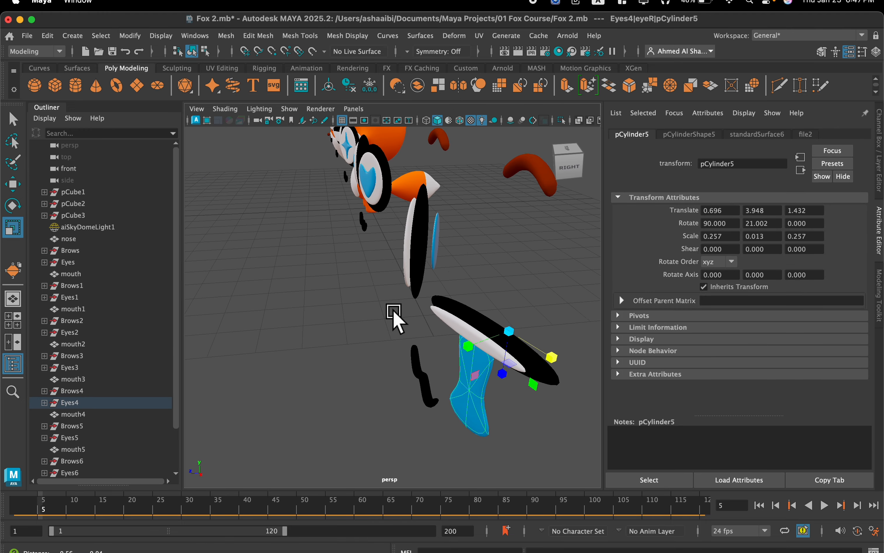
click(436, 244)
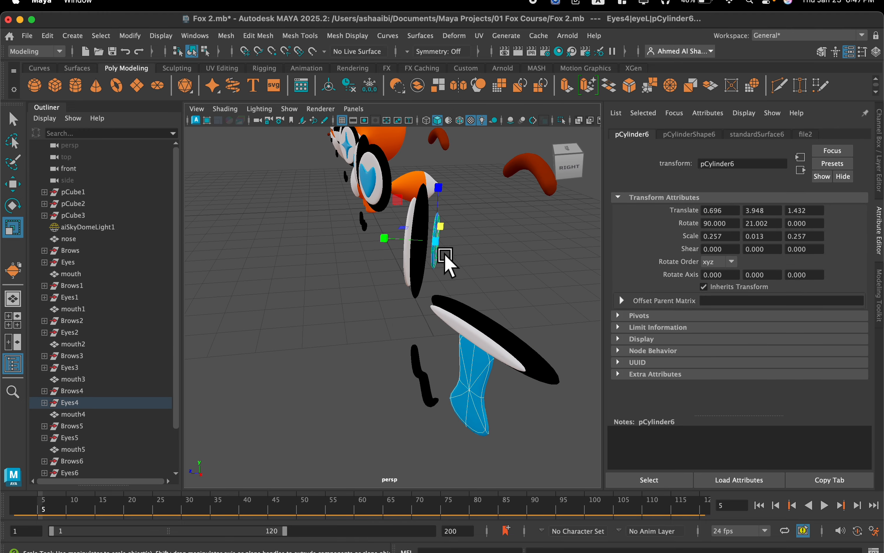
click(226, 36)
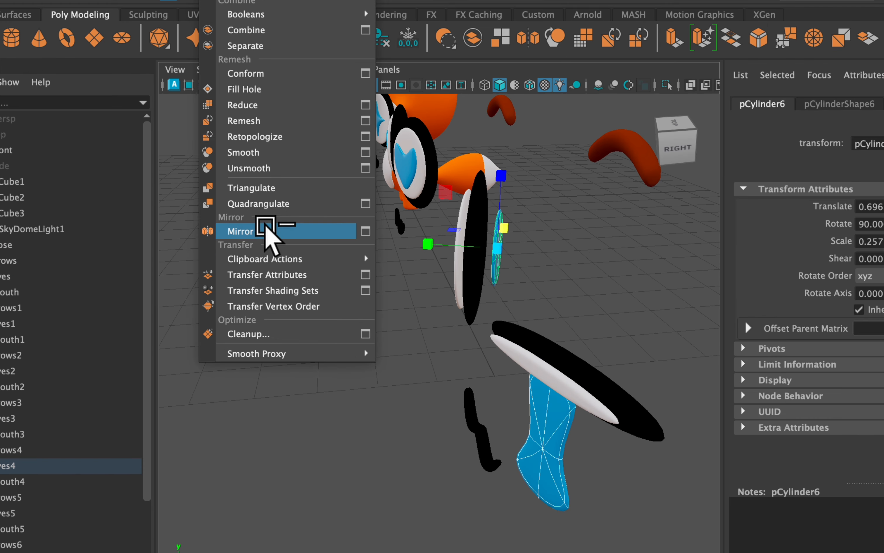
click(266, 274)
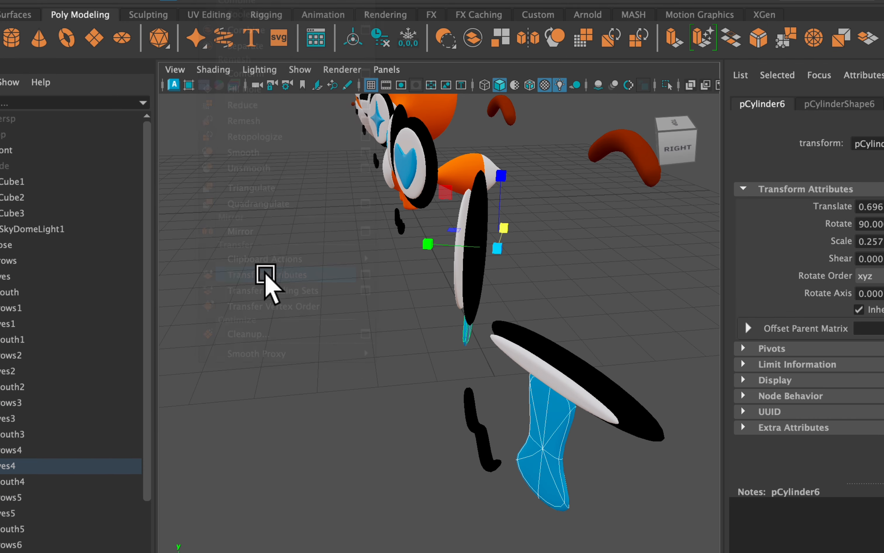
Transfer the attributes of eyeR's flattened white and black discs to the matching discs of Eyes4 eyeL.
click(526, 363)
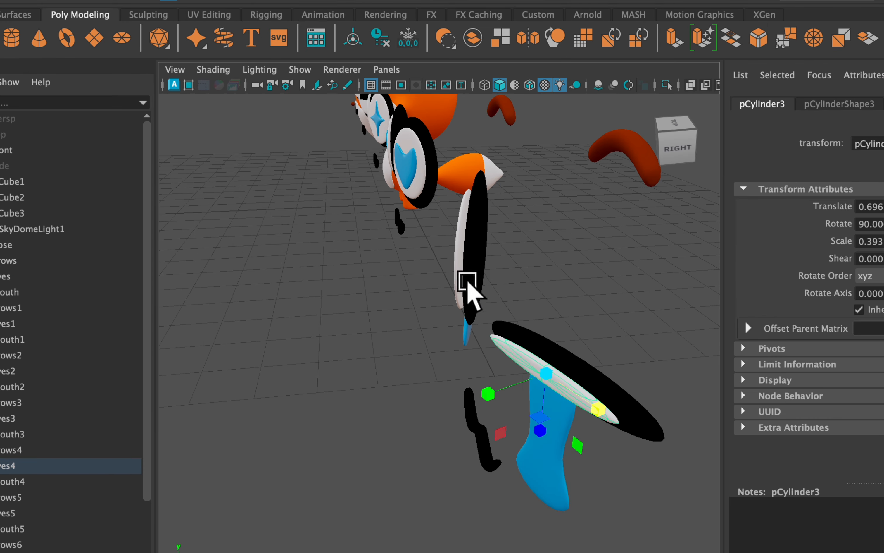
click(456, 243)
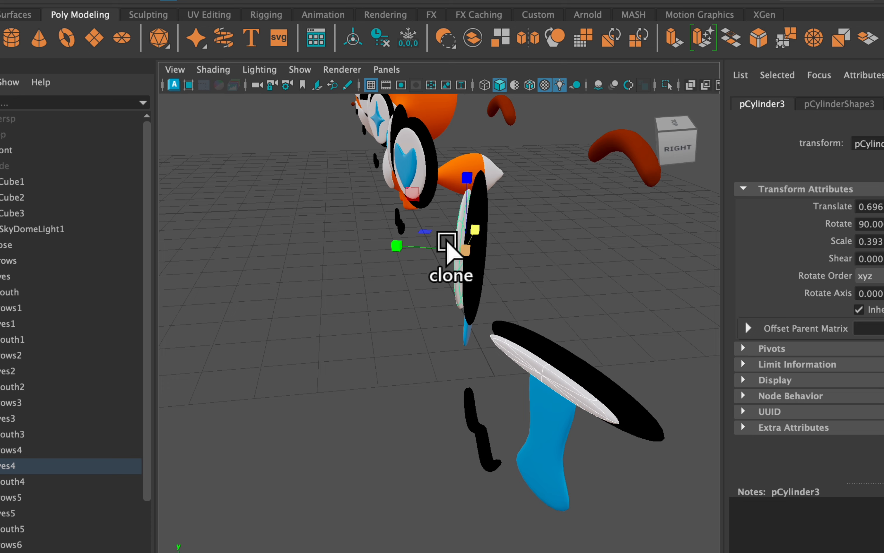
click(214, 3)
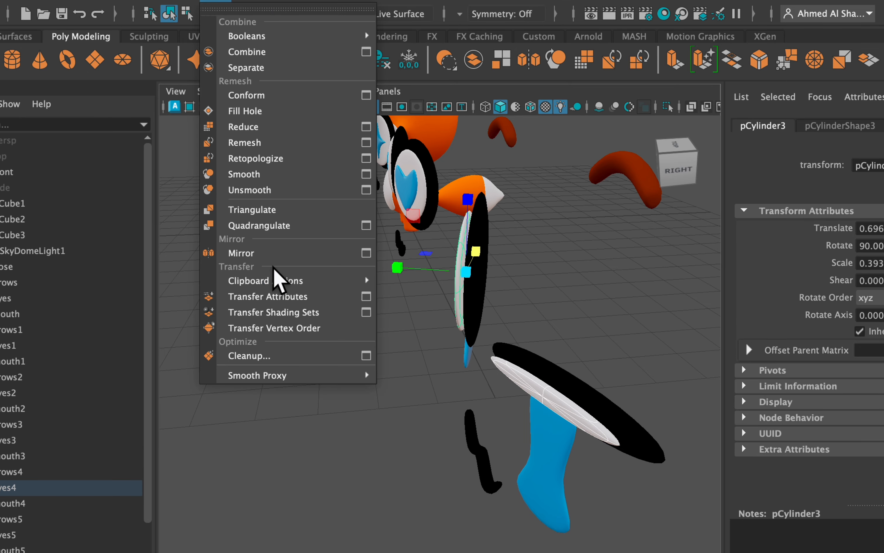
click(293, 304)
click(559, 380)
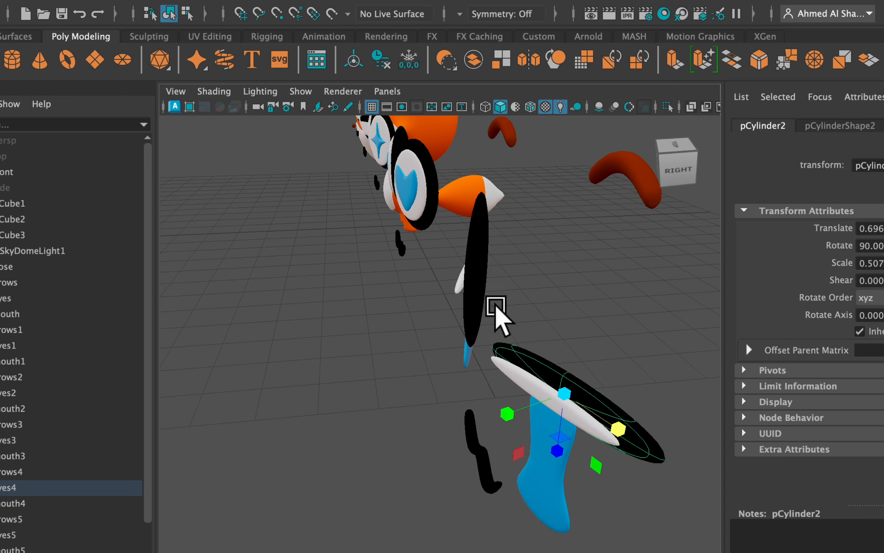
click(473, 238)
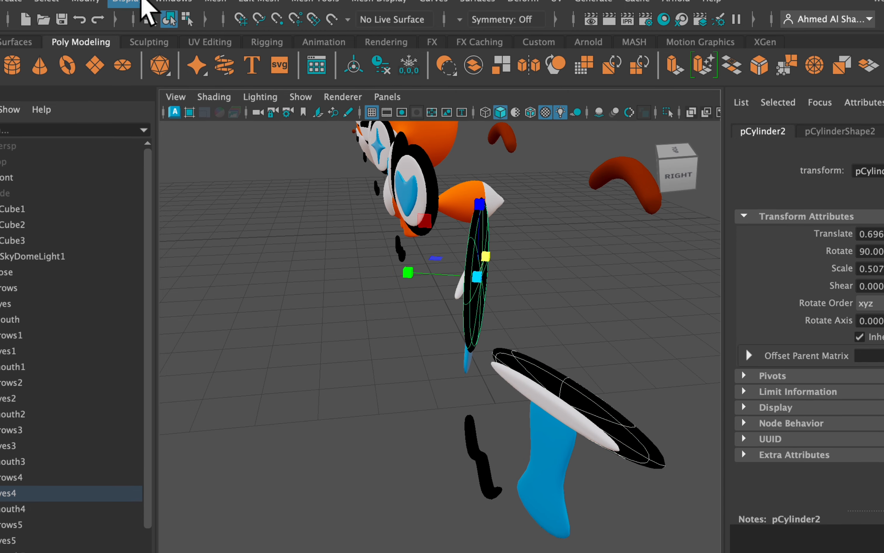
click(216, 3)
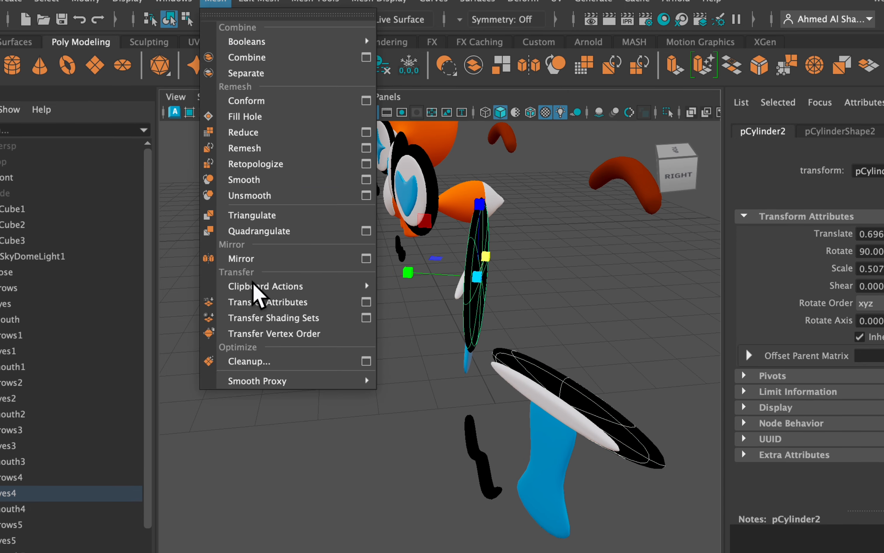
click(289, 303)
Select the middle and lower vertices of eyeL's blue tear and move them up to shorten it.
alt+drag(227, 267, 317, 266)
scroll(325, 271, down, 3)
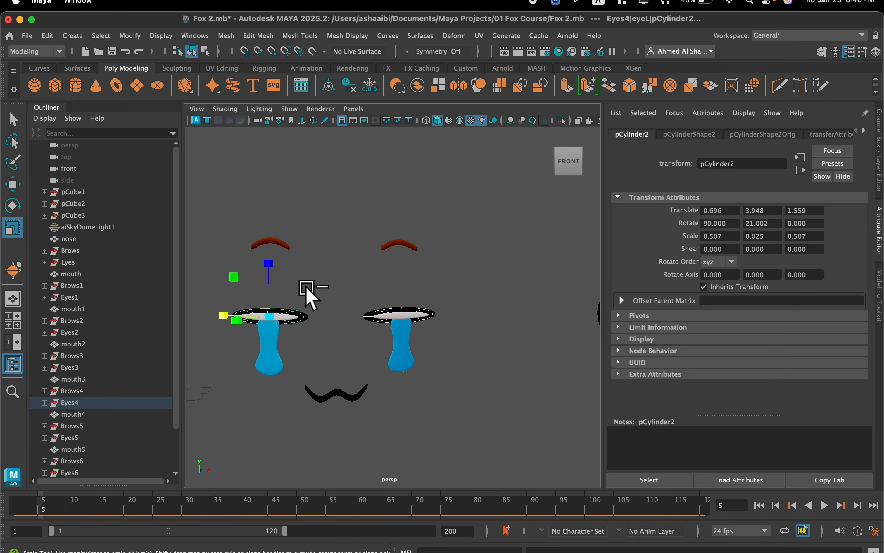
alt+drag(318, 289, 406, 331)
alt+middle_drag(342, 302, 416, 280)
scroll(417, 280, up, 2)
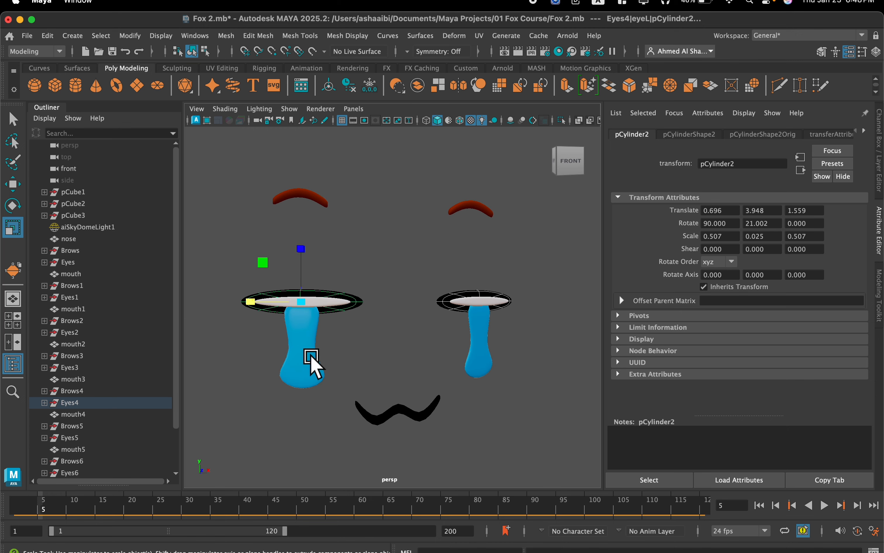
click(314, 329)
right_drag(301, 349, 249, 206)
scroll(212, 318, up, 3)
alt+middle_drag(231, 324, 284, 299)
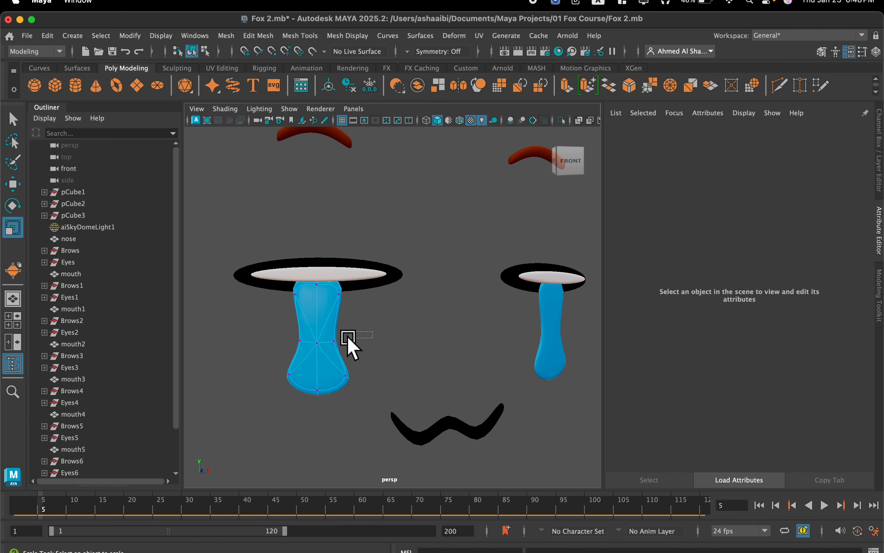
drag(253, 400, 253, 399)
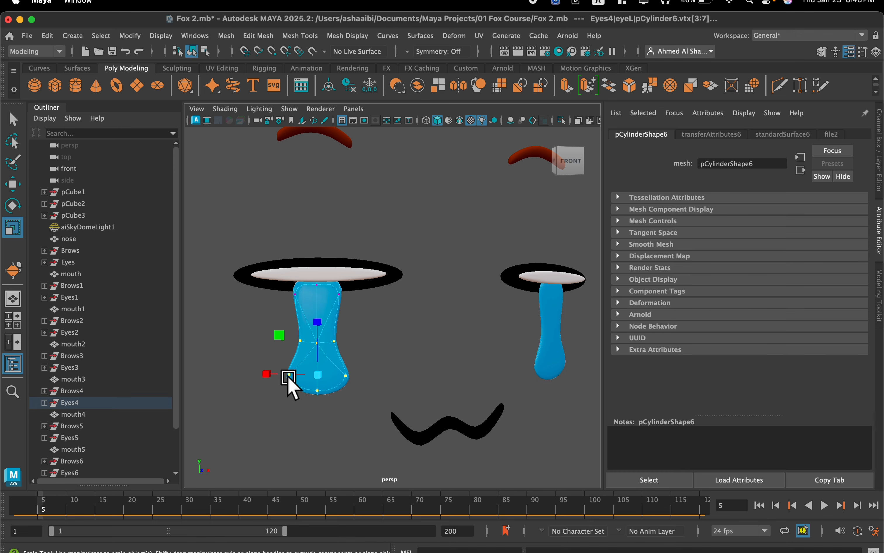
key(w)
drag(317, 326, 317, 290)
Scale the selected vertices of eyeL's tear down uniformly to about 0.8 and raise them slightly further.
scroll(326, 306, down, 4)
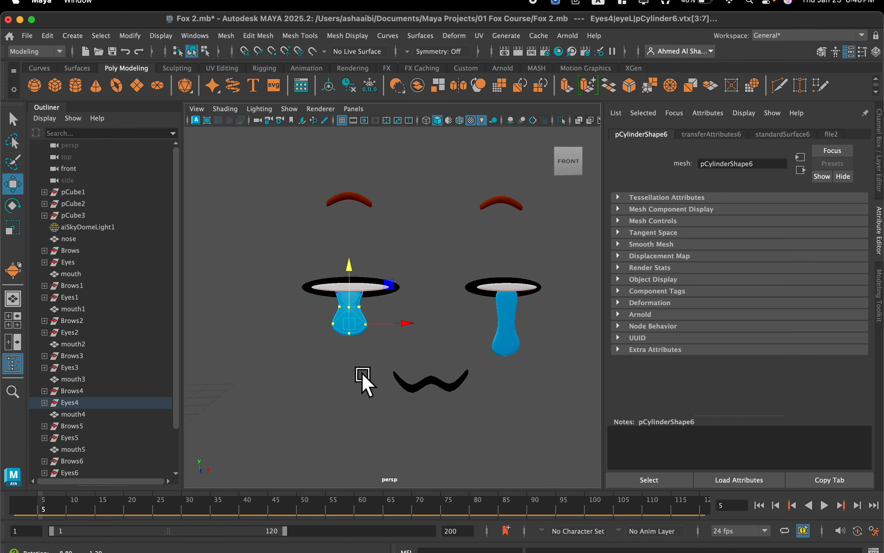
scroll(356, 366, up, 5)
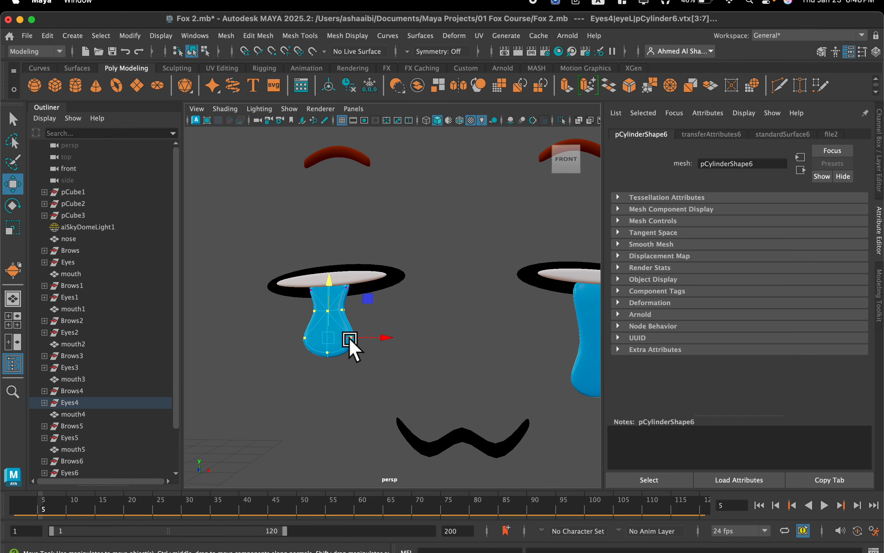
key(r)
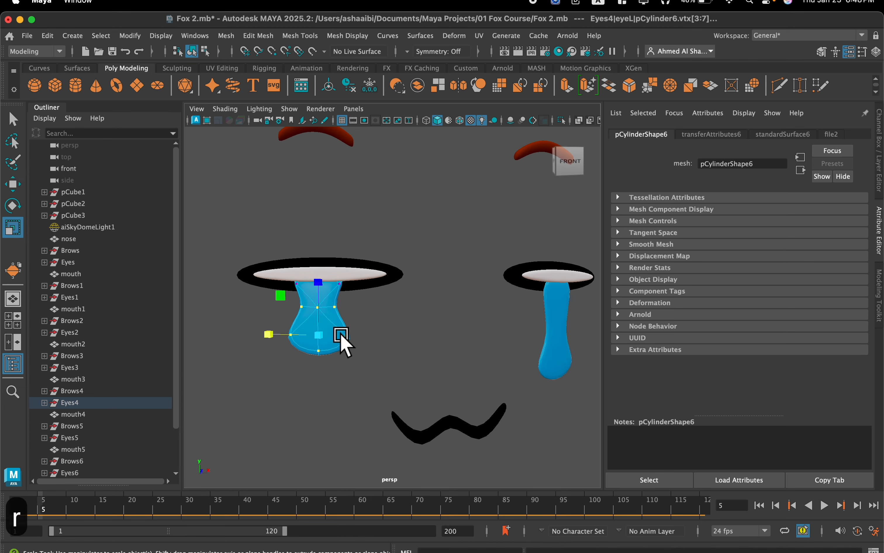
drag(324, 334, 313, 336)
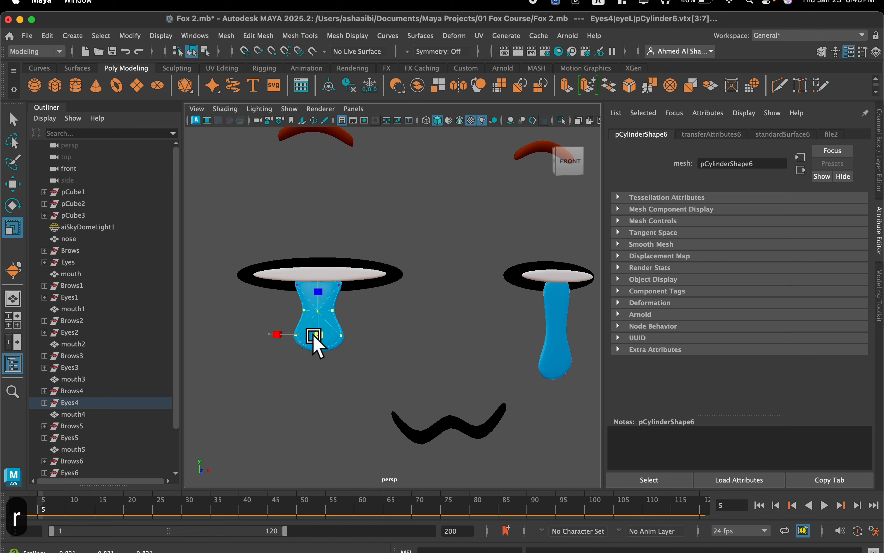
key(w)
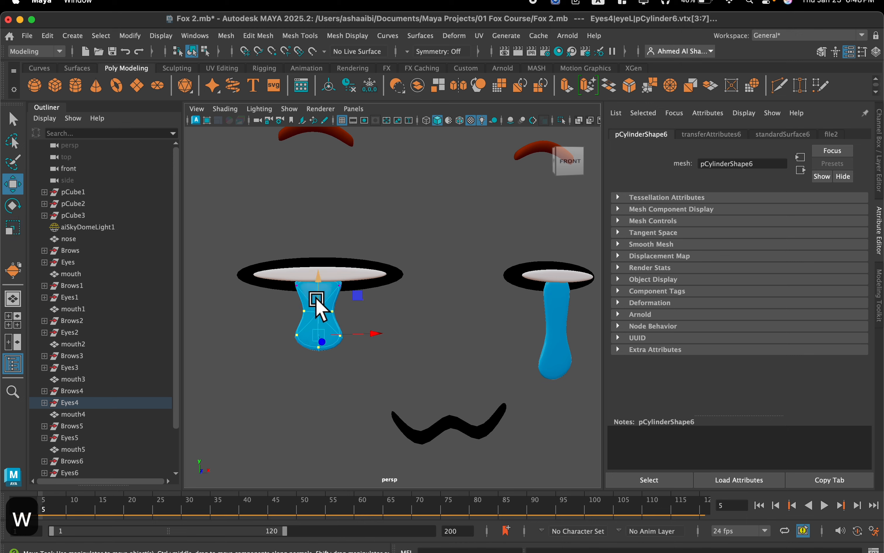
drag(317, 300, 319, 287)
Finish editing the tear's vertices and select the mouth4 object below the crying eyes.
scroll(432, 381, down, 6)
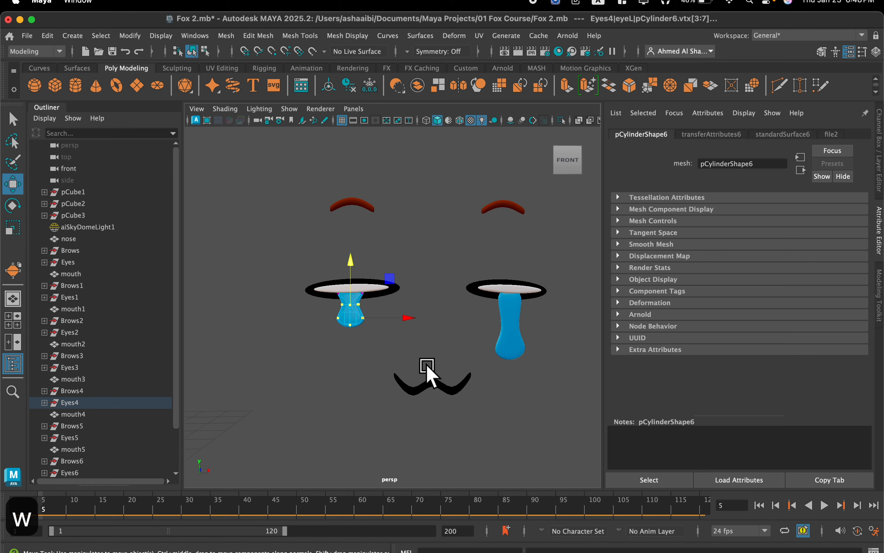
click(423, 379)
scroll(422, 379, down, 2)
click(476, 295)
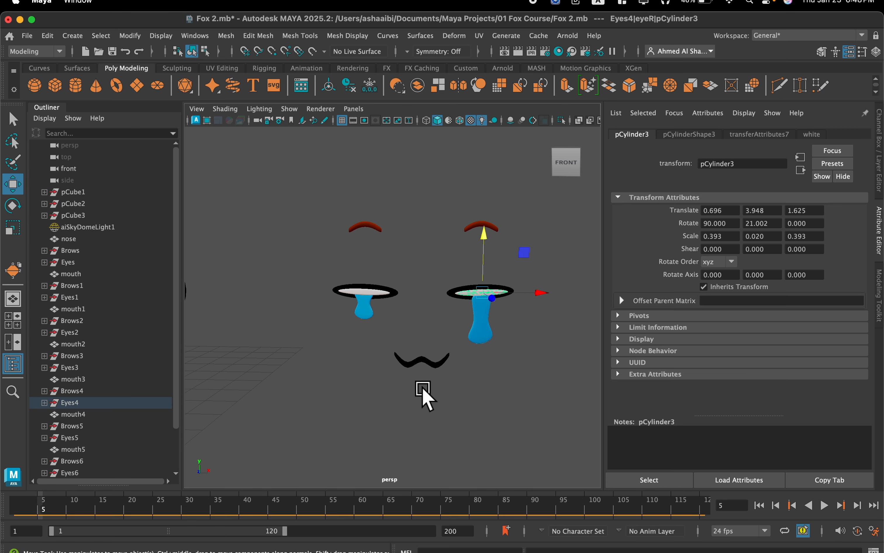
click(427, 363)
Look over the row of expression sets, from the unedited faces back to the heart, star and half-closed eyes.
scroll(424, 417, down, 3)
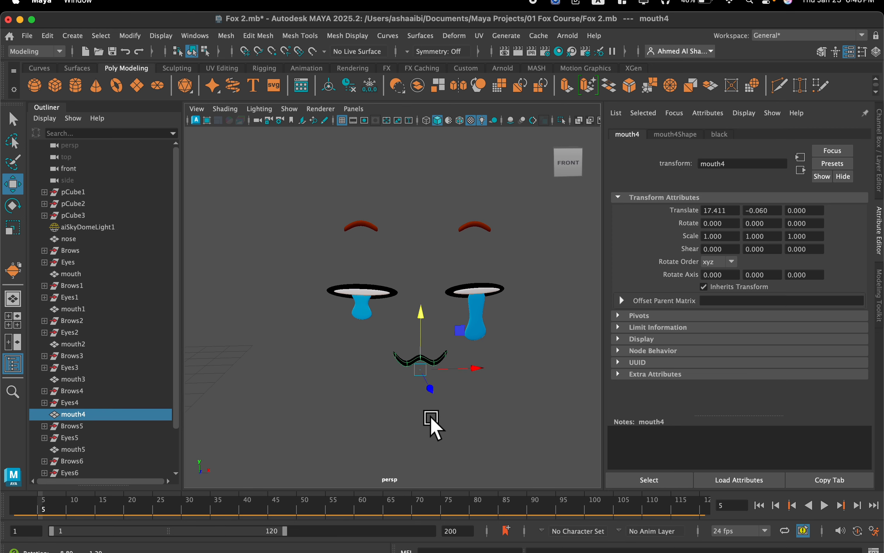
scroll(422, 384, up, 3)
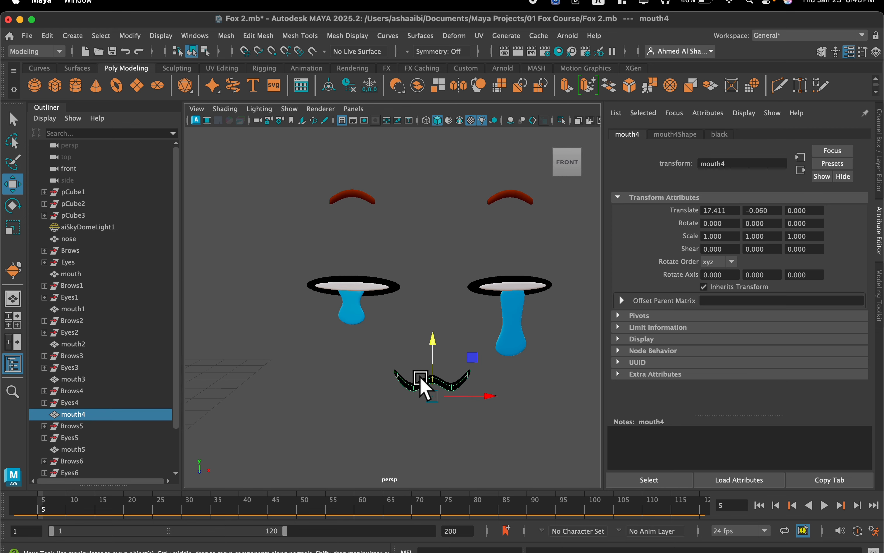
scroll(435, 380, down, 4)
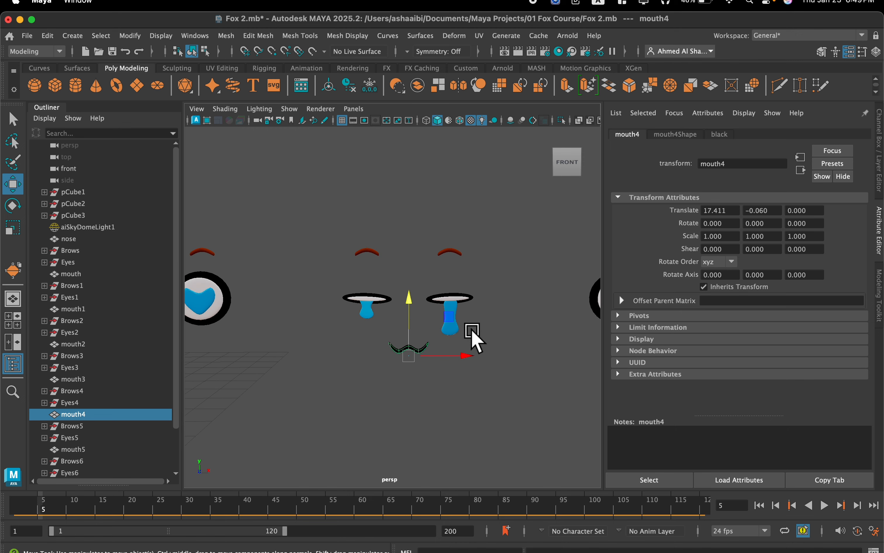
scroll(474, 333, down, 2)
scroll(482, 313, up, 3)
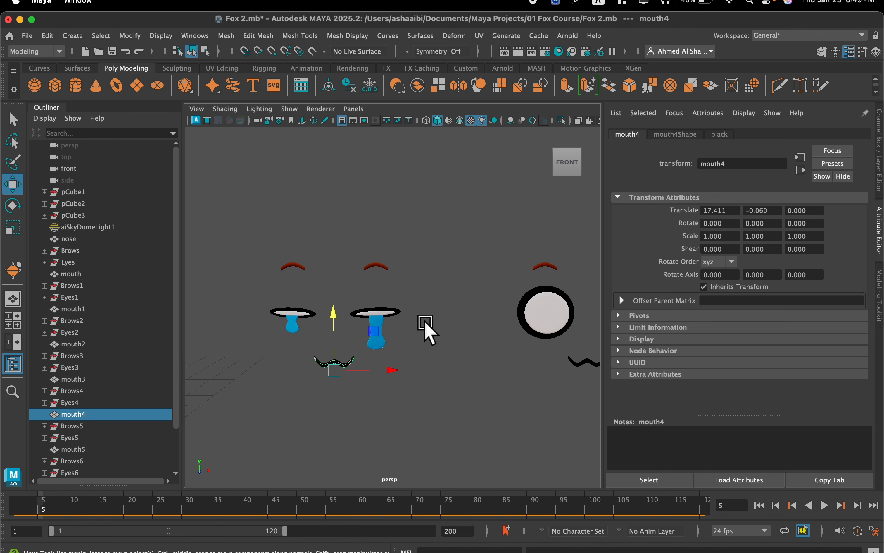
scroll(393, 346, down, 2)
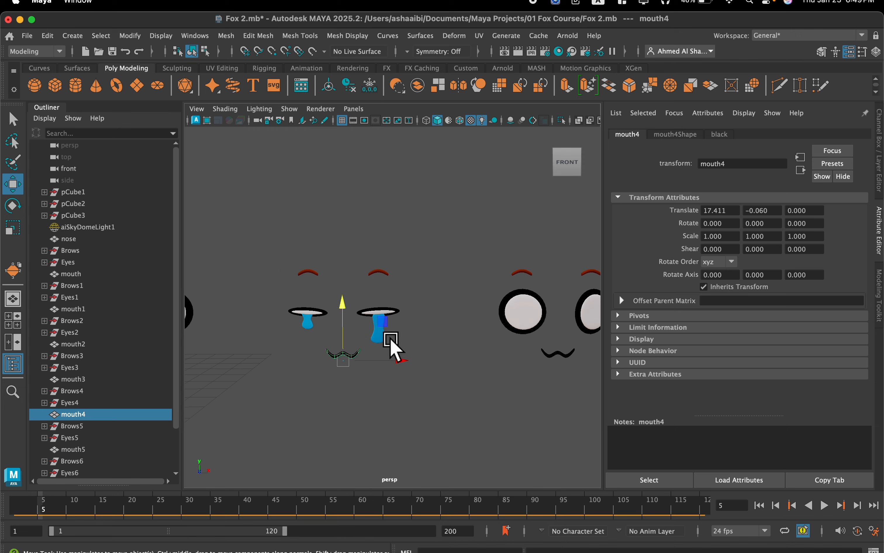
scroll(424, 325, down, 5)
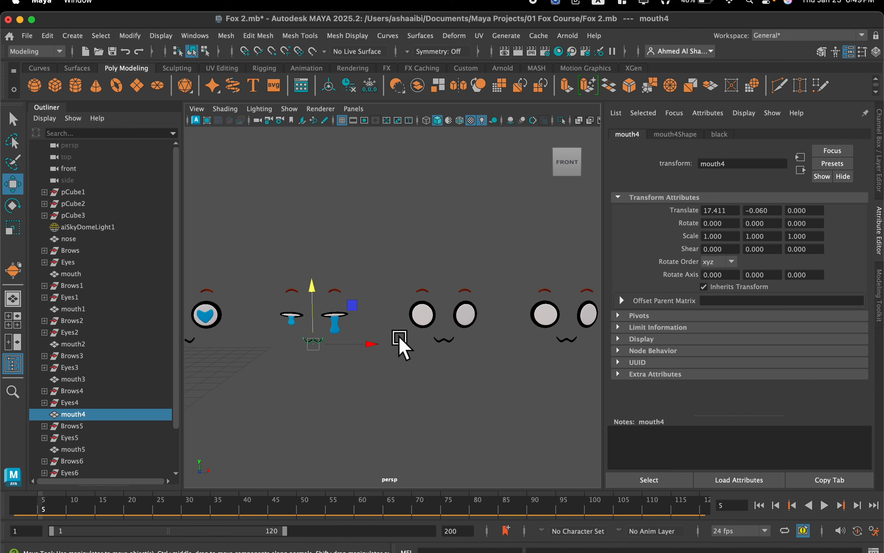
alt+middle_drag(405, 326, 511, 347)
scroll(400, 352, up, 4)
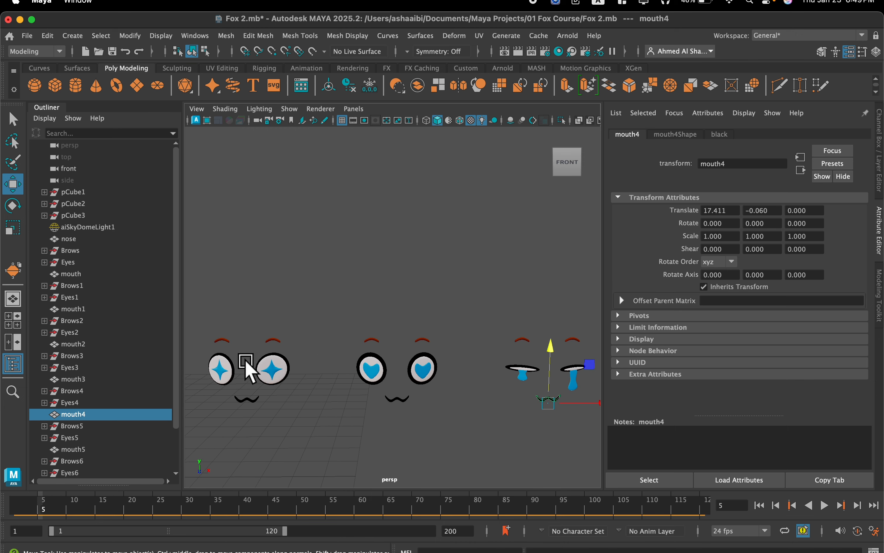
alt+middle_drag(245, 361, 385, 293)
alt+middle_drag(253, 307, 304, 312)
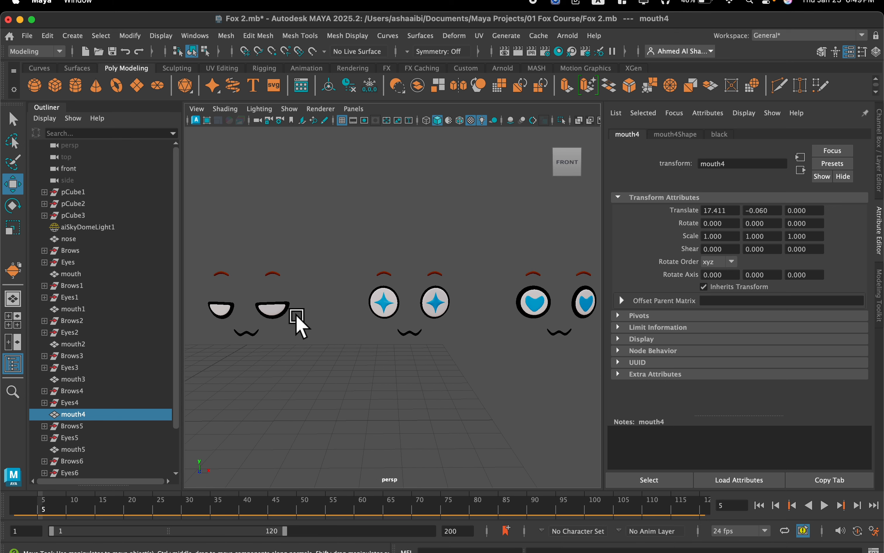
Look over the heart and crying expression sets up to the next unedited face.
alt+middle_drag(504, 351, 355, 350)
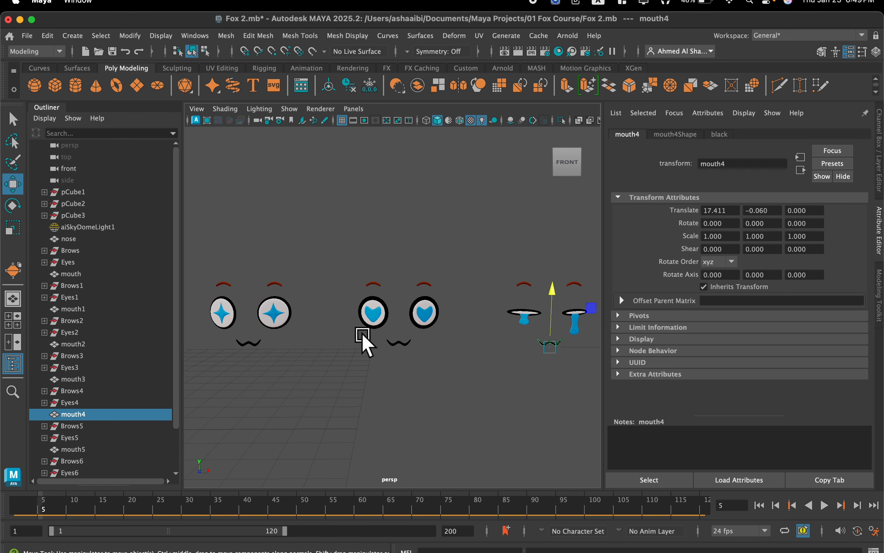
alt+middle_drag(443, 335, 364, 331)
scroll(394, 325, up, 4)
alt+middle_drag(468, 310, 368, 307)
scroll(369, 307, up, 2)
scroll(478, 308, up, 4)
alt+drag(477, 308, 465, 309)
alt+middle_drag(488, 309, 405, 308)
alt+drag(405, 310, 424, 313)
scroll(429, 318, down, 5)
scroll(335, 330, down, 3)
alt+middle_drag(336, 330, 290, 331)
scroll(298, 327, up, 2)
scroll(367, 336, up, 3)
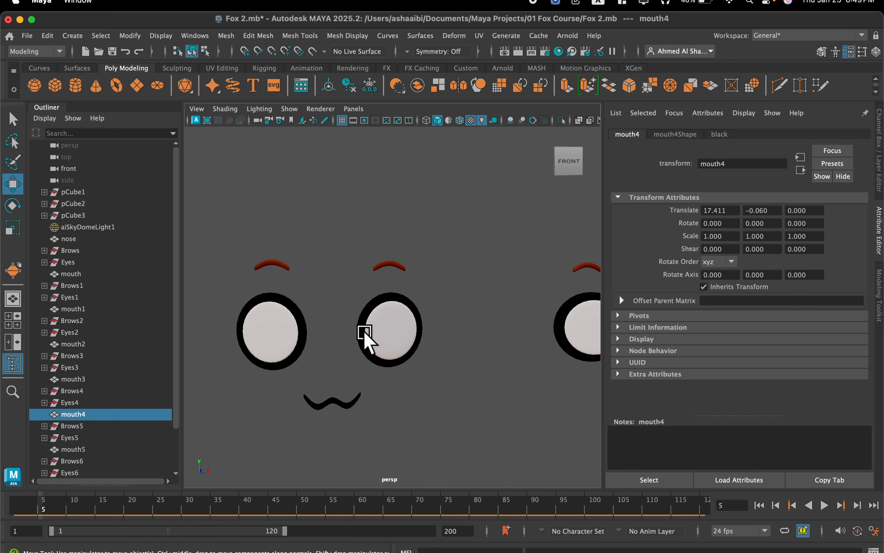
Select all vertices of the white of Eyes5's eyeR and scale them vertically into a thin horizontal sliver.
click(383, 331)
scroll(381, 330, up, 2)
right_drag(381, 332, 343, 223)
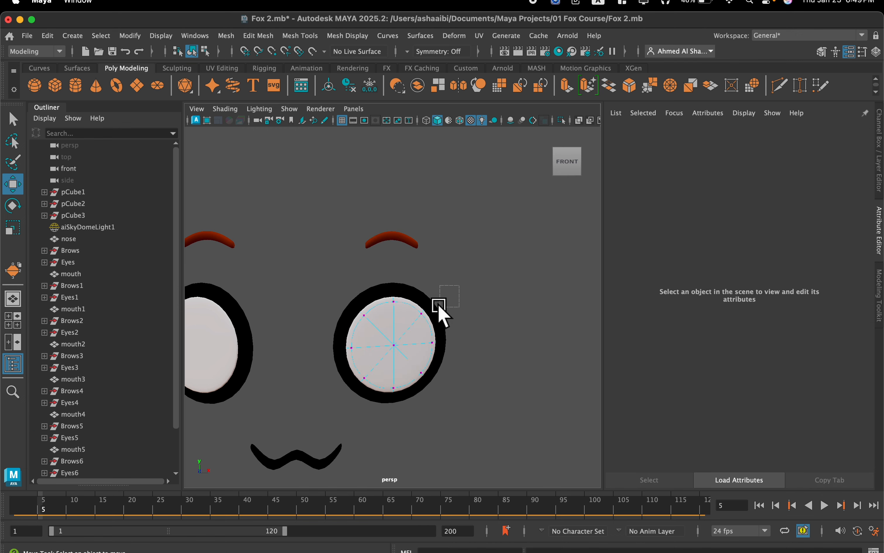
drag(321, 406, 331, 387)
key(r)
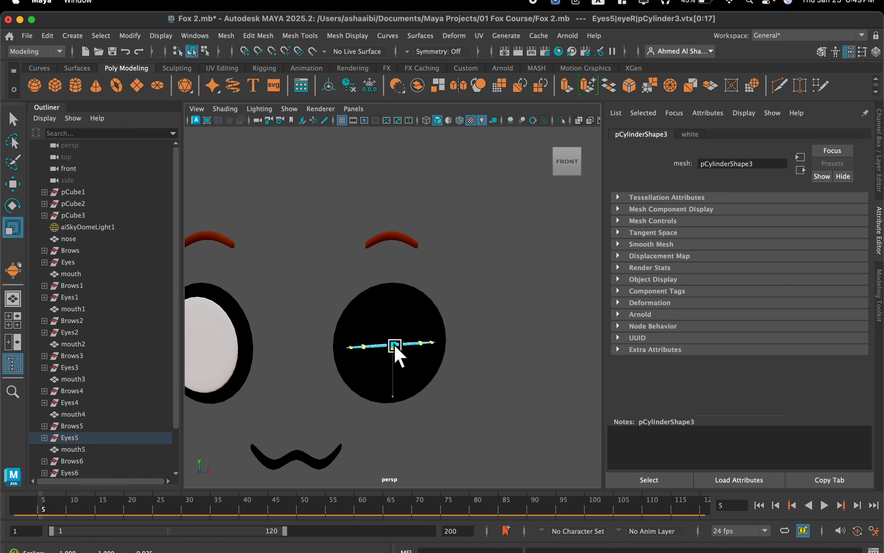
Scale all vertices of the black outline of Eyes5's eyeR vertically to about 0.17, framing the flattened white.
click(428, 302)
double_click(425, 306)
drag(392, 401, 392, 360)
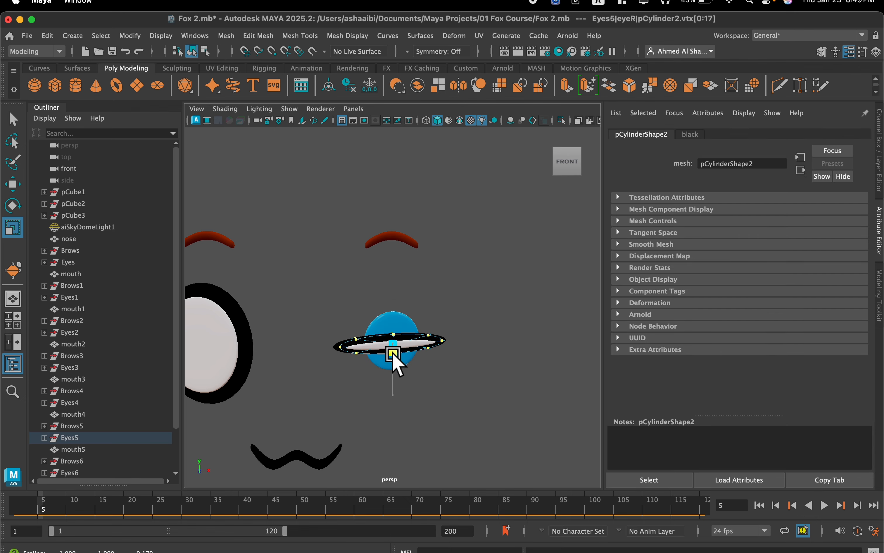
Select all vertices of the blue pupil of Eyes5's eyeR and scale them down uniformly until the pupil hides behind the flattened eye.
scroll(393, 354, up, 8)
alt+middle_drag(389, 348, 361, 326)
mouse_move(361, 327)
alt+mouse_down()
mouse_move(359, 355)
mouse_move(362, 325)
mouse_move(401, 332)
mouse_move(355, 331)
alt+mouse_up()
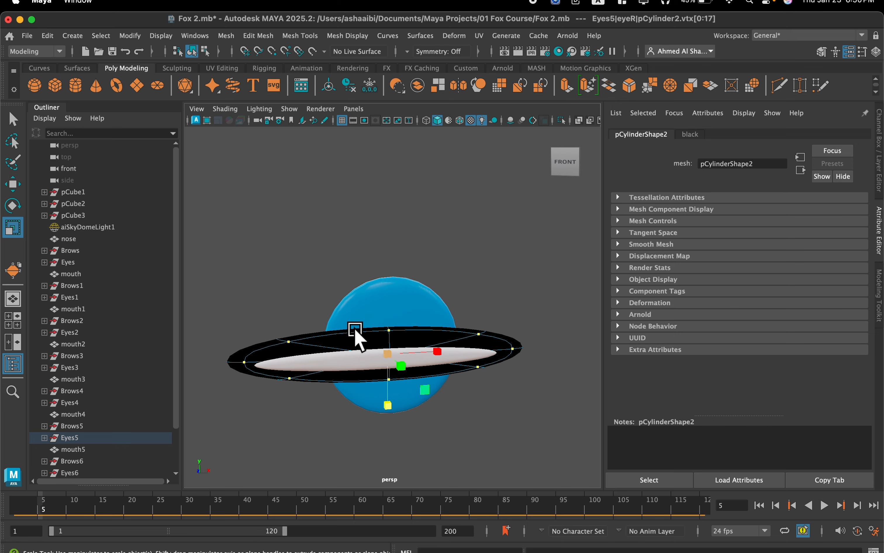
click(383, 307)
right_drag(386, 307, 324, 210)
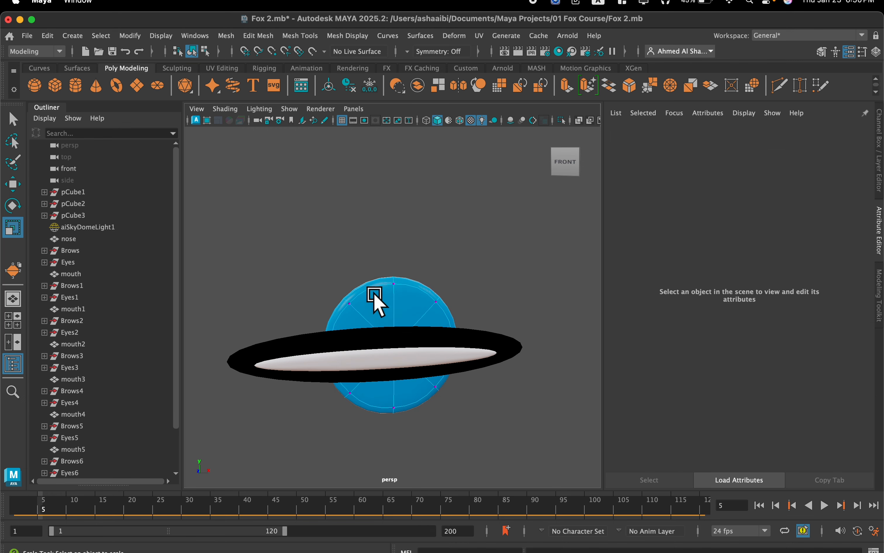
click(394, 287)
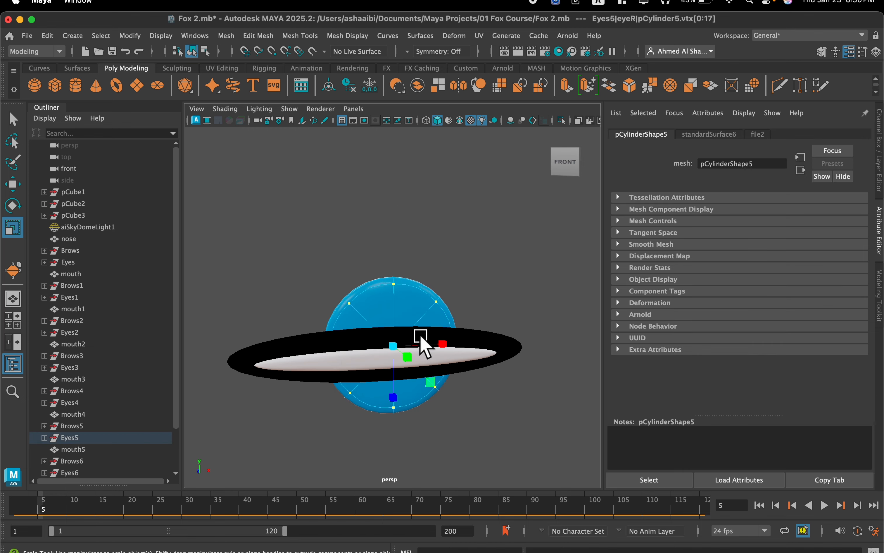
drag(394, 345, 331, 366)
key(w)
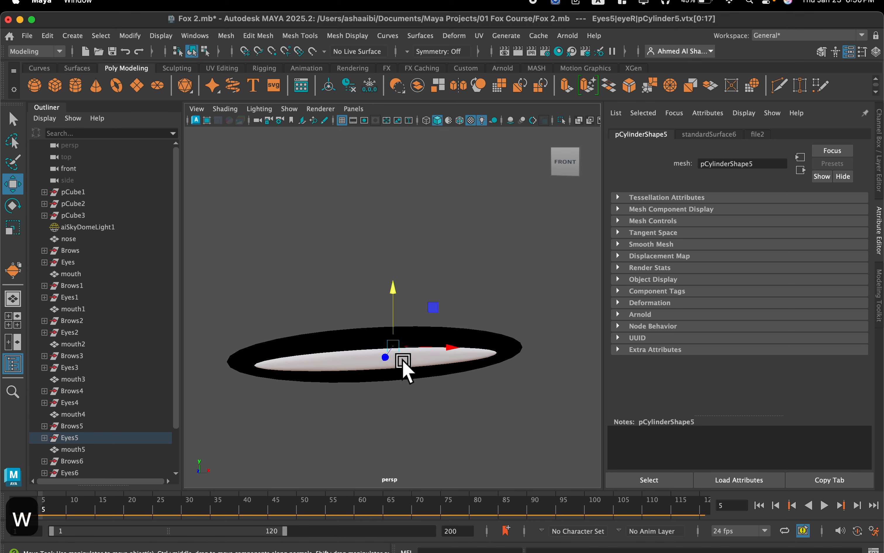
Use Transfer Attributes to copy the flattened shape of eyeR's white onto the white of Eyes5's eyeL.
scroll(401, 416, down, 5)
alt+middle_drag(382, 391, 482, 381)
alt+drag(439, 374, 467, 344)
middle_drag(477, 333, 481, 338)
alt+drag(482, 339, 436, 344)
scroll(436, 343, up, 5)
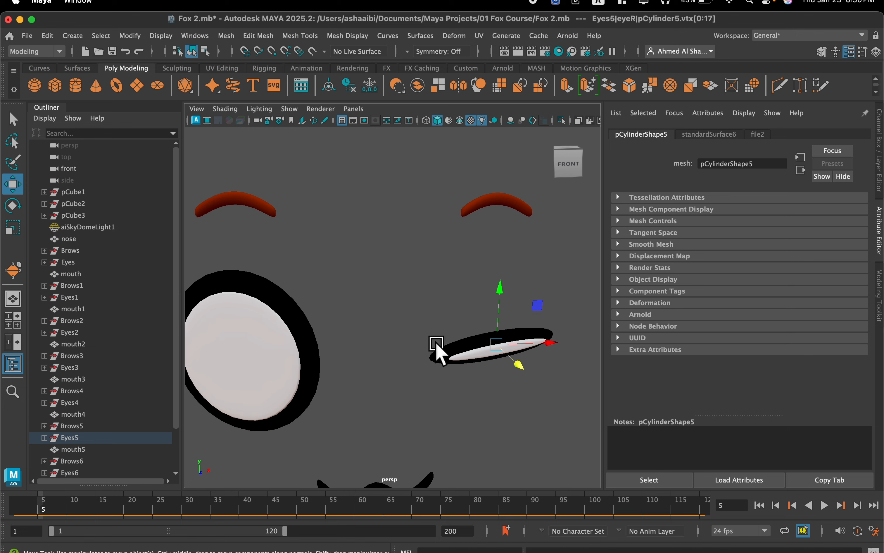
click(479, 360)
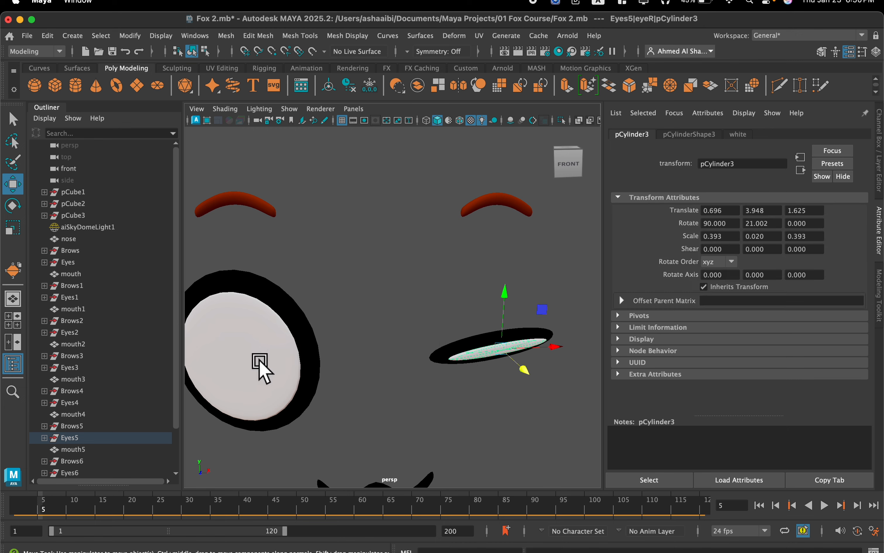
click(259, 367)
click(227, 36)
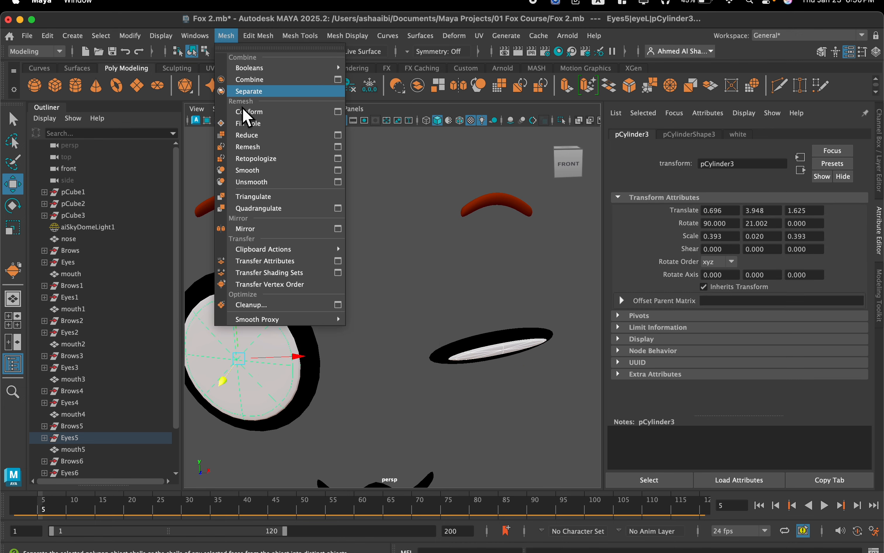
click(284, 263)
key(q)
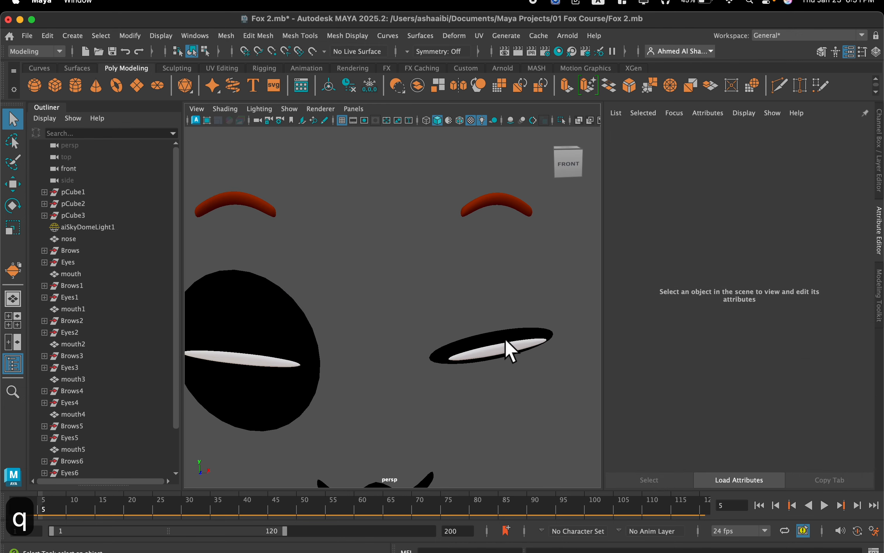
Use Transfer Attributes to copy the flattened shape of eyeR's black outline onto eyeL's black outline.
click(506, 342)
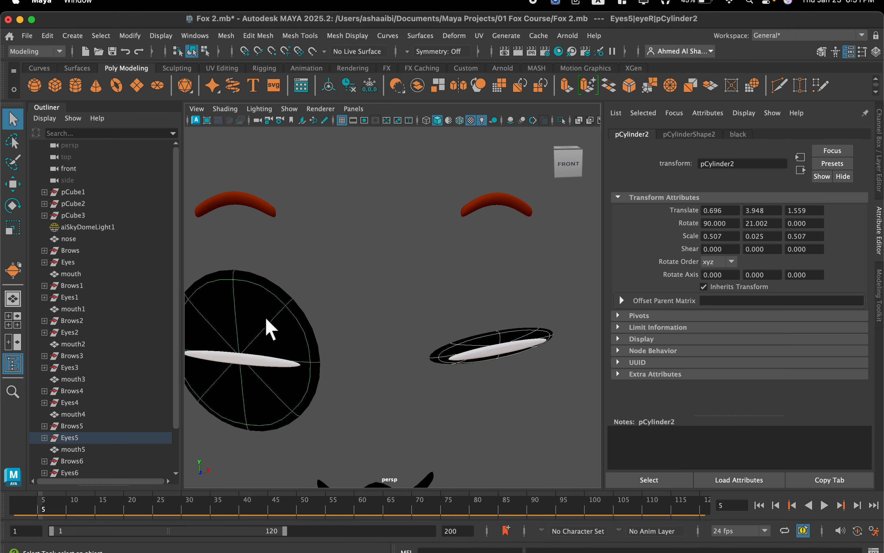
click(226, 36)
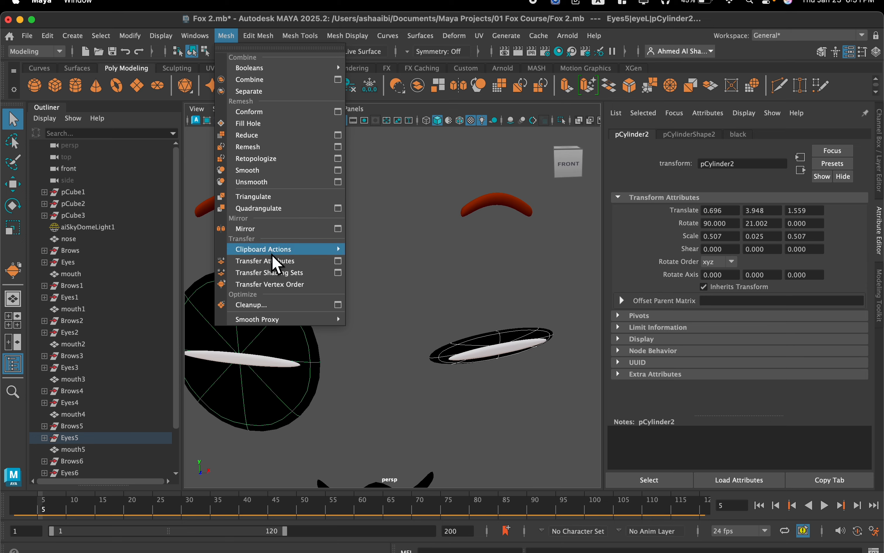
click(278, 262)
mouse_move(376, 273)
alt+mouse_down()
mouse_move(351, 339)
mouse_move(379, 274)
alt+mouse_up()
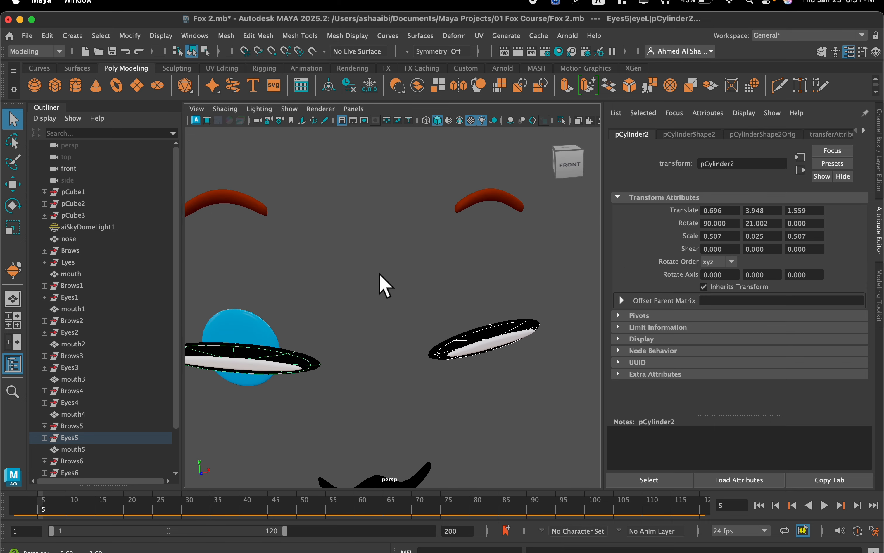
Select all vertices of the blue pupil of Eyes5's eyeL and scale them down uniformly.
click(234, 326)
right_drag(237, 207, 260, 189)
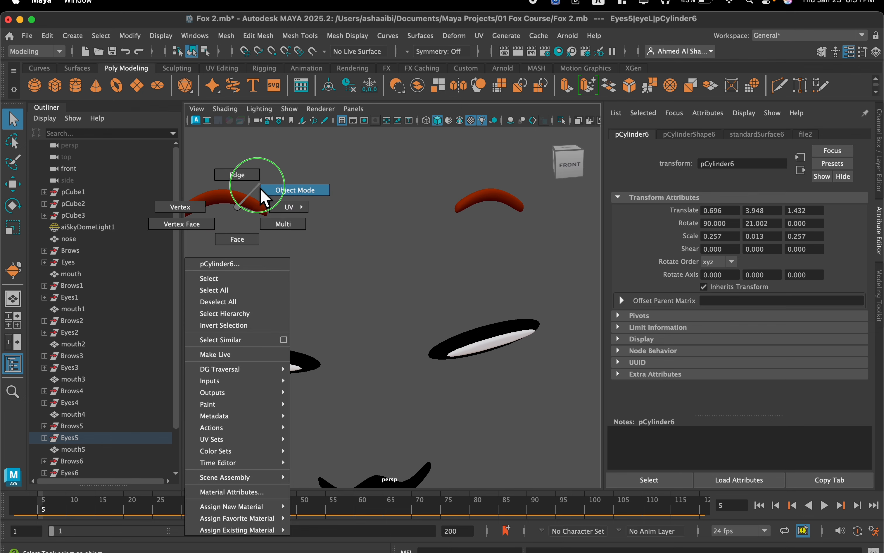
right_drag(222, 227, 190, 203)
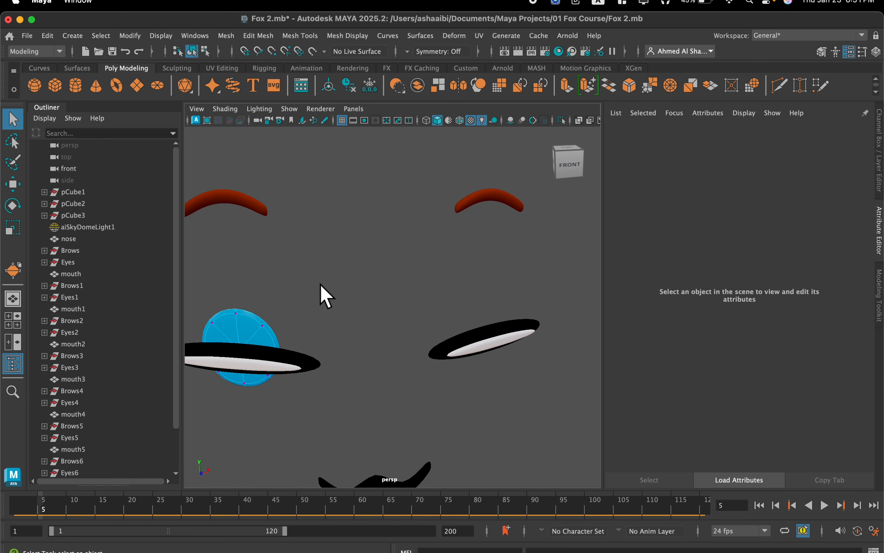
alt+middle_drag(322, 283, 396, 269)
scroll(395, 269, up, 3)
double_click(313, 255)
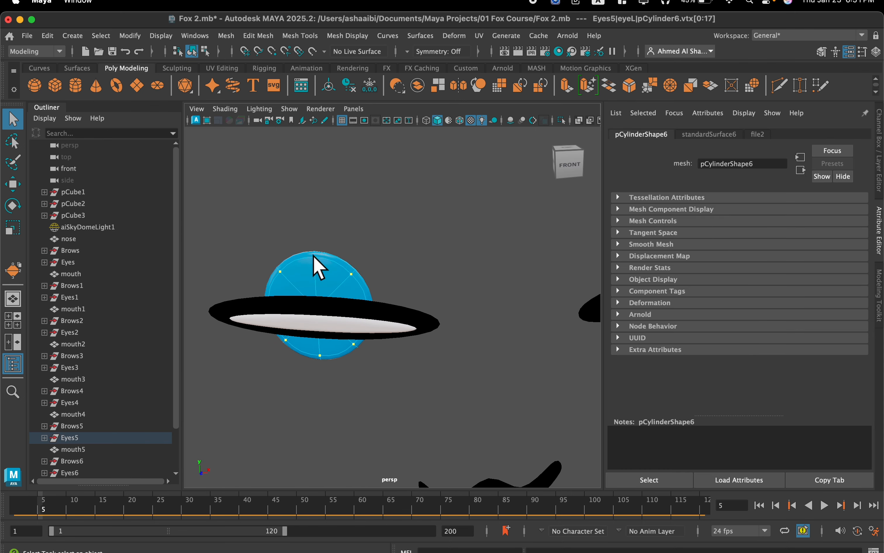
key(r)
drag(317, 298, 252, 318)
Move eyeL's pupil vertices slightly down and scale them uniformly to about 0.73, hiding the pupil behind the flattened eye.
key(w)
drag(312, 259, 313, 264)
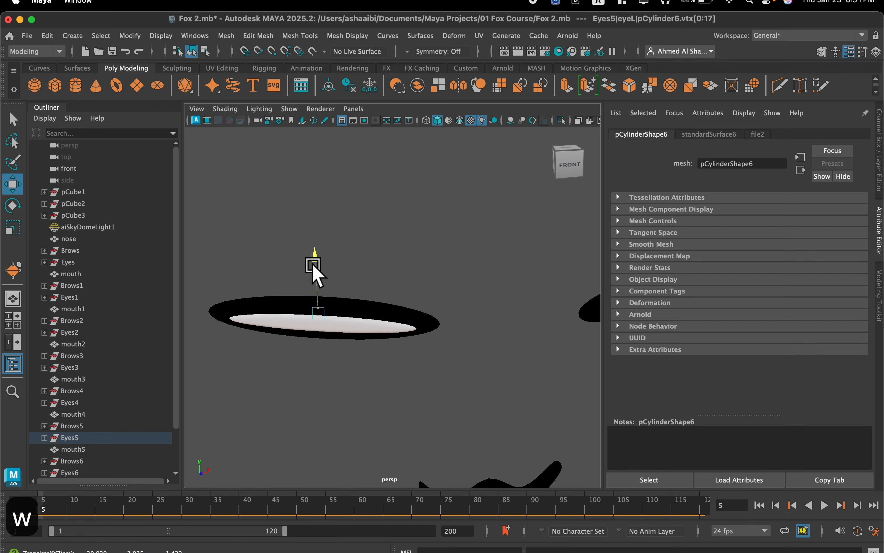
alt+drag(320, 333, 394, 274)
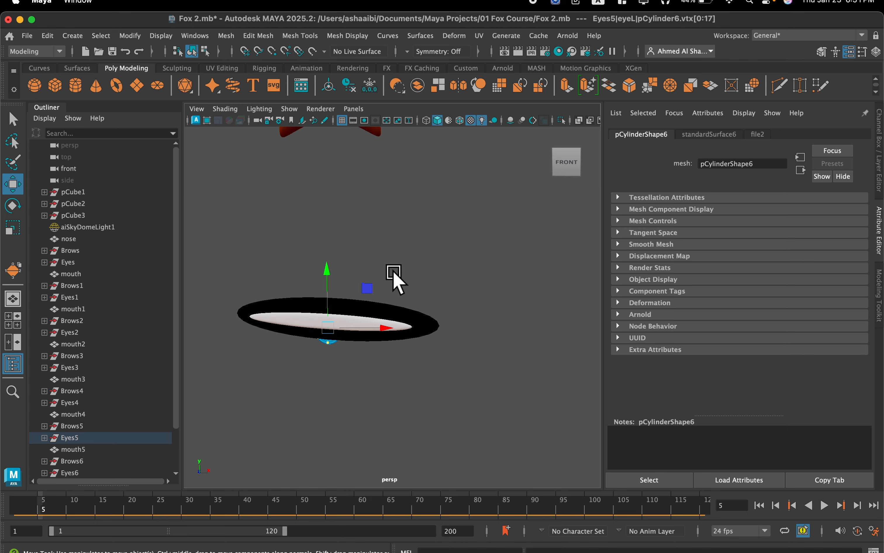
key(r)
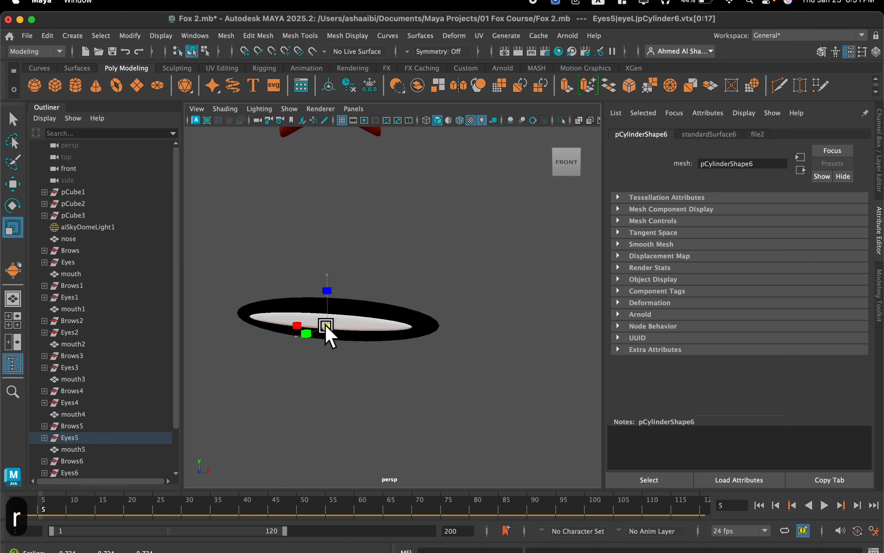
Compare the crying and flattened-eye sets with the unedited Eyes6 face beside them.
scroll(421, 304, down, 3)
scroll(442, 296, down, 5)
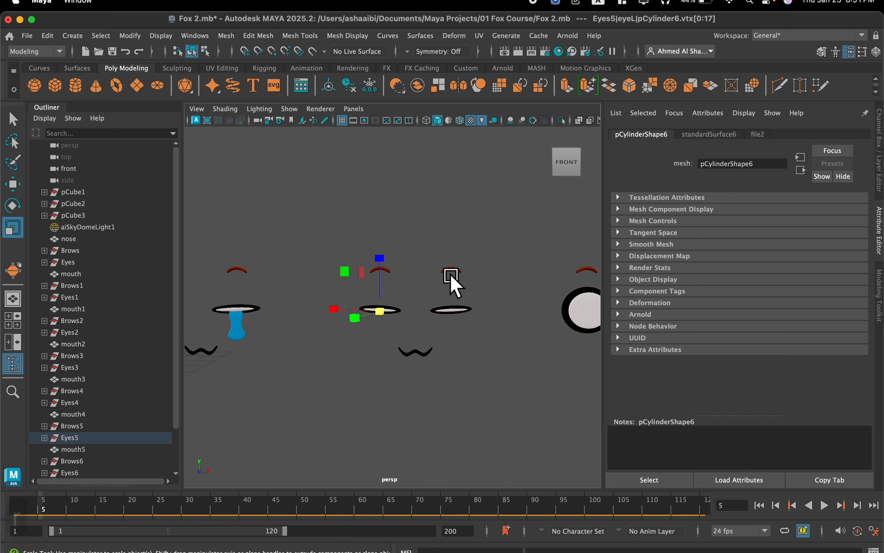
scroll(400, 293, down, 3)
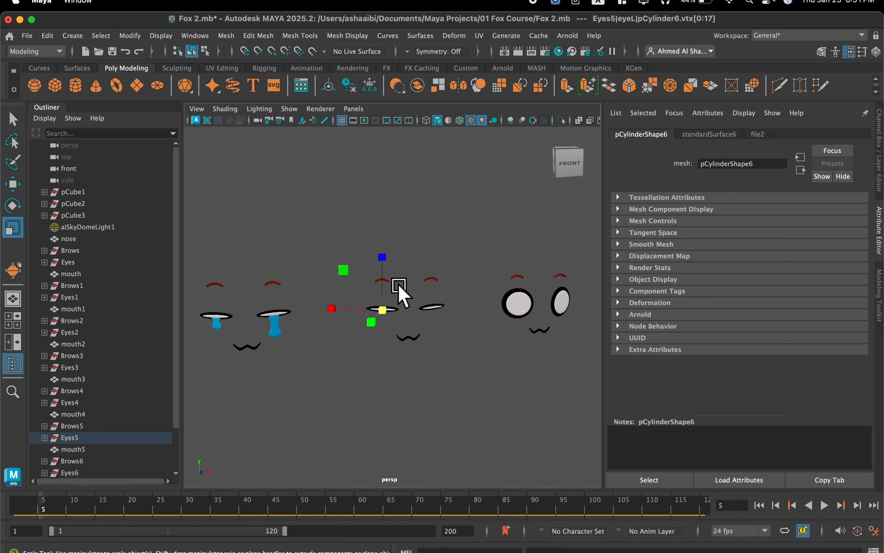
alt+drag(398, 286, 378, 278)
alt+middle_drag(455, 268, 329, 237)
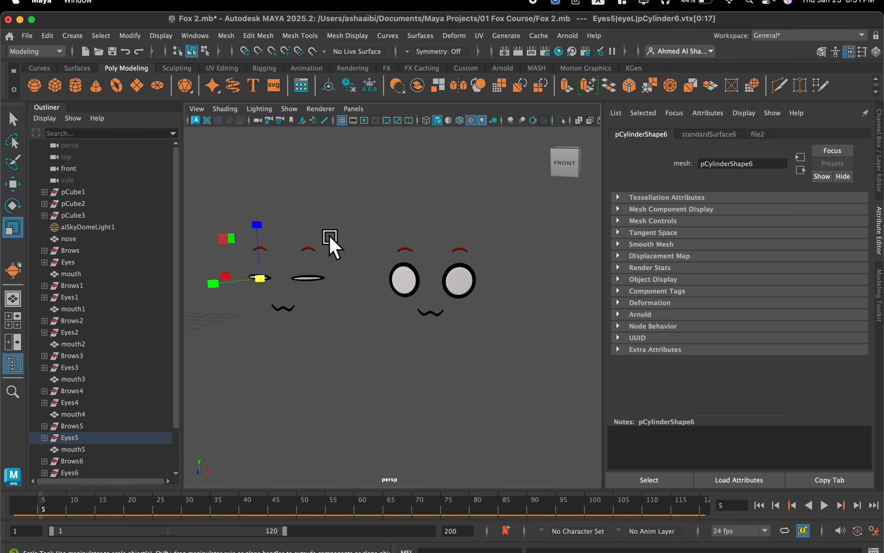
alt+drag(331, 240, 443, 272)
scroll(448, 264, up, 3)
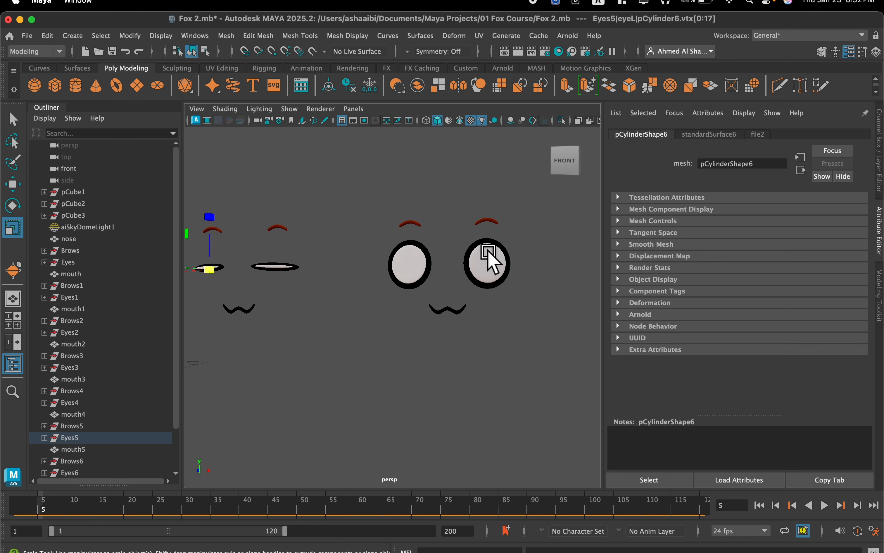
Select the upper and middle vertices of the white of Eyes6's eyeR and flatten them vertically into a straight lid line.
alt+middle_drag(489, 254, 360, 277)
scroll(360, 278, up, 2)
scroll(310, 250, up, 3)
scroll(378, 281, up, 2)
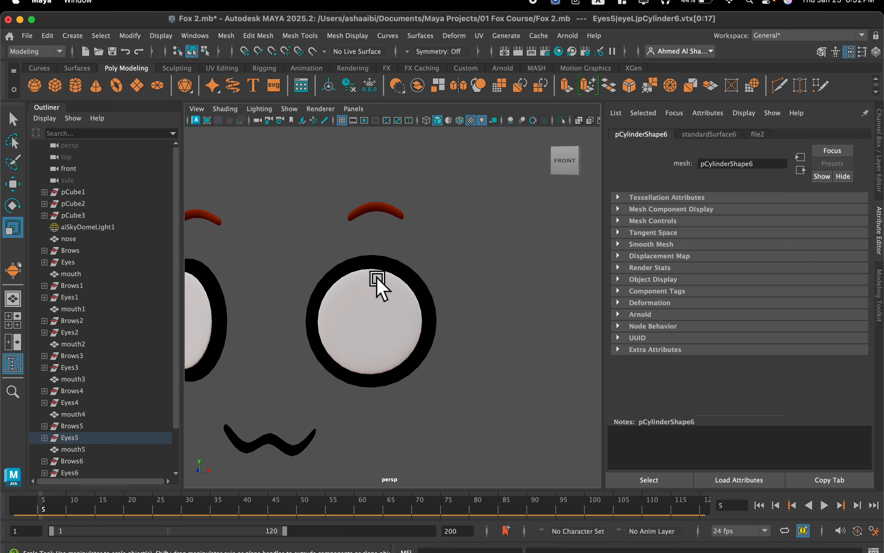
scroll(374, 307, down, 3)
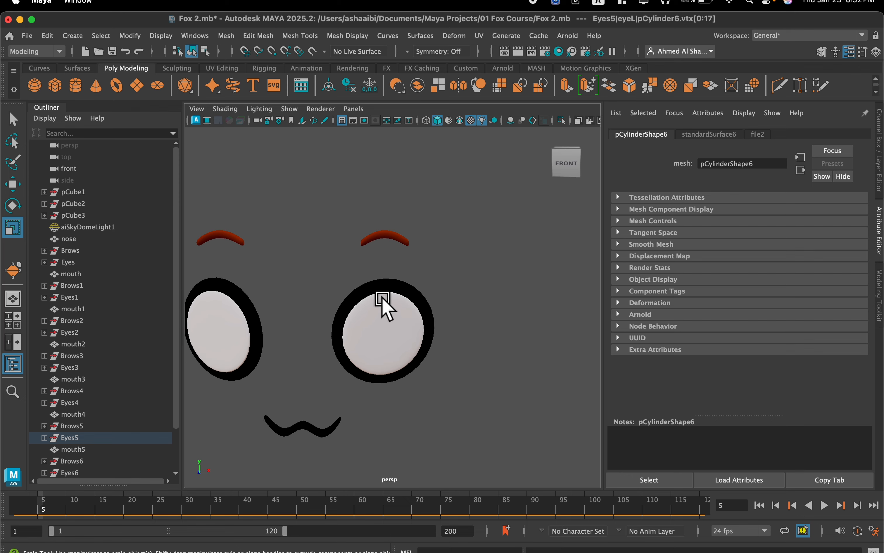
click(395, 334)
right_drag(334, 234, 338, 203)
alt+drag(367, 270, 369, 275)
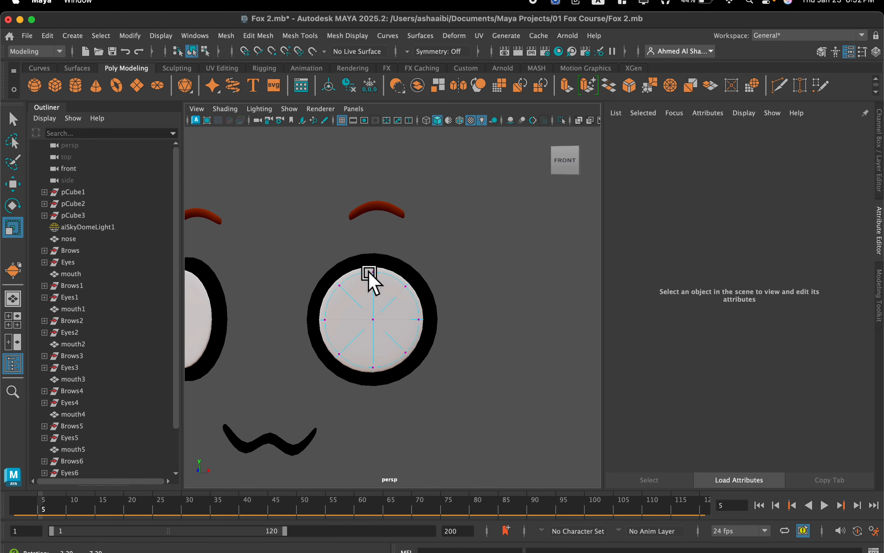
drag(455, 246, 289, 330)
drag(373, 338, 356, 279)
Rotate the selected vertices so the upper edge of eyeR's white slants down toward the inner side of the face.
key(e)
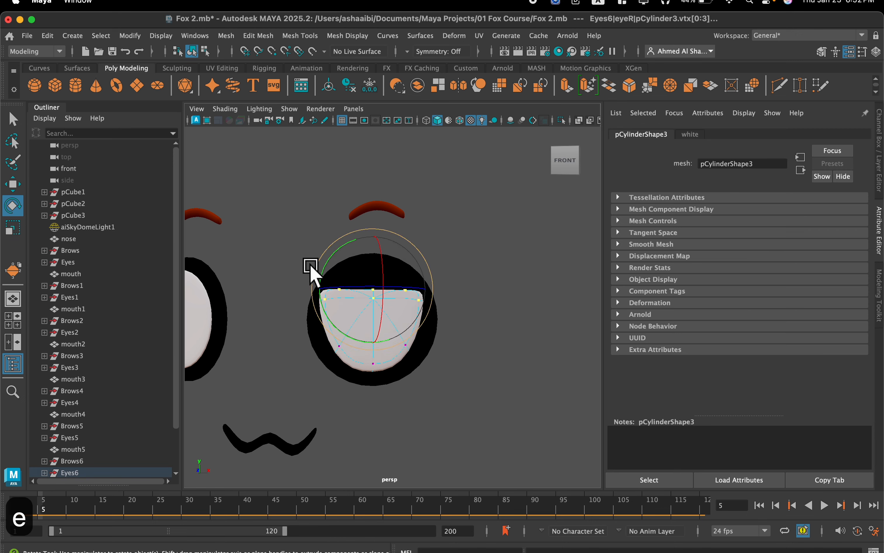
drag(321, 270, 318, 301)
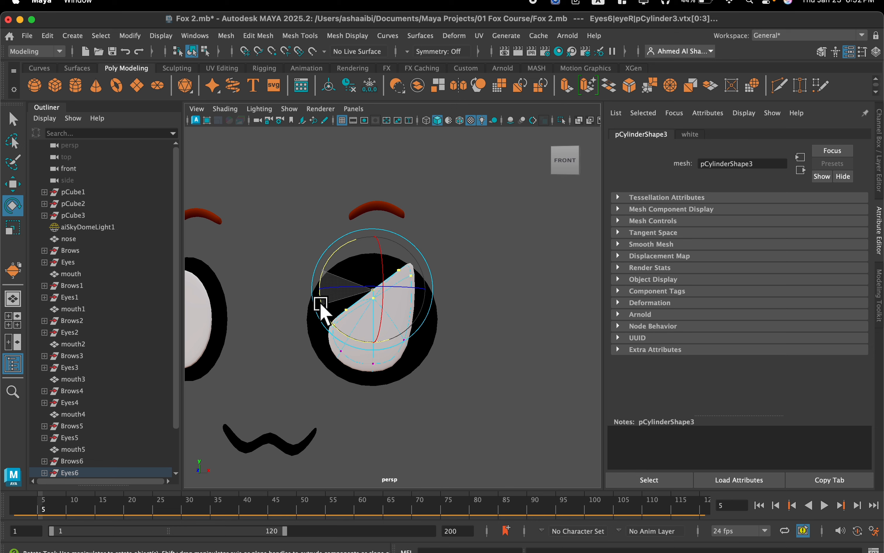
drag(320, 303, 321, 303)
scroll(342, 311, up, 2)
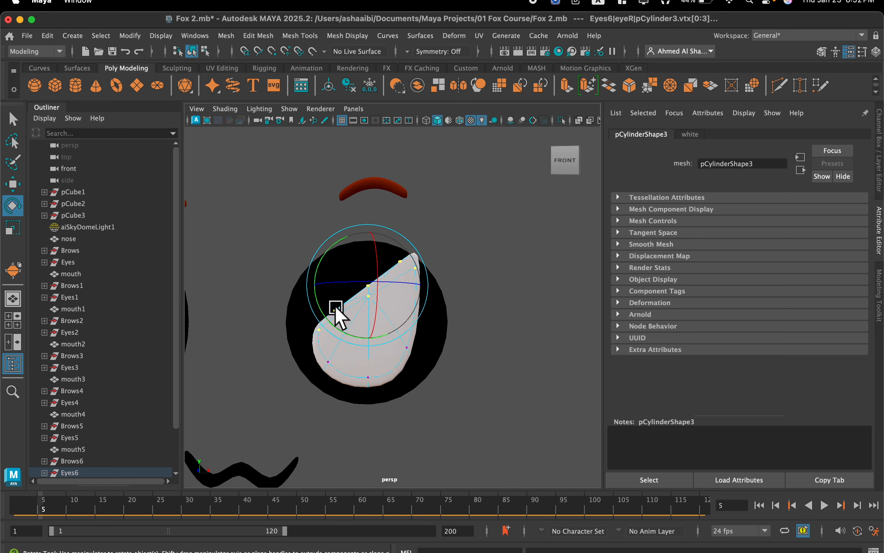
Select all vertices of the white of Eyes6's eyeR and scale them up uniformly to fill more of the black outline.
double_click(326, 365)
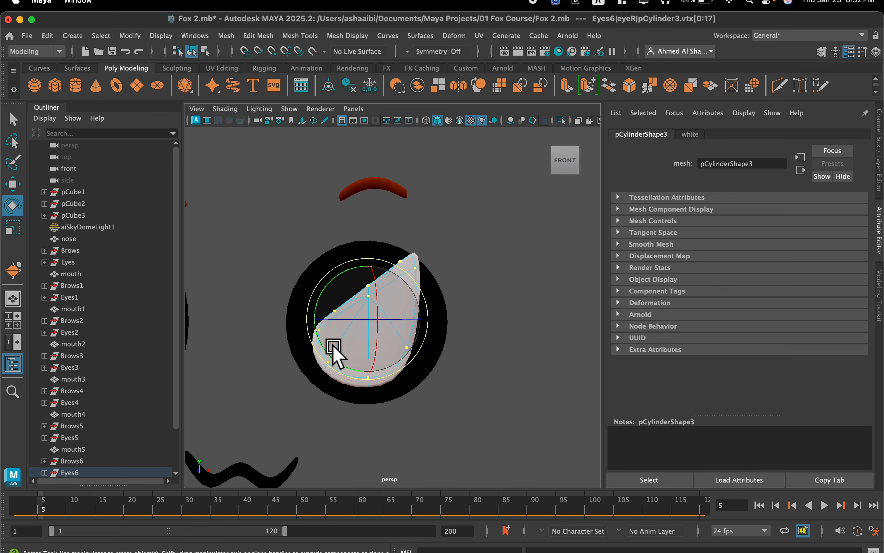
key(r)
mouse_move(366, 325)
mouse_down()
mouse_move(375, 321)
mouse_move(357, 356)
mouse_move(382, 353)
mouse_move(384, 340)
mouse_move(376, 335)
mouse_up()
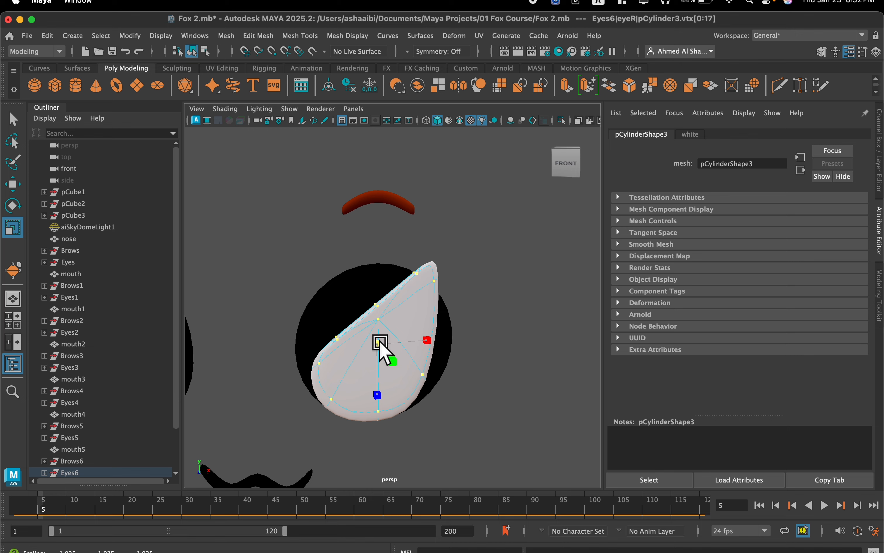
alt+drag(375, 348, 353, 323)
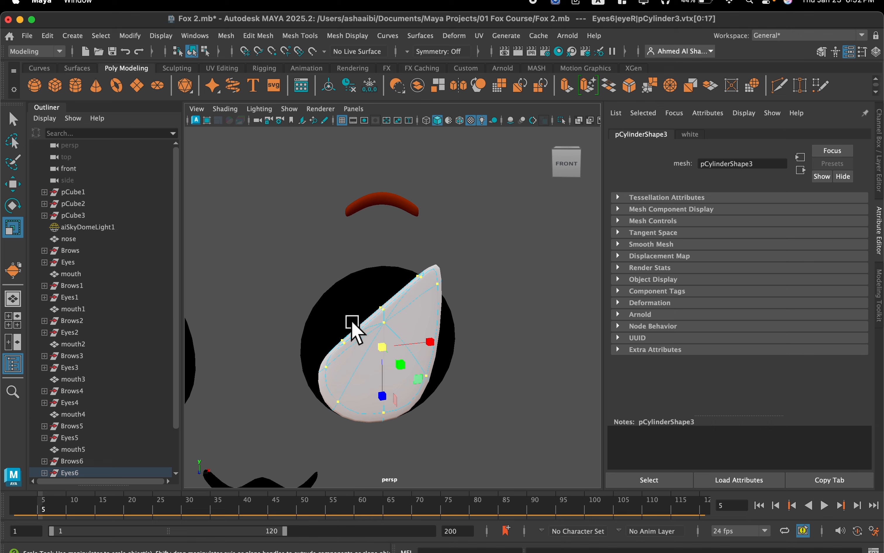
Transfer the attributes of the slanted white of Eyes6's eyeR to its round black outline so the outline takes the same shape.
right_drag(405, 206, 466, 198)
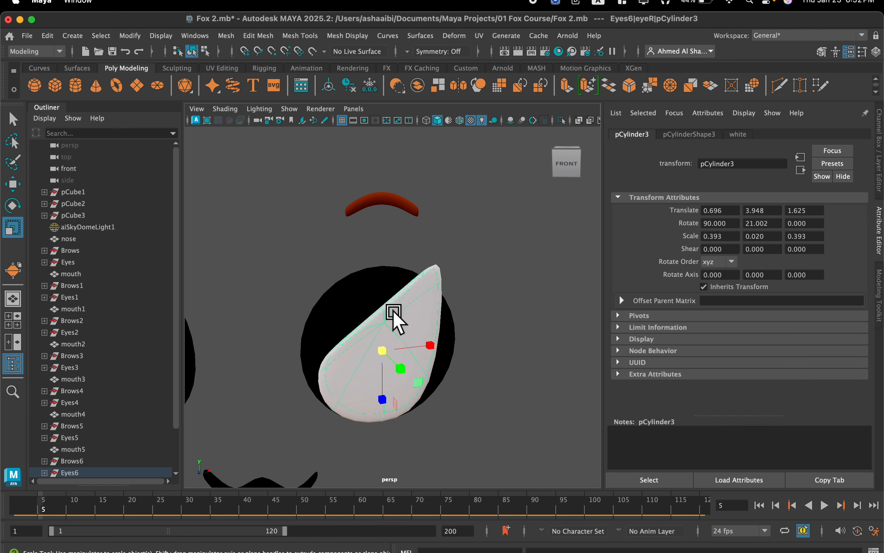
click(345, 311)
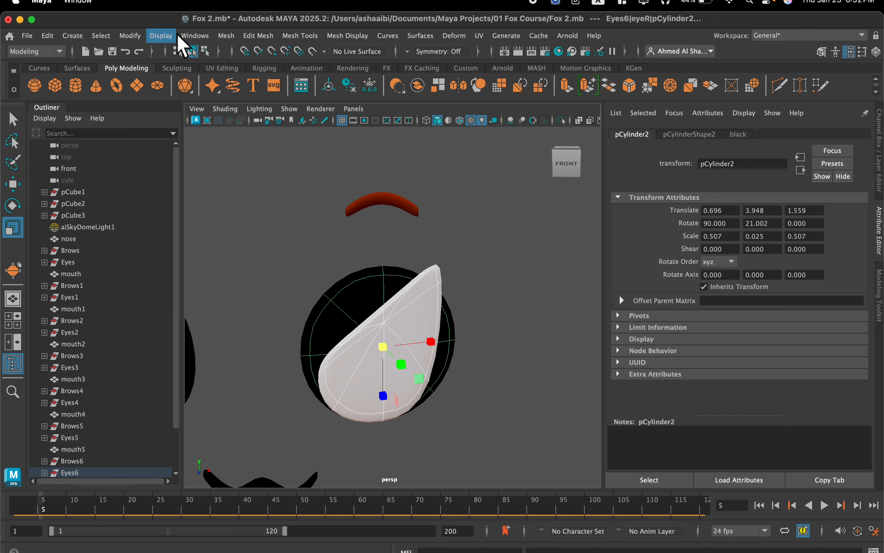
click(226, 35)
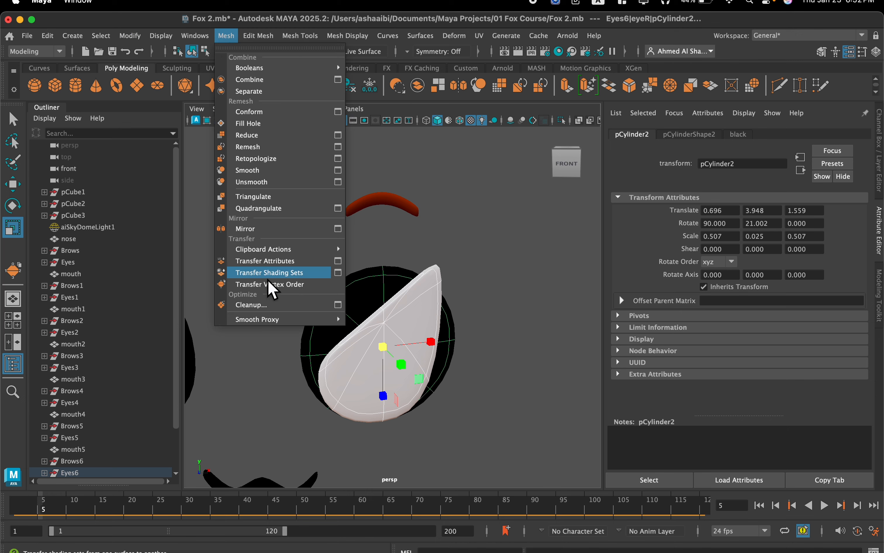
click(270, 260)
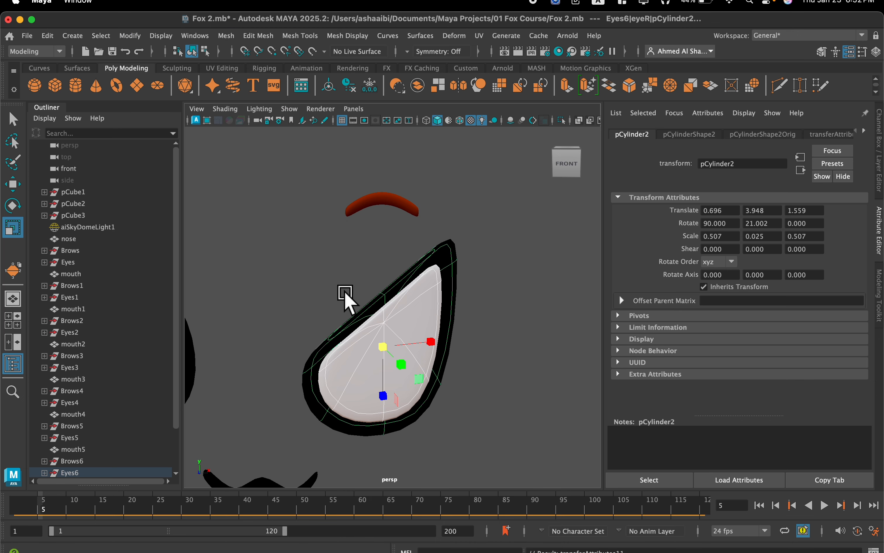
Select all vertices of eyeR's black outline in Eyes6 and move them slightly up around the white.
scroll(345, 294, down, 3)
alt+drag(345, 294, 373, 311)
scroll(374, 313, up, 2)
key(w)
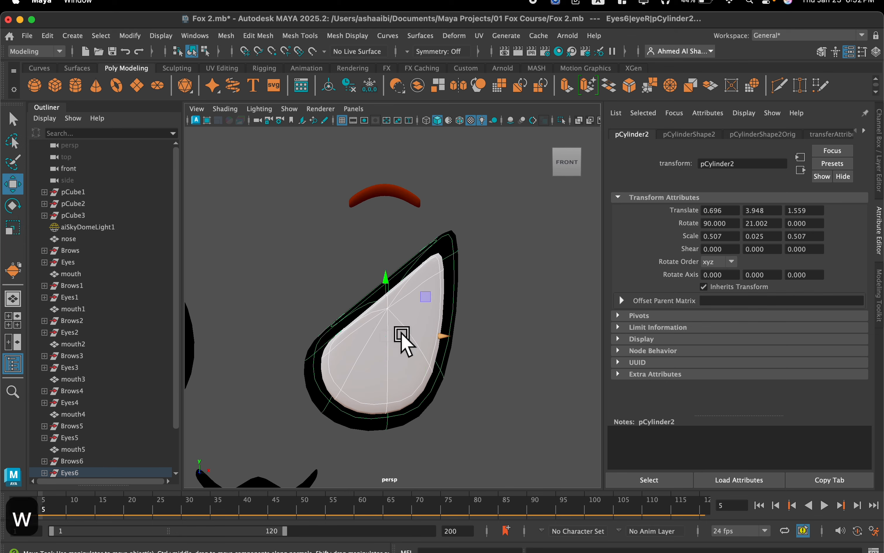
key(r)
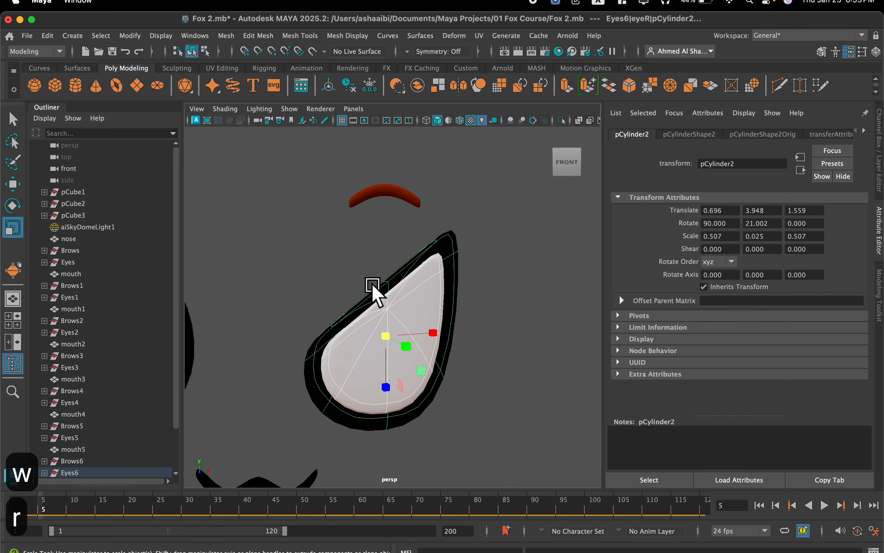
right_drag(369, 297, 307, 207)
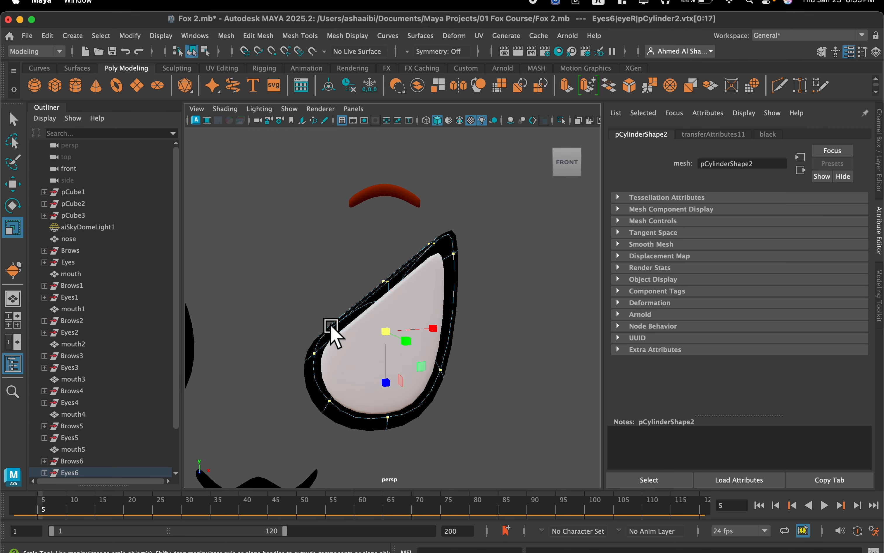
key(w)
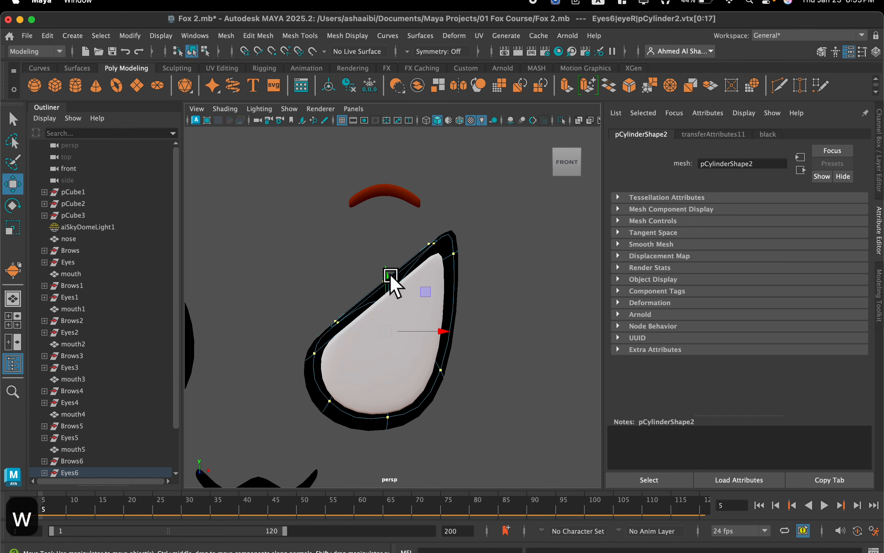
drag(387, 281, 387, 277)
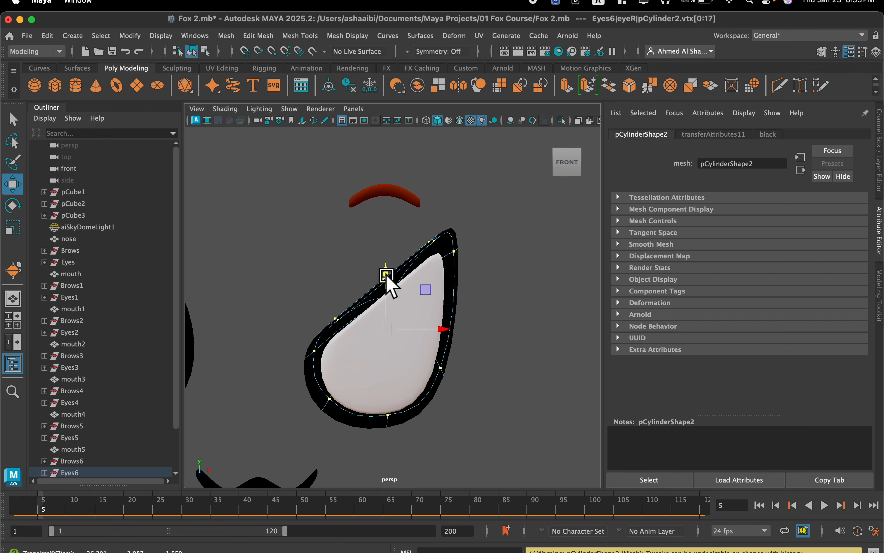
Return to object selection and transfer the slanted shape from the white of Eyes6's eyeR to the white of eyeL.
scroll(426, 402, down, 3)
scroll(416, 392, up, 2)
alt+drag(401, 387, 410, 358)
right_drag(436, 208, 495, 191)
click(445, 333)
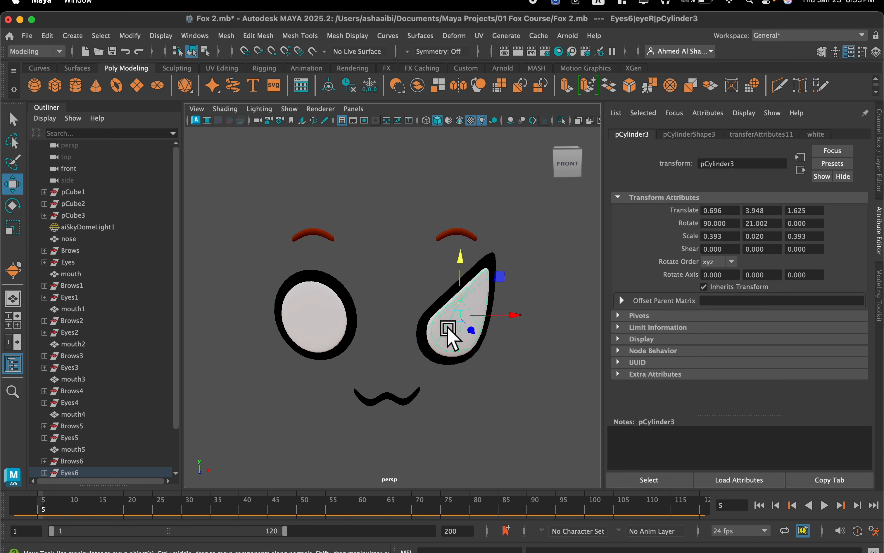
click(318, 322)
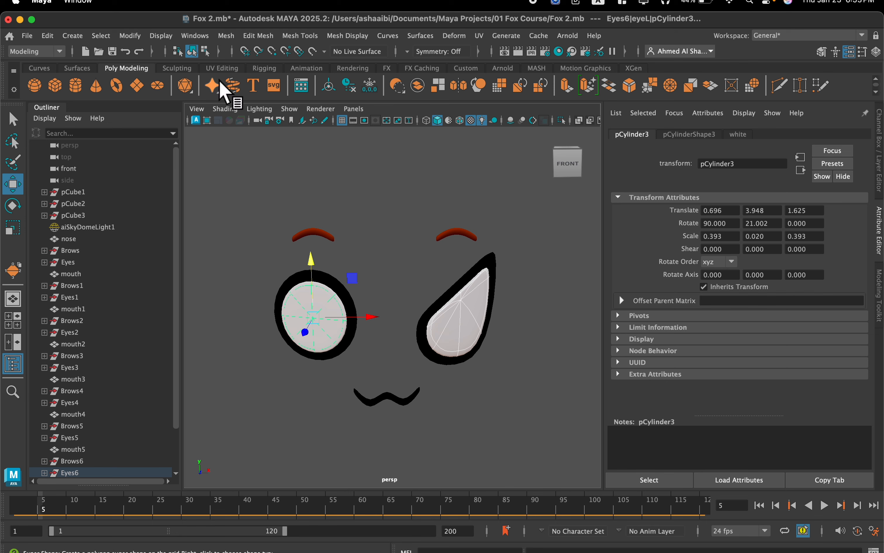
click(225, 36)
click(274, 261)
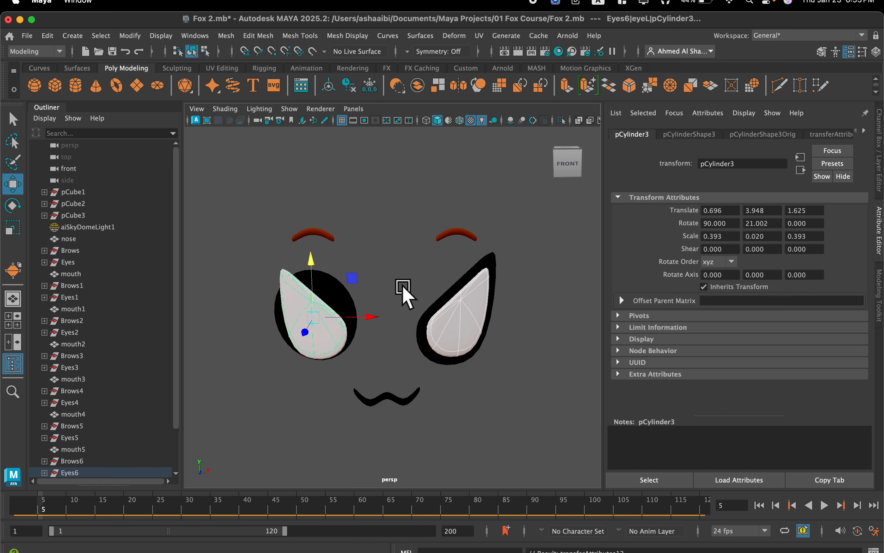
Transfer the attributes of eyeR's black outline in Eyes6 to eyeL's black outline.
click(453, 303)
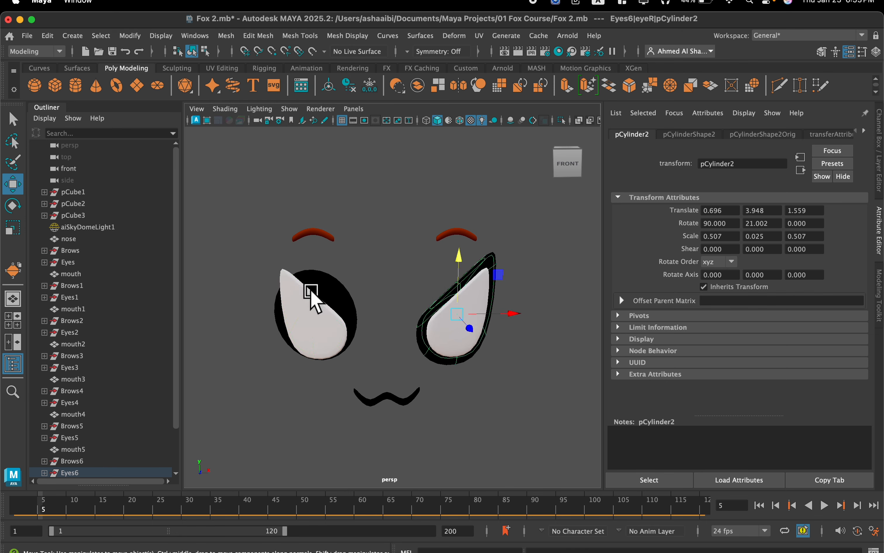
click(327, 290)
click(223, 35)
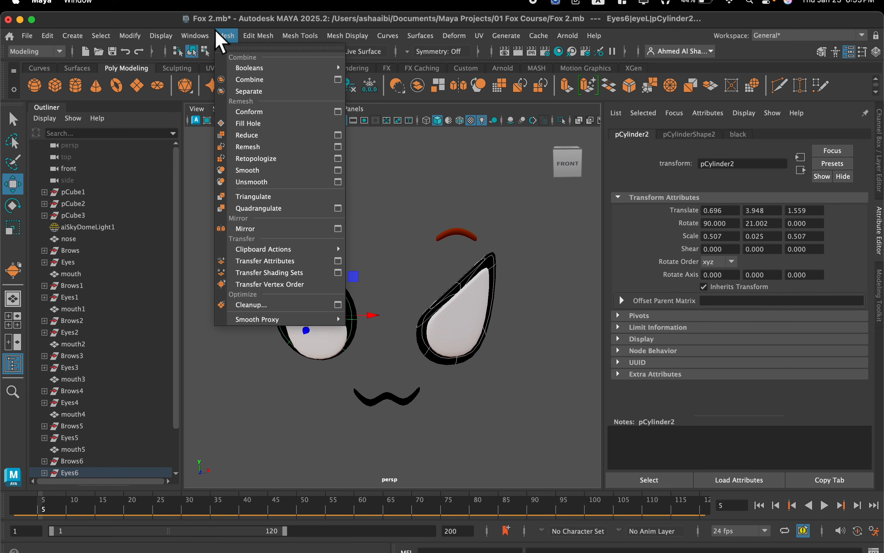
click(289, 261)
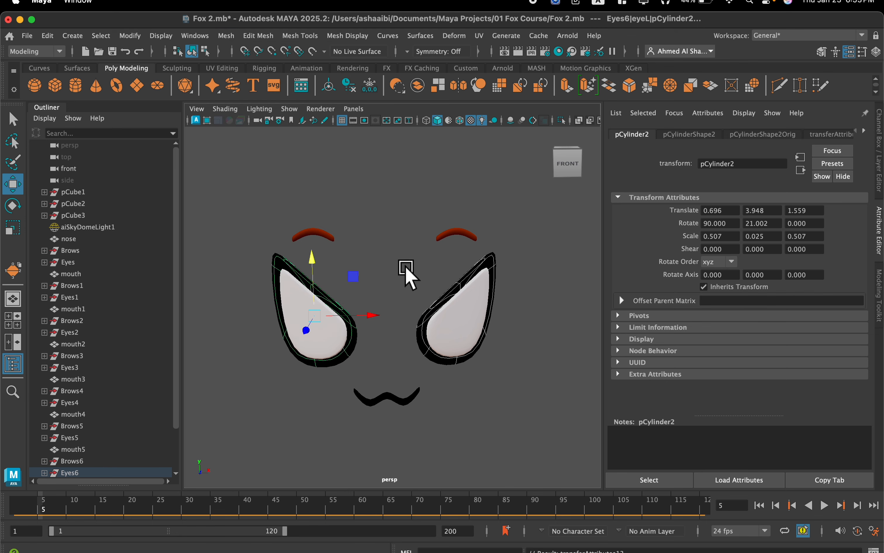
Review the reshaped faces, including the flattened, star and heart eye sets, and look over their brows.
scroll(406, 275, down, 6)
alt+drag(414, 290, 416, 279)
scroll(391, 286, down, 6)
alt+middle_drag(257, 248, 482, 193)
alt+middle_drag(372, 195, 497, 206)
scroll(398, 218, up, 4)
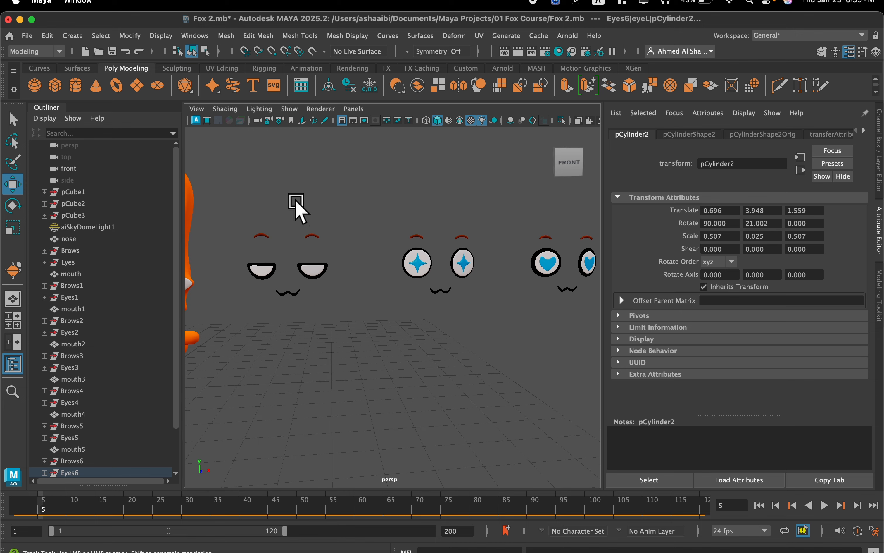
scroll(346, 231, up, 3)
scroll(387, 251, up, 1)
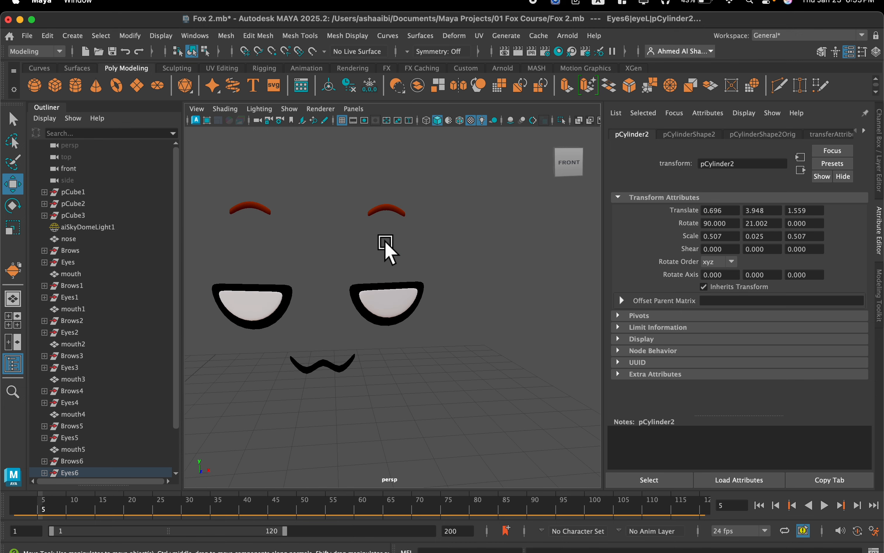
scroll(329, 229, up, 2)
scroll(369, 228, down, 4)
alt+middle_drag(400, 225, 375, 245)
scroll(293, 237, up, 4)
alt+drag(360, 245, 337, 239)
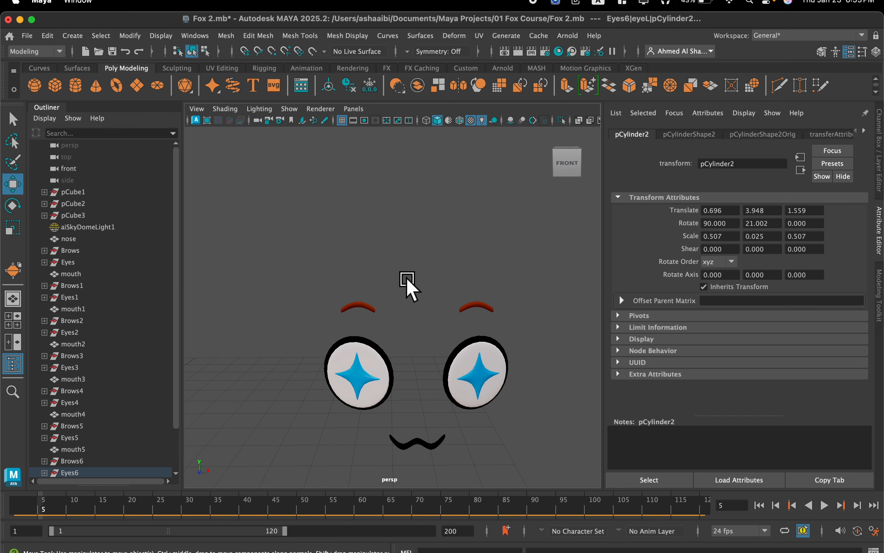
Focus on the star-eyed face and select all vertices of browL in Brows2.
drag(333, 310, 332, 311)
key(f)
right_drag(315, 305, 273, 186)
scroll(313, 239, down, 5)
alt+drag(312, 239, 316, 252)
drag(417, 242, 294, 299)
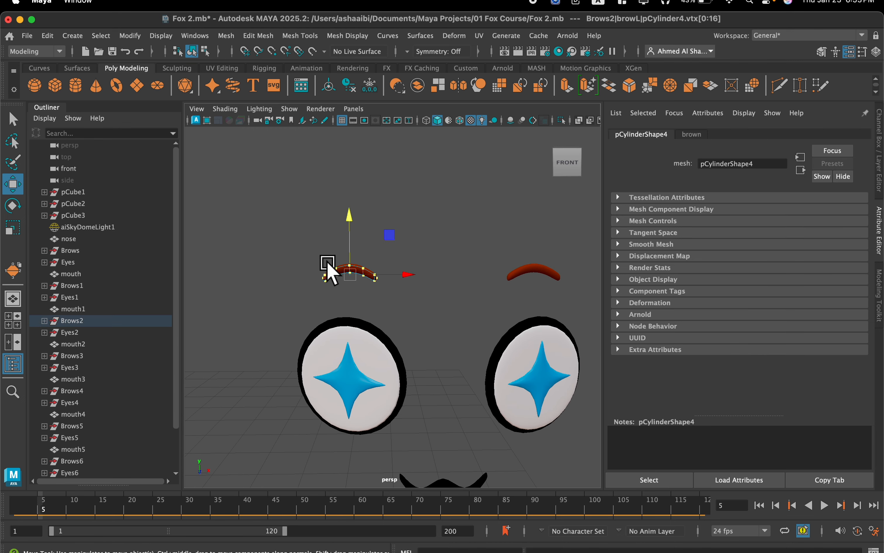
Try to scale the browL vertices of Brows2 vertically past flat, and undo the scaling.
key(r)
drag(350, 221, 354, 302)
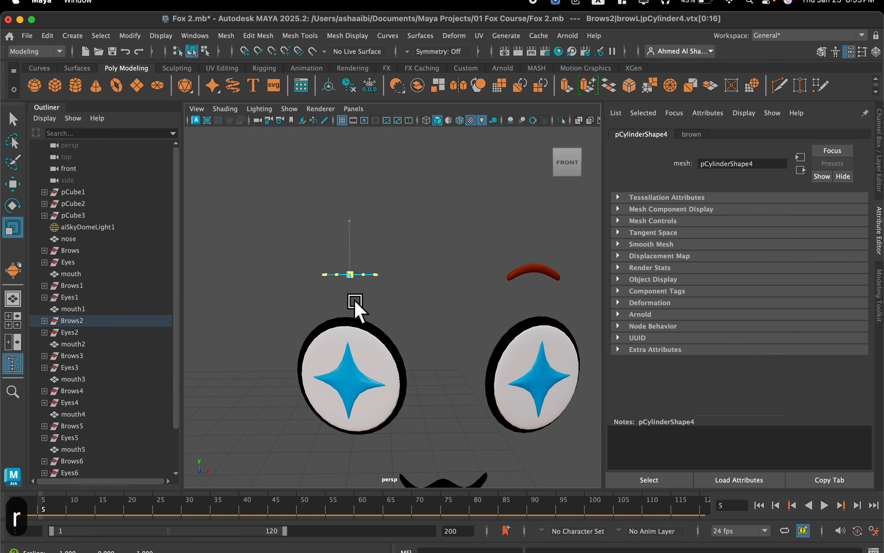
key(super+z)
scroll(353, 253, up, 4)
scroll(353, 253, down, 4)
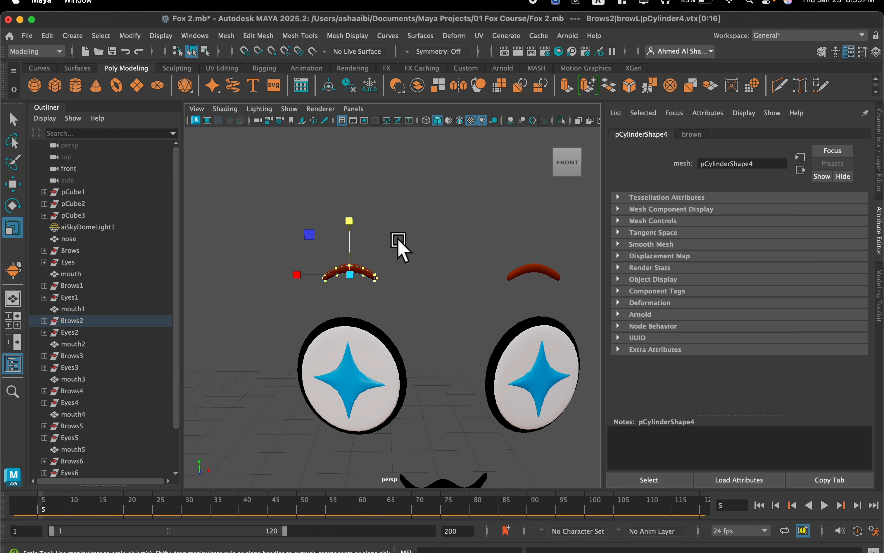
Rotate the browL vertices of Brows2 with step snapping so the brow arch is upside down.
key(e)
drag(375, 233, 391, 321)
key(super+z)
key(j)
drag(395, 250, 402, 275)
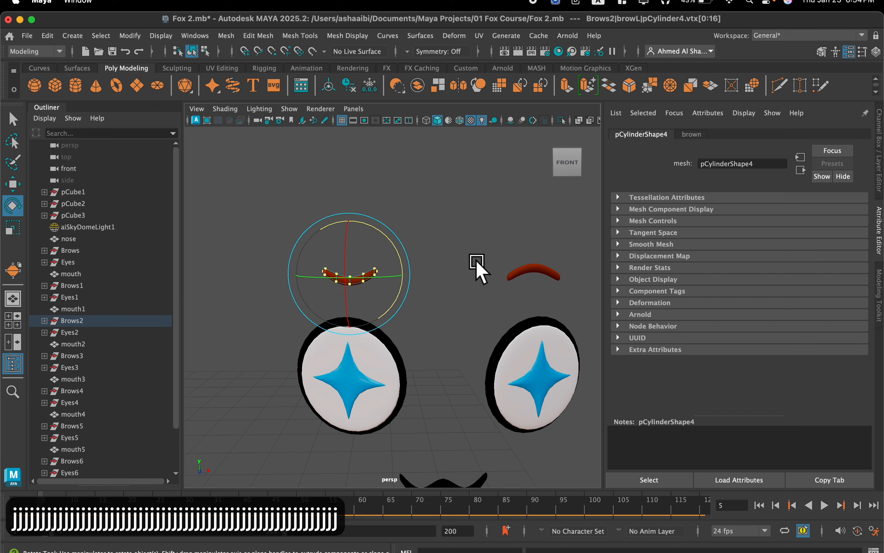
Compare the flipped brow on the star-eyed face with the brows of the flattened-eye and heart-eyed faces.
scroll(467, 261, down, 4)
alt+middle_drag(468, 261, 426, 268)
scroll(426, 268, up, 8)
scroll(425, 267, down, 8)
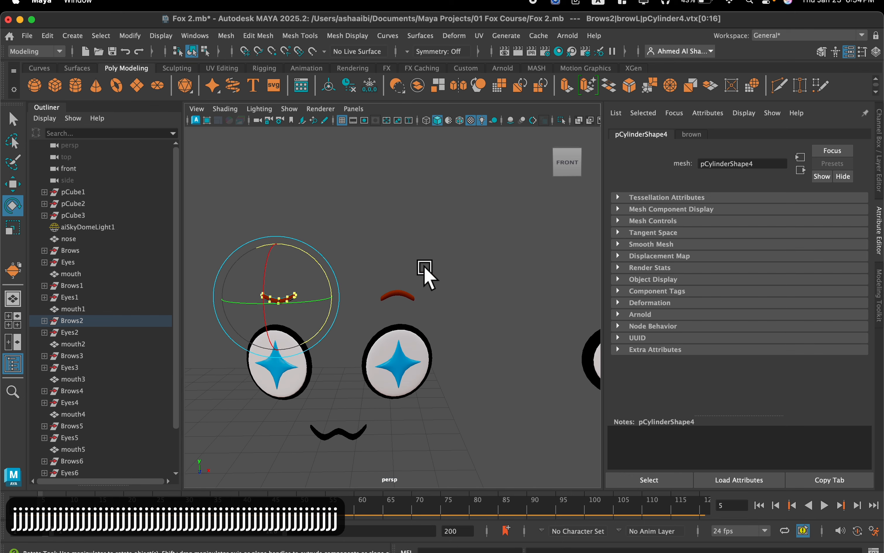
scroll(420, 269, up, 3)
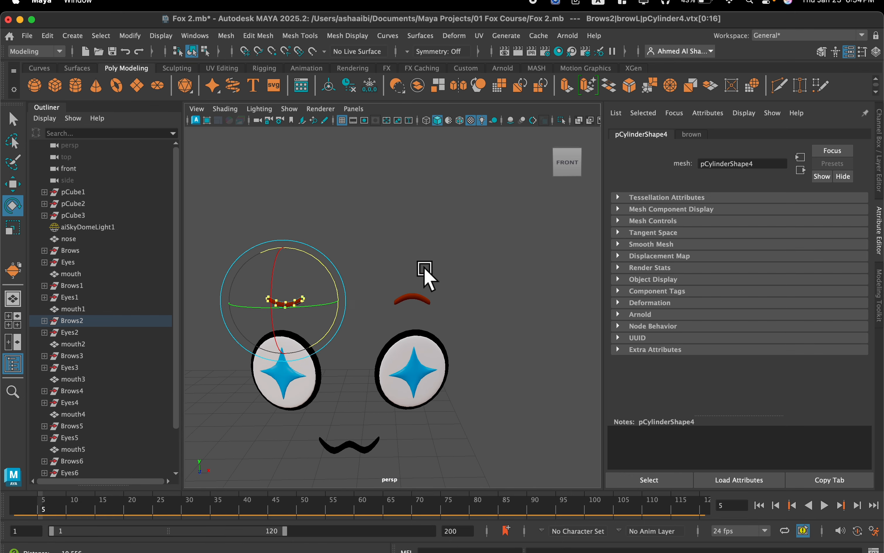
scroll(425, 275, up, 2)
scroll(426, 280, down, 6)
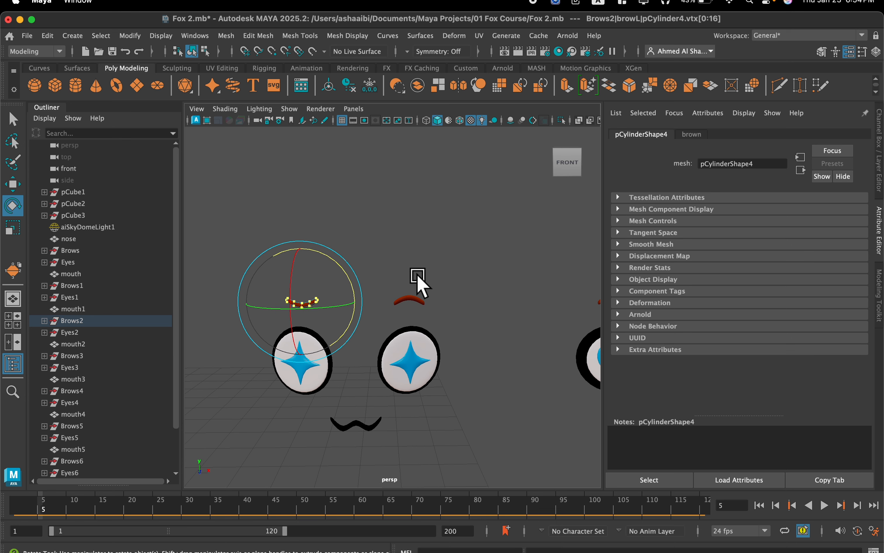
alt+middle_drag(418, 278, 506, 250)
scroll(401, 266, down, 5)
scroll(467, 276, up, 3)
scroll(462, 269, down, 2)
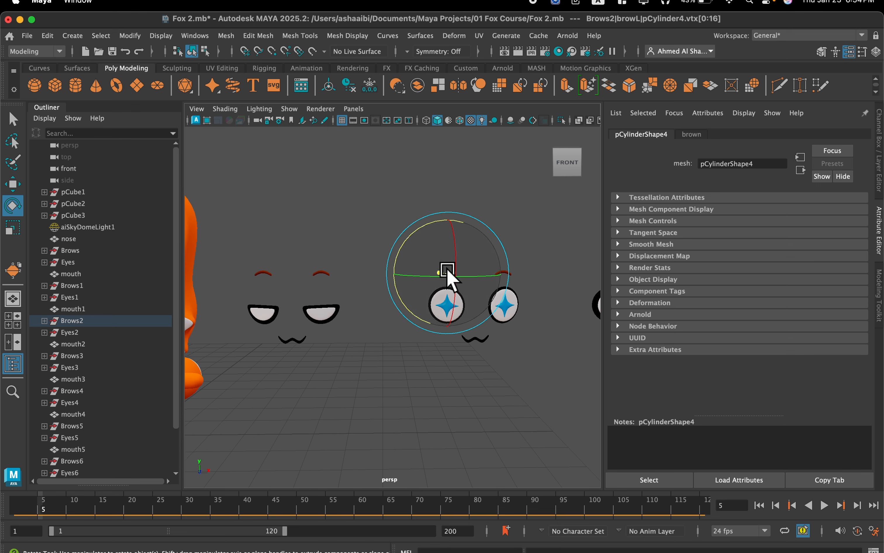
alt+middle_drag(448, 279, 247, 328)
scroll(445, 318, up, 3)
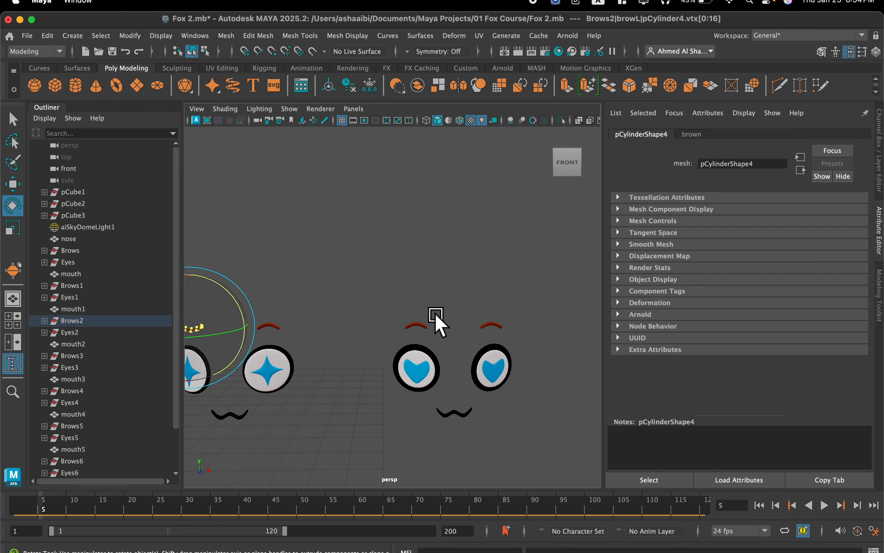
alt+middle_drag(411, 296, 472, 277)
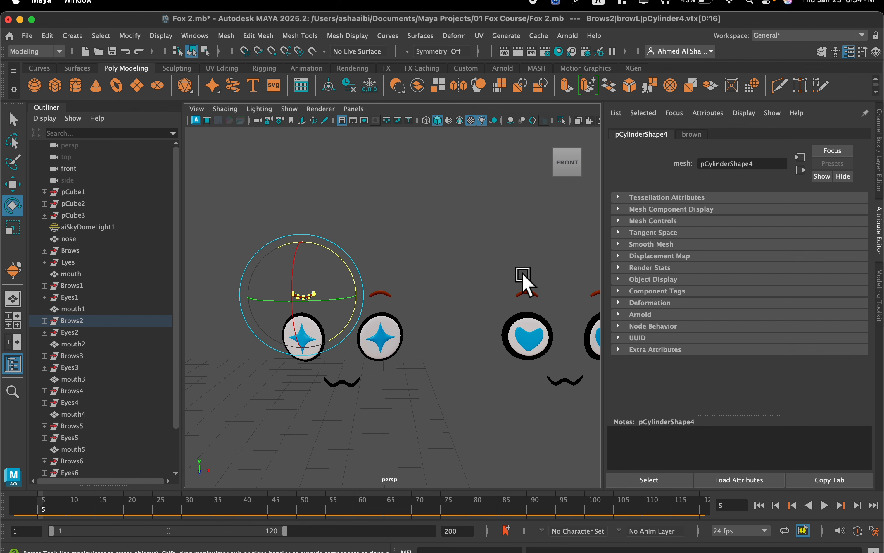
Return to object selection and transfer the flipped brow shape from Brows2's browL to the heart-eyed face's browL in Brows3.
drag(510, 302, 506, 302)
right_drag(530, 304, 509, 198)
drag(491, 267, 548, 302)
right_drag(529, 294, 549, 171)
click(294, 300)
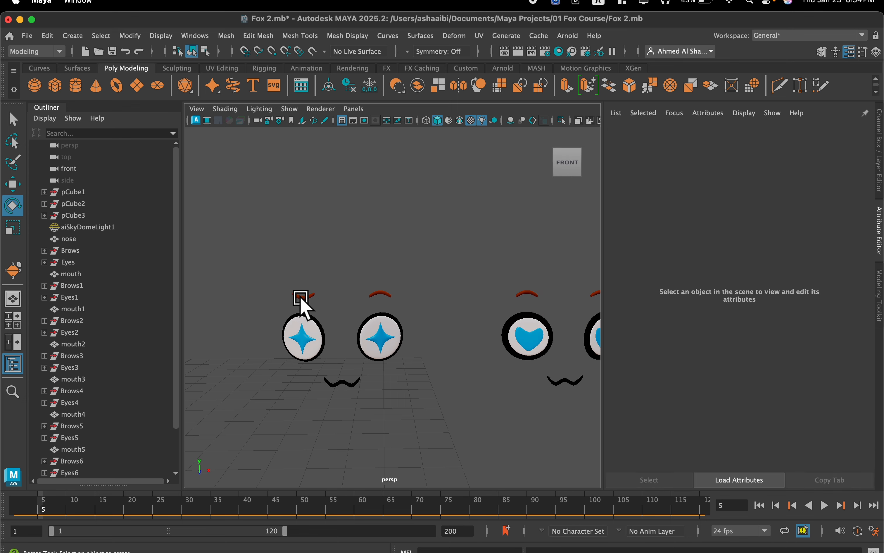
click(302, 298)
key(w)
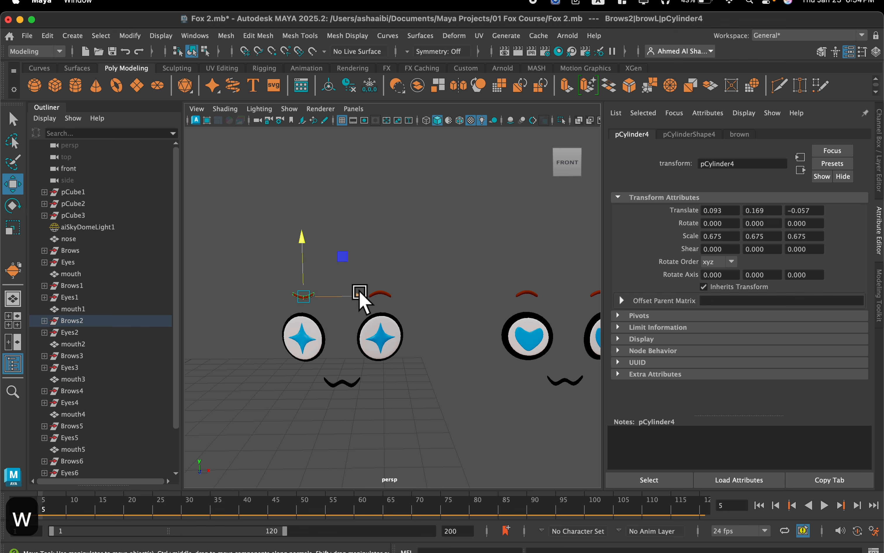
shift+click(528, 296)
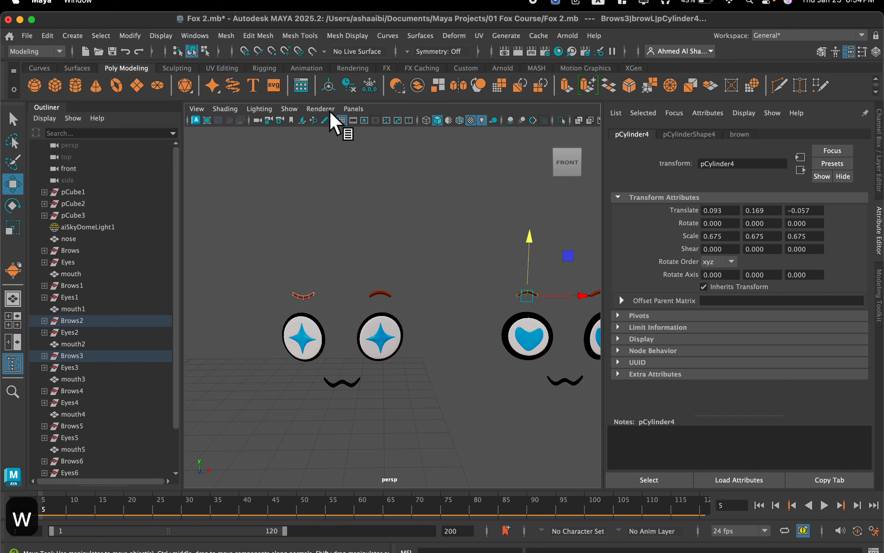
click(226, 35)
mouse_move(291, 254)
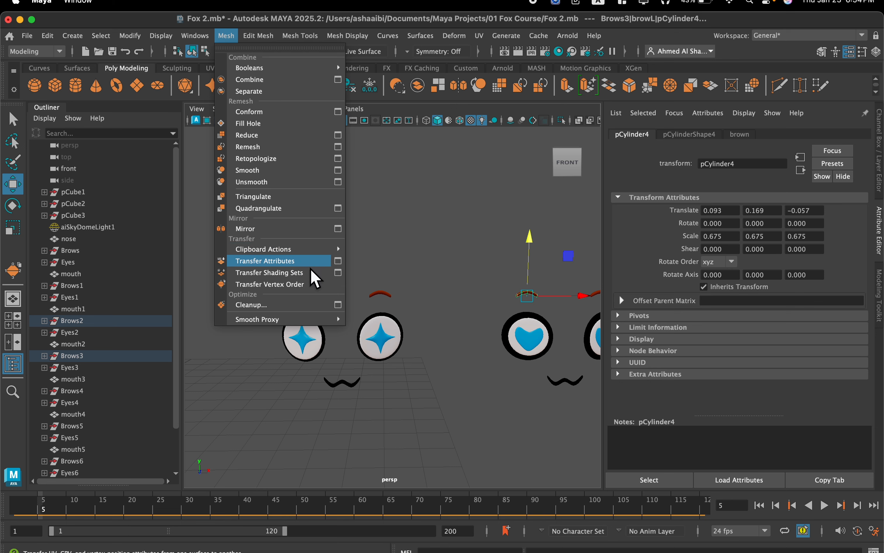
click(308, 260)
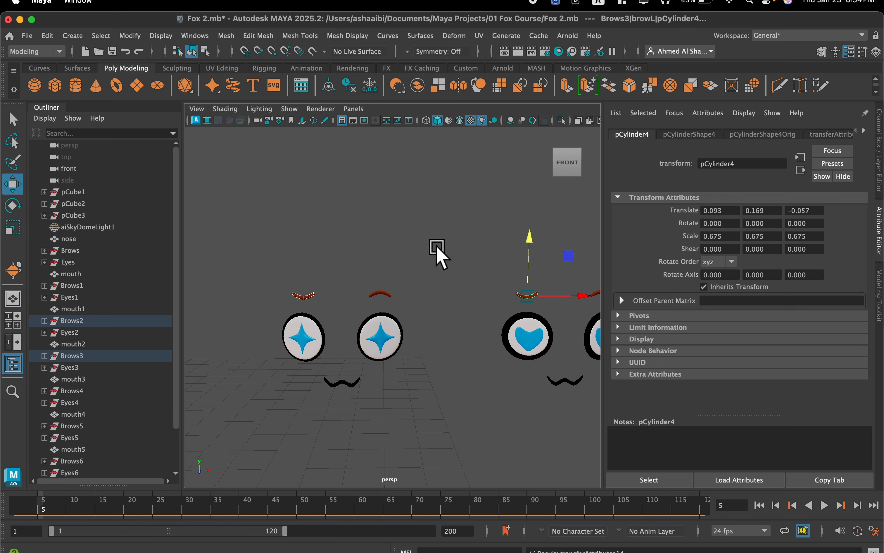
Transfer the flipped brow shape from Brows2's browL to the heart-eyed face's browR in Brows3.
alt+middle_drag(439, 254, 404, 255)
drag(236, 294, 236, 294)
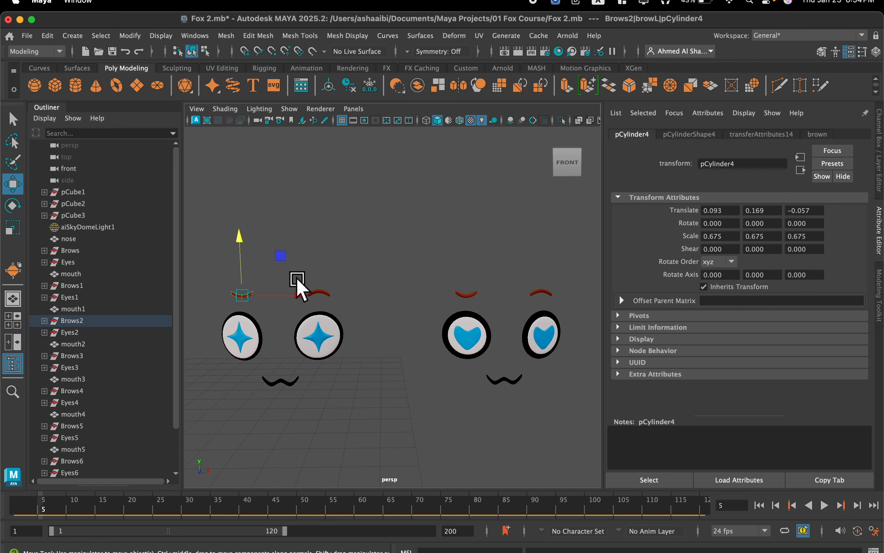
shift+drag(561, 300, 562, 298)
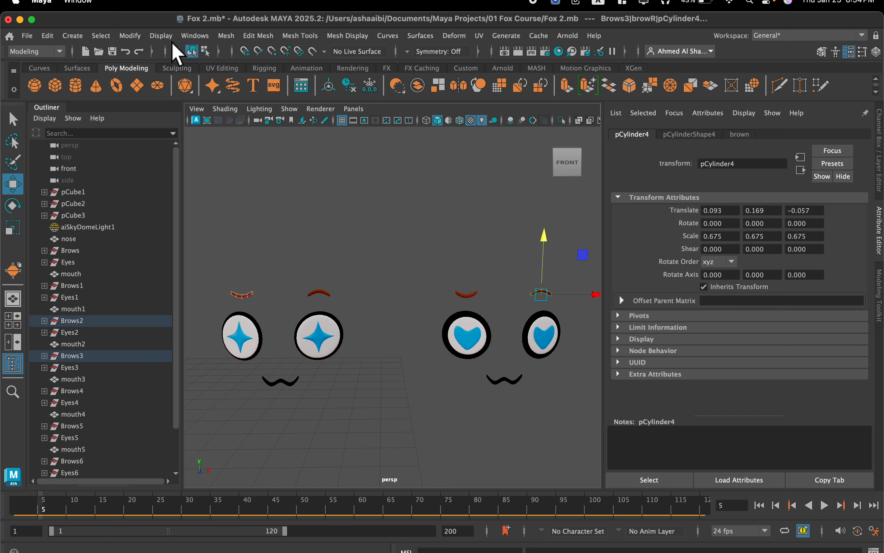
click(226, 36)
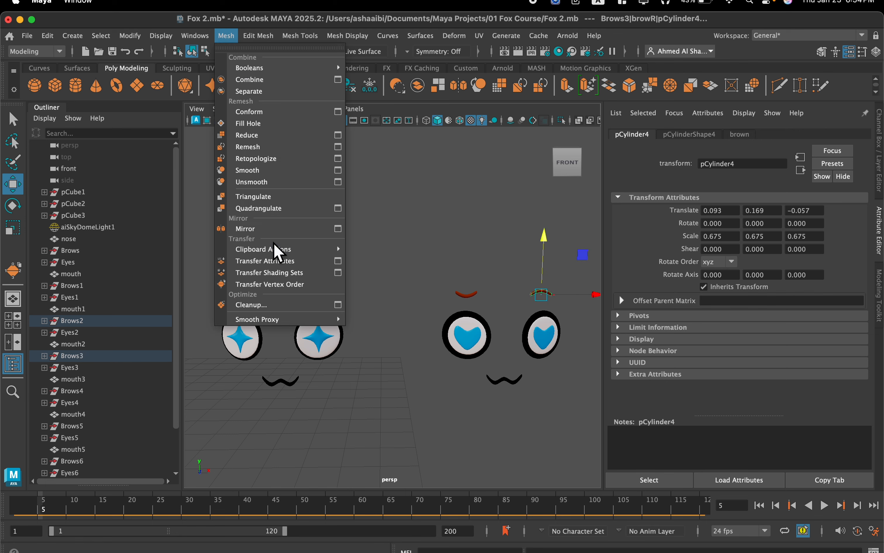
click(296, 262)
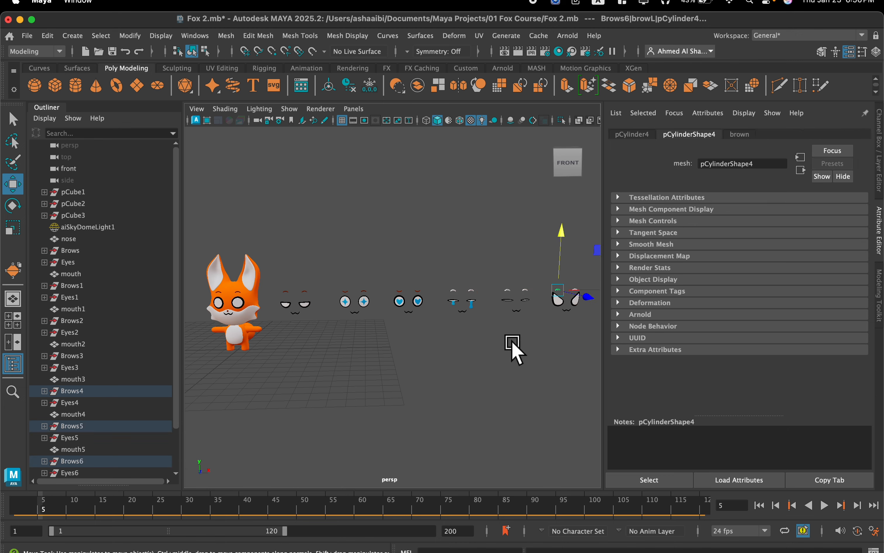
Lower the middle vertices of the crying face's browL in Brows4 to flatten its arch.
click(468, 326)
scroll(448, 296, up, 5)
alt+middle_drag(448, 296, 351, 318)
alt+drag(426, 299, 413, 300)
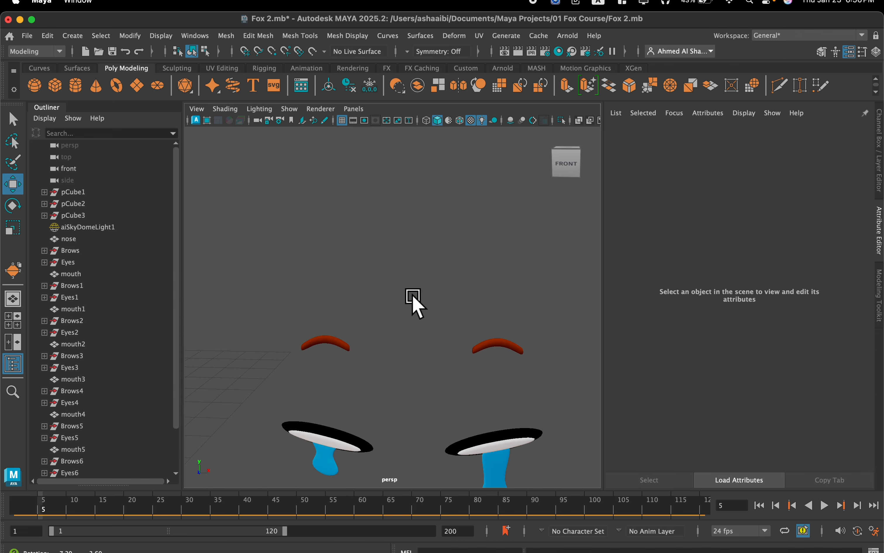
drag(353, 311, 306, 367)
scroll(306, 368, up, 2)
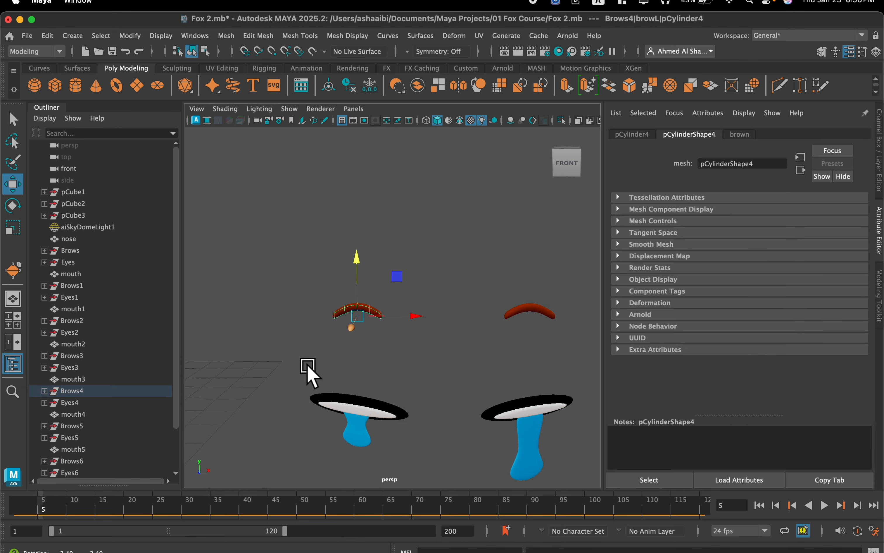
right_click(353, 302)
right_drag(356, 225, 321, 214)
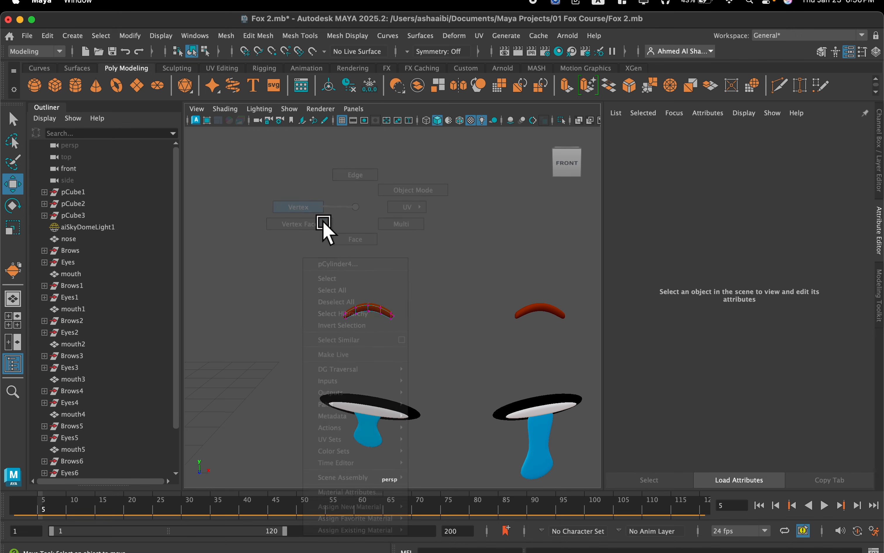
scroll(363, 301, up, 4)
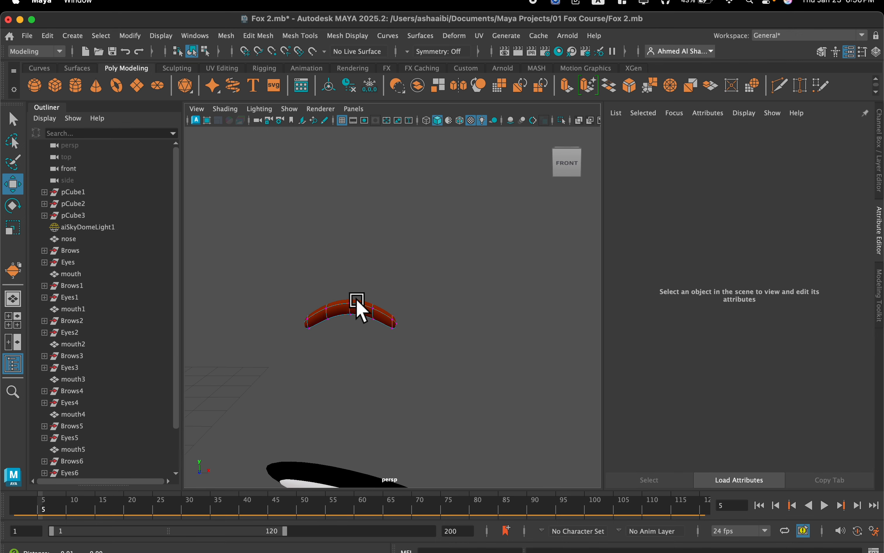
drag(349, 291, 351, 292)
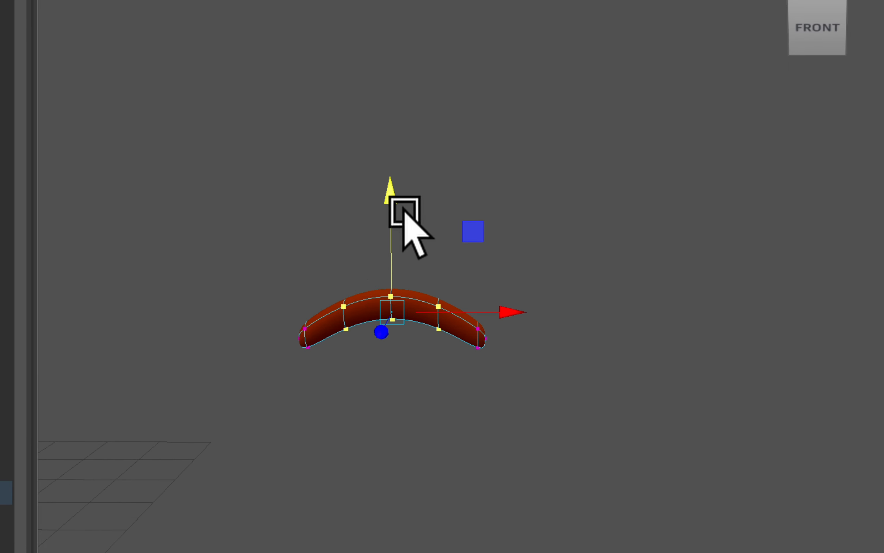
drag(357, 246, 357, 253)
drag(391, 213, 391, 231)
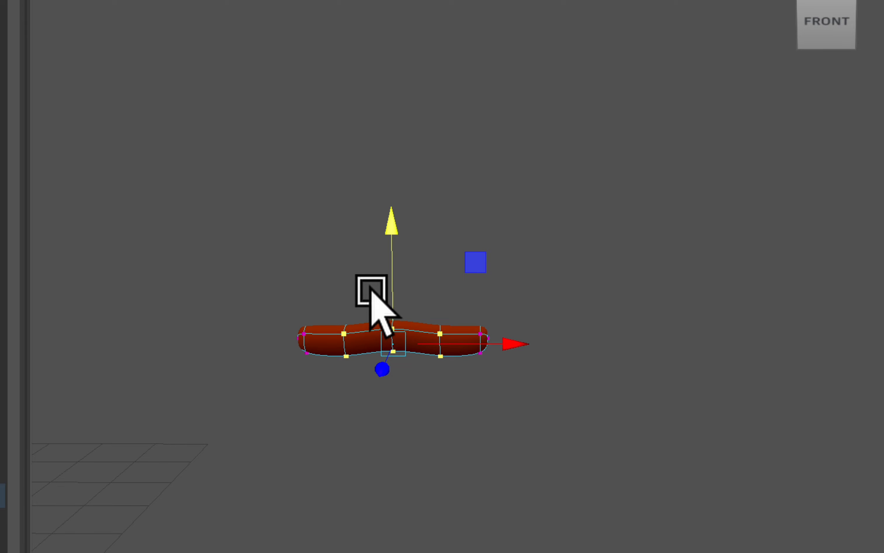
Level the centre vertices of Brows4's browL with their neighbours so the brow forms a straight bar.
drag(390, 232, 390, 233)
drag(354, 262, 413, 368)
drag(393, 221, 391, 225)
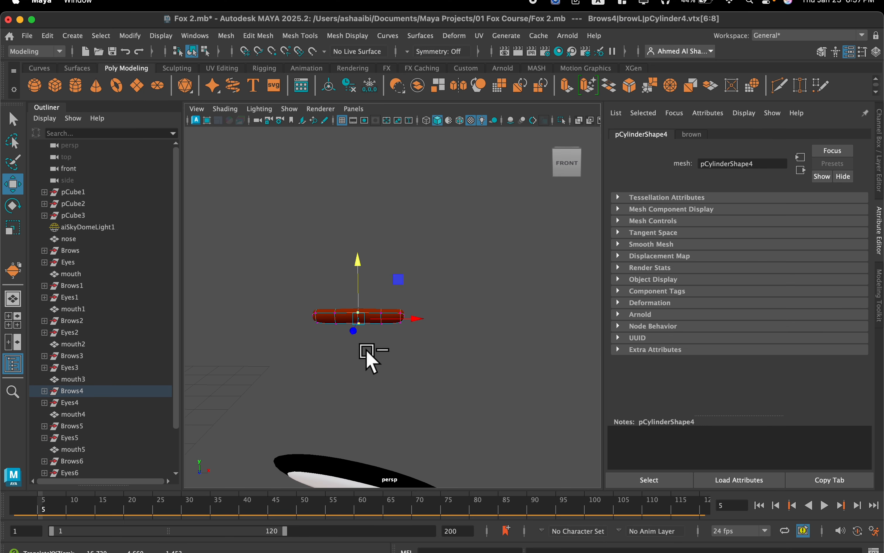
scroll(368, 351, down, 5)
scroll(367, 352, up, 5)
Return to object selection and transfer the straight shape from Brows4's browL to its browR.
right_drag(386, 205, 457, 219)
scroll(392, 274, down, 3)
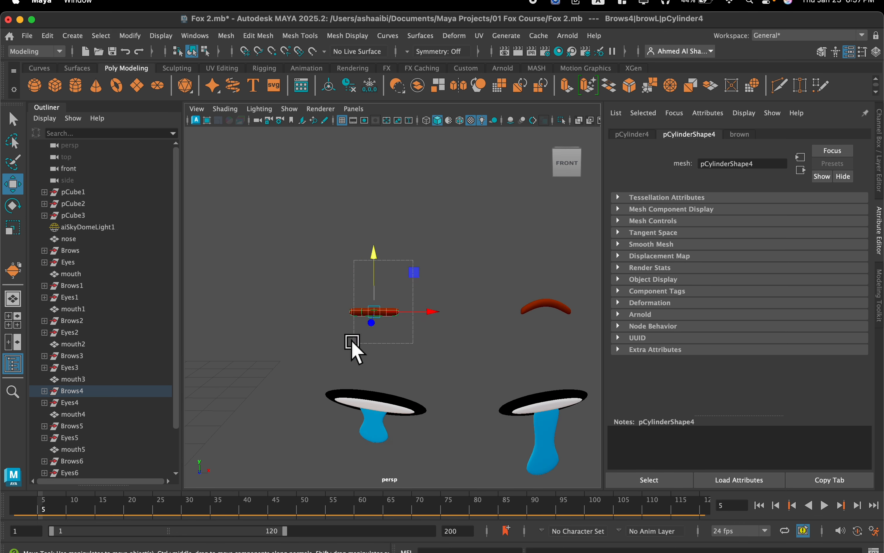
click(552, 309)
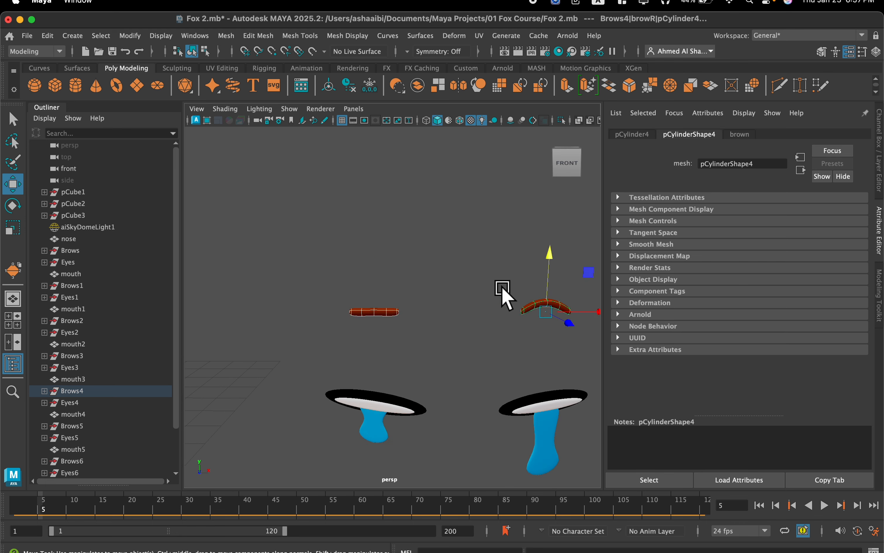
click(225, 36)
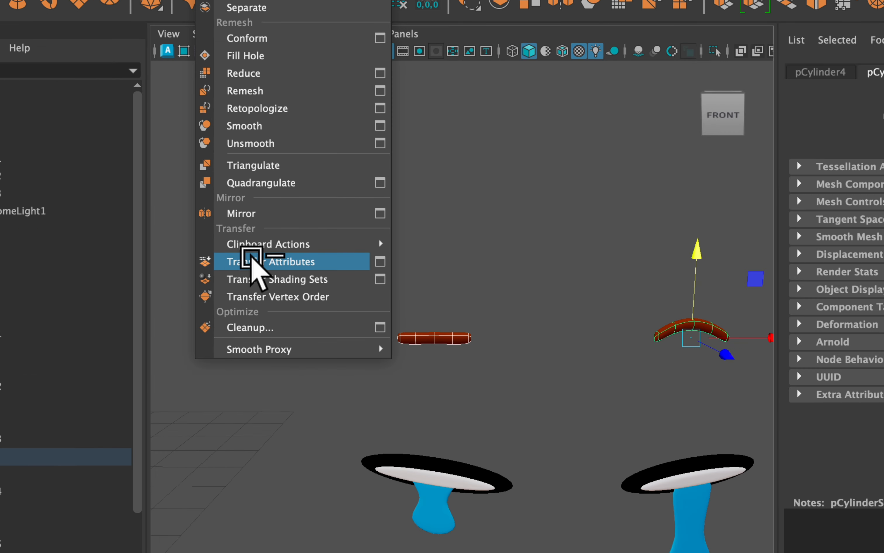
click(301, 258)
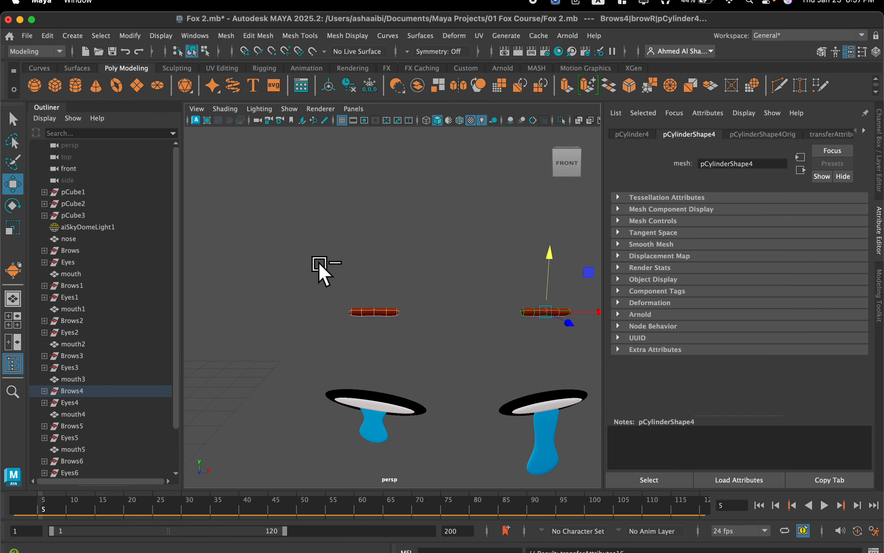
Inspect the Brows5 brows and compare the brows and mouths across the duplicated faces.
scroll(336, 264, down, 8)
alt+drag(406, 275, 384, 289)
drag(451, 287, 549, 342)
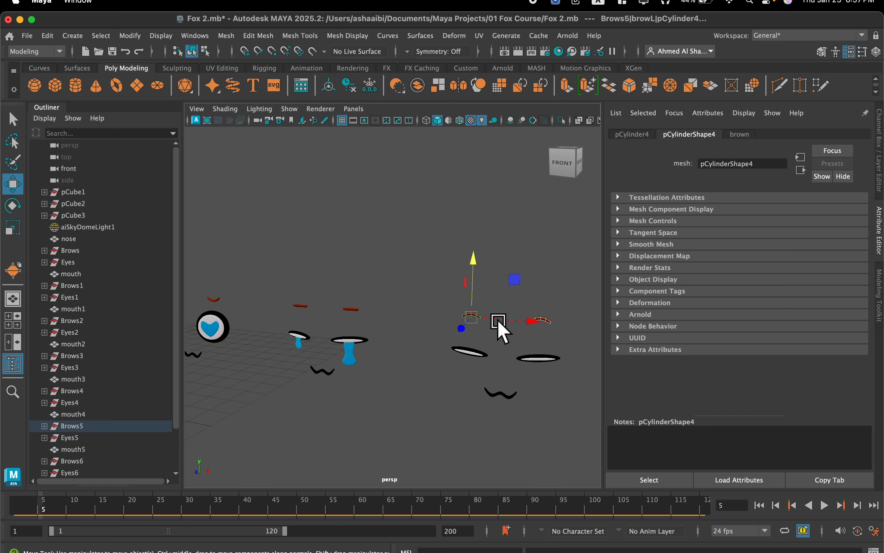
mouse_move(444, 310)
alt+mouse_down()
mouse_move(453, 314)
mouse_move(392, 295)
mouse_move(460, 306)
alt+mouse_up()
alt+drag(393, 300, 434, 273)
alt+middle_drag(395, 248, 473, 228)
scroll(325, 275, up, 5)
alt+middle_drag(331, 269, 361, 266)
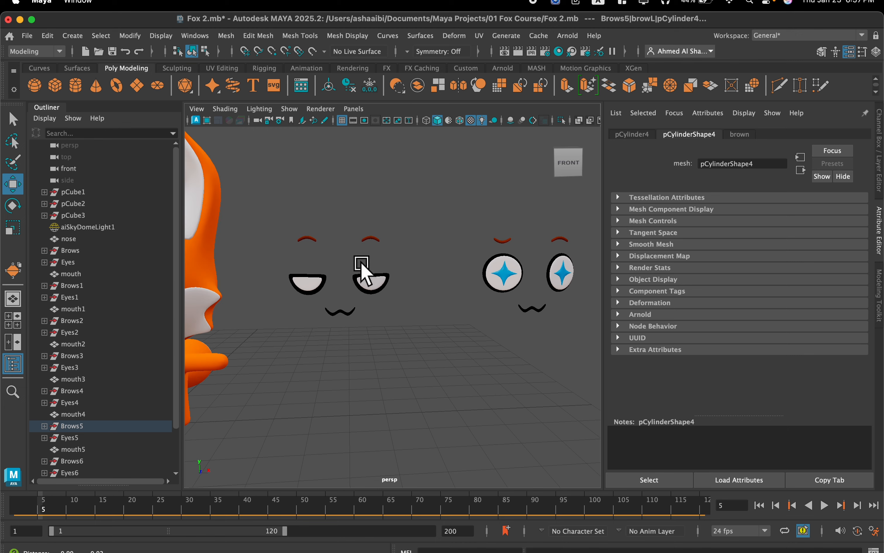
alt+drag(451, 305, 443, 306)
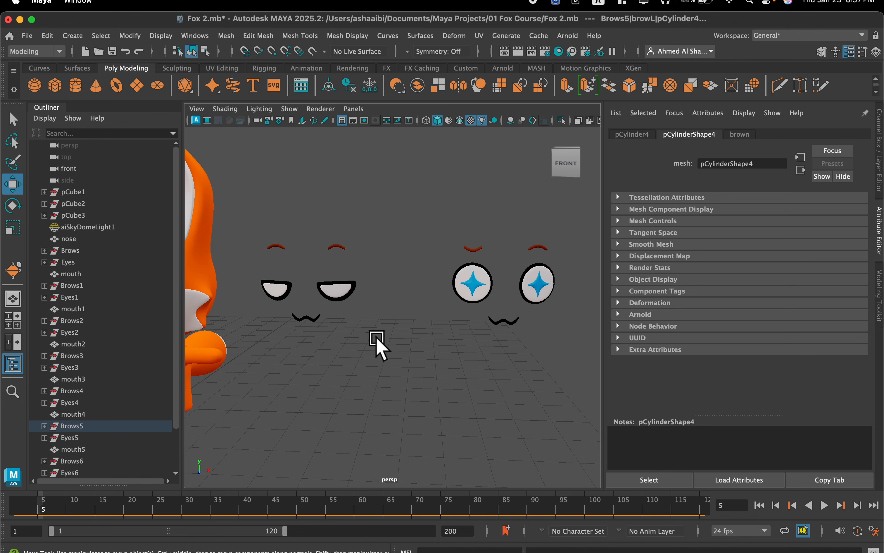
Select all vertices of mouth2 on the star-eyed face and activate the Rotate tool.
alt+middle_drag(420, 320, 367, 317)
scroll(369, 317, up, 4)
drag(406, 340, 430, 325)
right_drag(430, 326, 380, 208)
drag(404, 329, 486, 310)
key(e)
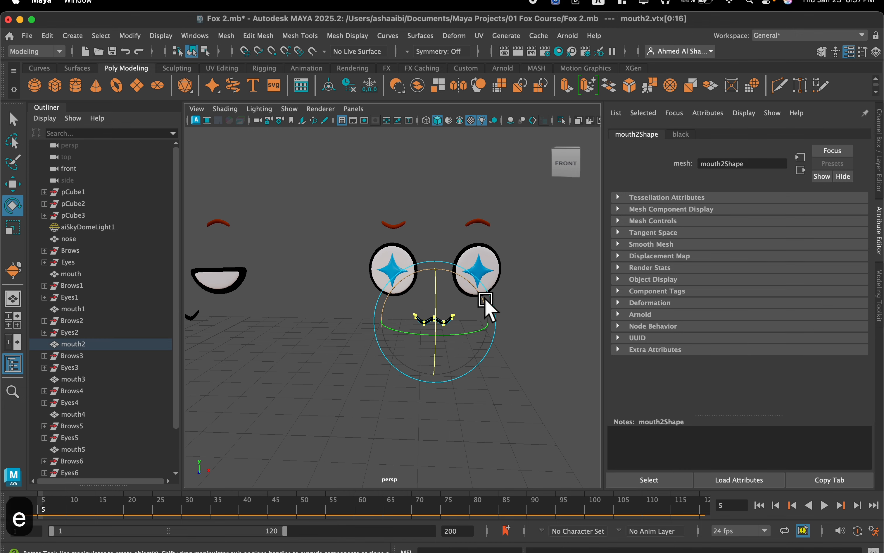
Try to rotate the mouth2 vertices with step snapping, and undo the rotation.
key(j)
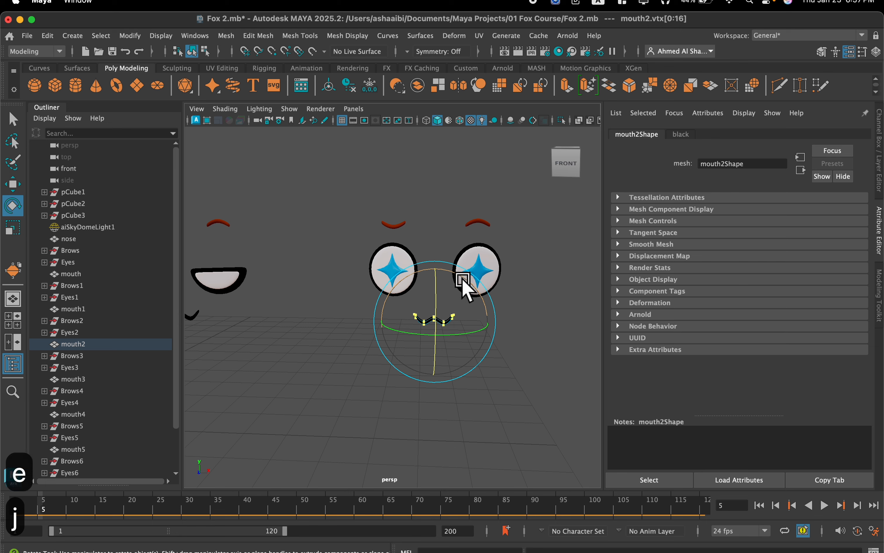
drag(466, 283, 498, 398)
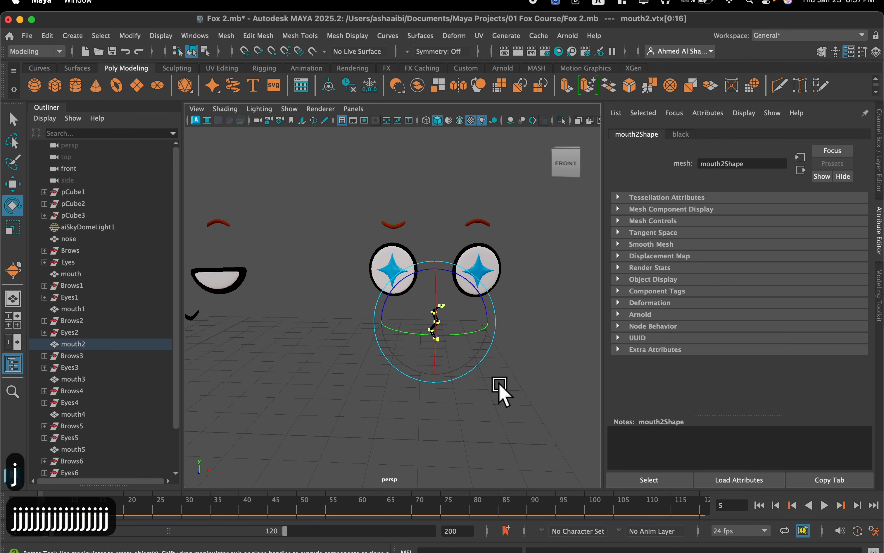
key(super+z)
Rotate the mouth2 vertices with step snapping until the mouth curve is upside down.
key(j)
drag(466, 284, 487, 358)
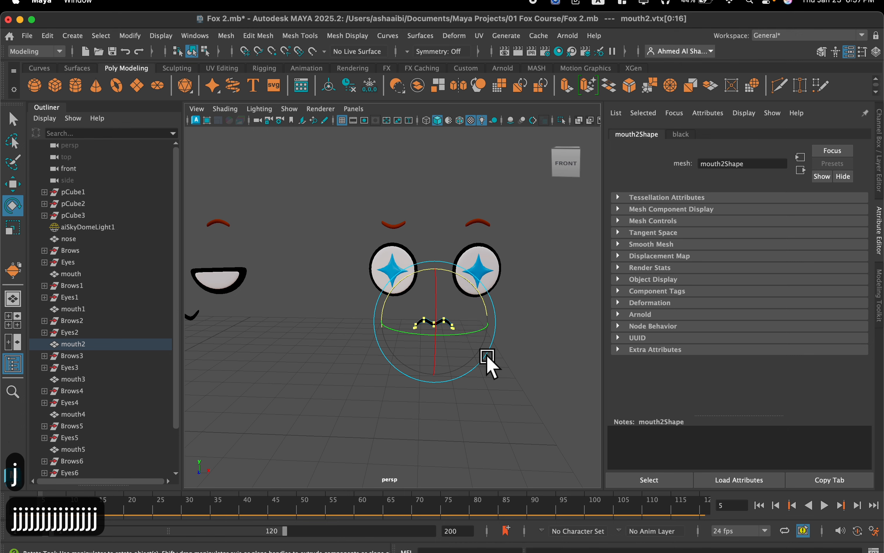
scroll(485, 358, down, 5)
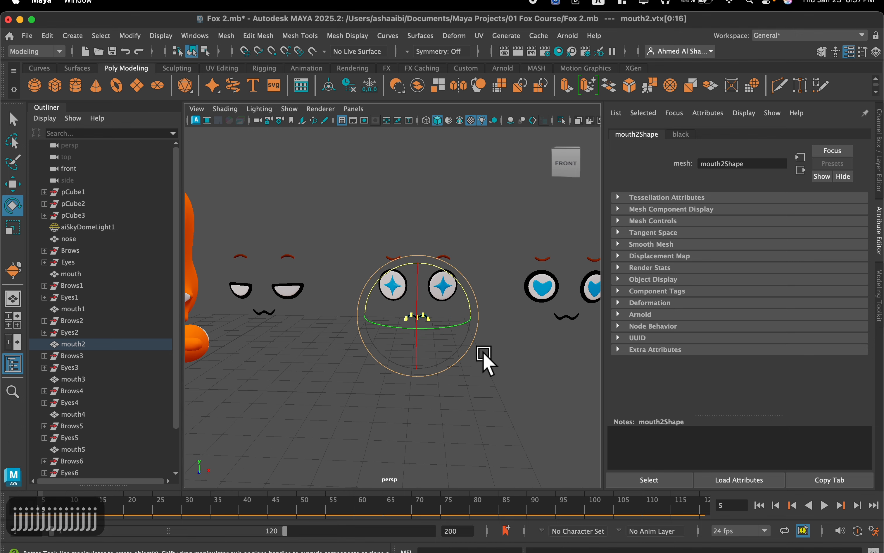
Clear the mouth2 selection and switch the heart-eyed face's mouth3 to vertex editing.
alt+middle_drag(496, 321, 340, 313)
click(471, 321)
scroll(470, 321, up, 5)
scroll(373, 302, up, 4)
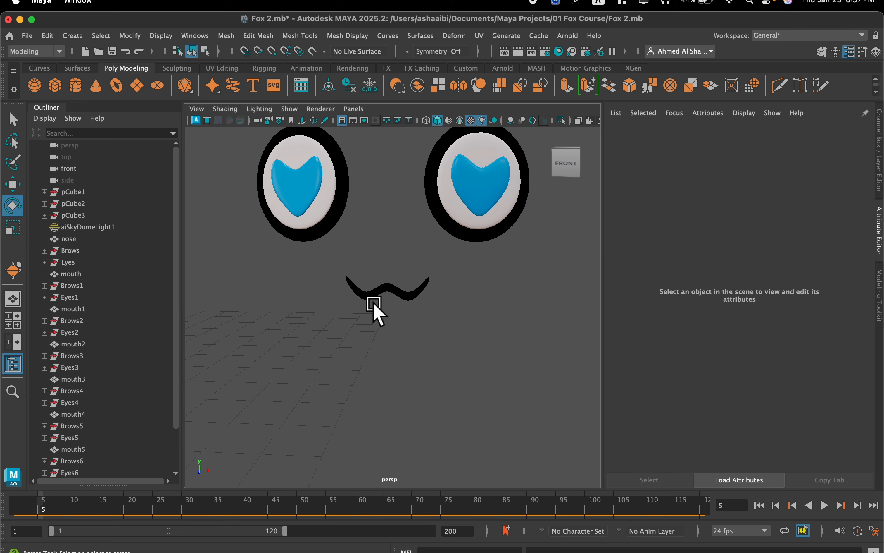
scroll(382, 289, up, 3)
click(386, 287)
right_drag(389, 210, 338, 199)
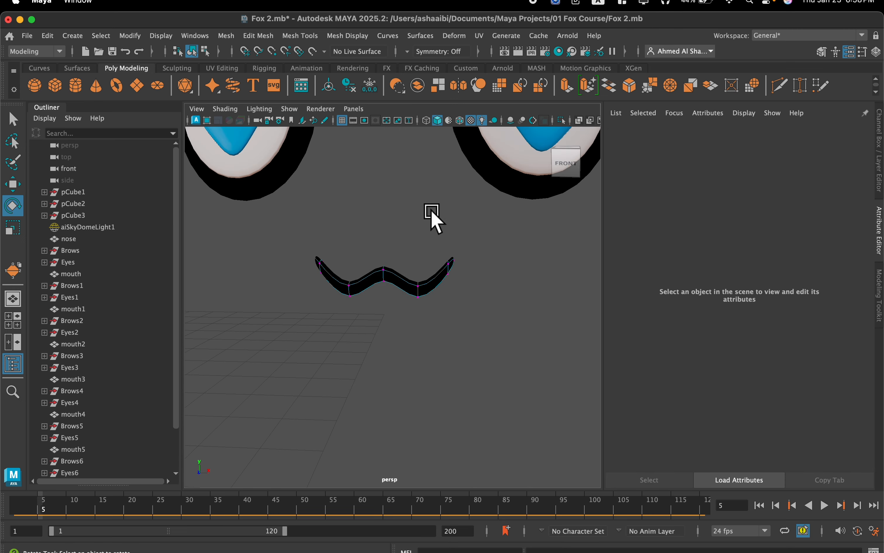
scroll(400, 254, up, 3)
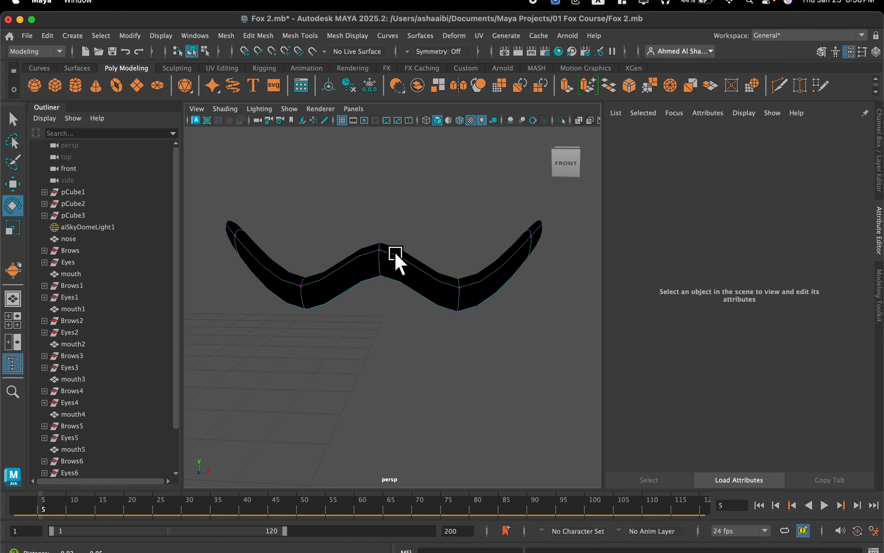
Enable Object X symmetry and select the vertices at both low bends of mouth3.
drag(367, 258, 312, 382)
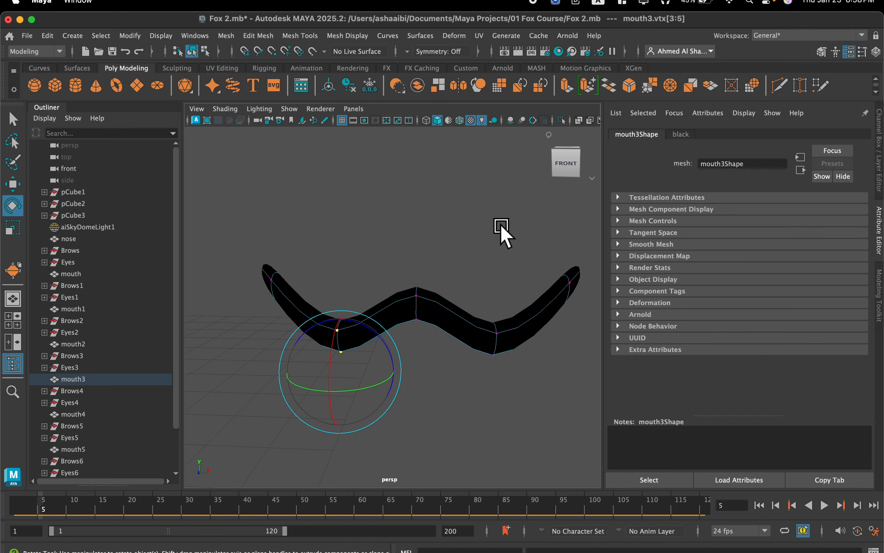
shift+drag(517, 257, 470, 393)
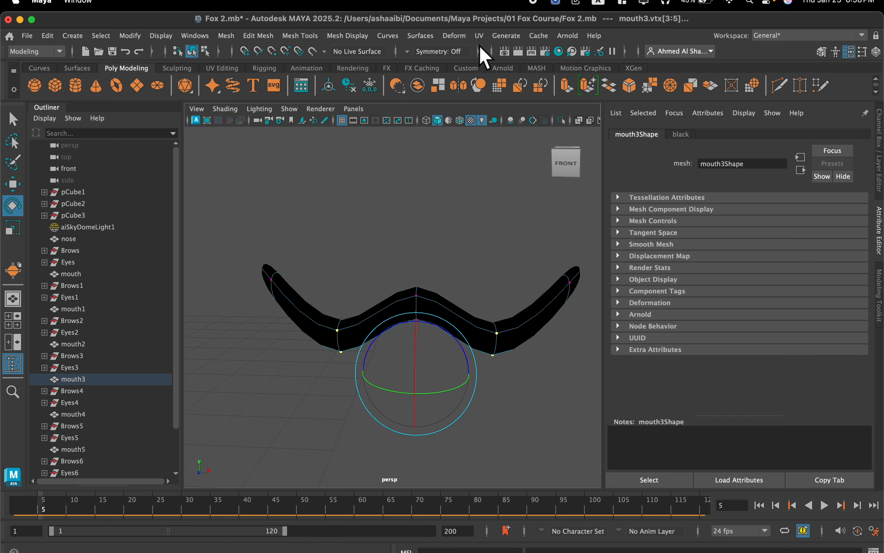
click(429, 56)
click(429, 67)
drag(427, 240, 420, 339)
drag(511, 234, 468, 389)
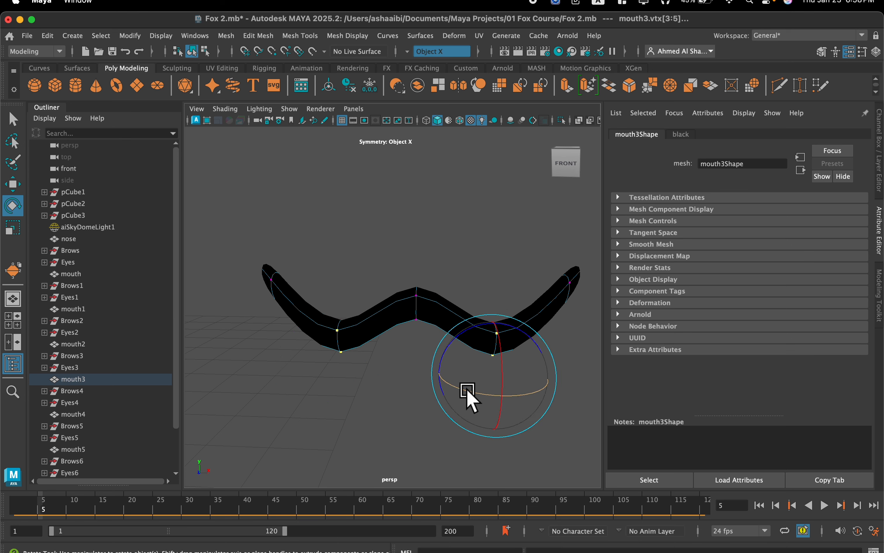
drag(524, 251, 467, 384)
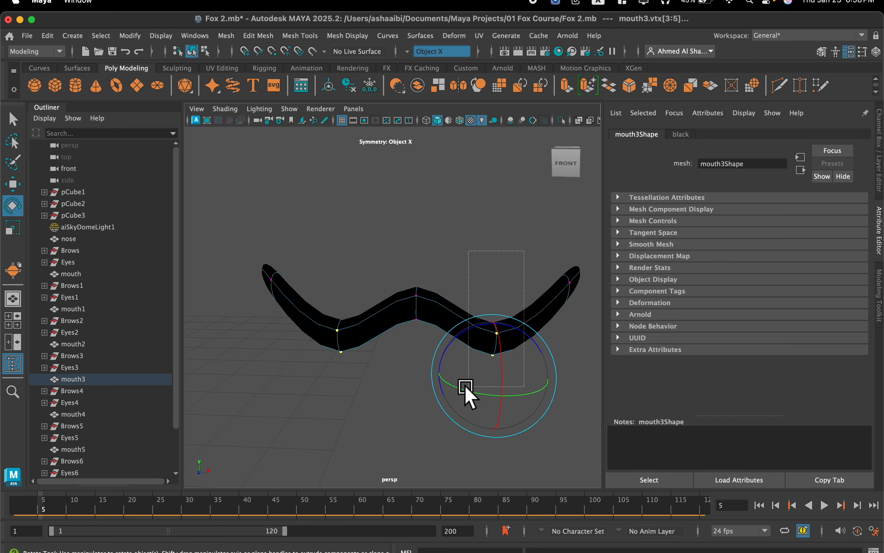
Move the mouth3 vertices vertically with Object X symmetry to straighten the mouth into a flat line.
key(w)
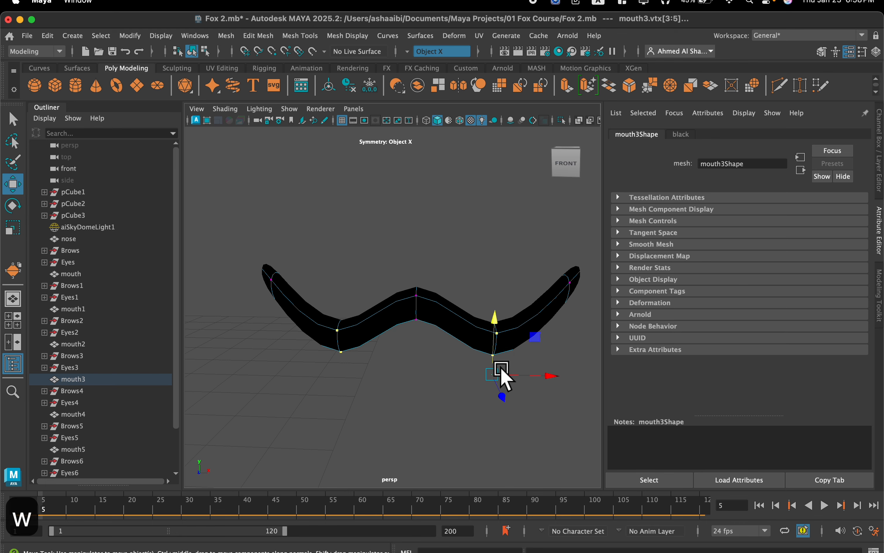
middle_drag(492, 318, 505, 221)
scroll(442, 281, down, 3)
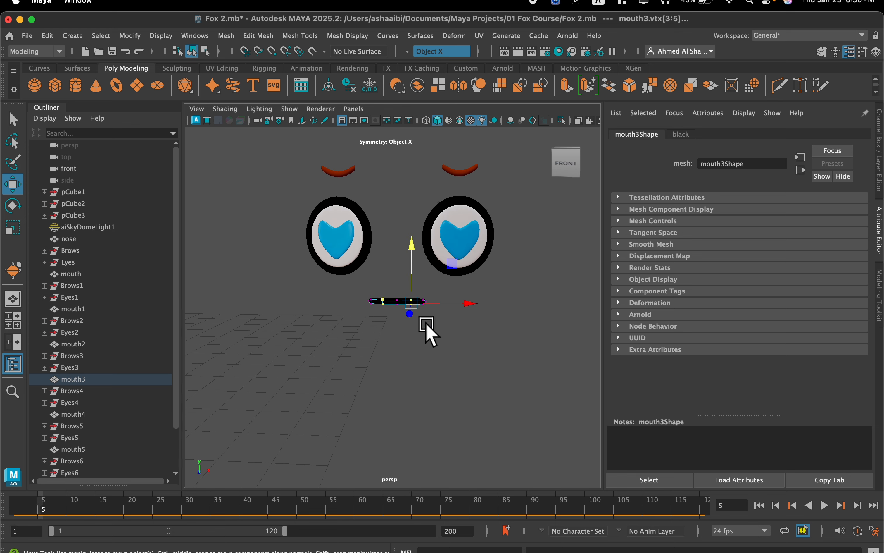
scroll(398, 325, up, 5)
scroll(441, 310, down, 3)
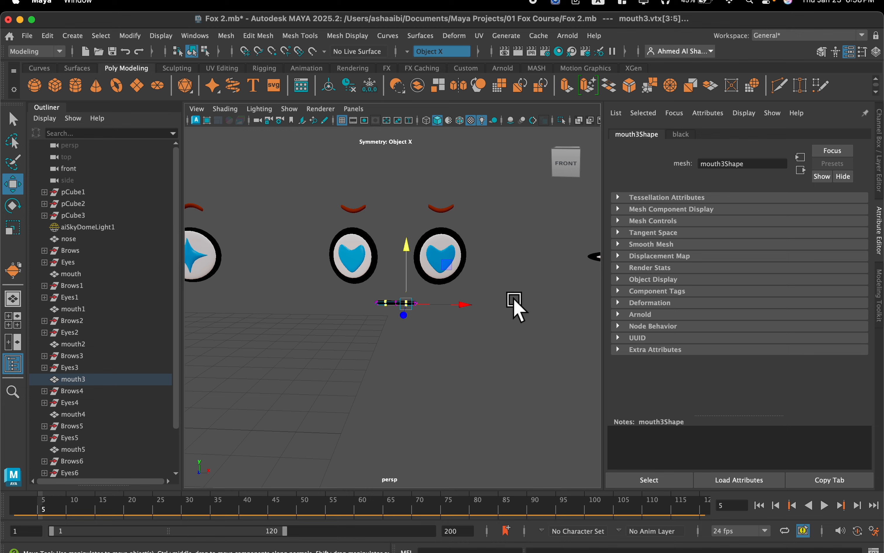
Transfer the attributes of mouth3 to the crying face's mouth4 to give it the same flat shape.
mouse_move(511, 310)
alt+middle_down()
mouse_move(374, 305)
mouse_move(555, 302)
mouse_move(411, 292)
alt+middle_up()
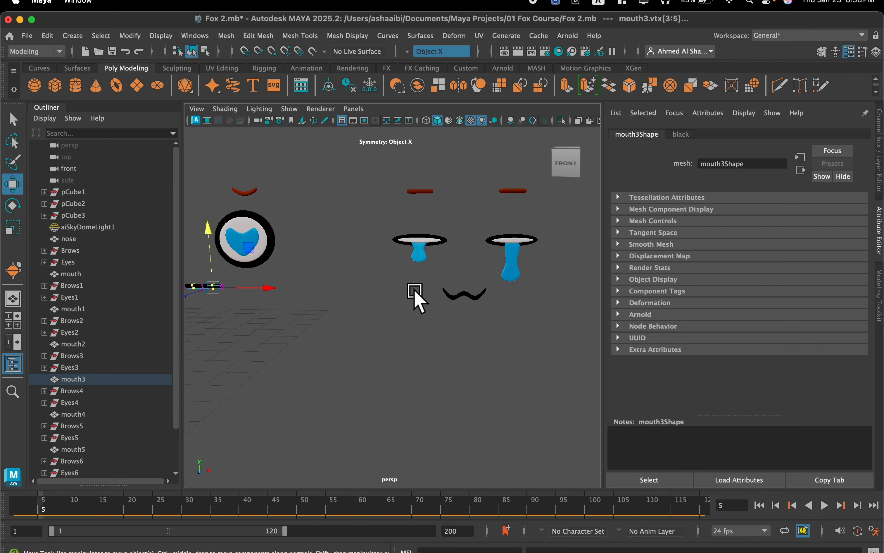
right_drag(329, 278, 370, 190)
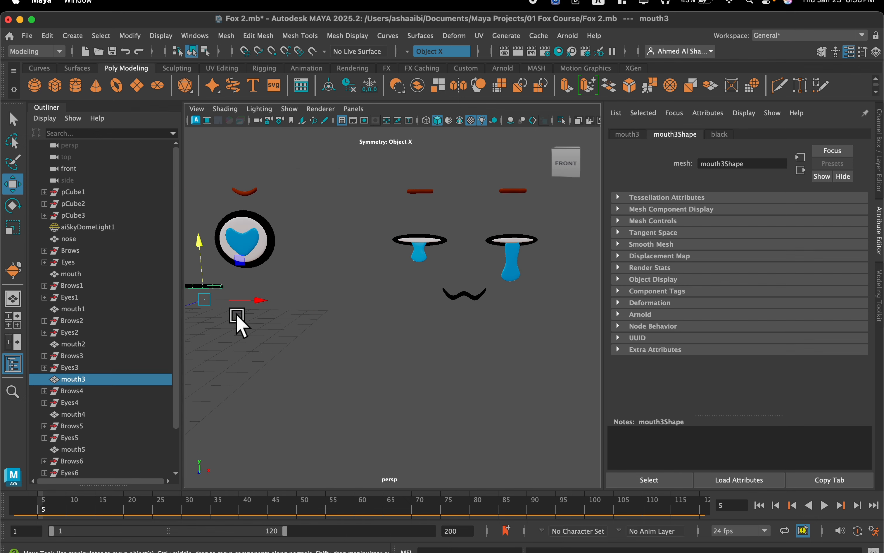
shift+click(468, 304)
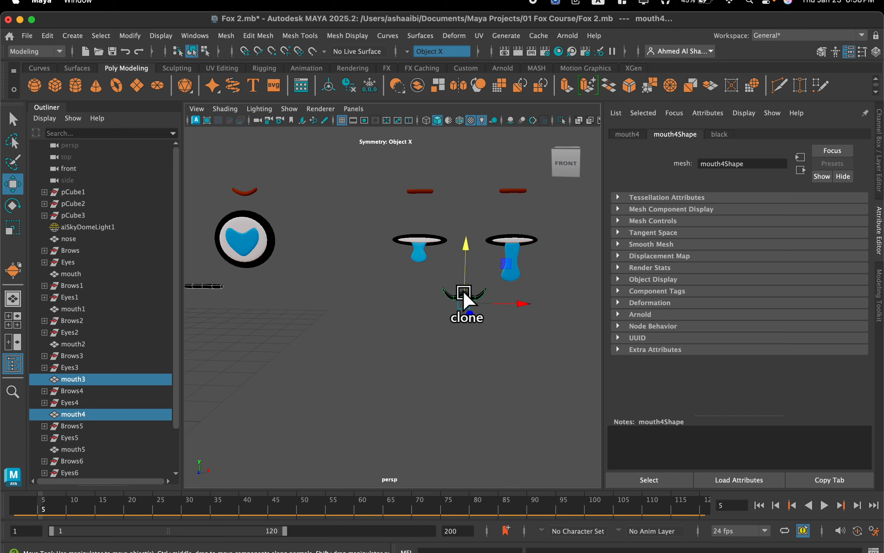
click(216, 37)
click(287, 261)
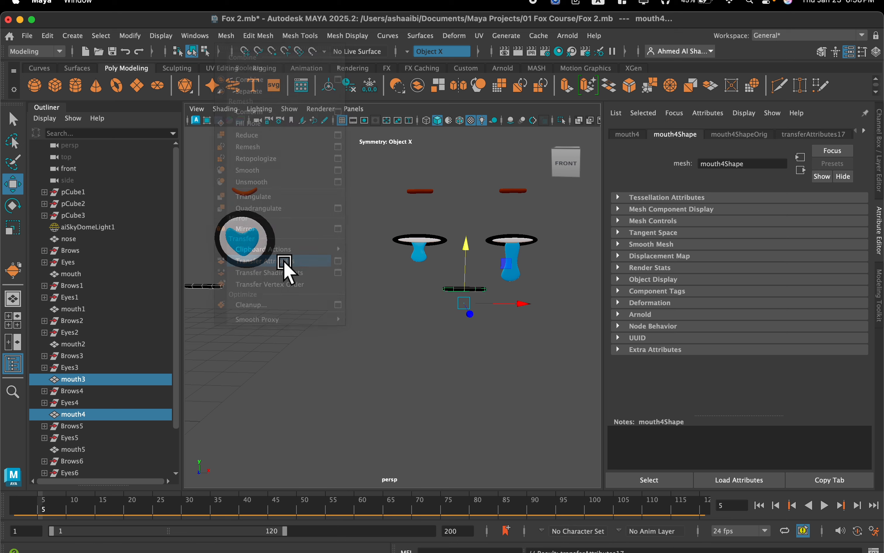
Switch mouth4 to vertex editing and select the middle vertices along its lower edge.
scroll(508, 296, up, 6)
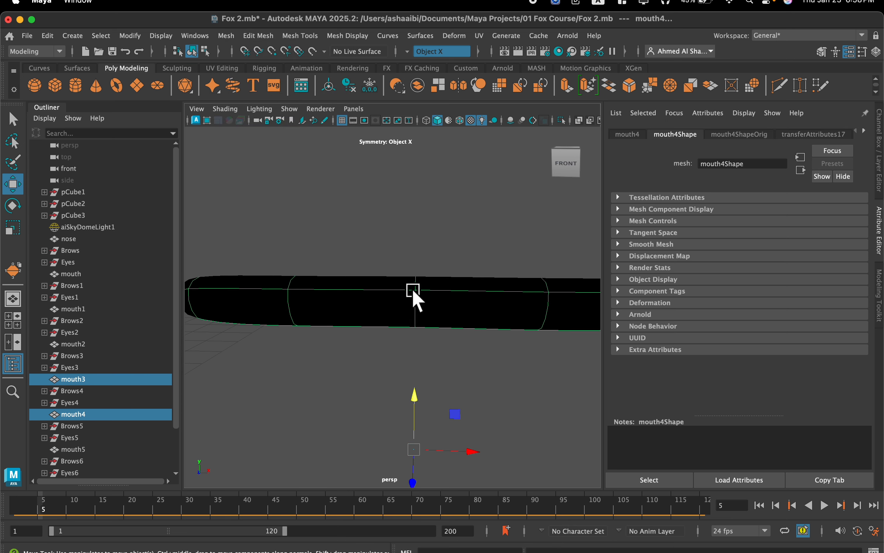
scroll(417, 292, down, 4)
right_click(431, 310)
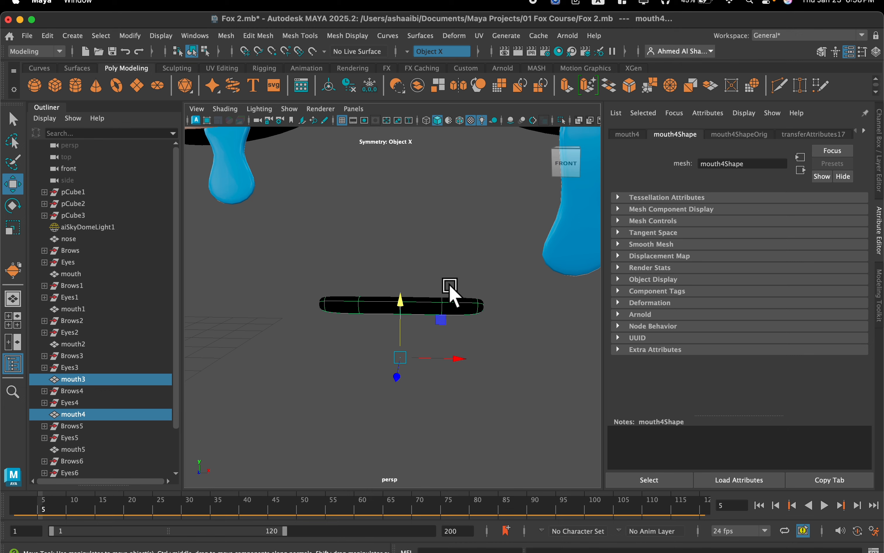
scroll(449, 291, down, 8)
scroll(449, 291, up, 5)
scroll(450, 292, up, 5)
right_drag(442, 293, 386, 201)
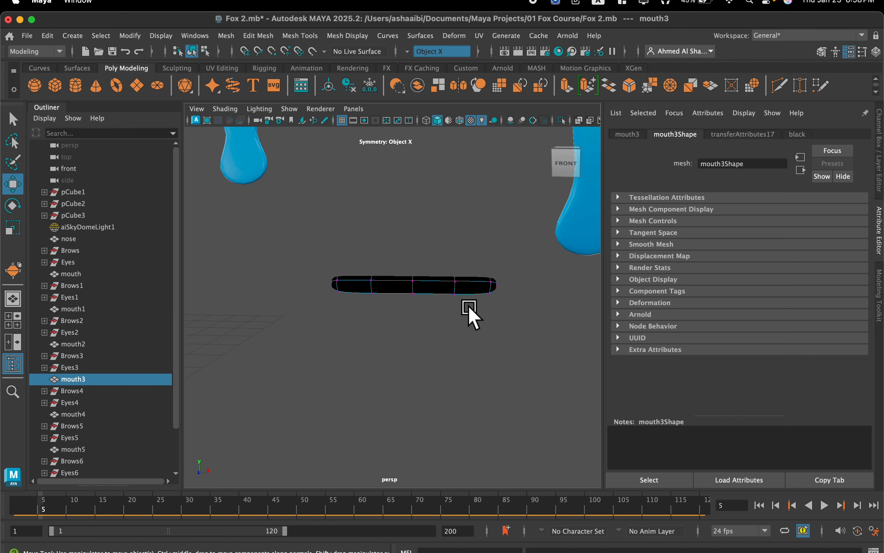
drag(353, 287, 353, 287)
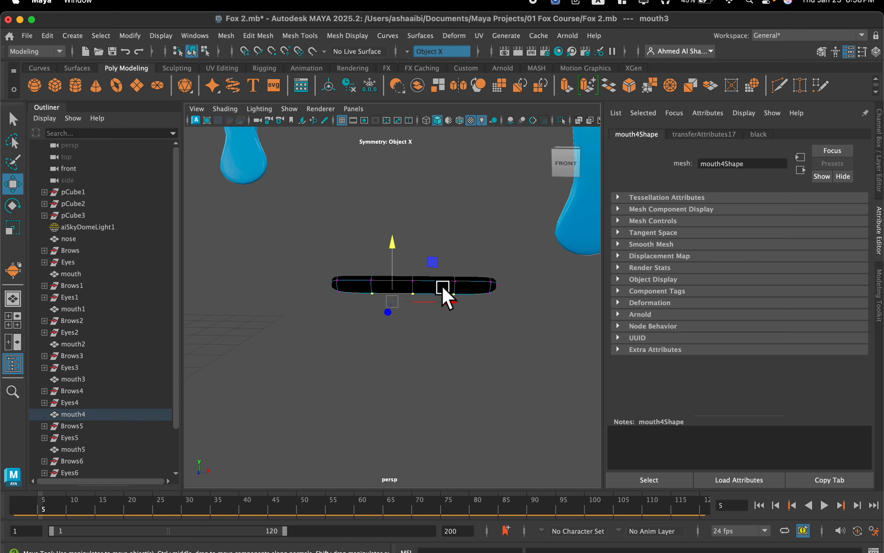
Move the lower mouth4 vertices down to form an open mouth, then raise them slightly.
drag(392, 252, 397, 295)
shift+click(394, 294)
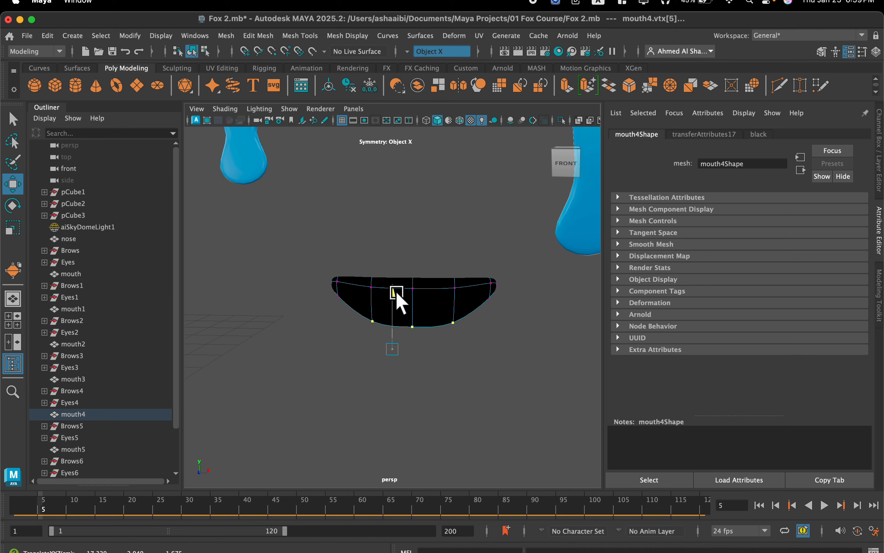
scroll(397, 294, down, 5)
scroll(475, 314, down, 5)
scroll(476, 314, up, 7)
drag(392, 269, 391, 266)
scroll(393, 271, down, 5)
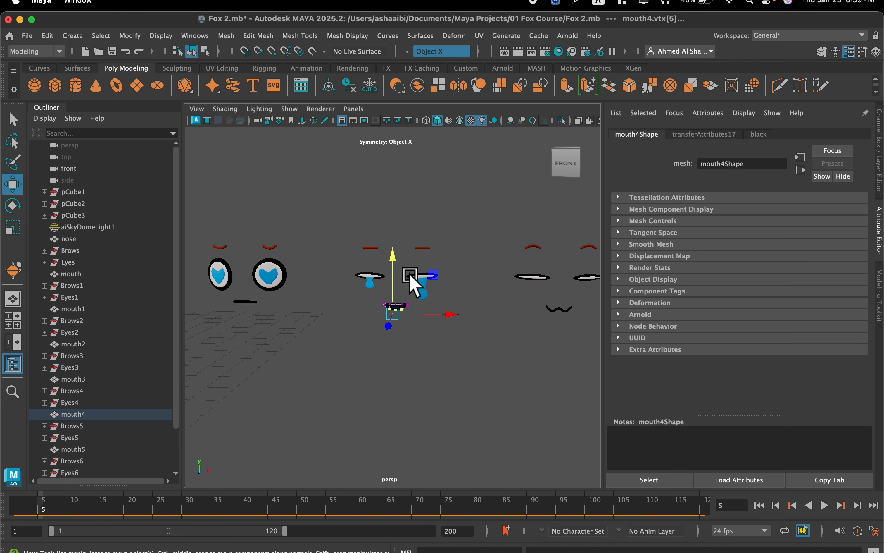
Switch the squinting face's mouth5 to vertex editing and select the lower-edge vertices, including those near both ends.
scroll(515, 289, up, 10)
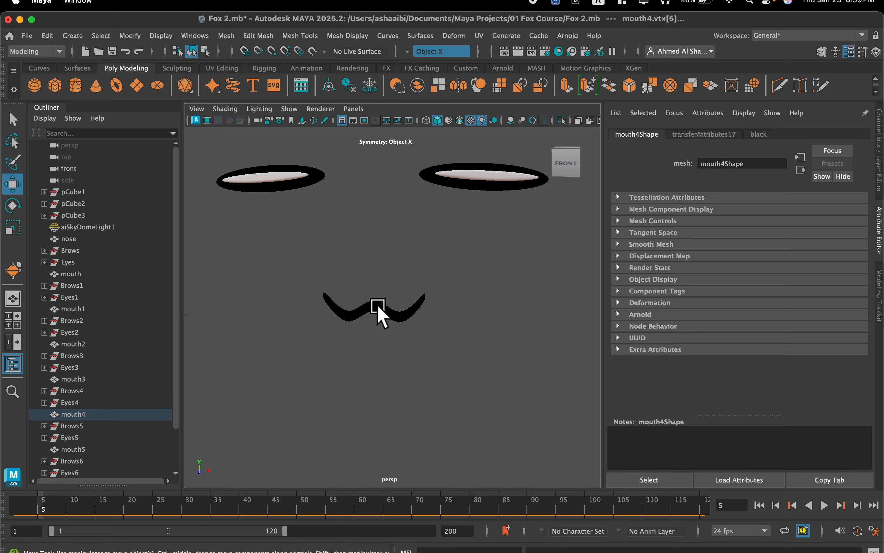
right_click(370, 293)
click(321, 207)
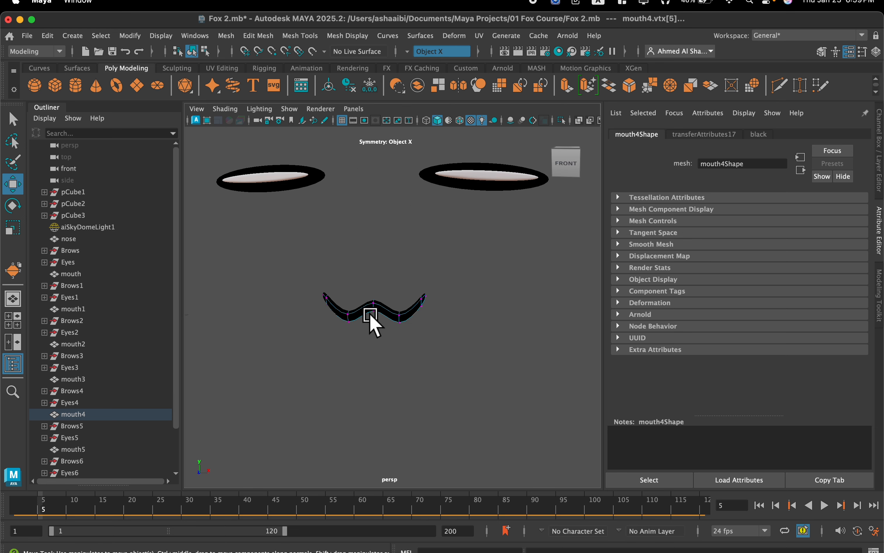
scroll(370, 314, up, 4)
drag(427, 351, 338, 308)
shift+drag(444, 298, 441, 300)
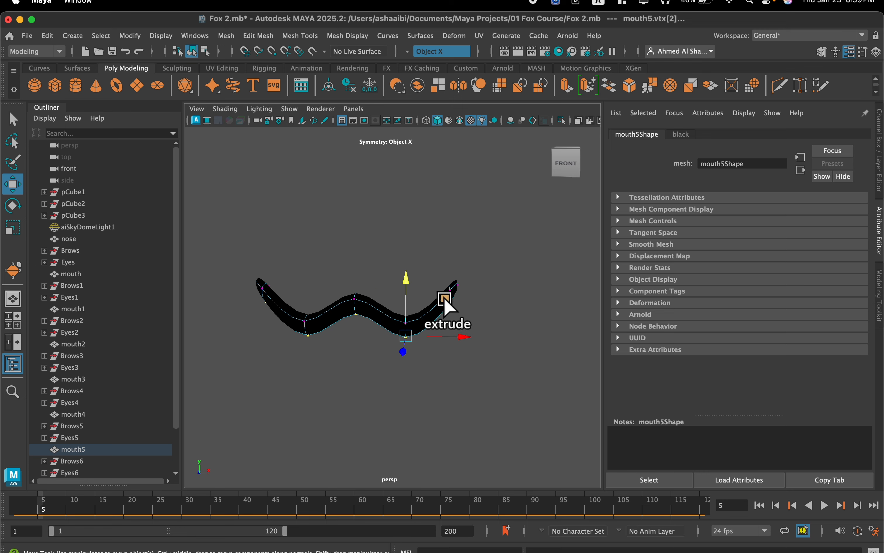
shift+drag(521, 322, 438, 280)
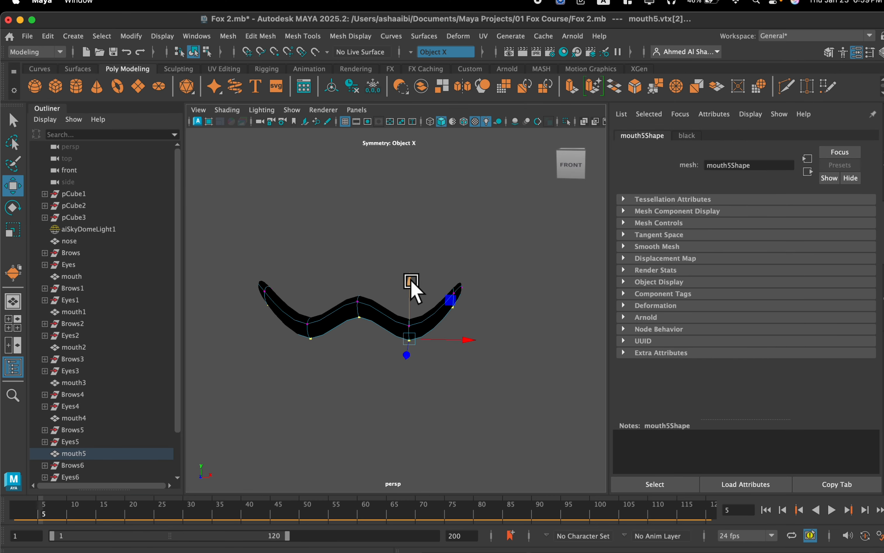
Pull the lower mouth5 vertices down to open the wavy mouth.
drag(411, 282, 403, 361)
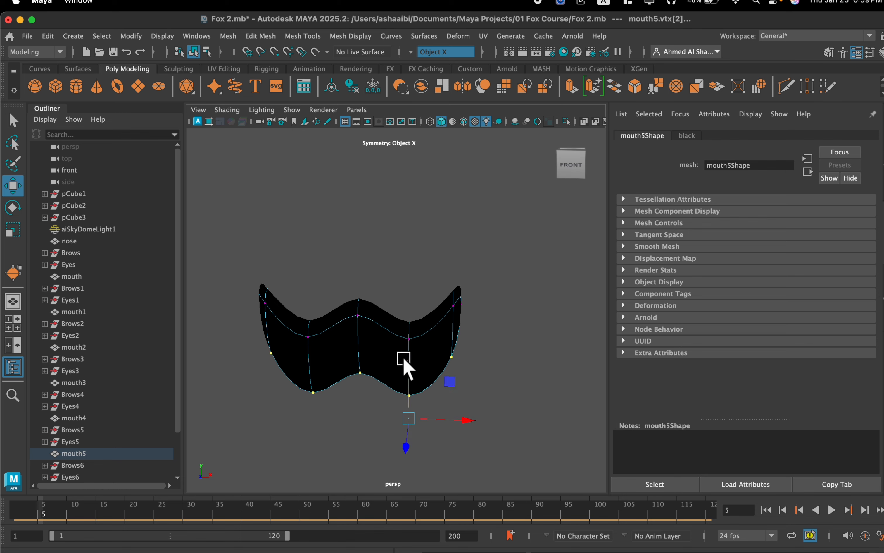
scroll(403, 361, down, 5)
scroll(397, 317, up, 3)
scroll(401, 312, down, 4)
scroll(394, 322, up, 4)
click(376, 368)
scroll(376, 369, down, 4)
click(377, 342)
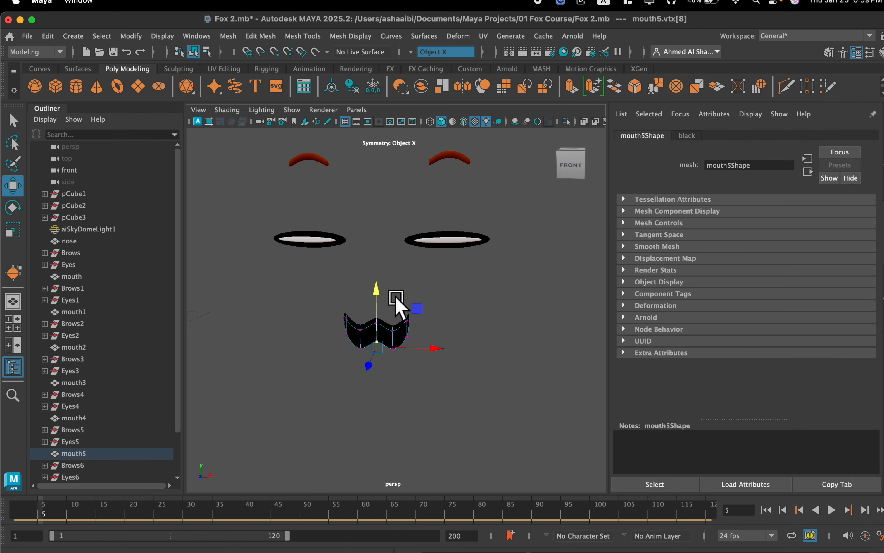
key(super+z)
key(super+z)
key(super+z)
key(super+z)
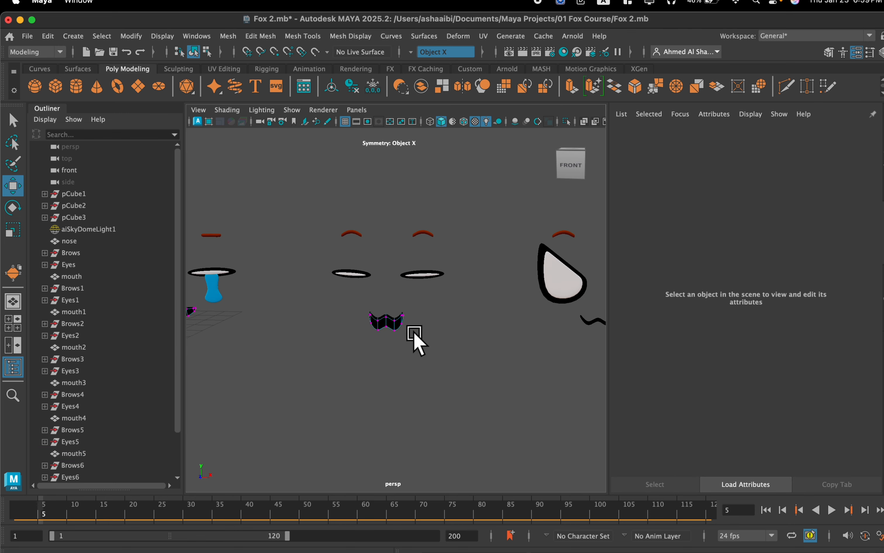
Select all mouth5 vertices and raise the whole mouth closer to the squinting eyes.
scroll(416, 317, down, 3)
drag(421, 307, 371, 335)
scroll(403, 305, up, 3)
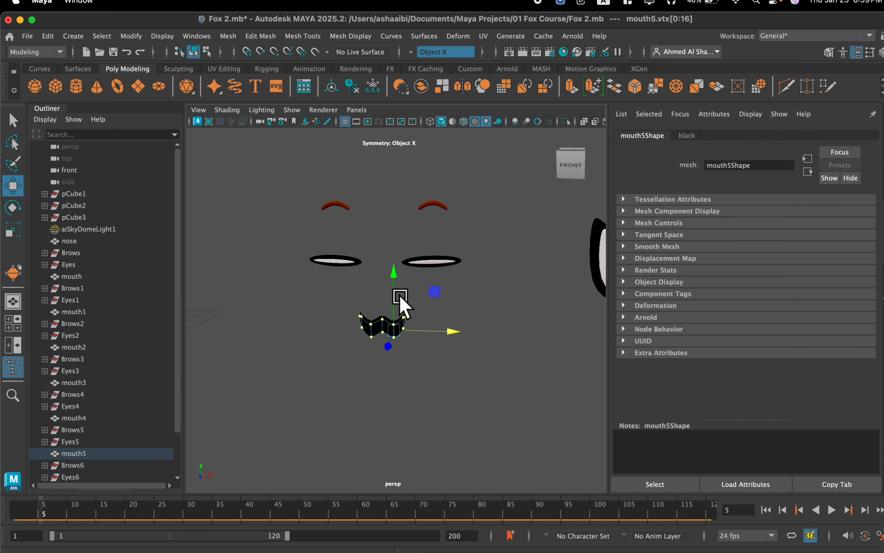
drag(391, 285, 392, 280)
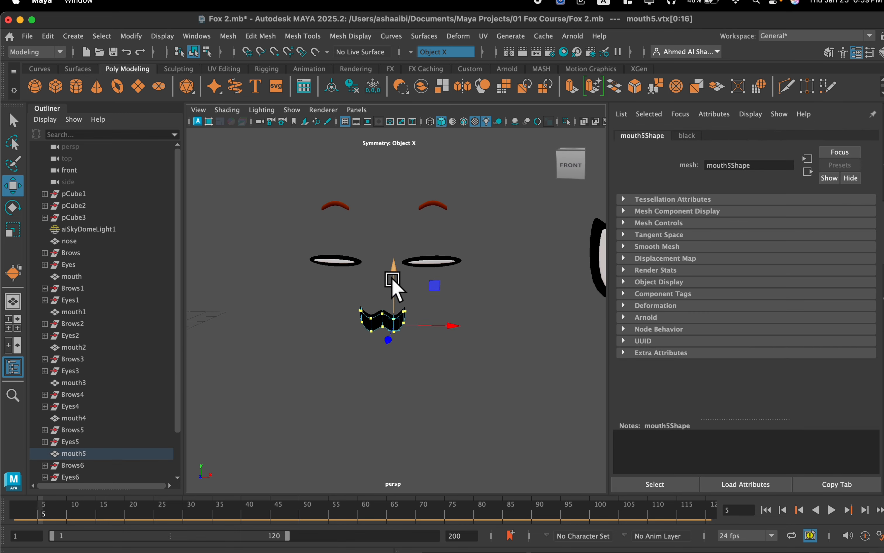
scroll(393, 281, down, 3)
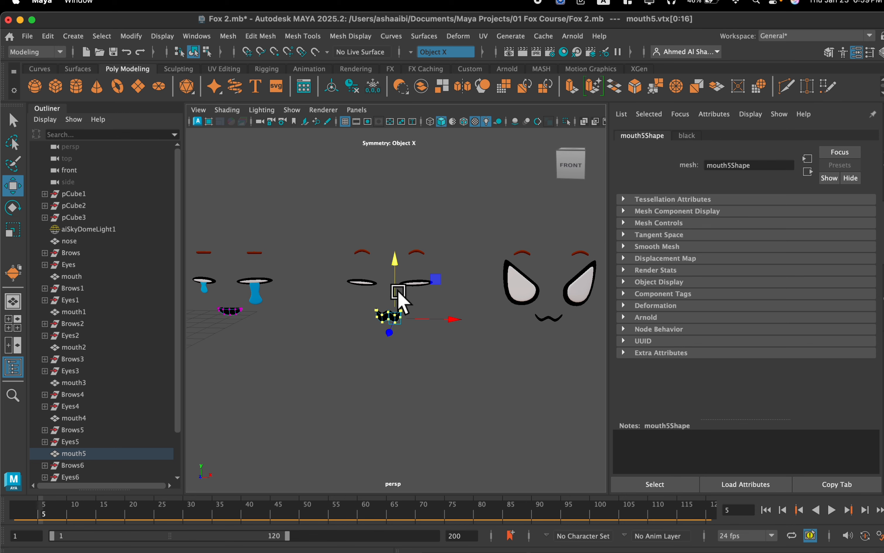
drag(395, 288, 396, 286)
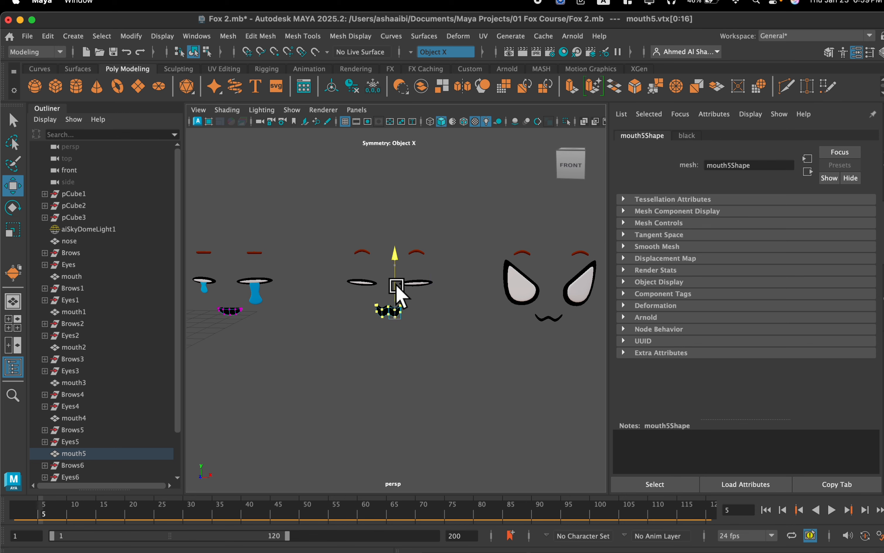
Examine the reshaped mouths across the row of faces, continuing to the face with slanted pointed eyes.
alt+drag(369, 339, 375, 332)
scroll(375, 332, down, 3)
alt+middle_drag(375, 331, 409, 311)
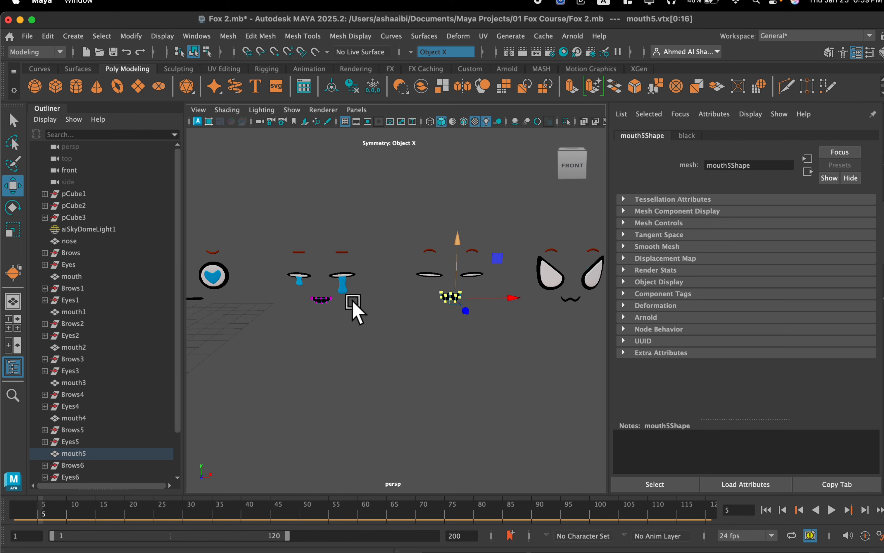
alt+middle_drag(353, 305, 461, 283)
alt+middle_drag(443, 318, 262, 310)
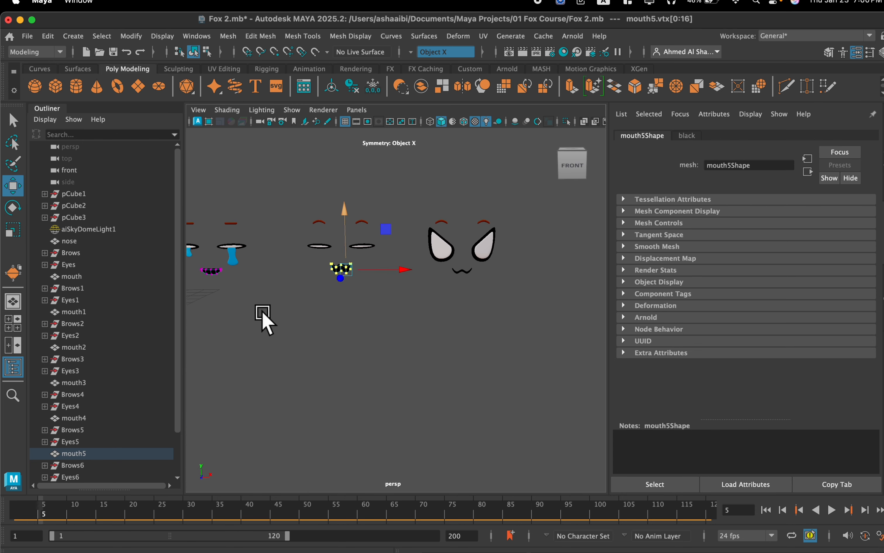
scroll(418, 276, up, 3)
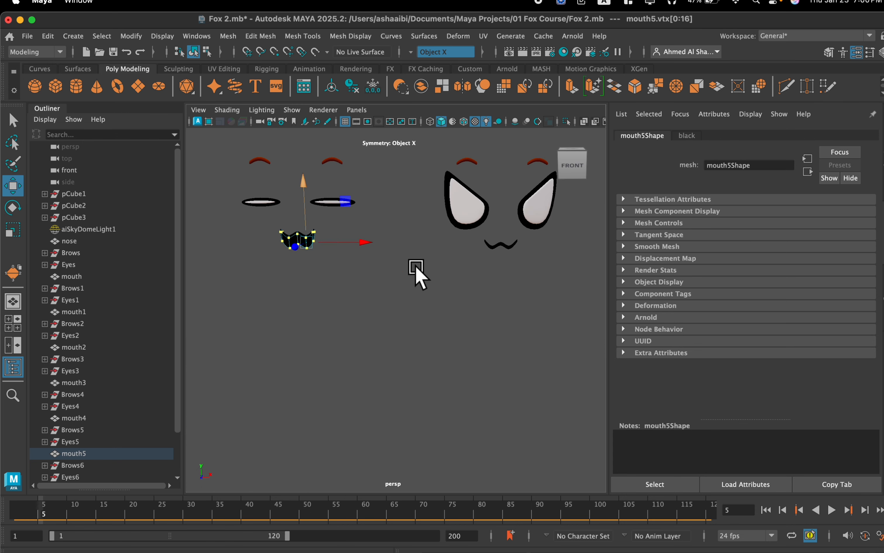
scroll(416, 267, down, 2)
scroll(389, 259, up, 4)
scroll(424, 244, down, 4)
alt+middle_drag(425, 244, 352, 240)
scroll(355, 246, up, 5)
scroll(361, 247, down, 4)
scroll(395, 252, up, 5)
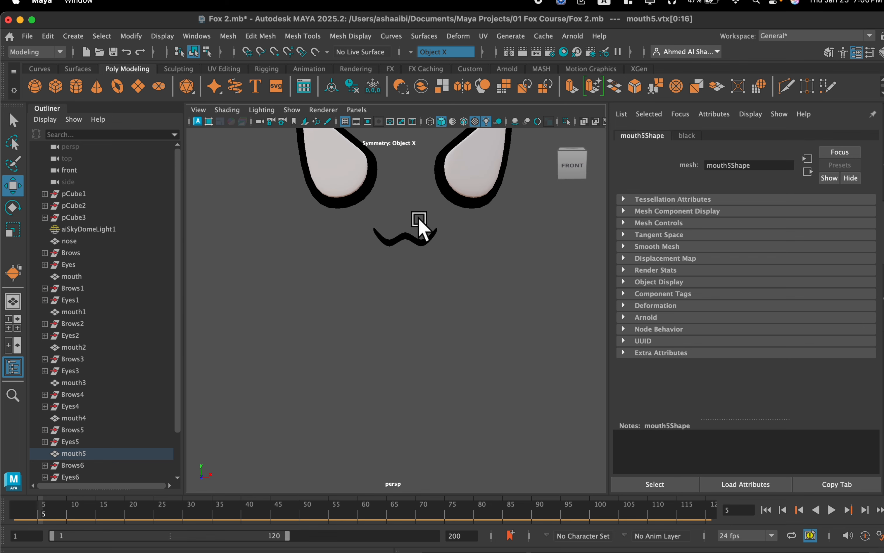
Transfer the attributes of mouth5 to the slanted-eyed face's mouth6 to copy the open wavy shape.
scroll(403, 239, up, 2)
click(360, 263)
scroll(361, 262, down, 5)
alt+middle_drag(301, 278, 413, 256)
click(303, 268)
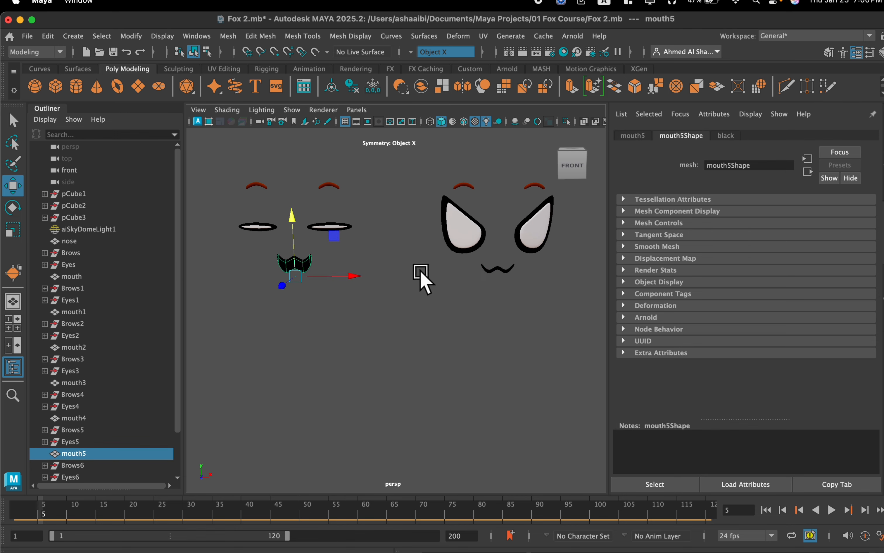
click(496, 270)
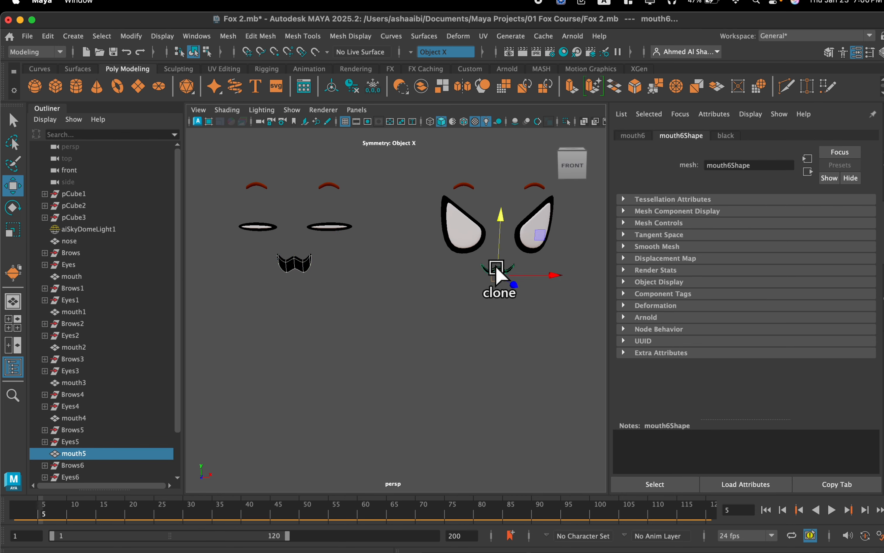
click(227, 36)
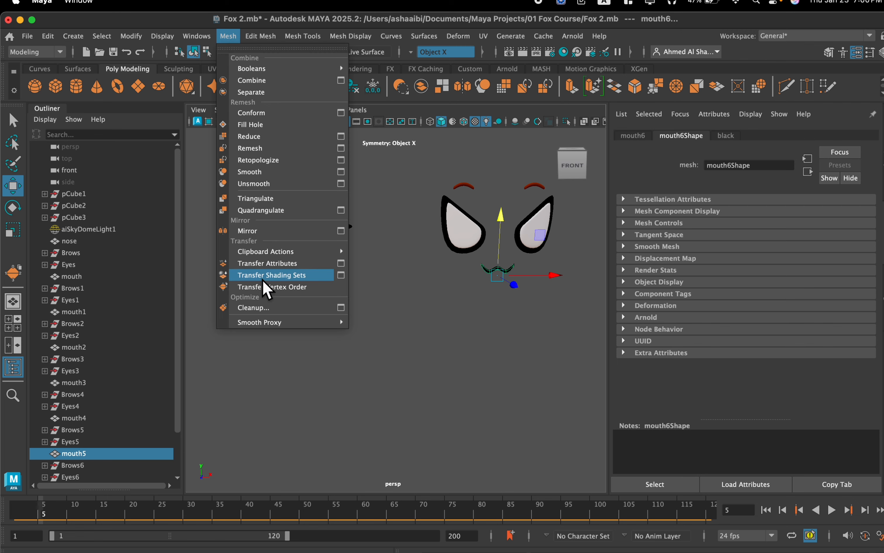
click(278, 263)
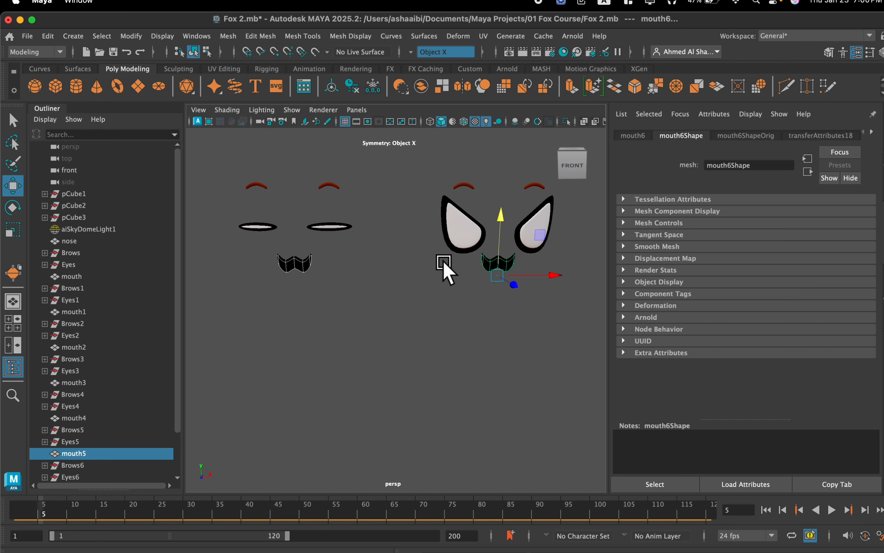
Switch mouth6 to vertex editing and select all of its vertices.
key(e)
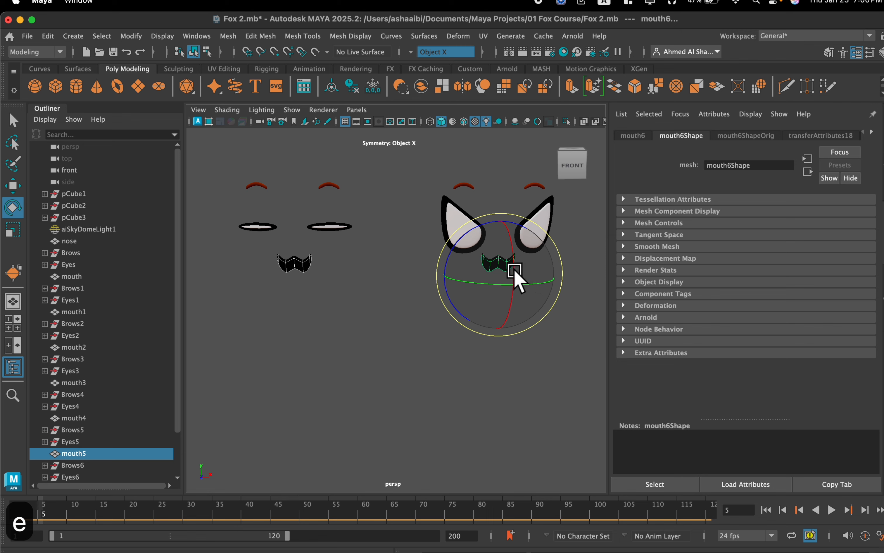
right_drag(499, 208, 455, 205)
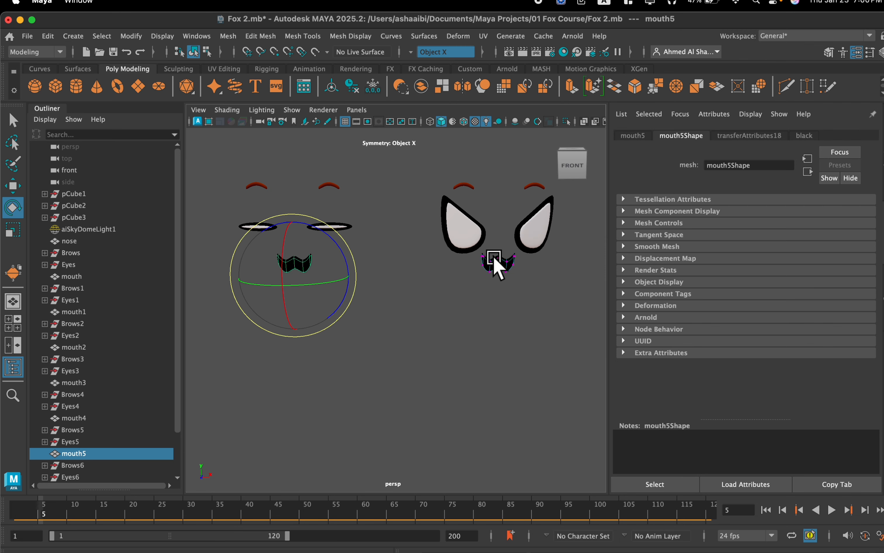
double_click(498, 260)
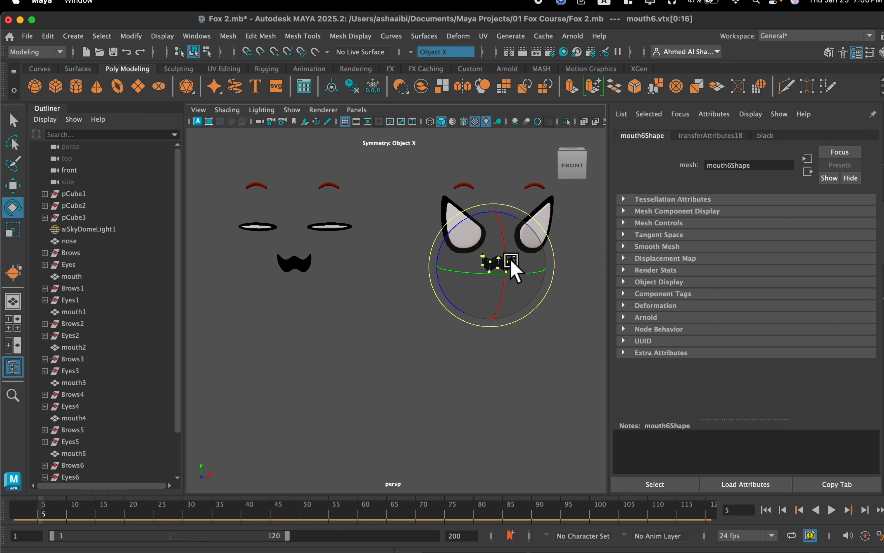
Try to rotate the mouth6 vertices with step snapping while Object X symmetry is on.
key(e)
key(j)
drag(447, 239, 468, 227)
key(super+z)
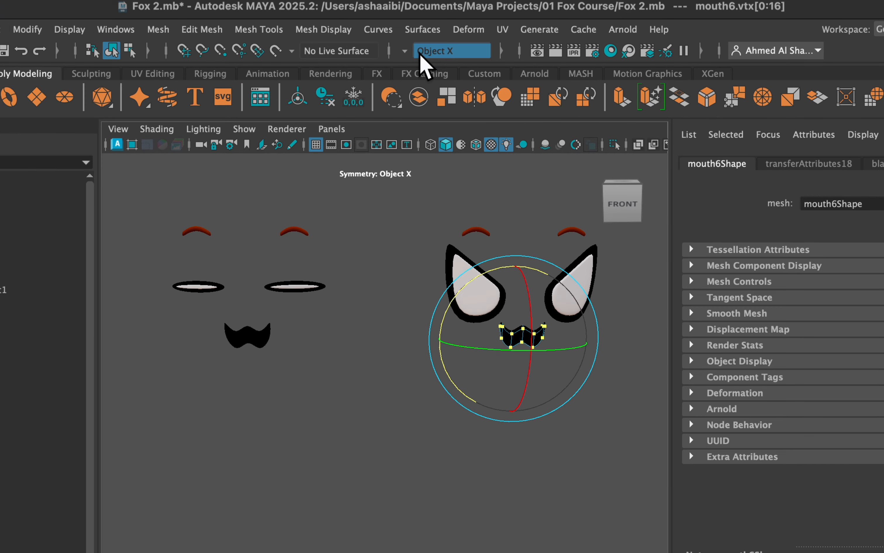
Turn symmetry off and rotate all the mouth6 vertices to flip the slanted-eyed face's mouth upside down.
click(407, 49)
click(427, 57)
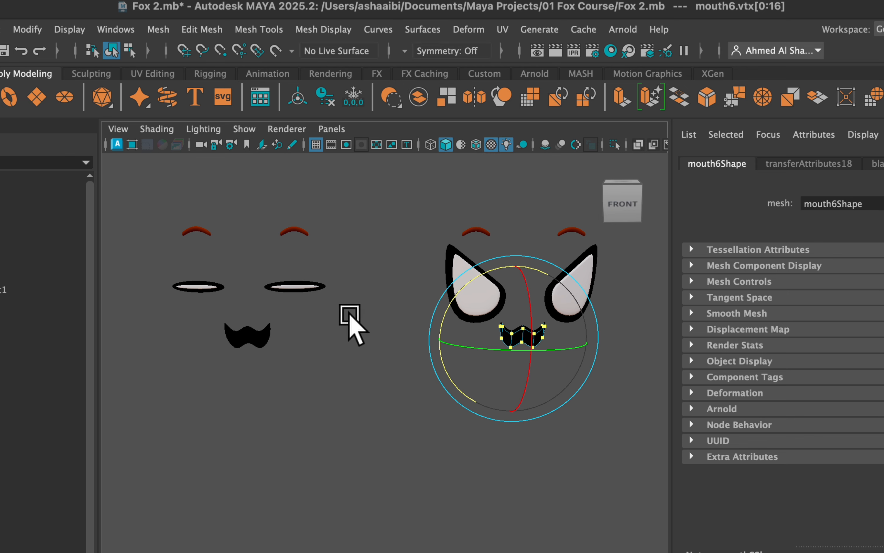
drag(464, 291, 452, 367)
key(super+z)
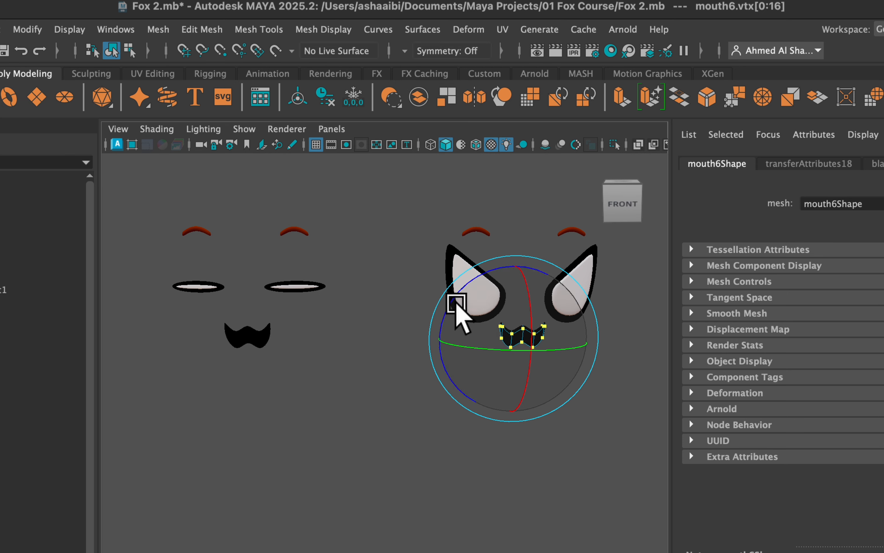
drag(456, 300, 532, 306)
click(455, 380)
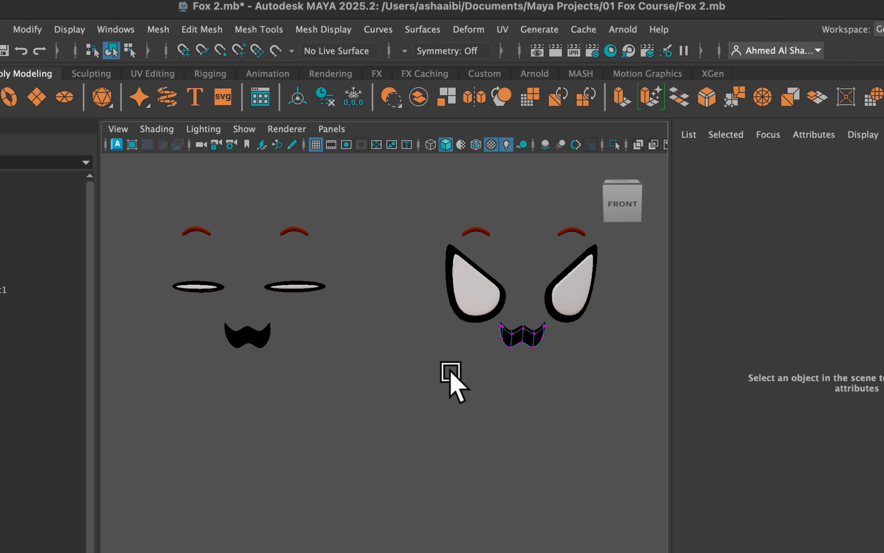
double_click(516, 331)
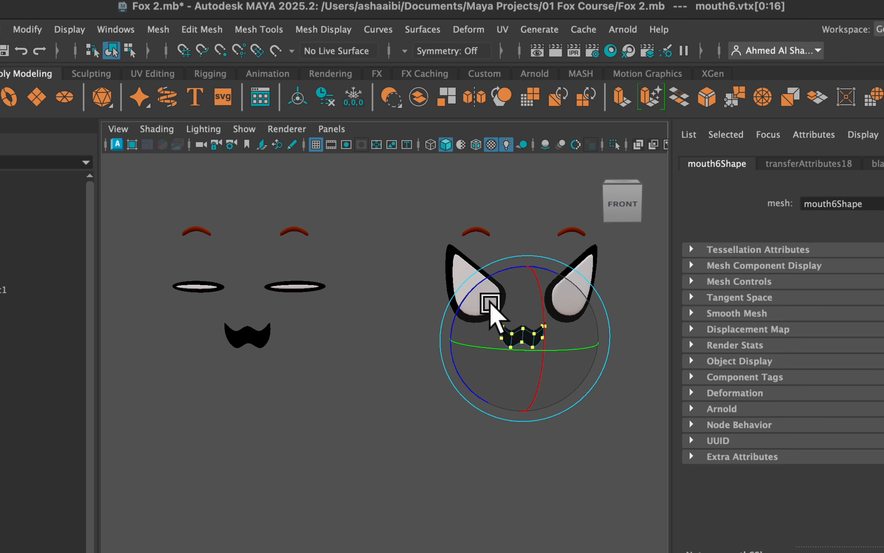
drag(476, 288, 488, 381)
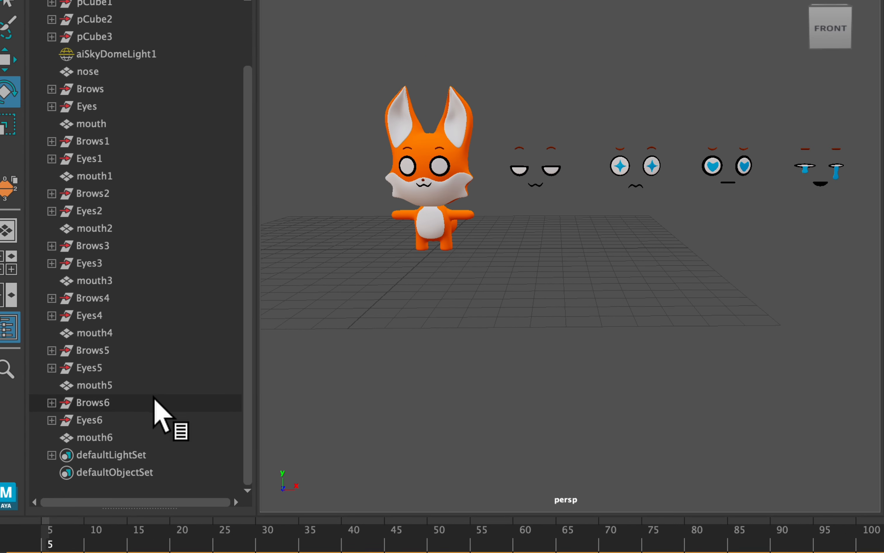
Select the eye groups Eyes6, Eyes5, Eyes4, Eyes3, Eyes2 and Eyes1, adding the fox's own Eyes group last.
click(105, 421)
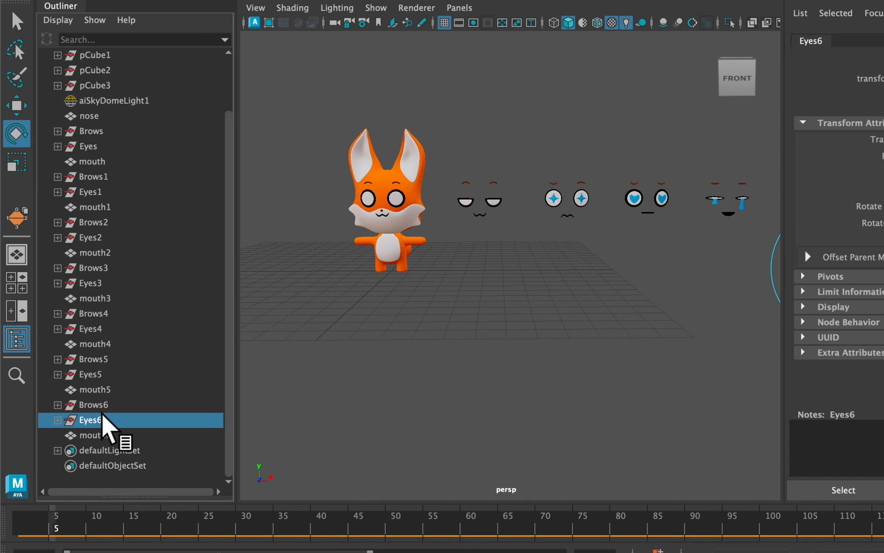
alt+middle_drag(453, 261, 322, 263)
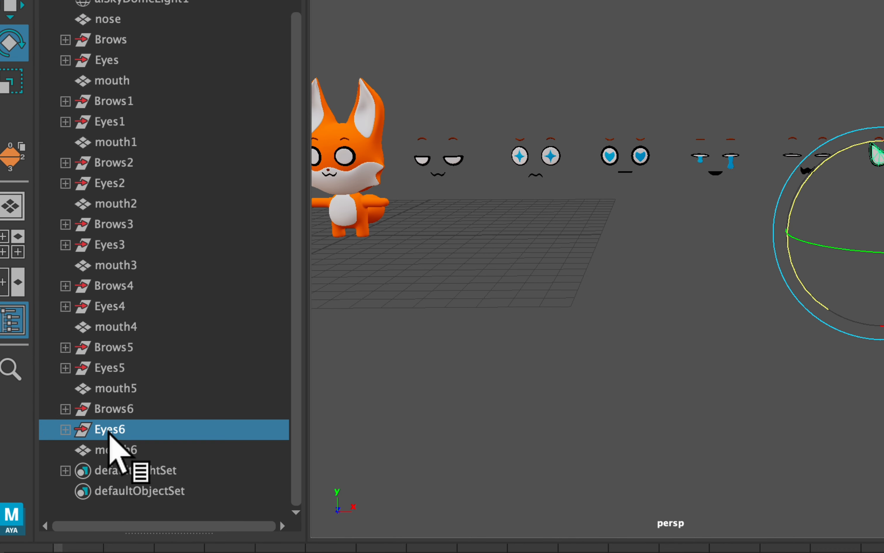
middle_drag(109, 431, 124, 369)
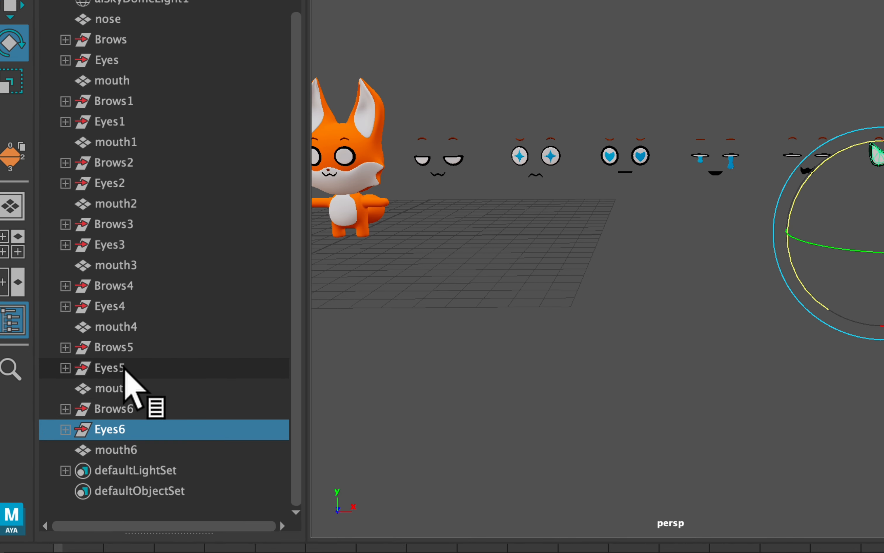
ctrl+click(125, 369)
ctrl+click(124, 308)
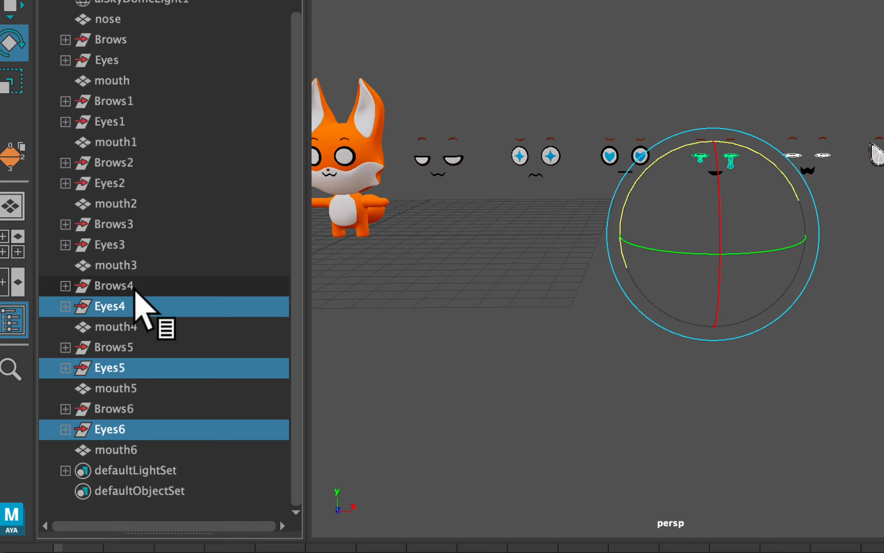
ctrl+click(106, 244)
ctrl+click(104, 183)
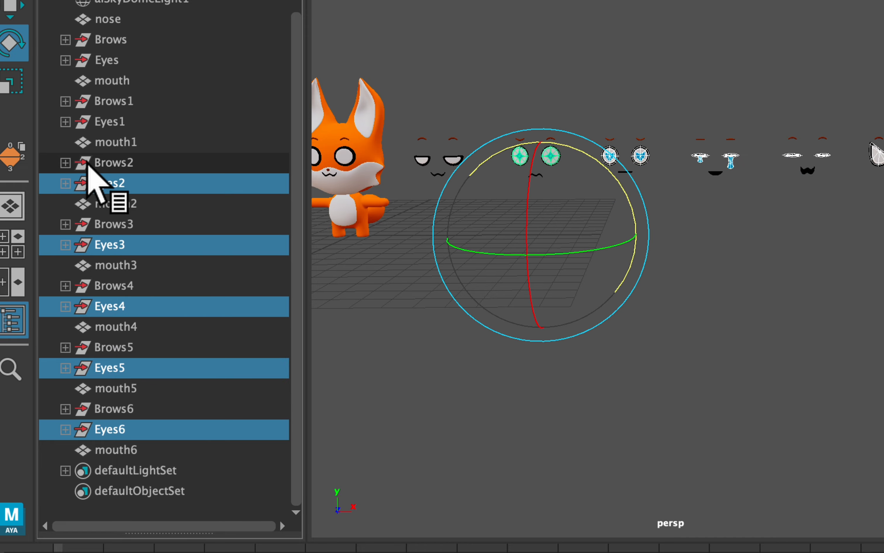
ctrl+click(116, 122)
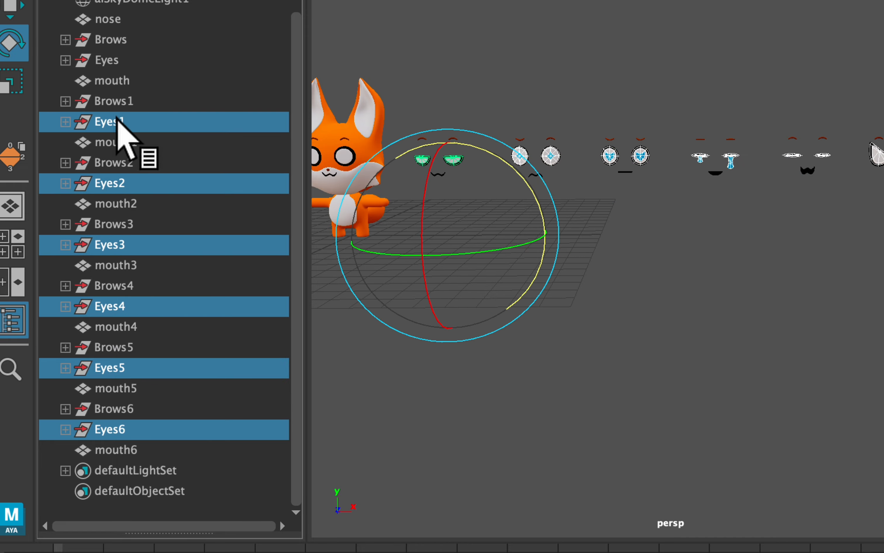
alt+middle_drag(416, 112, 498, 132)
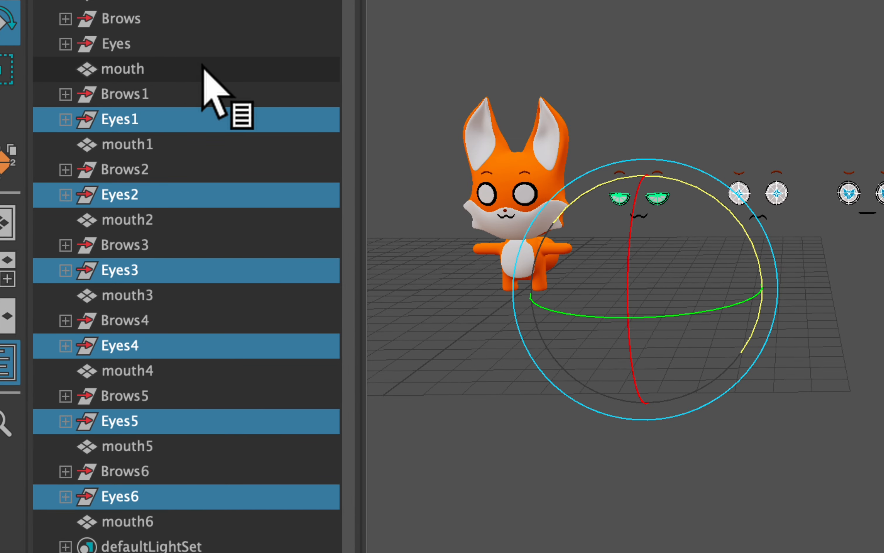
ctrl+click(166, 51)
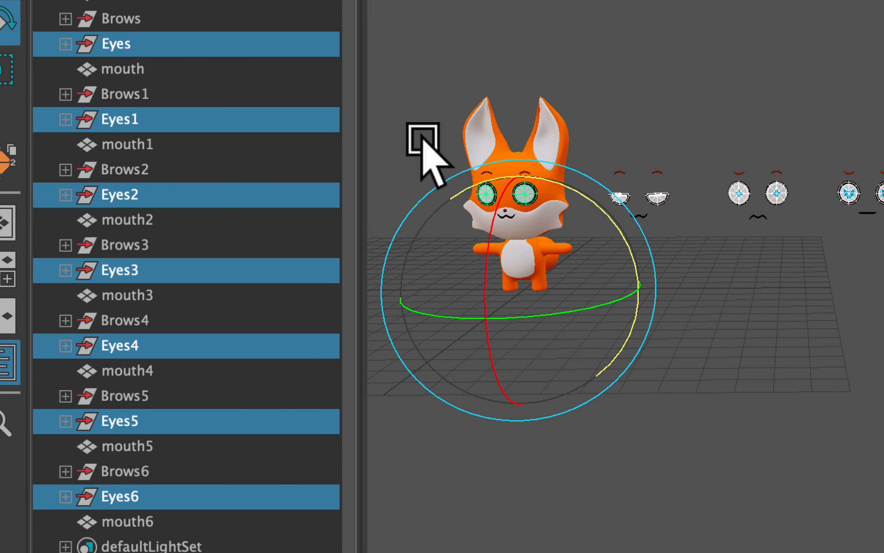
Switch to the Rigging menu set and create a blend shape with node name Eyes from the selected eye groups.
key(f)
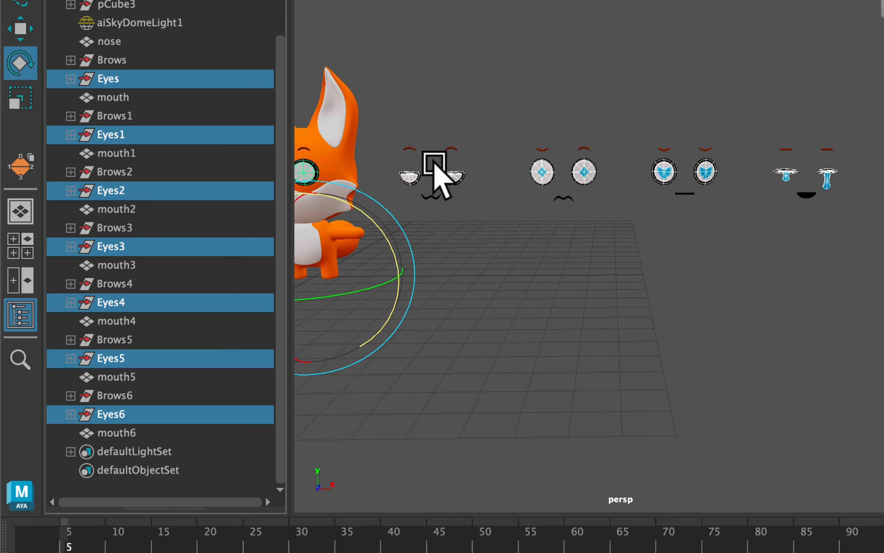
scroll(435, 161, down, 2)
alt+middle_drag(435, 161, 527, 182)
scroll(530, 186, up, 5)
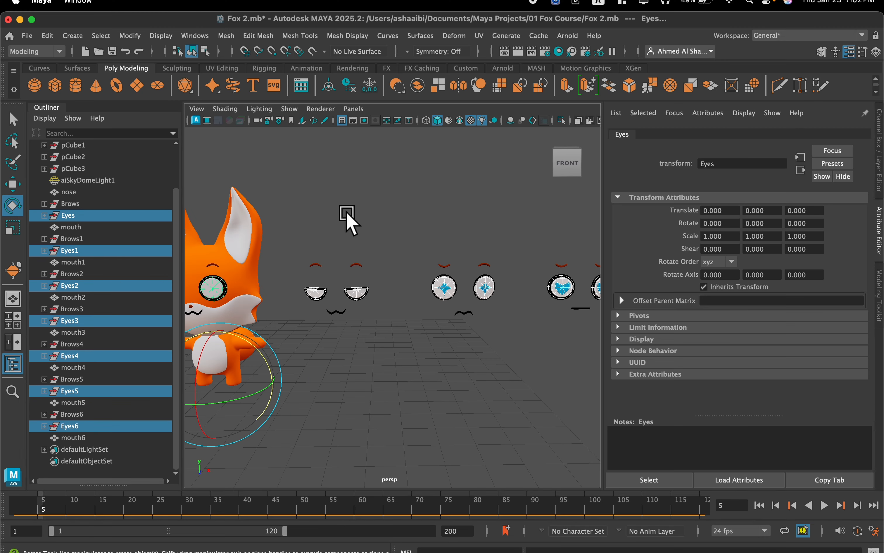
alt+drag(348, 219, 434, 207)
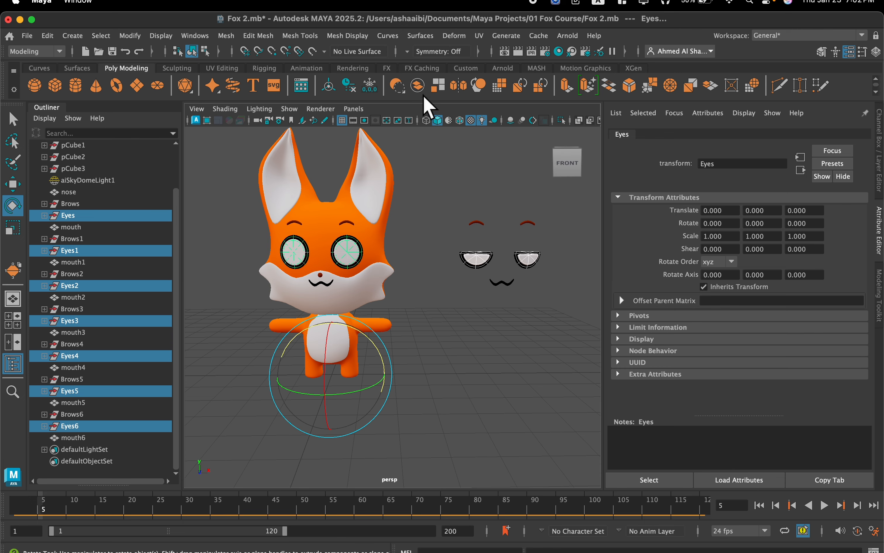
click(49, 53)
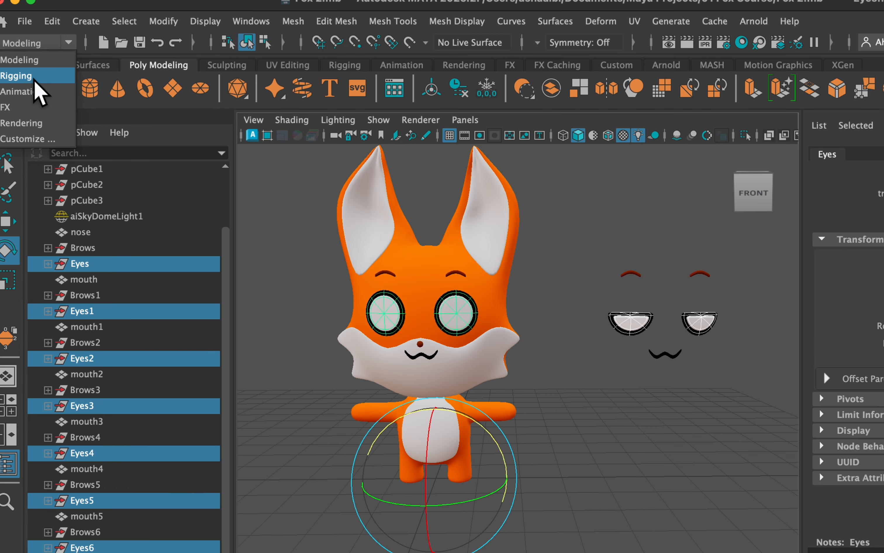
click(33, 77)
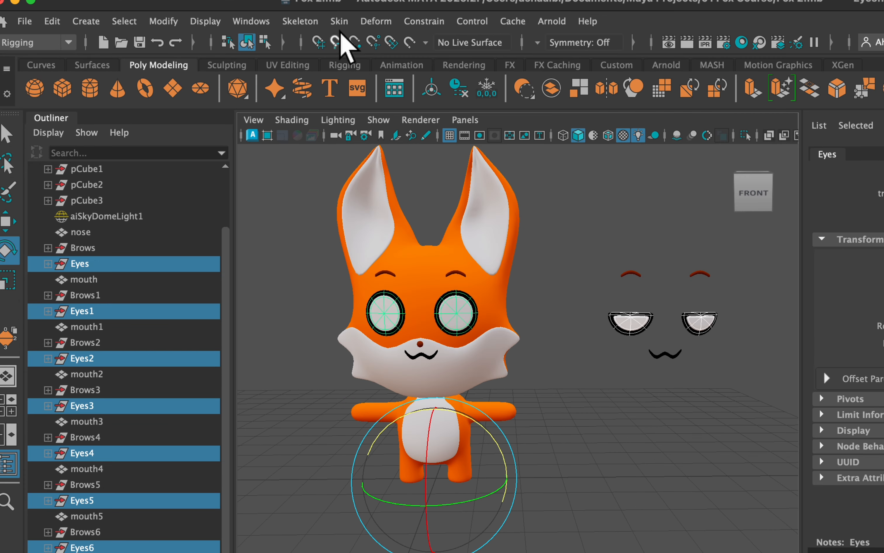
click(369, 21)
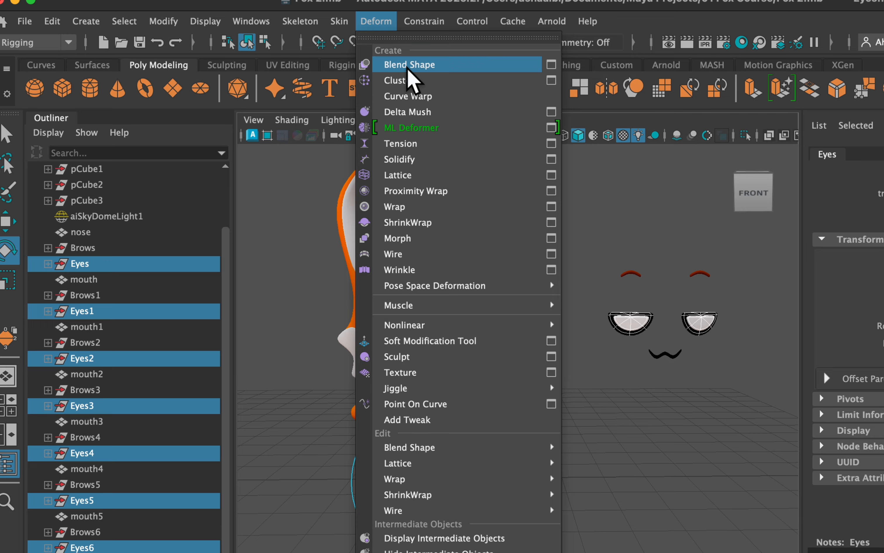
click(550, 65)
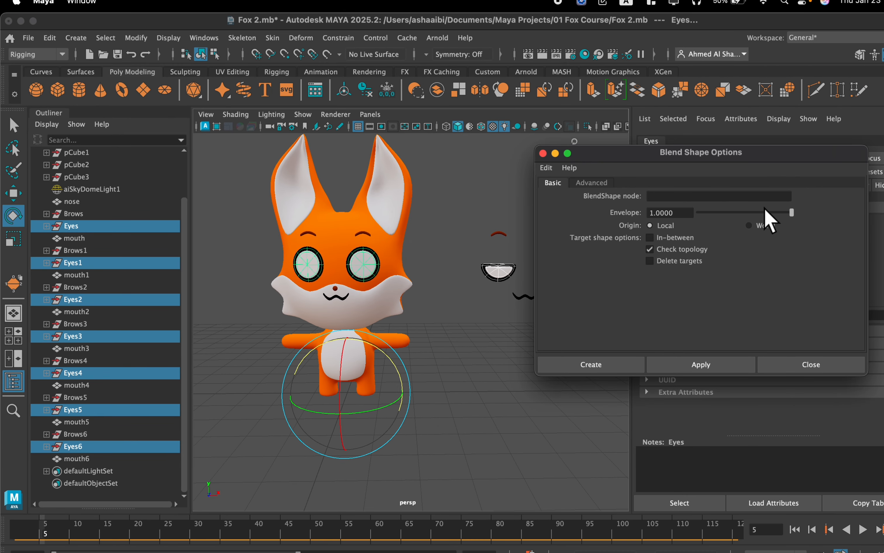
drag(704, 162, 621, 170)
click(619, 203)
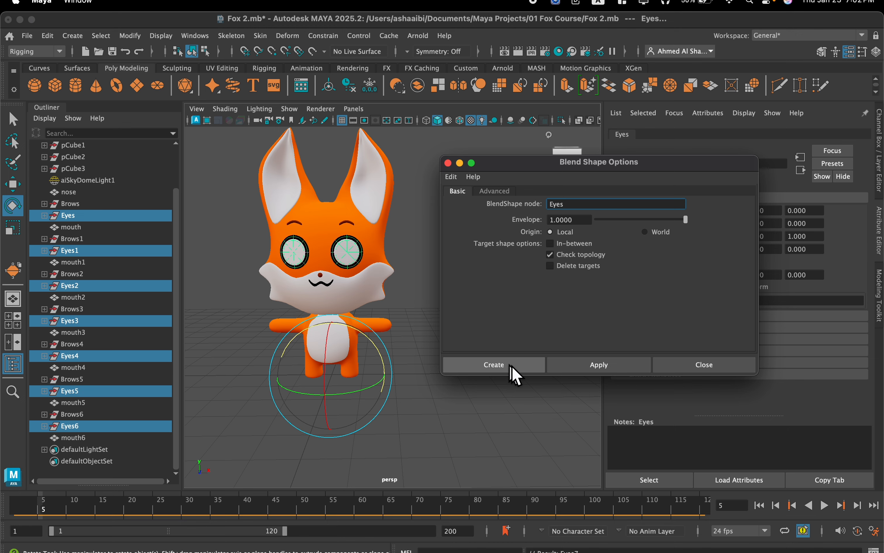
click(510, 365)
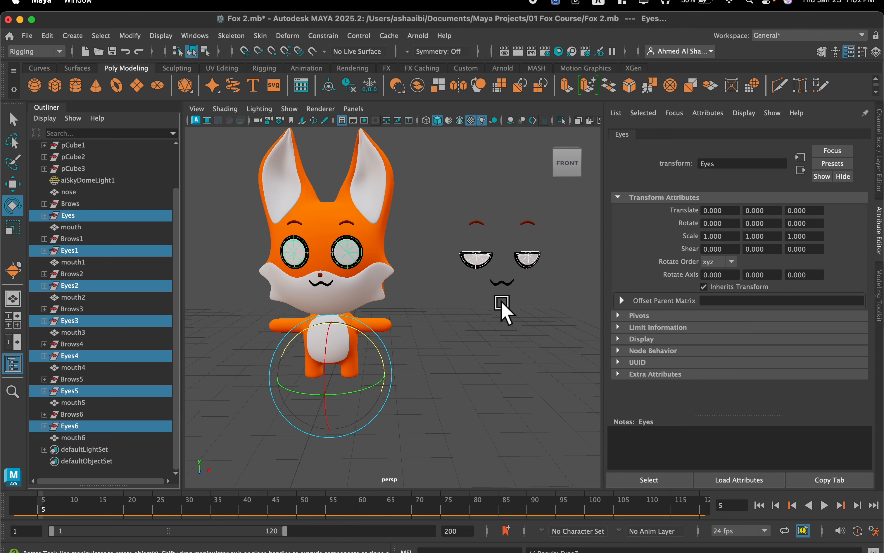
Select the fox's eyeR cylinder, expand its Eyes7 blend shape input and test the Eyes6 to Eyes1 target weights.
click(881, 150)
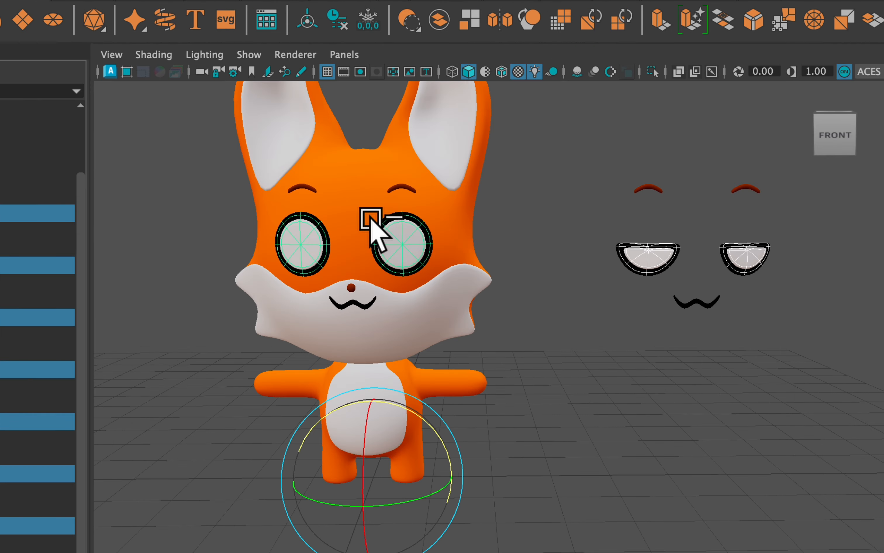
click(405, 243)
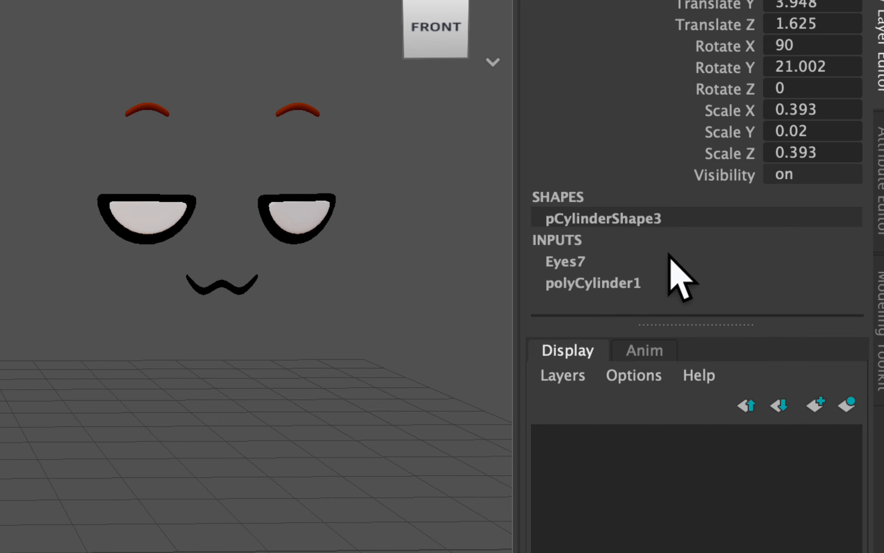
click(575, 260)
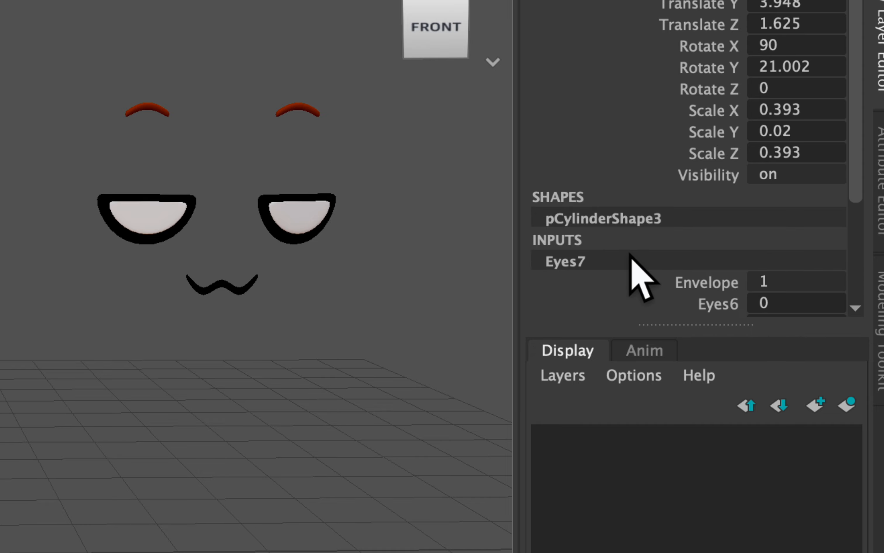
scroll(631, 262, down, 3)
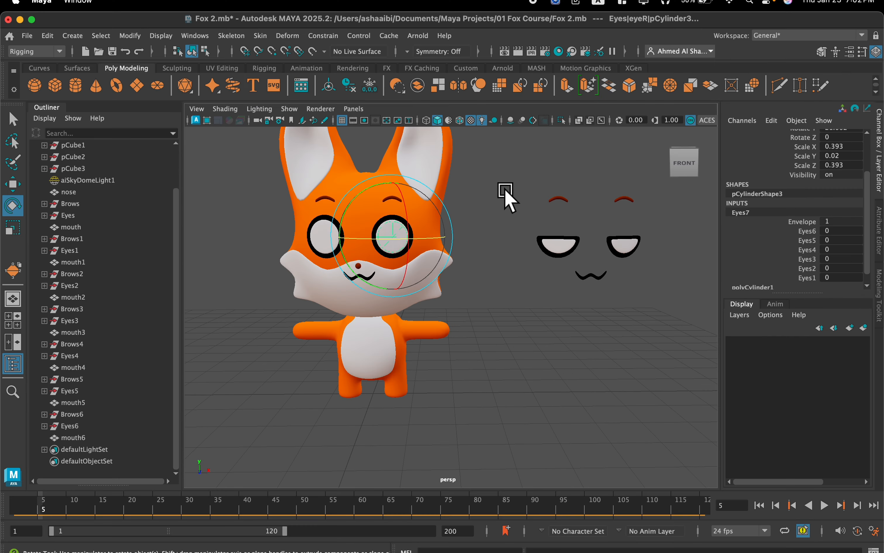
scroll(504, 205, up, 5)
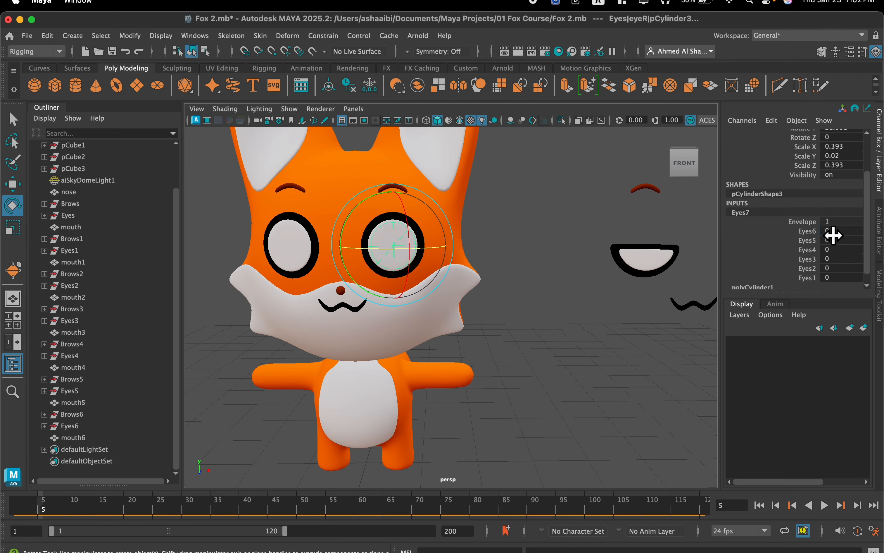
drag(838, 229, 833, 277)
drag(838, 231, 838, 258)
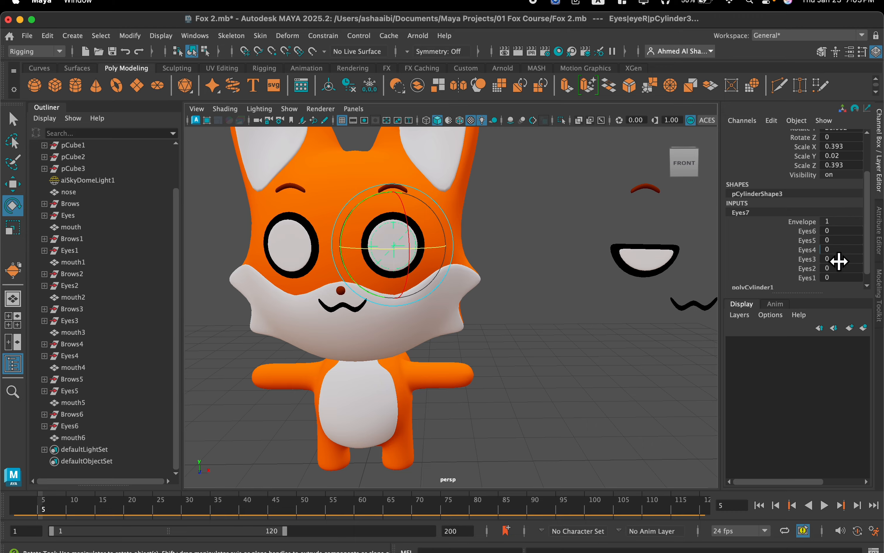
Undo the last two operations and deselect all the mouths.
key(super+z)
key(super+z)
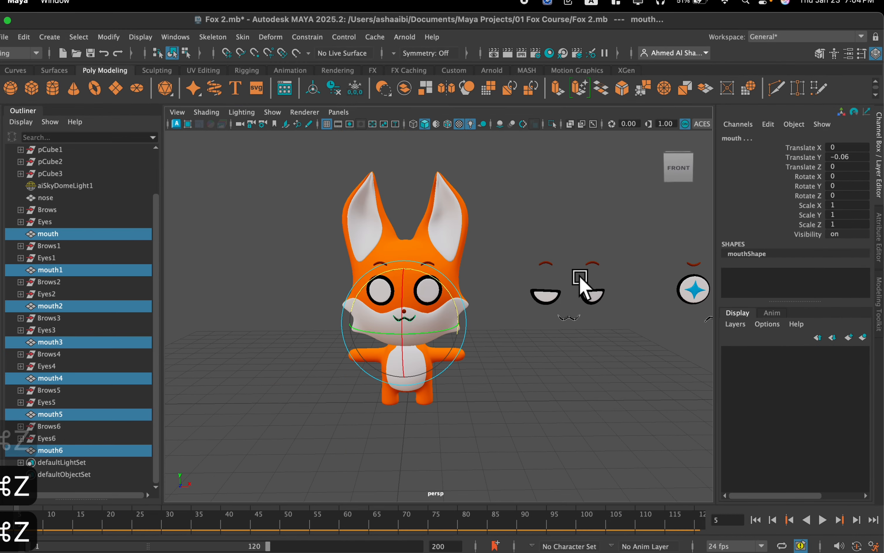
alt+middle_drag(581, 289, 382, 273)
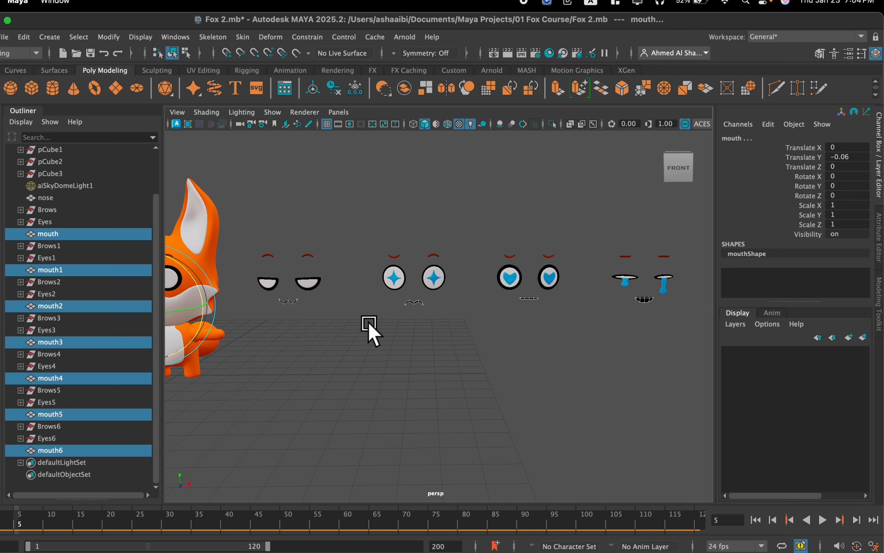
click(418, 342)
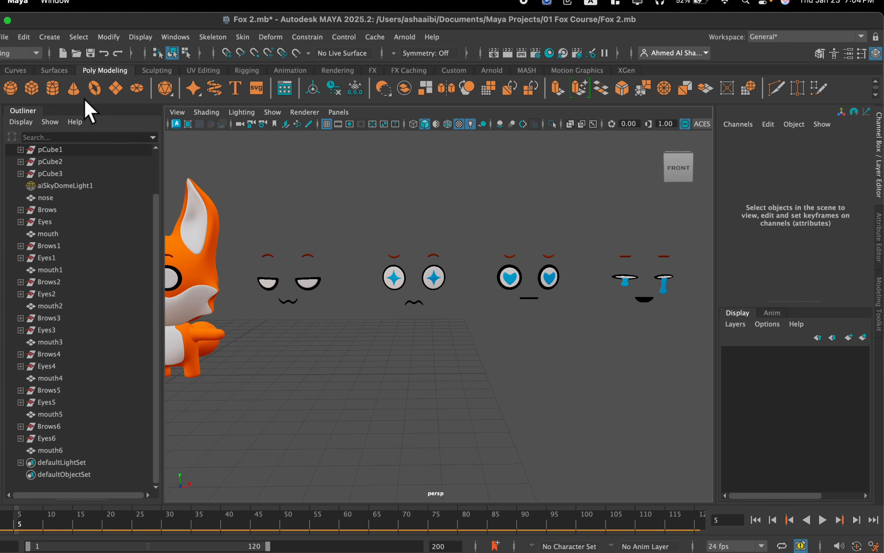
Switch to the front view and examine the mouth placement on the star-eyed and half-closed-eyed faces.
key(space)
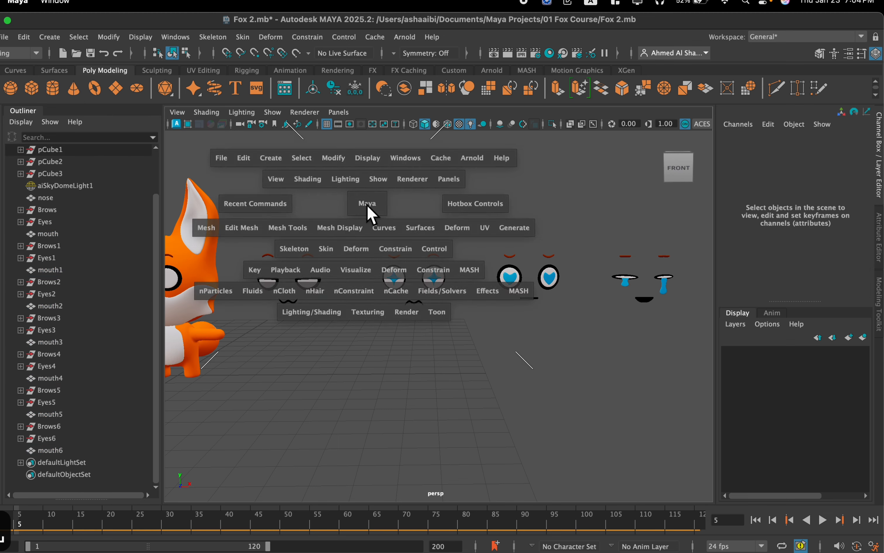
key(space)
scroll(368, 375, down, 3)
scroll(377, 341, down, 1)
scroll(511, 311, down, 1)
alt+middle_drag(534, 318, 379, 301)
scroll(378, 298, up, 1)
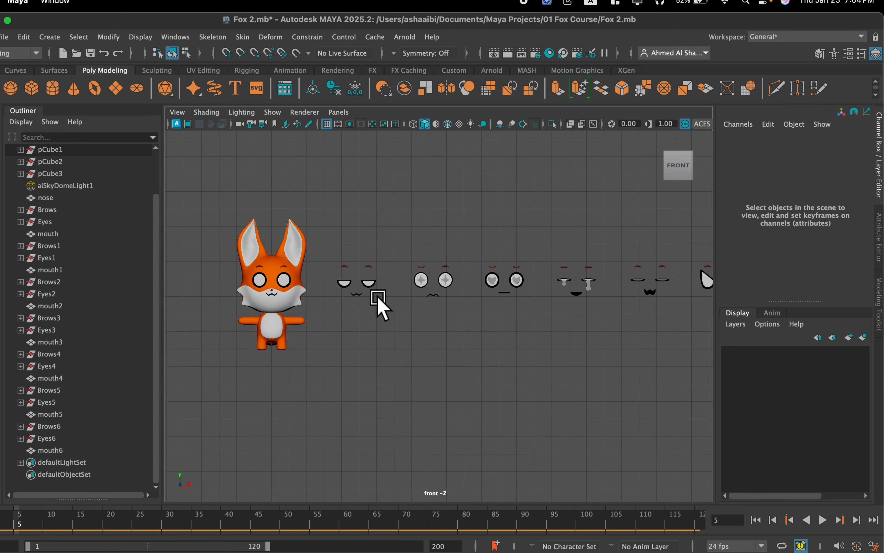
scroll(310, 297, up, 4)
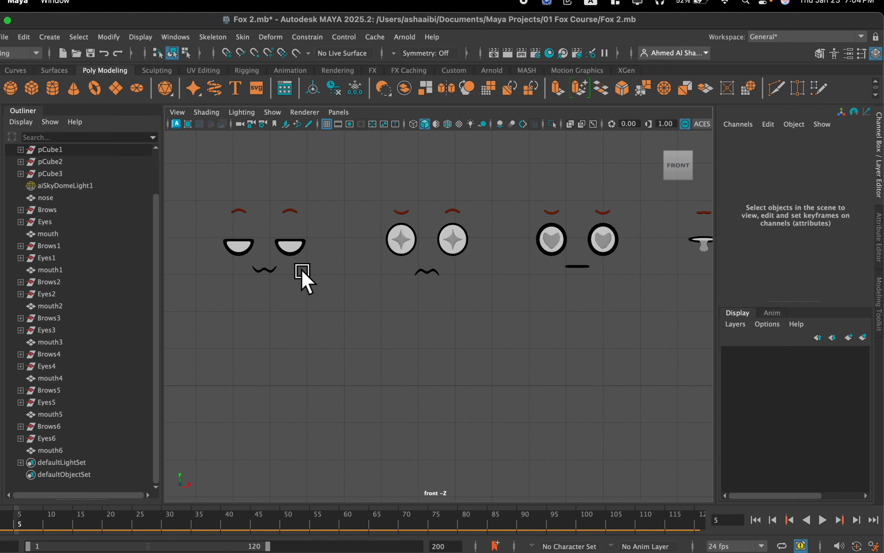
scroll(419, 280, up, 2)
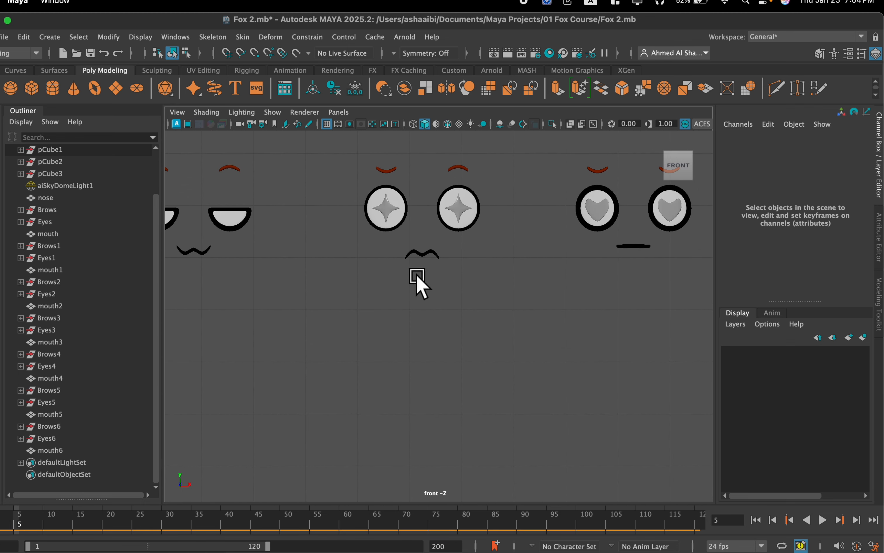
scroll(397, 264, up, 1)
alt+middle_drag(396, 253, 371, 312)
scroll(388, 318, up, 2)
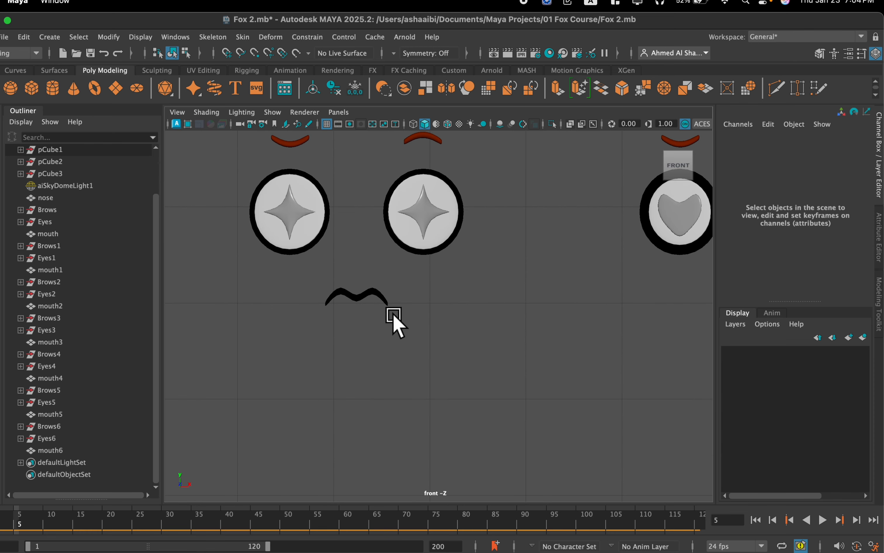
scroll(369, 289, down, 5)
scroll(476, 271, up, 5)
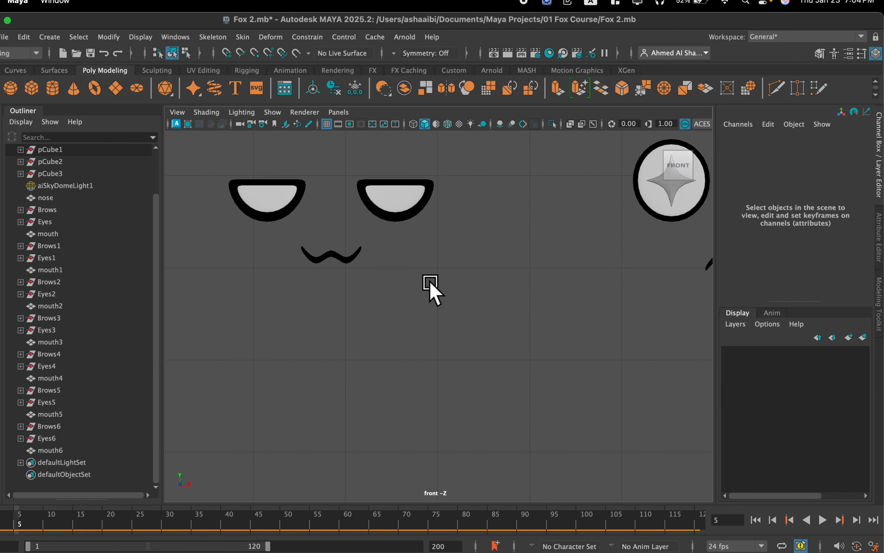
Select all vertices of the mouth on the half-closed-eyed face and move them slightly down.
scroll(328, 241, up, 1)
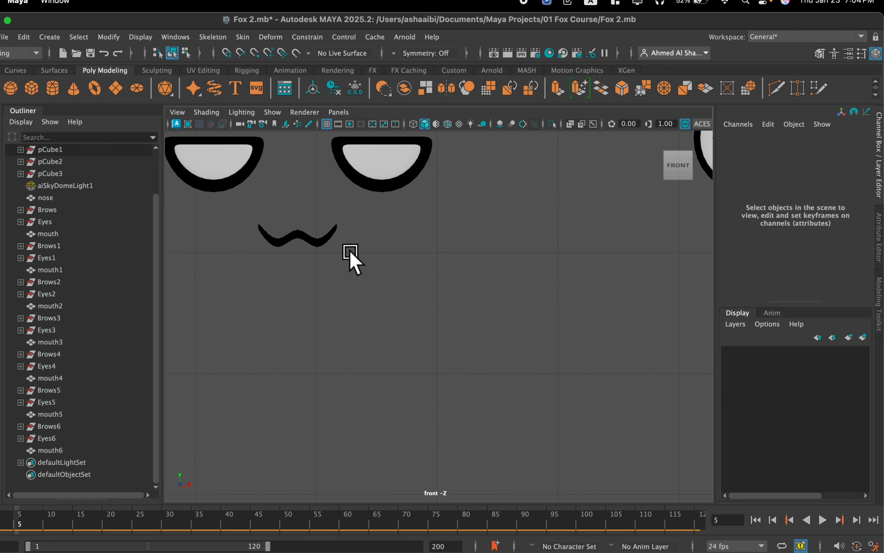
scroll(353, 256, down, 5)
scroll(358, 285, up, 4)
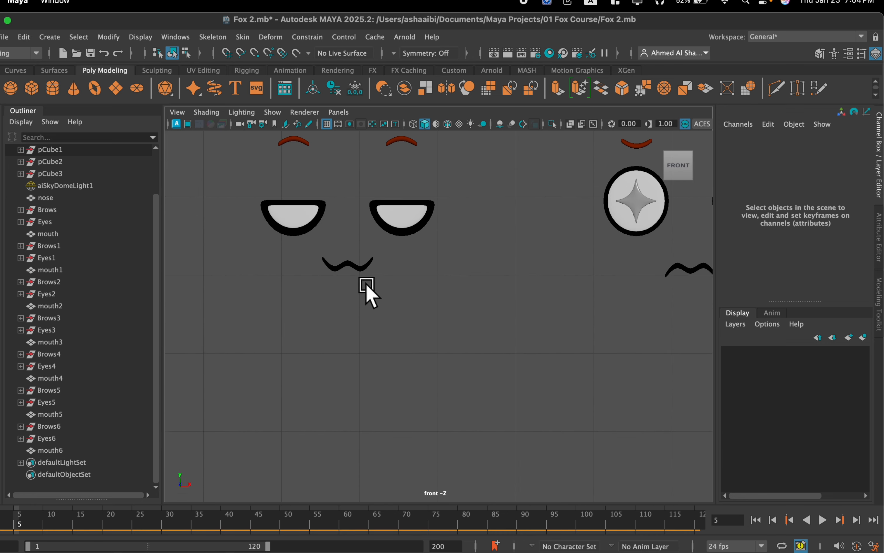
scroll(367, 285, up, 2)
click(327, 252)
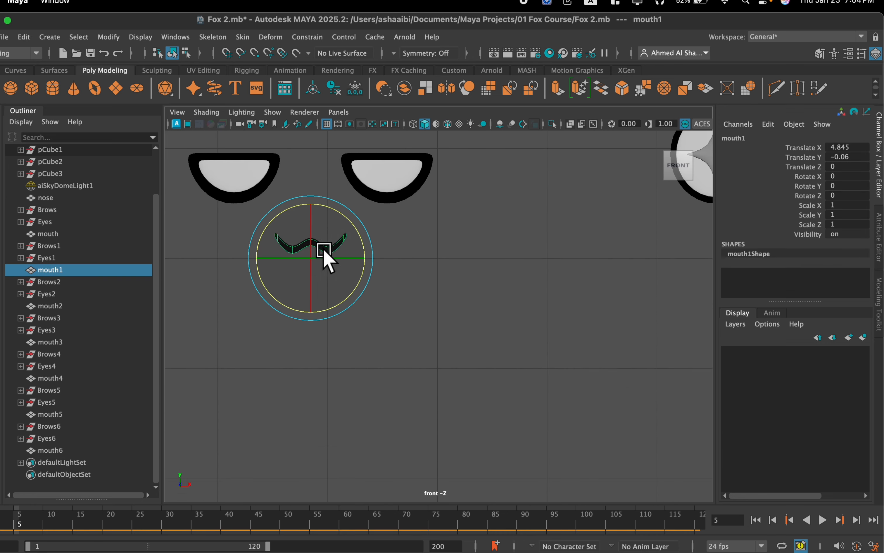
right_click(327, 252)
click(265, 197)
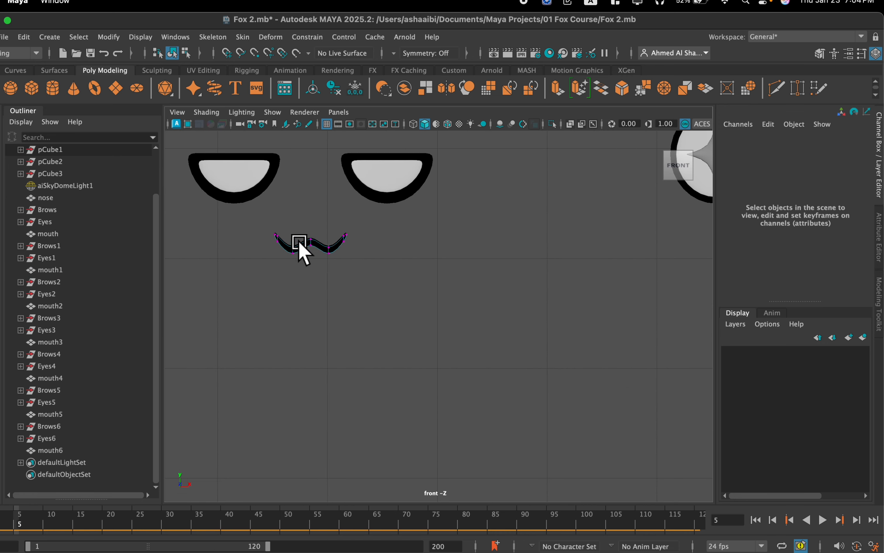
double_click(324, 248)
key(w)
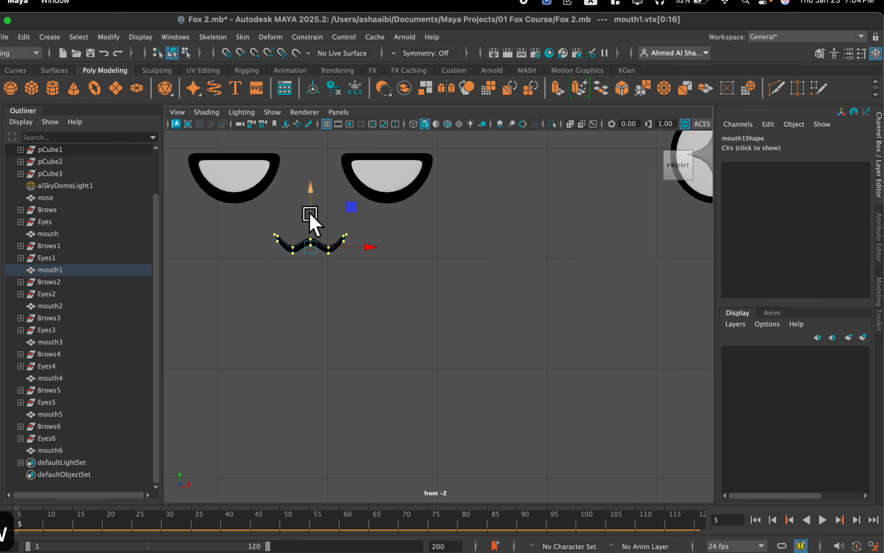
drag(308, 213, 313, 225)
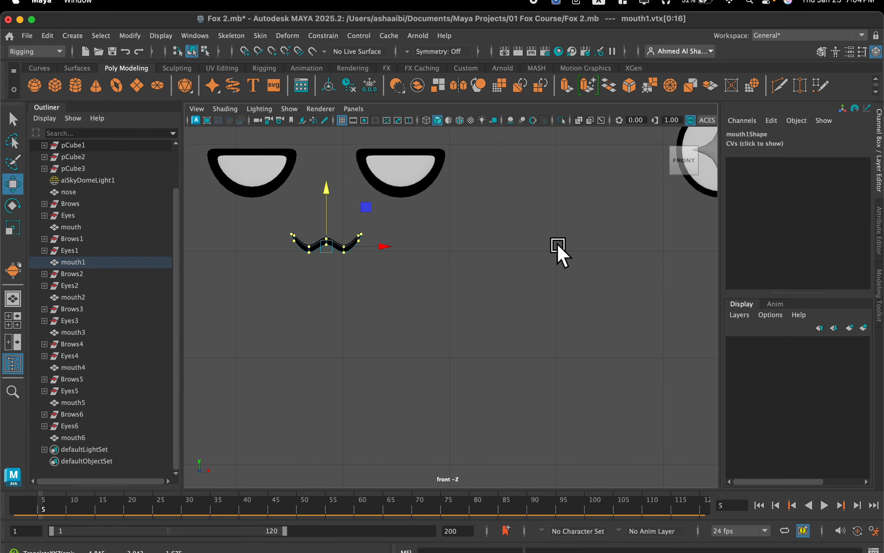
Examine the mouth placement on the star-eyed face relative to its eyes.
key(space)
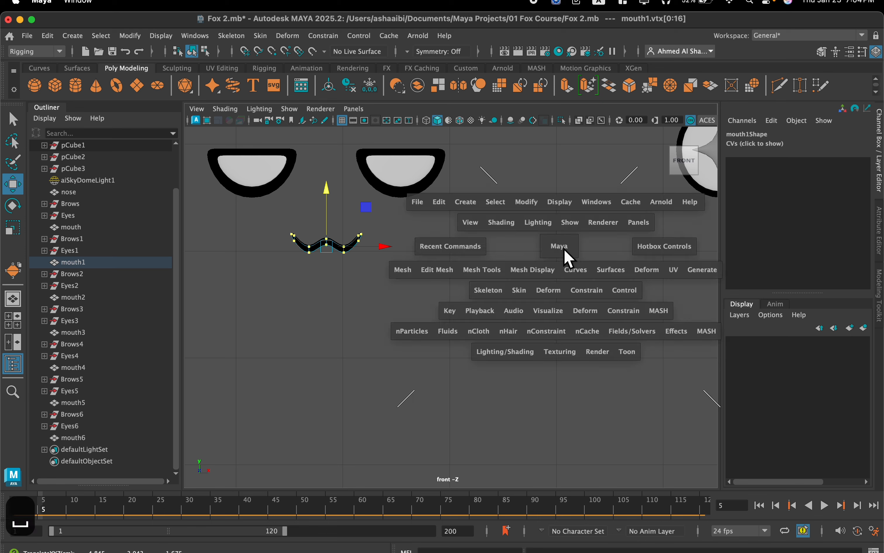
scroll(552, 242, down, 6)
scroll(552, 243, up, 2)
alt+drag(552, 242, 503, 248)
alt+middle_drag(503, 247, 385, 253)
scroll(385, 253, up, 3)
scroll(385, 253, up, 3)
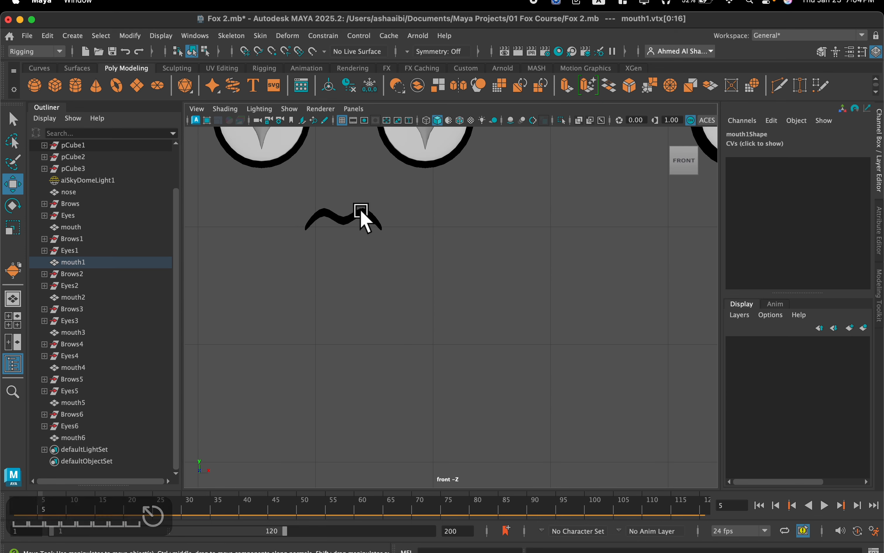
alt+middle_drag(361, 211, 436, 287)
scroll(444, 304, up, 4)
scroll(437, 272, down, 8)
scroll(428, 279, up, 4)
Select all vertices of the straight mouth on the heart-eyed face and move them down.
alt+middle_drag(475, 271, 245, 273)
scroll(401, 294, up, 3)
scroll(401, 295, up, 3)
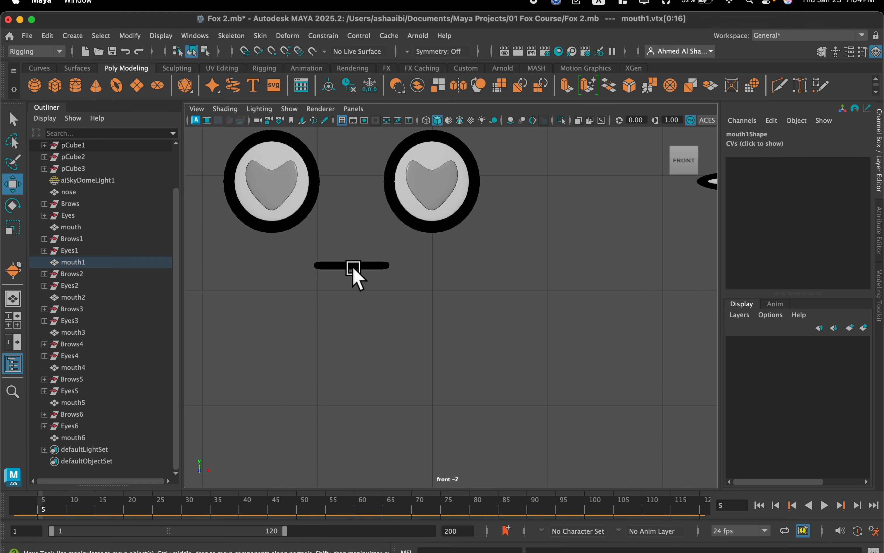
click(348, 264)
right_drag(351, 207, 301, 204)
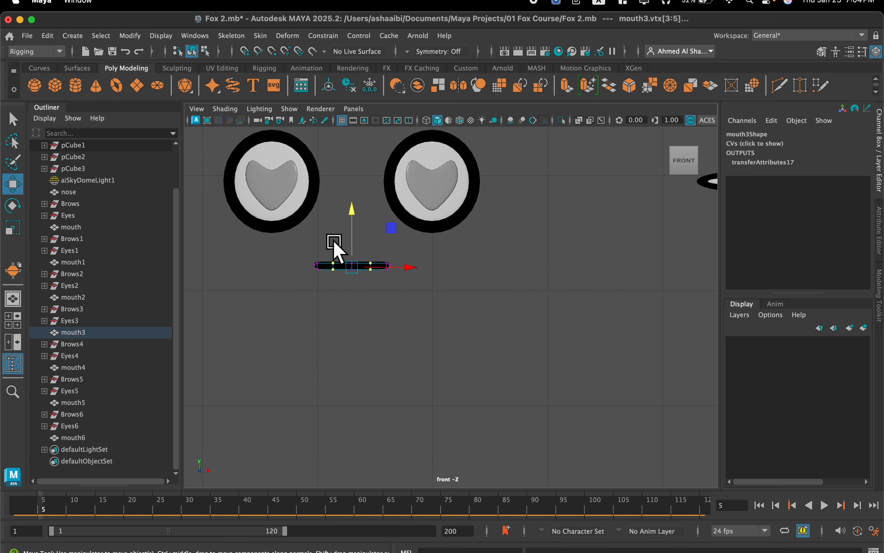
drag(350, 233, 352, 242)
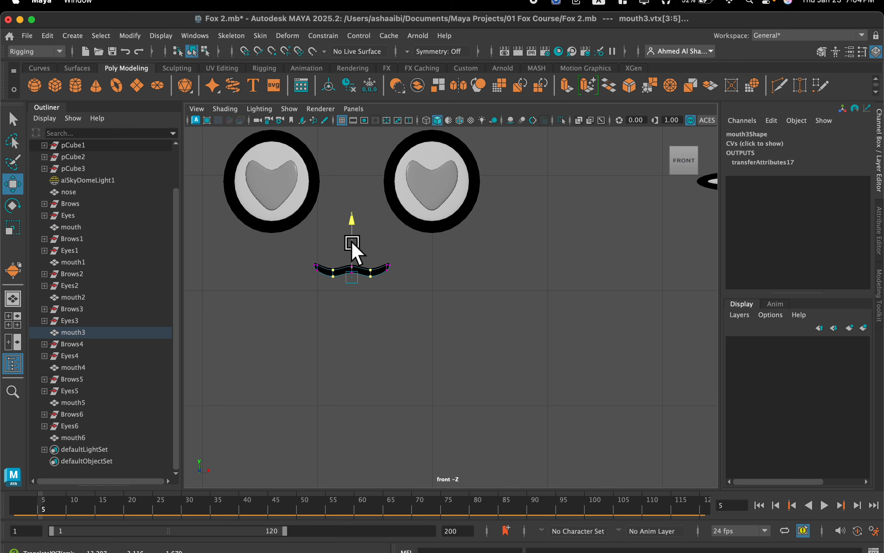
key(super+z)
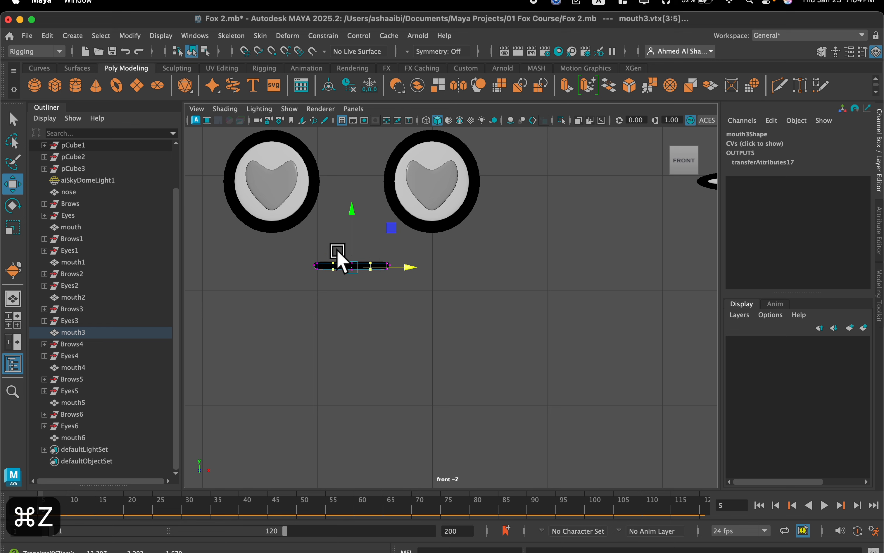
double_click(324, 264)
drag(351, 231, 351, 253)
Select all vertices of the half-round mouth on the teary-eyed face and move them slightly down.
scroll(438, 247, down, 5)
alt+middle_drag(474, 250, 308, 231)
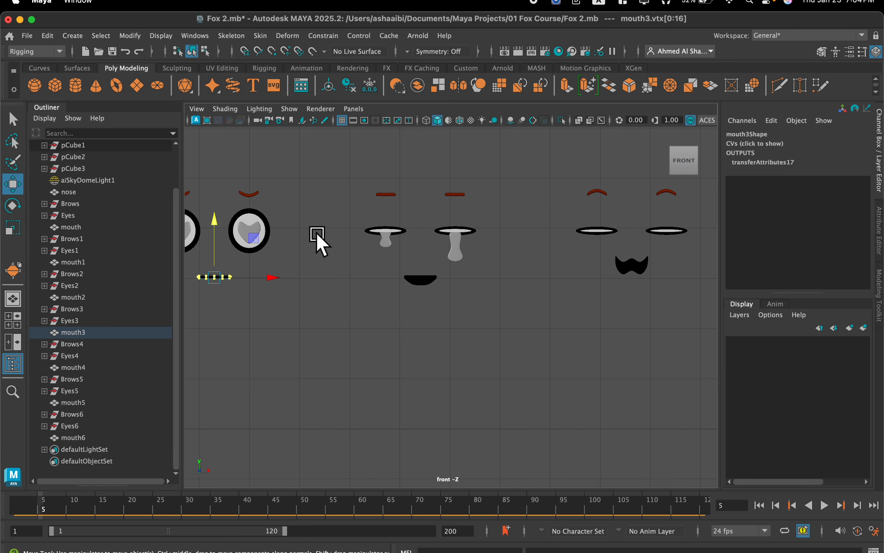
scroll(365, 252, up, 5)
alt+middle_drag(366, 209, 378, 231)
scroll(384, 248, up, 2)
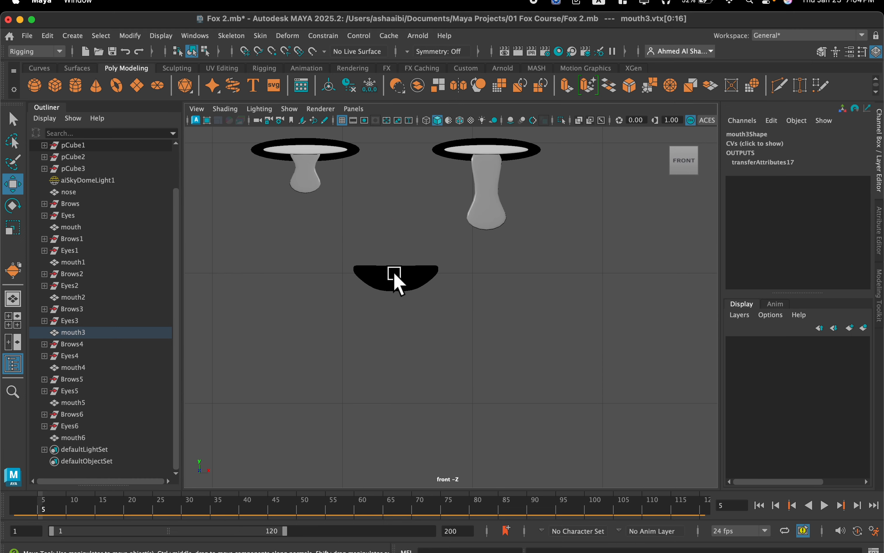
click(394, 279)
right_drag(347, 209, 321, 192)
double_click(378, 273)
drag(394, 248, 396, 256)
Select all vertices of the open, wavy mouth on the narrow-eyed face and move them down.
alt+middle_drag(429, 254, 186, 271)
alt+middle_drag(484, 243, 211, 247)
scroll(382, 255, up, 1)
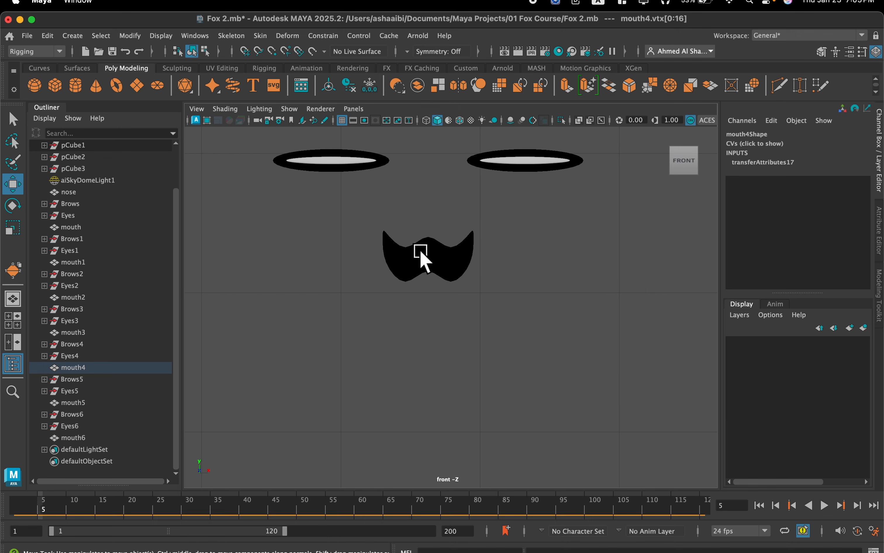
click(419, 257)
right_drag(418, 257, 367, 206)
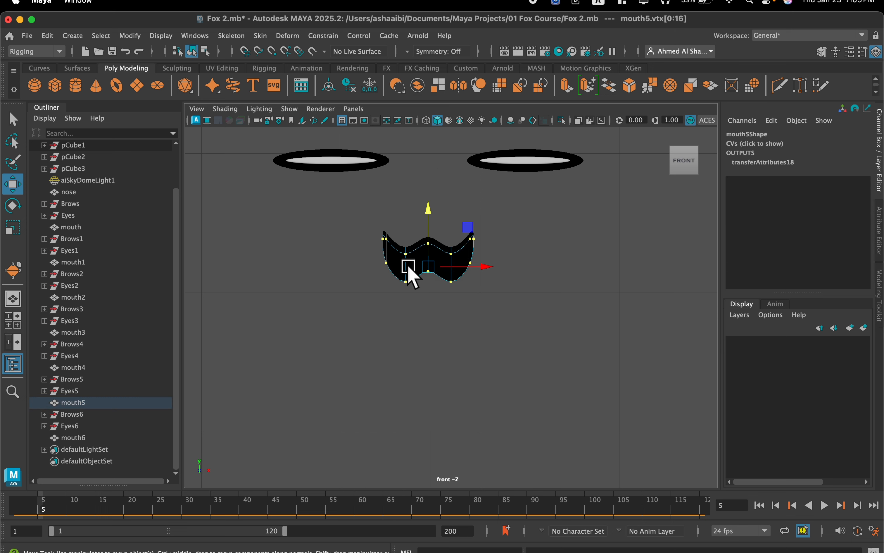
drag(429, 234, 432, 268)
Select all vertices of the mouth on the angry-eyed face and move them up closer to the eyes.
alt+middle_drag(453, 241, 243, 244)
alt+right_drag(584, 252, 413, 249)
alt+middle_drag(615, 313, 476, 301)
scroll(435, 301, up, 7)
scroll(360, 276, up, 3)
alt+middle_drag(314, 286, 510, 298)
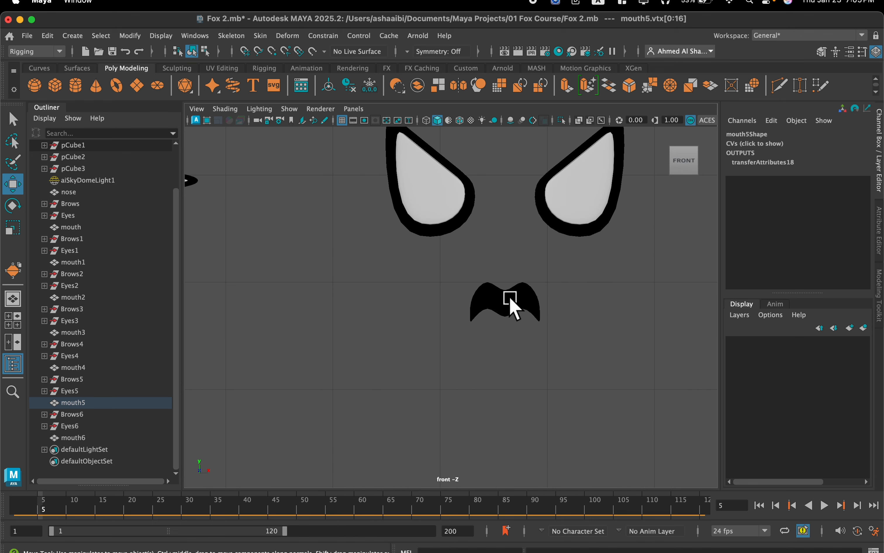
click(507, 307)
right_drag(479, 211, 444, 219)
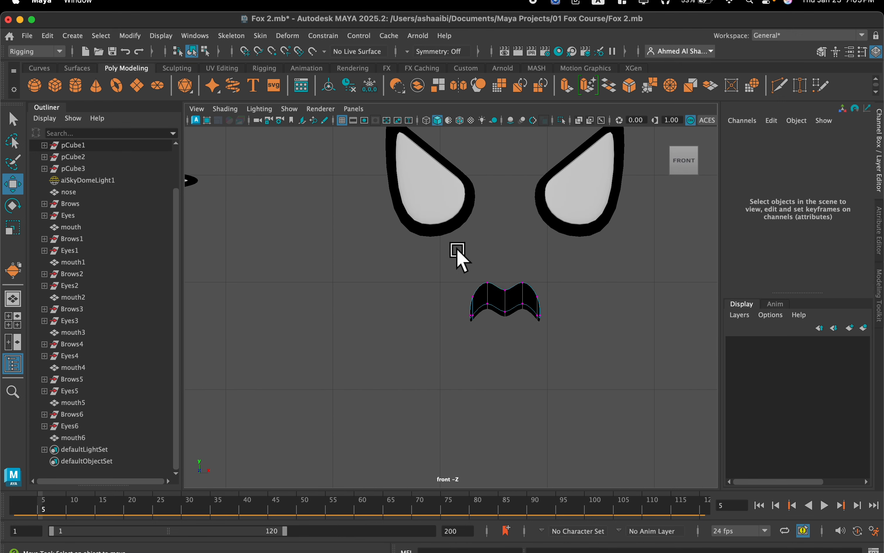
double_click(487, 300)
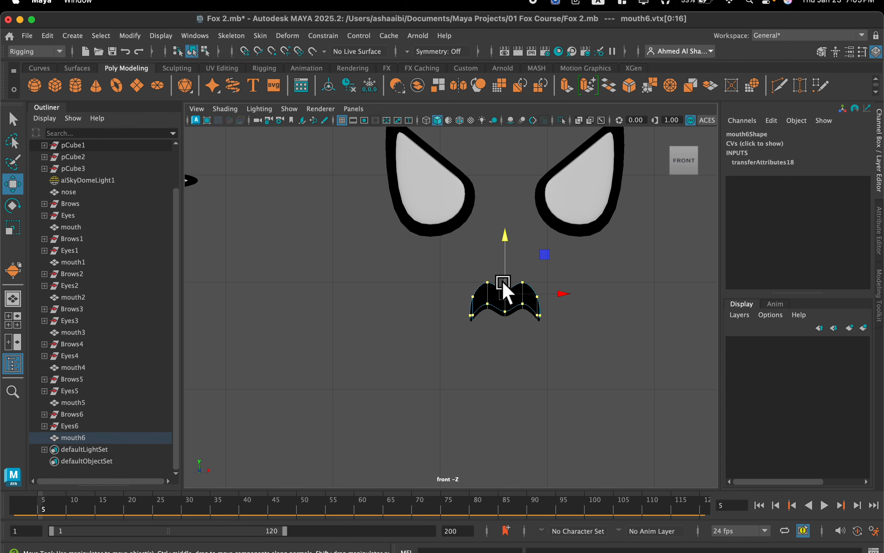
drag(504, 273, 505, 260)
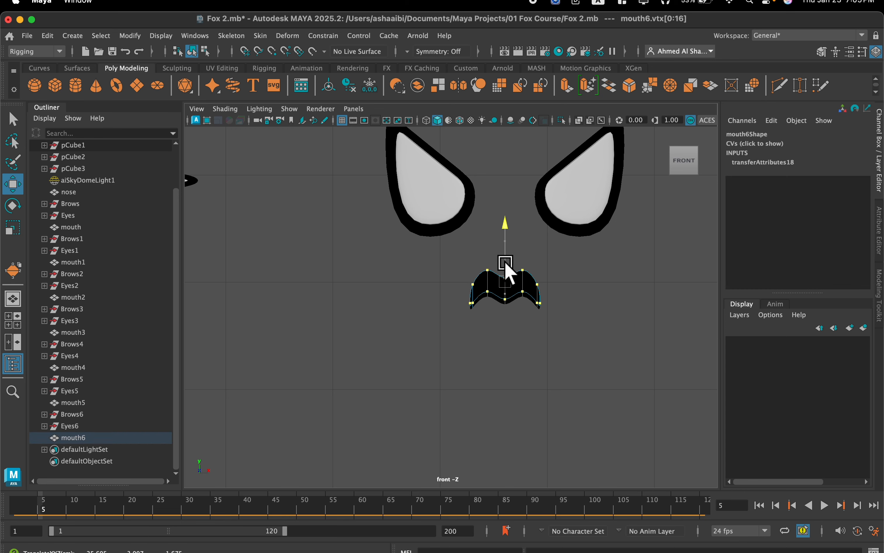
Select the target mouths from mouth6 to mouth1 in descending order, adding the original mouth last.
scroll(516, 310, down, 4)
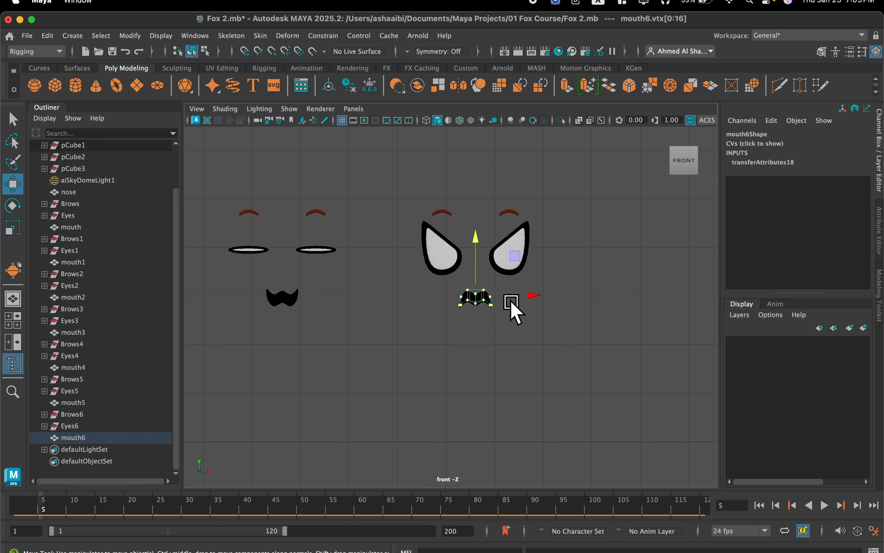
scroll(468, 322, down, 5)
alt+middle_drag(394, 322, 633, 303)
alt+middle_drag(350, 340, 431, 340)
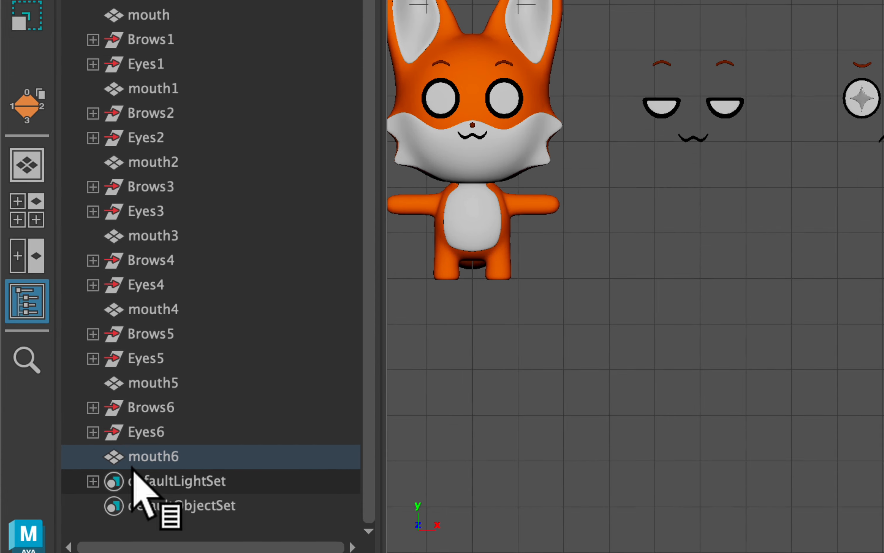
click(64, 438)
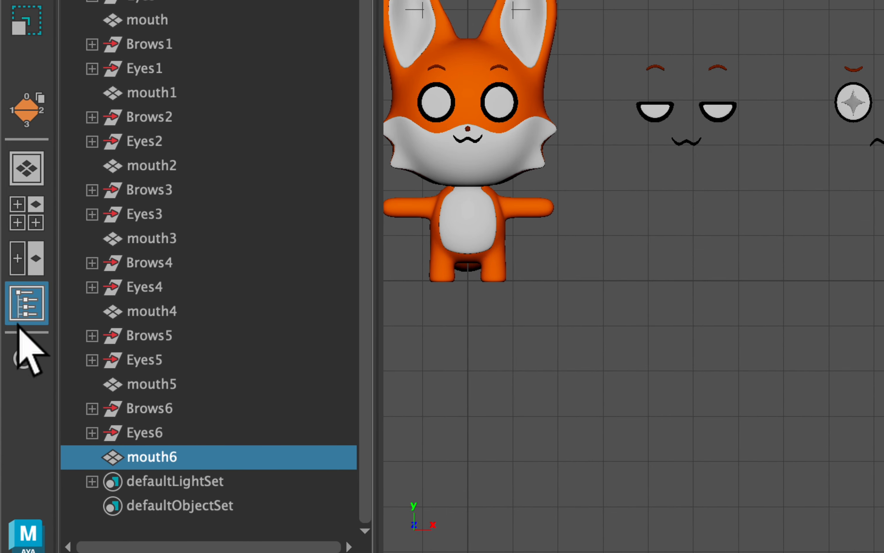
middle_drag(70, 455, 162, 393)
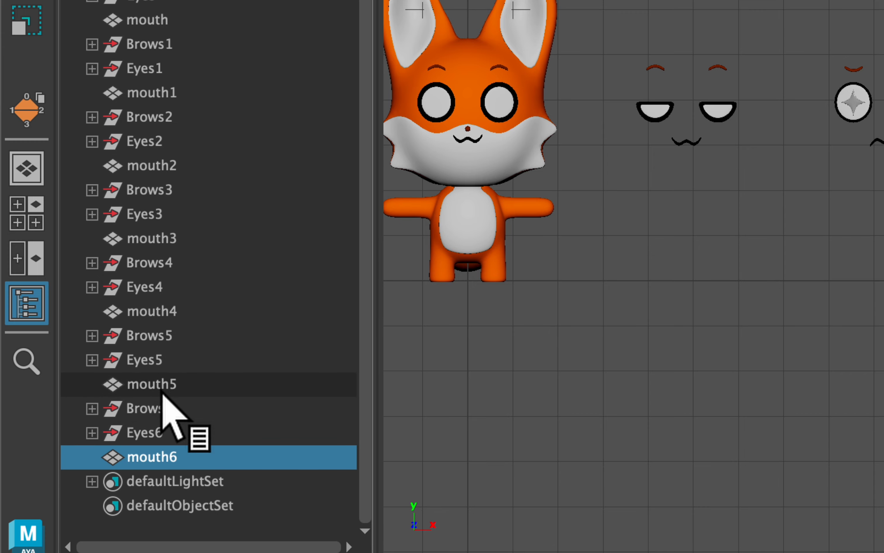
super+click(166, 381)
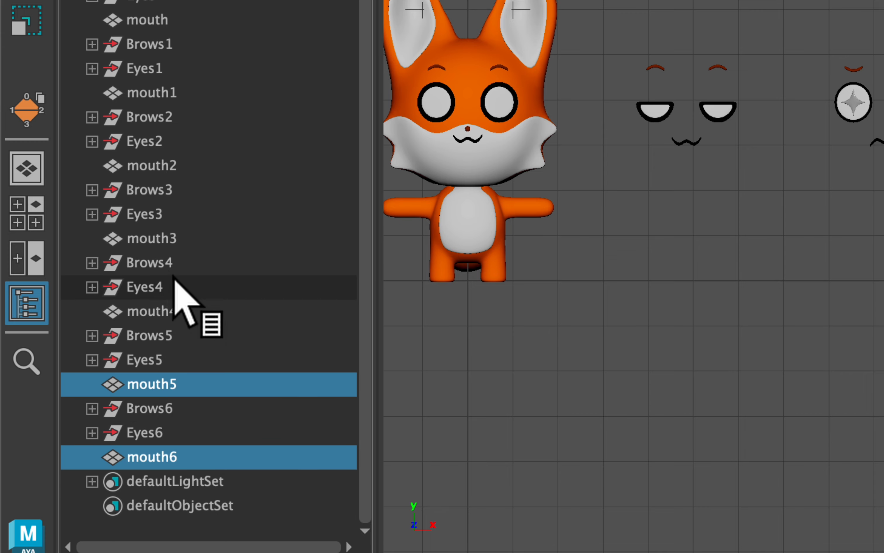
super+click(172, 313)
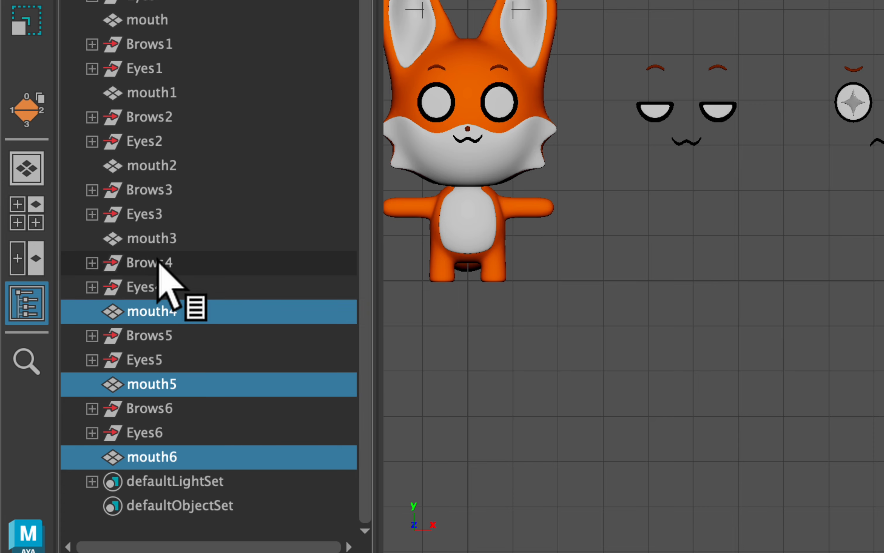
super+click(160, 241)
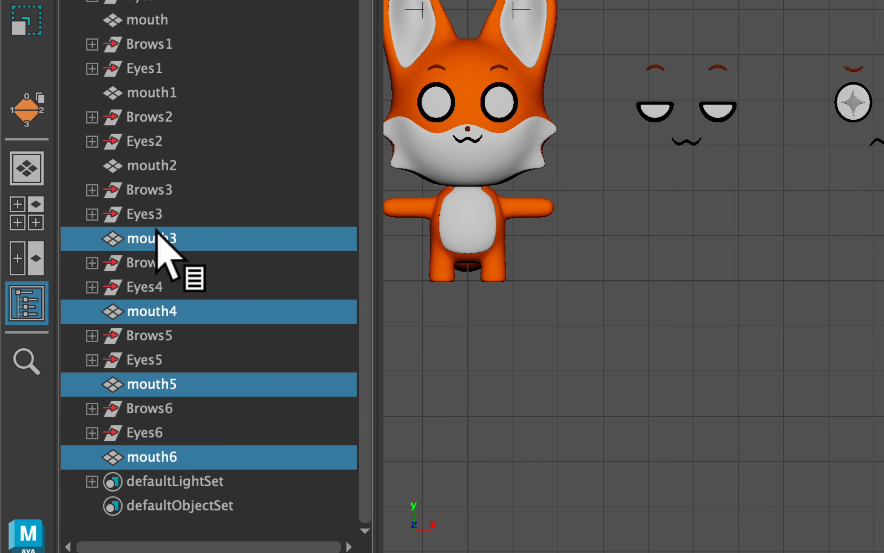
super+click(174, 167)
super+click(171, 92)
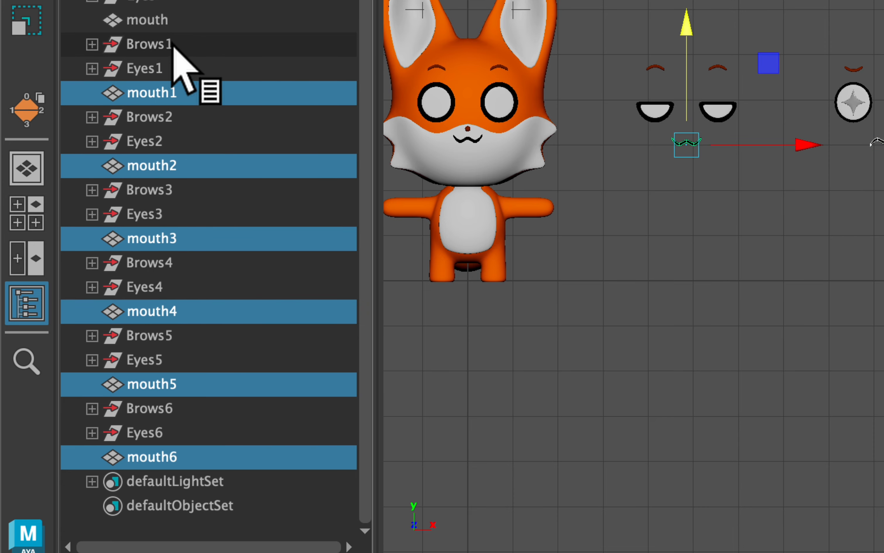
super+click(177, 22)
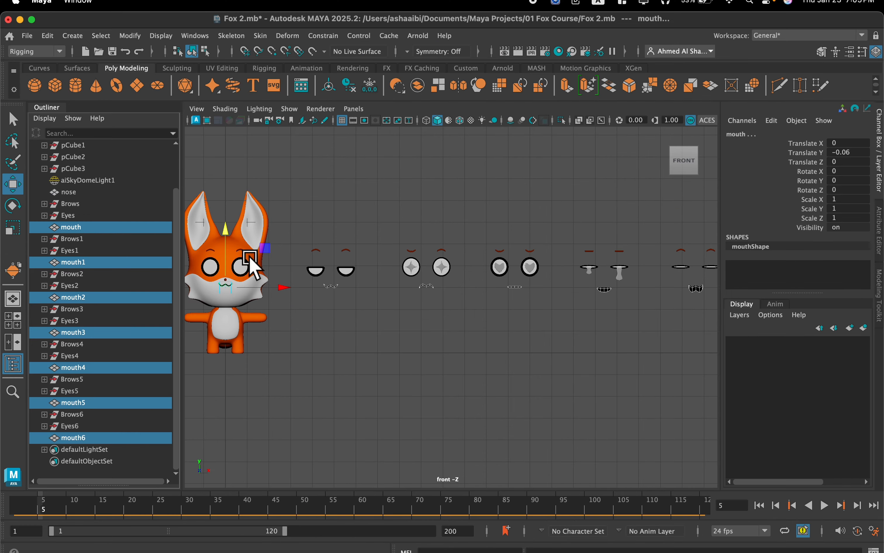
Create a blend shape with node name Mouths from the selected mouths.
alt+middle_drag(316, 198, 422, 196)
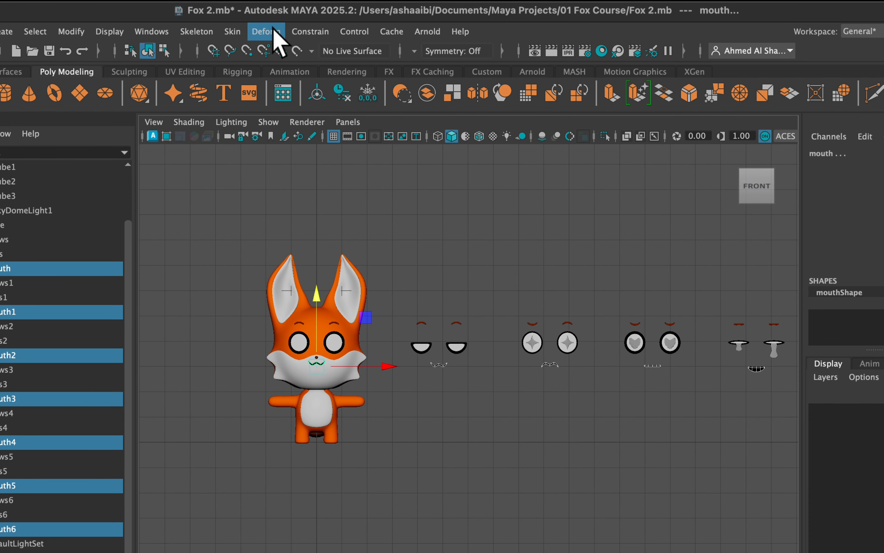
click(287, 35)
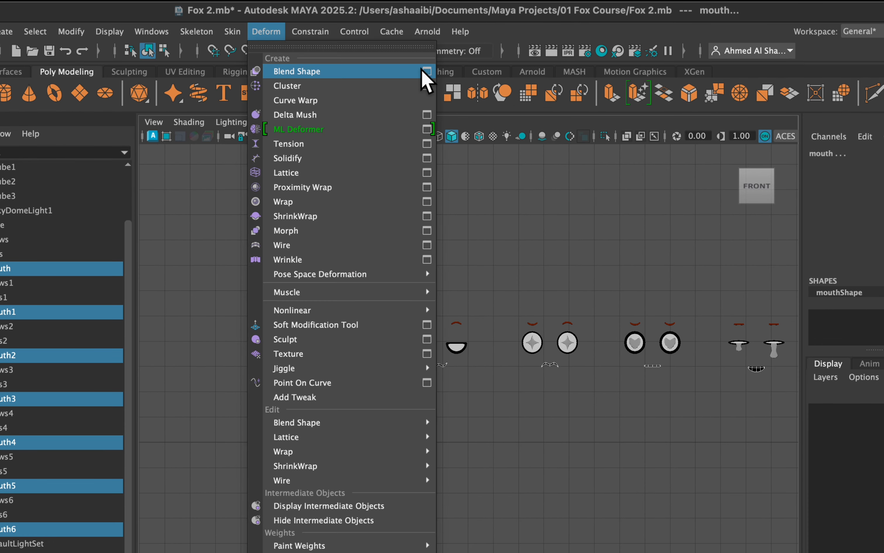
click(424, 71)
click(663, 234)
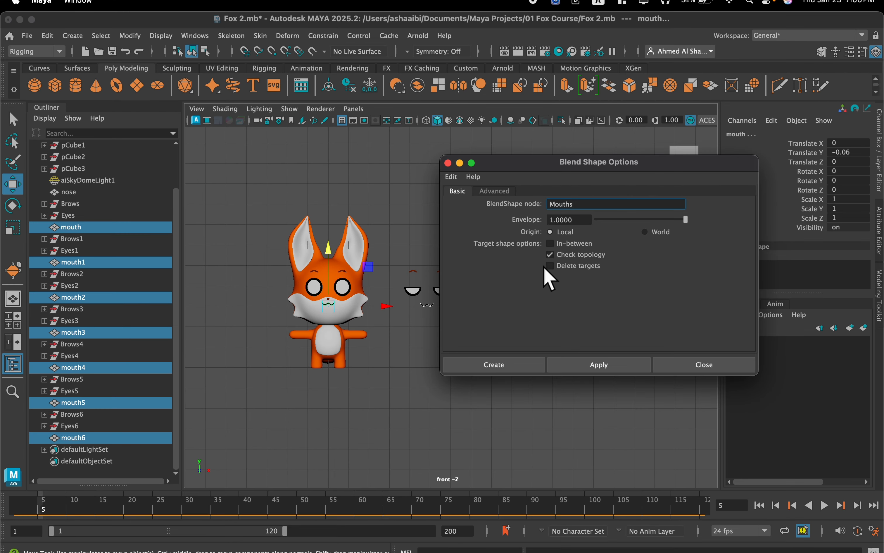
click(506, 362)
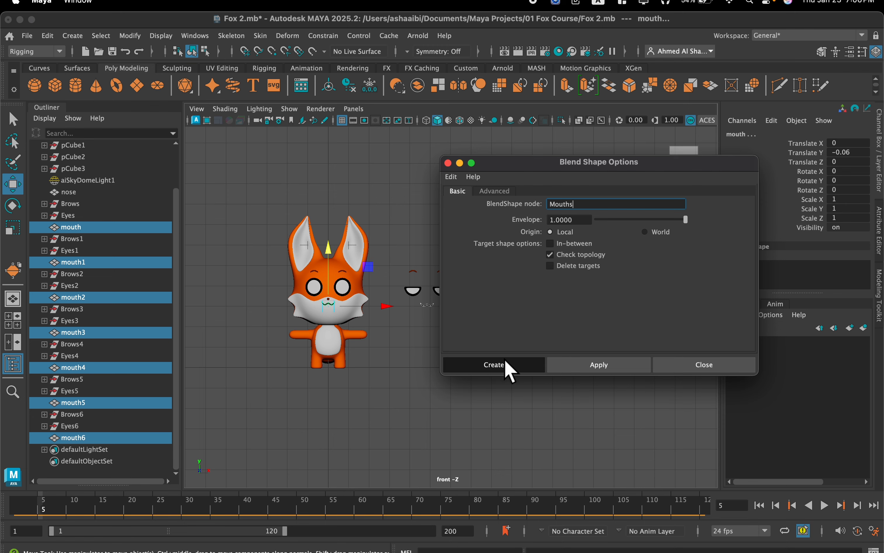
Check the blend shape inputs of one original eye and expand the Mouths weights on the original mouth.
scroll(340, 252, up, 2)
scroll(338, 252, up, 5)
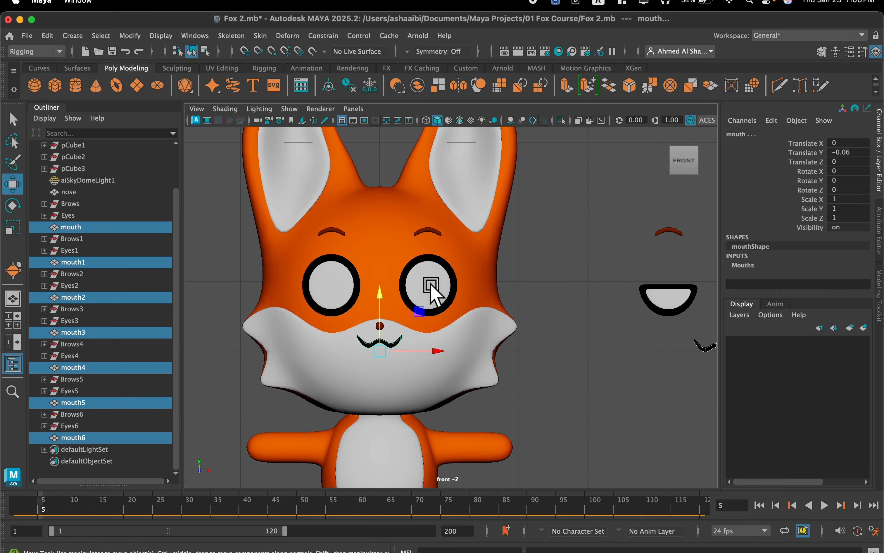
click(430, 294)
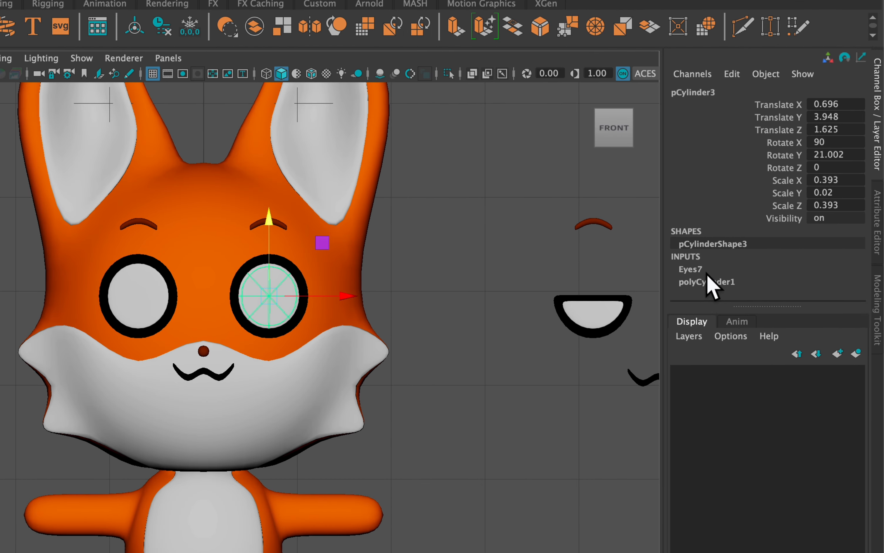
click(213, 381)
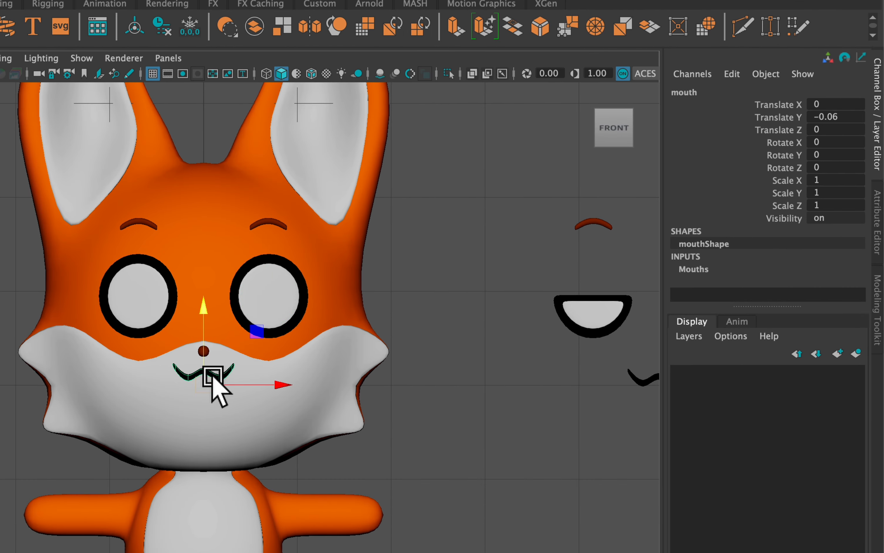
click(694, 270)
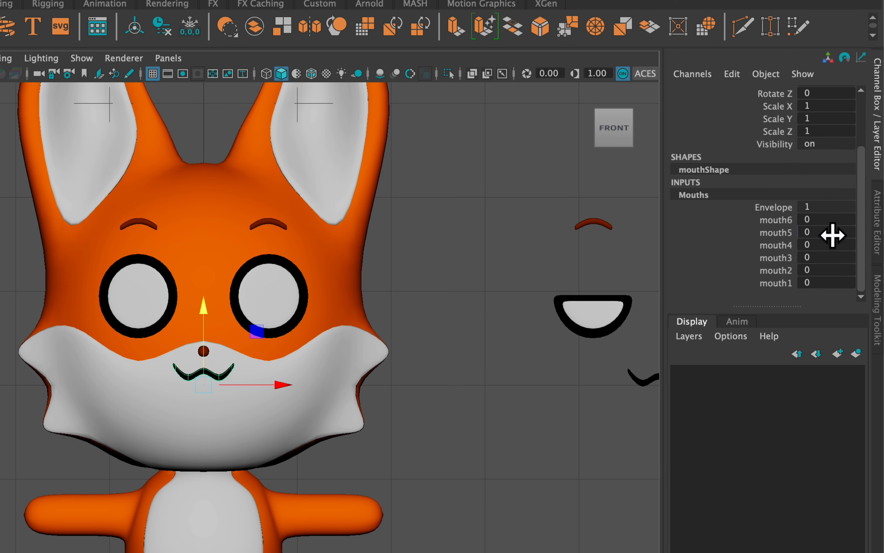
Test the mouth targets on the original mouth by setting their Mouths weights to 1 and reverting them to 0.
text(1)
key(Return)
drag(855, 220, 837, 236)
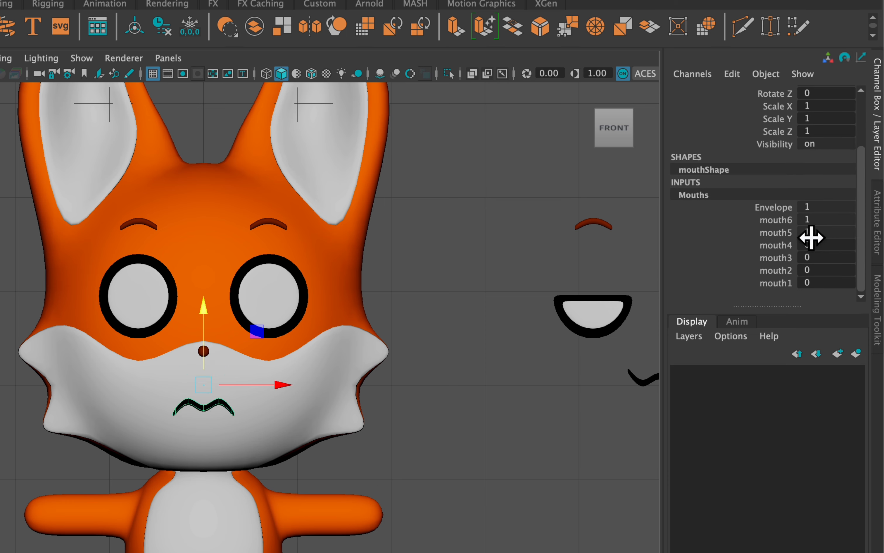
key(ctrl+z)
key(ctrl+z)
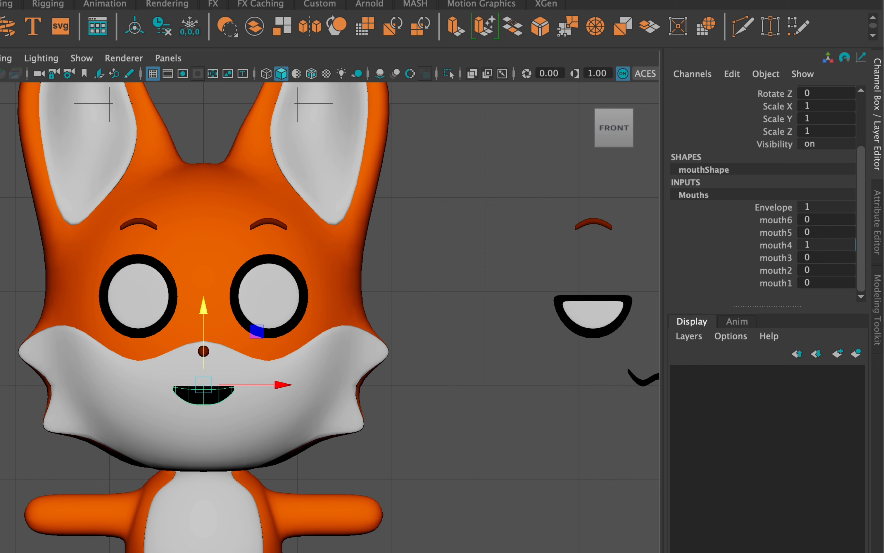
drag(818, 258, 834, 282)
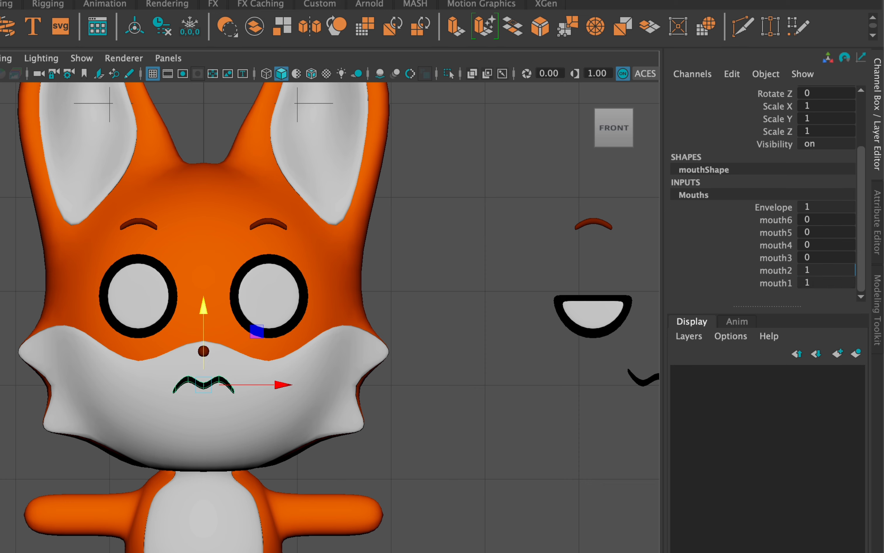
mouse_move(825, 282)
mouse_down()
mouse_move(813, 282)
mouse_move(830, 250)
mouse_move(812, 248)
mouse_move(829, 219)
mouse_move(814, 204)
mouse_up()
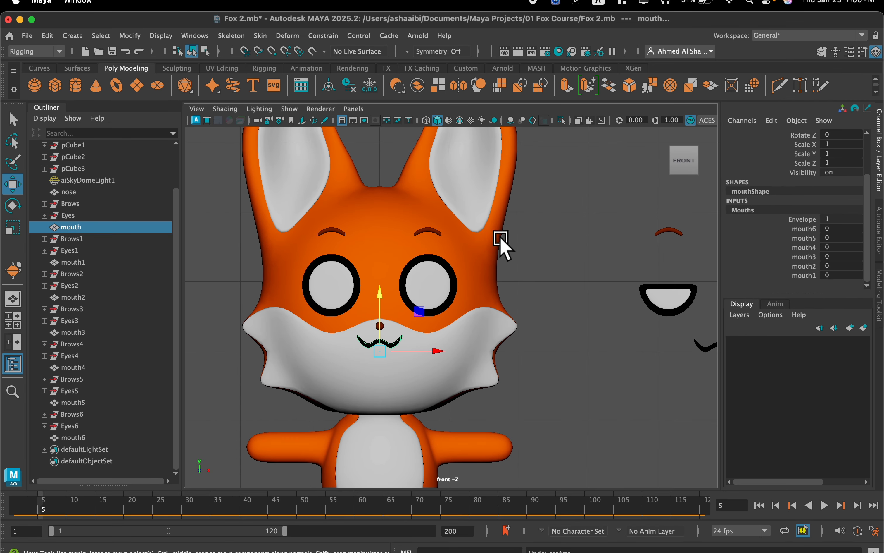
Delete the brow meshes above the closed-eye and angry-eyed alternative faces.
scroll(512, 213, down, 5)
scroll(552, 222, up, 6)
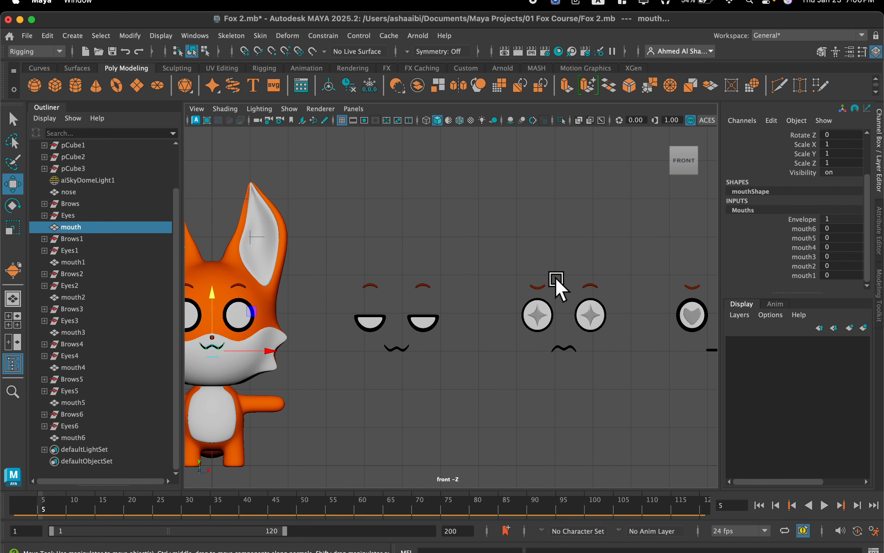
alt+middle_drag(545, 283, 287, 288)
alt+middle_drag(586, 294, 327, 292)
alt+middle_drag(493, 273, 429, 289)
drag(662, 267, 364, 299)
scroll(454, 285, up, 2)
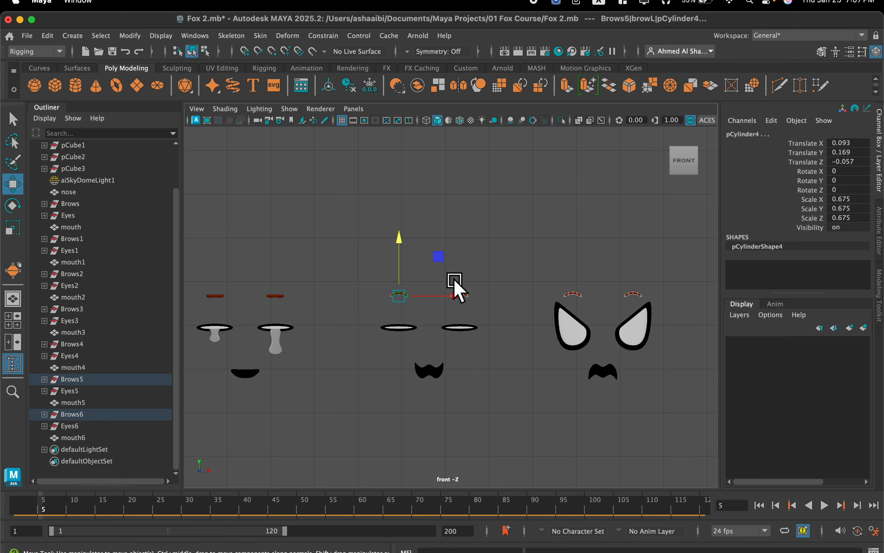
key(BackSpace)
Delete the emptied Brows6 and Brows5 groups of the last two alternative faces.
scroll(454, 281, down, 6)
alt+middle_drag(454, 282, 671, 294)
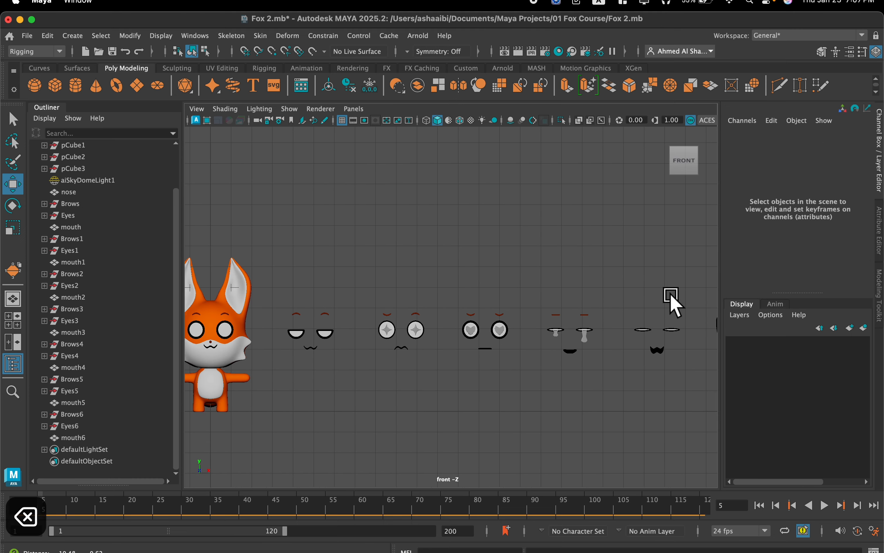
scroll(646, 296, up, 3)
scroll(513, 307, down, 1)
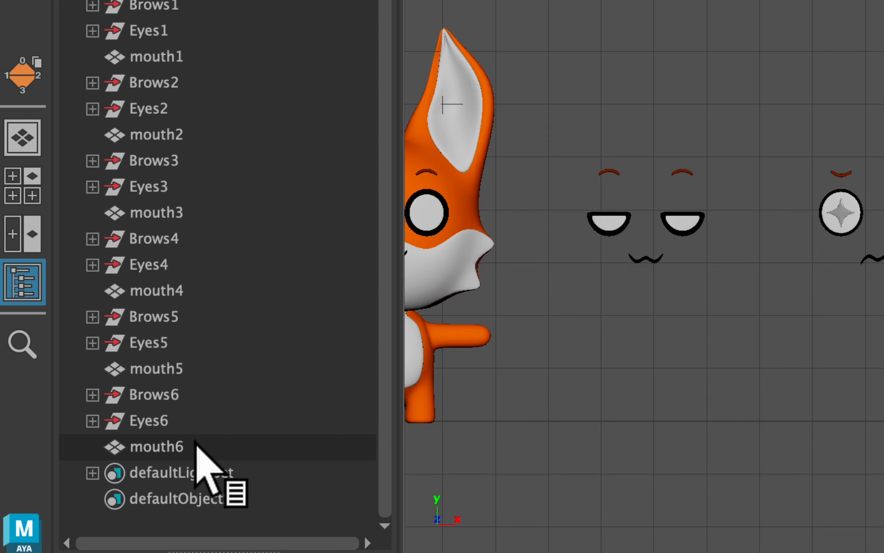
click(190, 422)
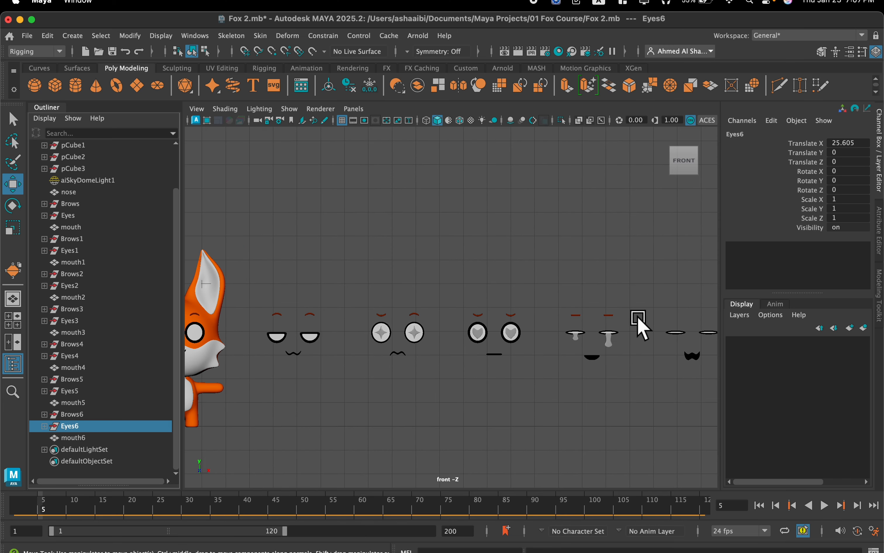
scroll(568, 315, down, 1)
alt+middle_drag(563, 308, 393, 306)
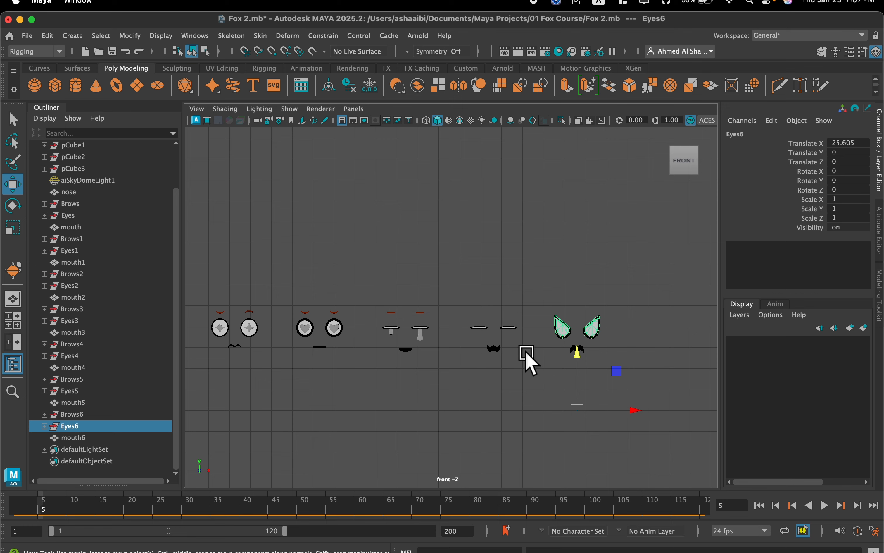
click(106, 437)
click(105, 417)
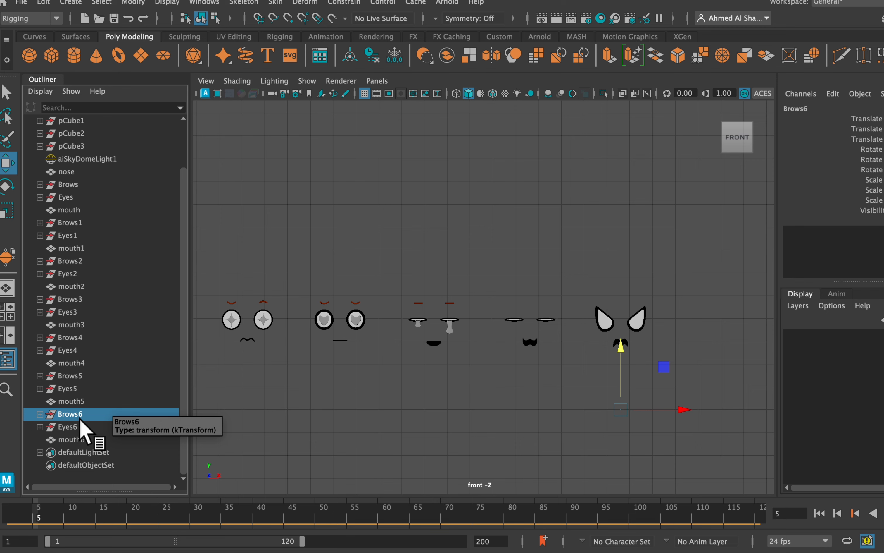
key(BackSpace)
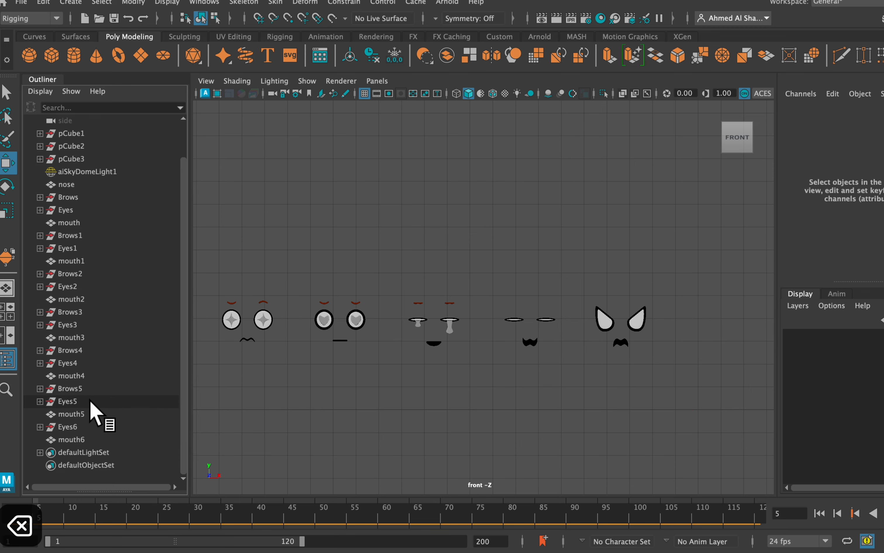
click(90, 389)
key(BackSpace)
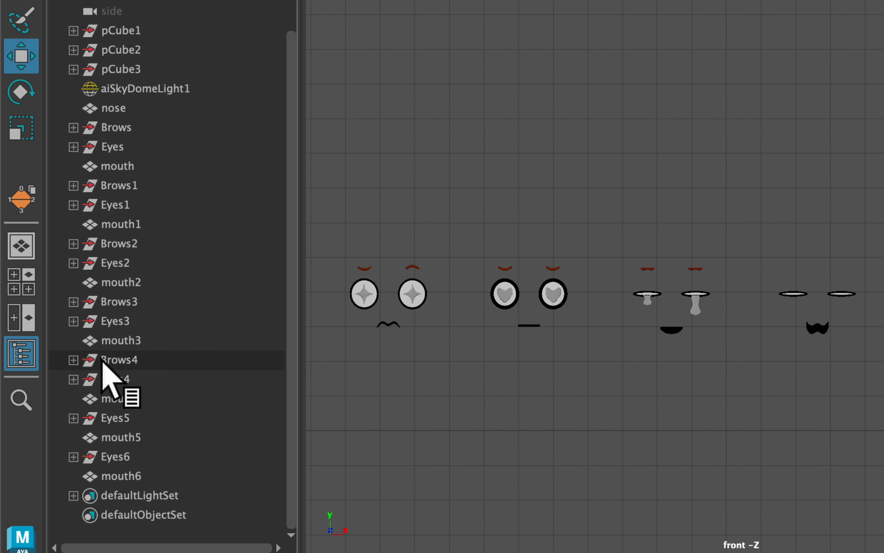
Select the target brow groups from Brows4 to Brows1 in descending order, adding the original Brows group last.
click(74, 364)
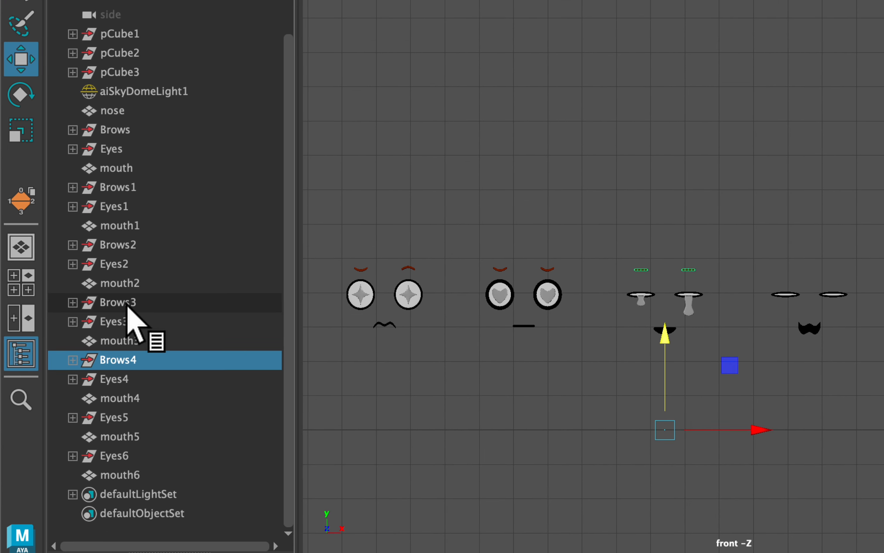
ctrl+click(151, 297)
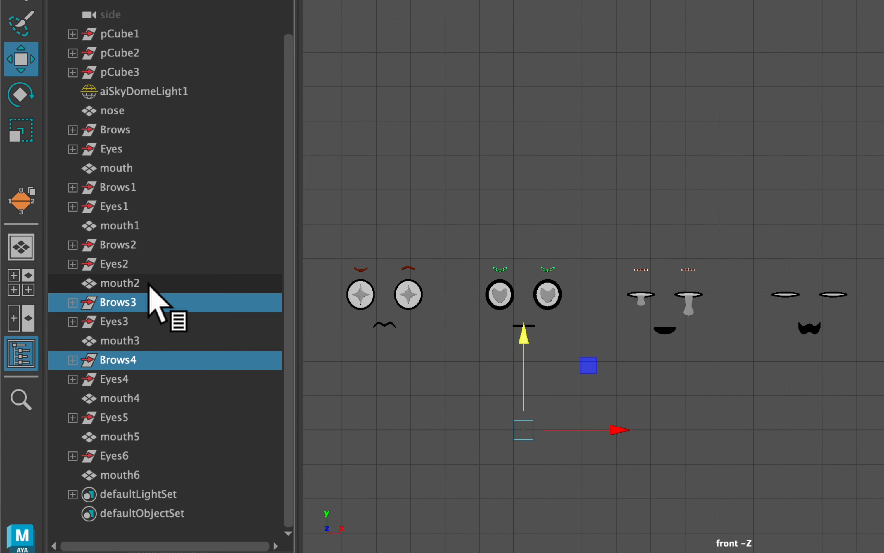
ctrl+click(148, 243)
scroll(553, 332, down, 1)
alt+middle_drag(552, 333, 812, 330)
ctrl+click(191, 191)
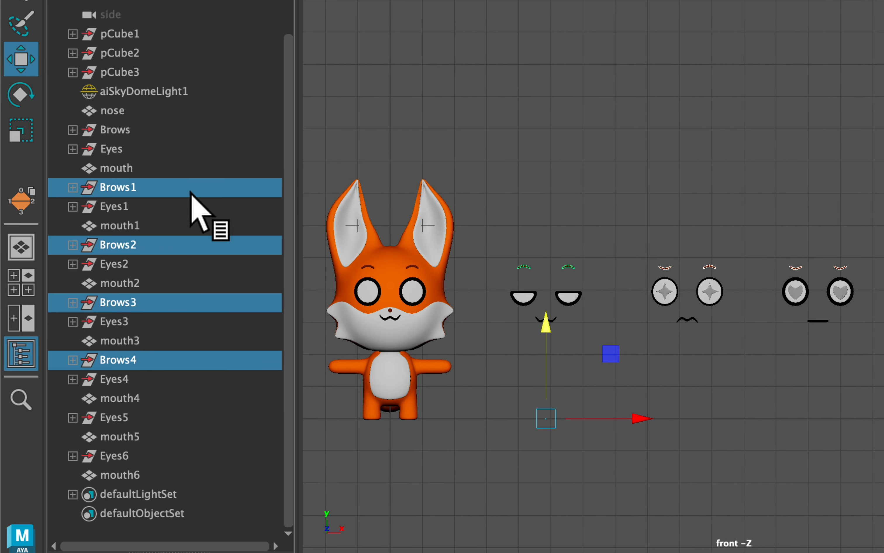
ctrl+click(134, 129)
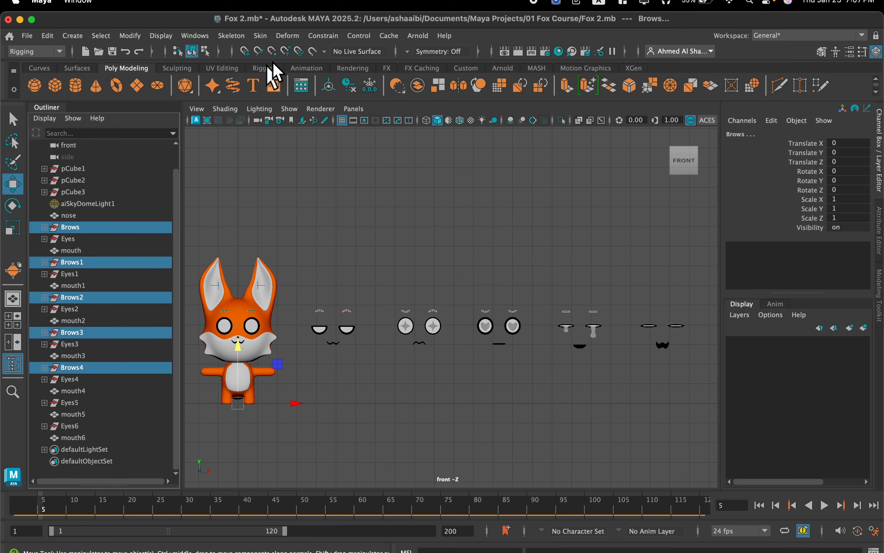
Create a blend shape with node name Brows from the selected brow groups.
click(291, 36)
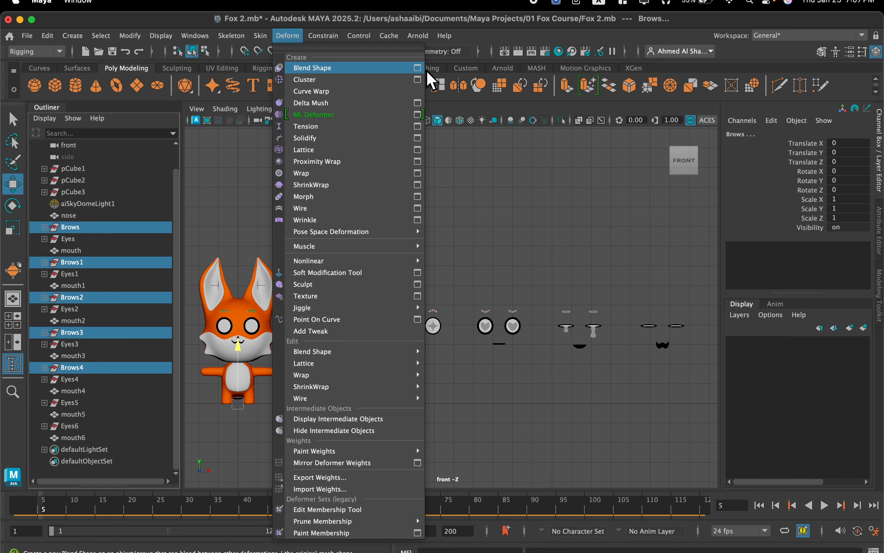
click(418, 68)
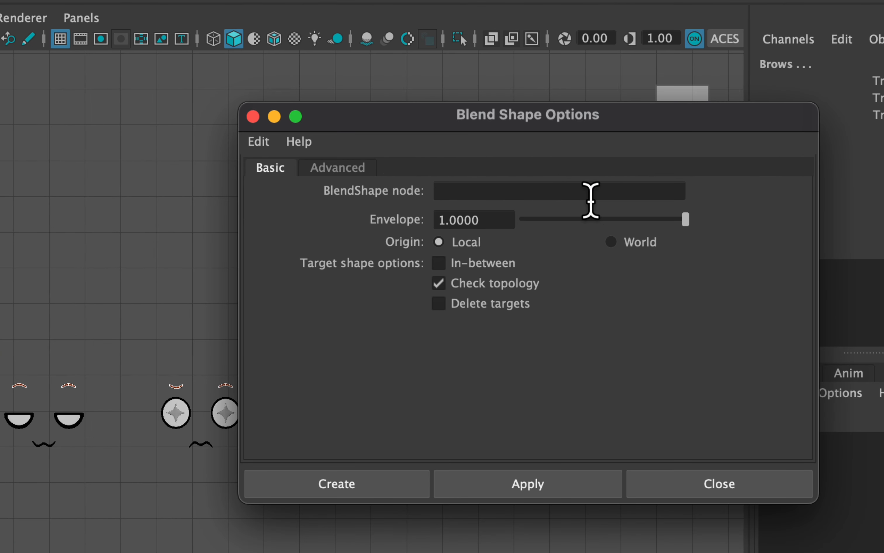
click(626, 200)
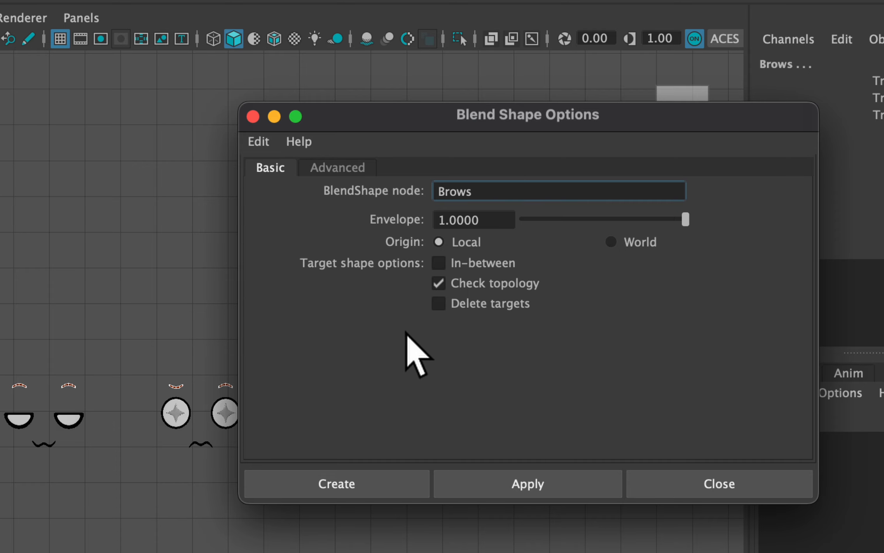
click(373, 484)
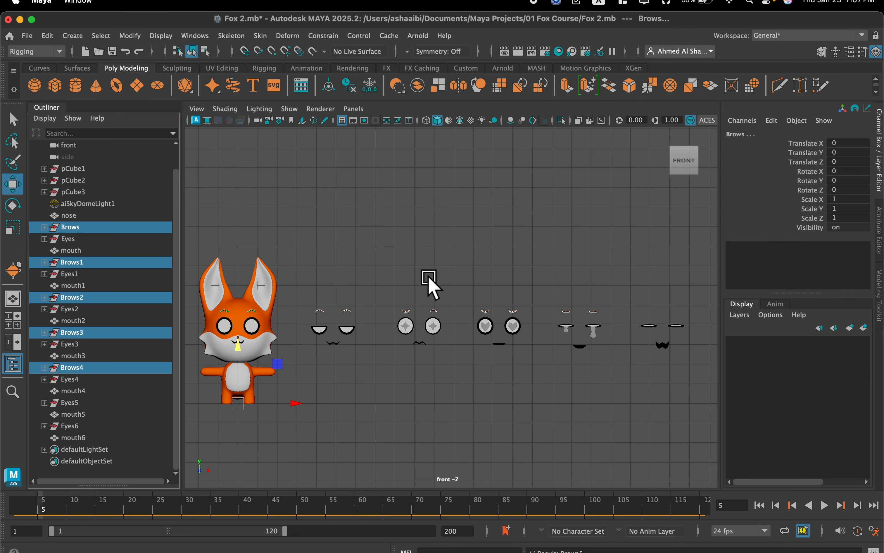
Select an original brow on the fox's face and expand its brow blend shape weights.
scroll(423, 273, down, 1)
scroll(348, 246, down, 1)
alt+middle_drag(351, 245, 461, 220)
scroll(447, 238, up, 3)
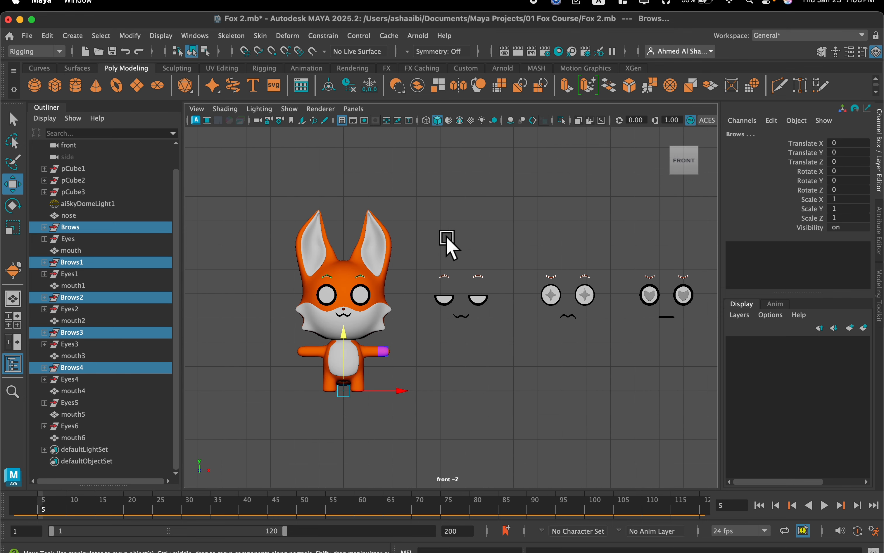
scroll(320, 255, up, 4)
alt+middle_drag(347, 240, 389, 300)
scroll(502, 285, up, 3)
scroll(503, 289, up, 2)
click(413, 275)
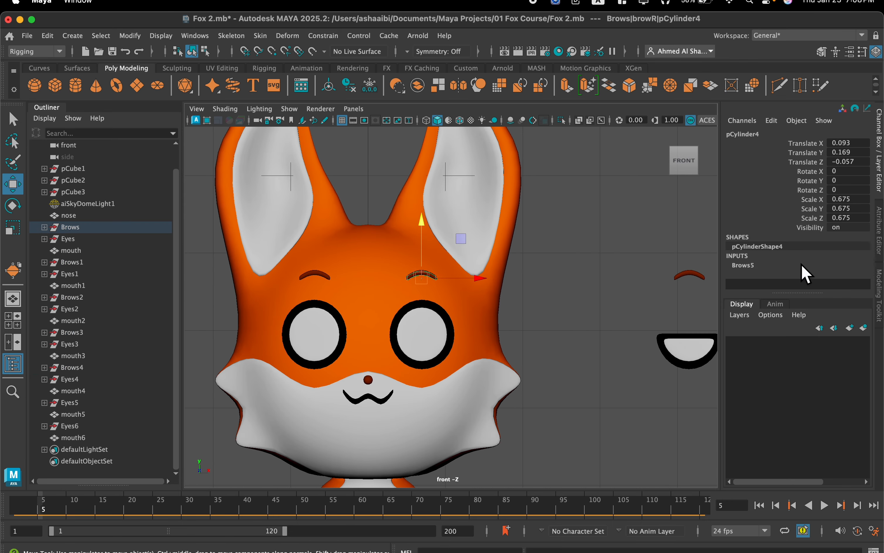
click(748, 268)
scroll(750, 276, down, 3)
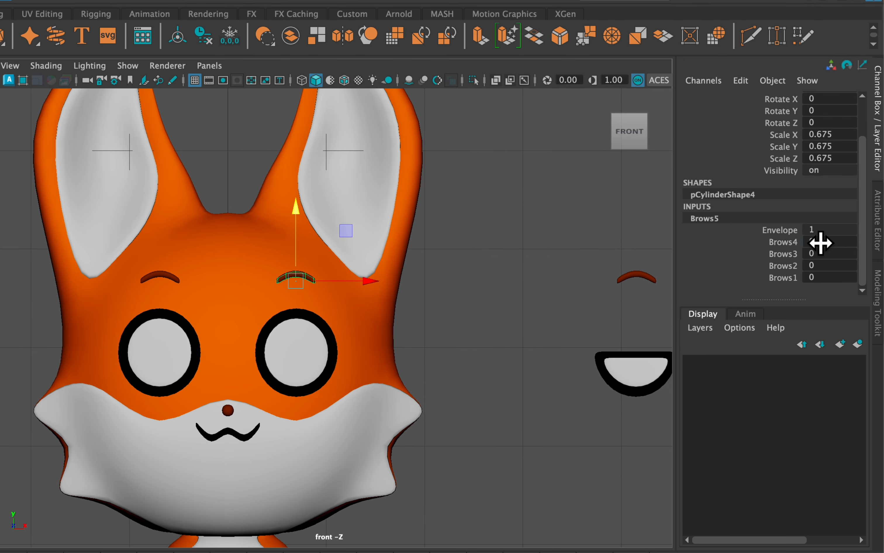
Test the brow targets by setting the Brows4 and Brows3 weights to 1, and undo both changes.
click(821, 243)
text(1)
key(Return)
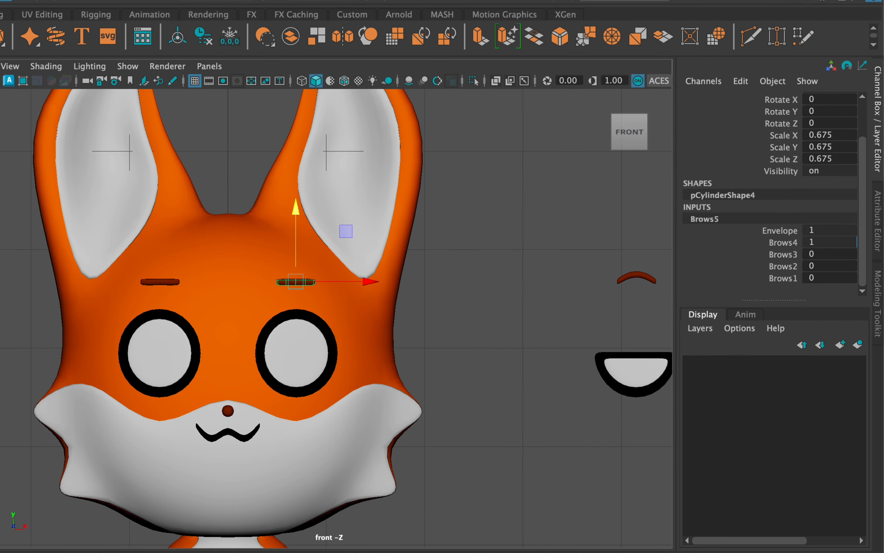
click(824, 254)
text(1)
key(Return)
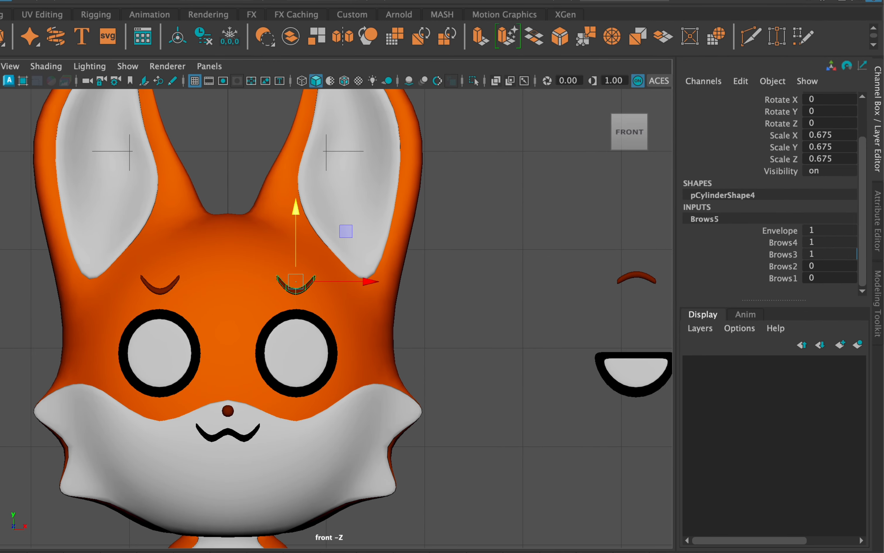
key(ctrl+z)
key(ctrl+z)
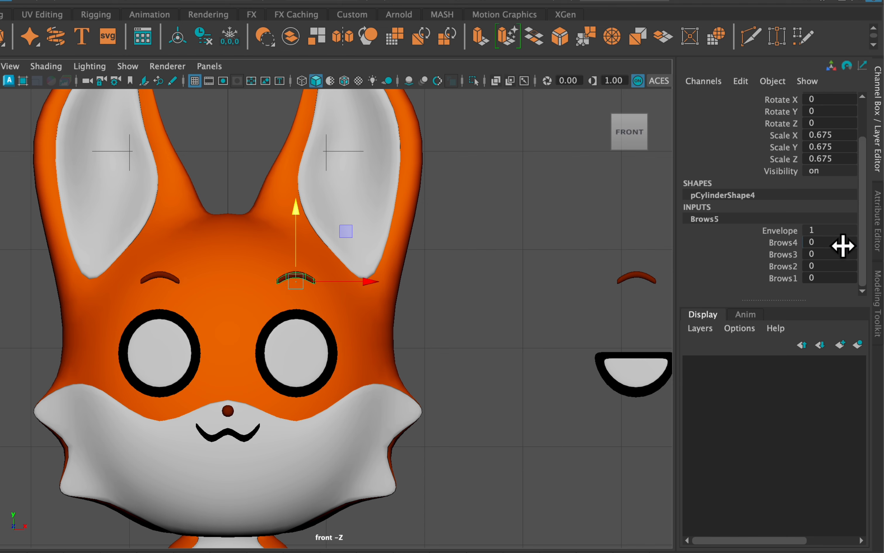
Try the remaining brow target weights, undo the trials, and keep the Brows4 weight at 1.
mouse_move(825, 255)
mouse_down()
mouse_move(855, 256)
mouse_move(824, 256)
mouse_move(841, 270)
mouse_up()
mouse_move(841, 270)
mouse_down()
mouse_move(821, 270)
mouse_move(856, 241)
mouse_up()
key(ctrl+z)
key(ctrl+z)
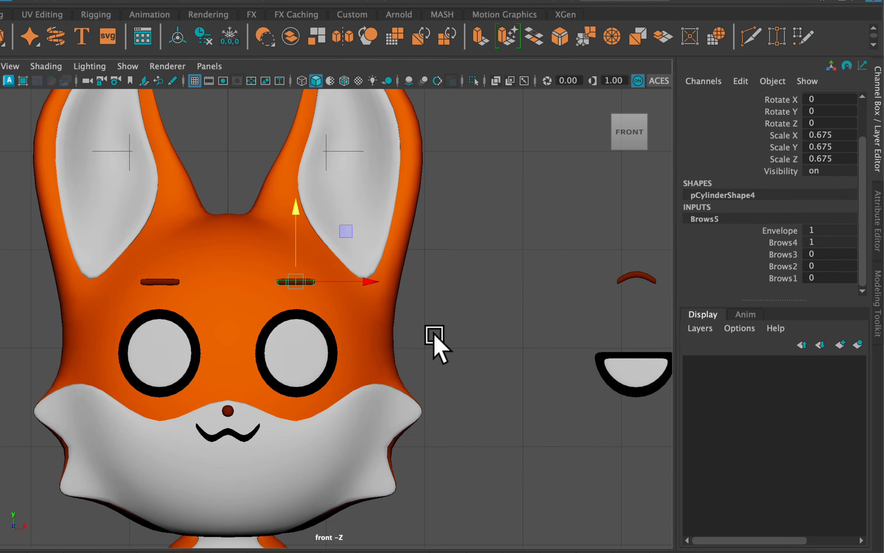
Examine the blend shape inputs on the fox's original mouth and eye.
scroll(434, 335, down, 3)
click(426, 322)
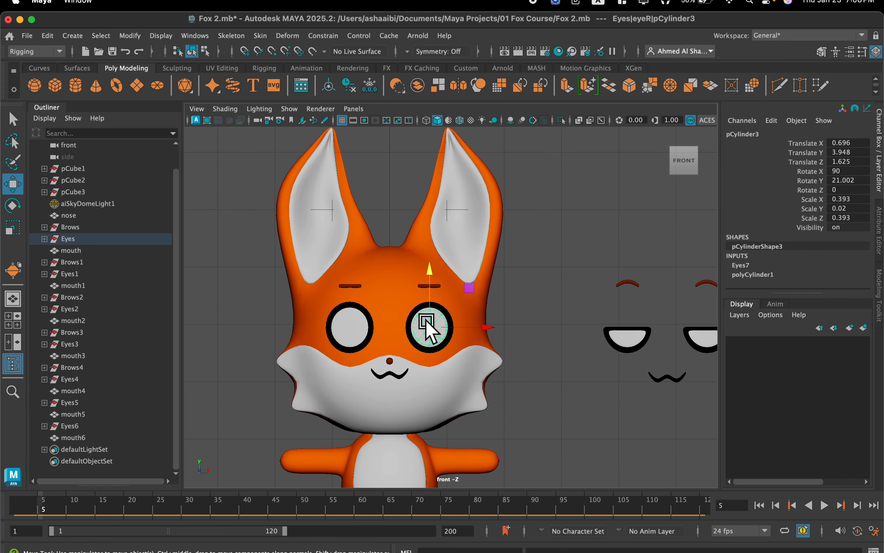
click(390, 375)
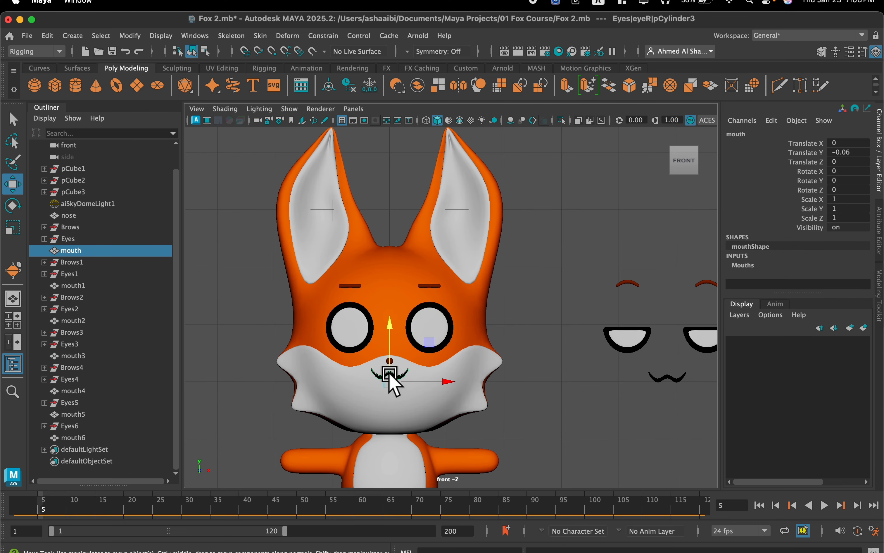
click(732, 266)
scroll(816, 260, down, 3)
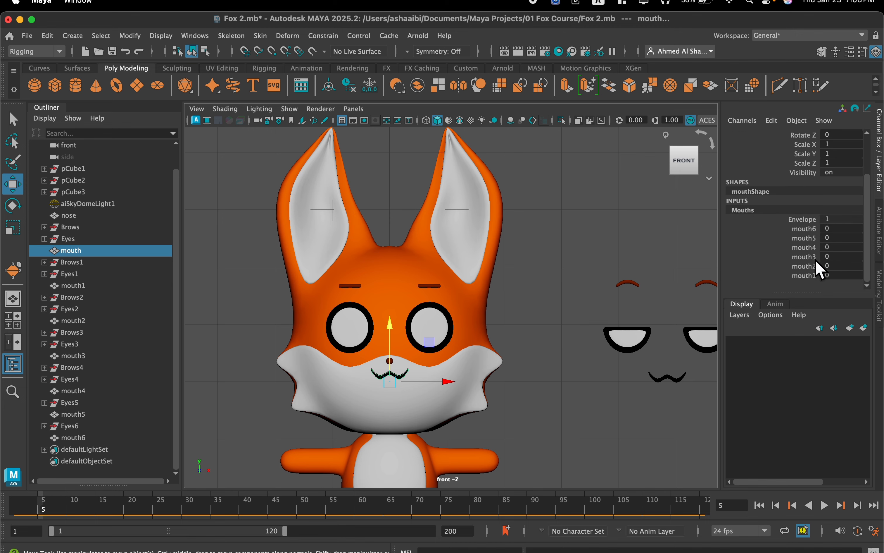
click(437, 330)
click(756, 274)
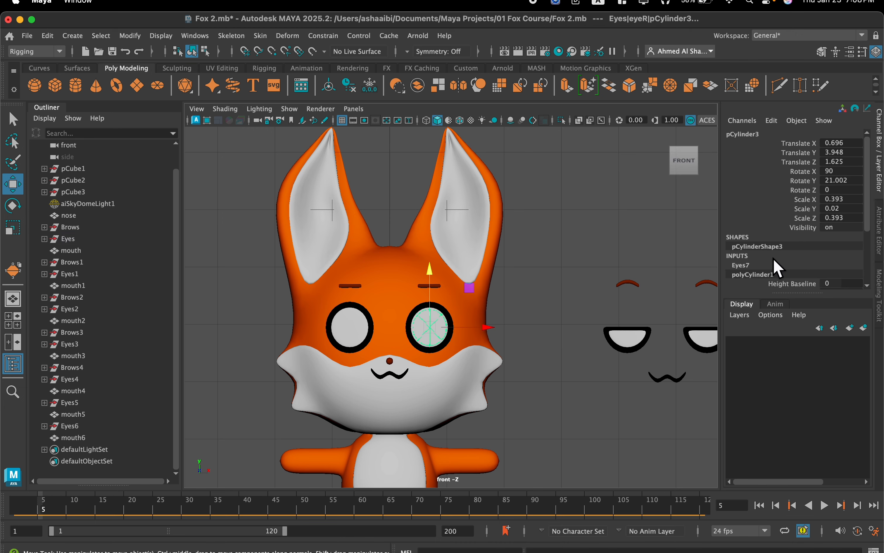
scroll(776, 266, down, 3)
scroll(475, 348, down, 5)
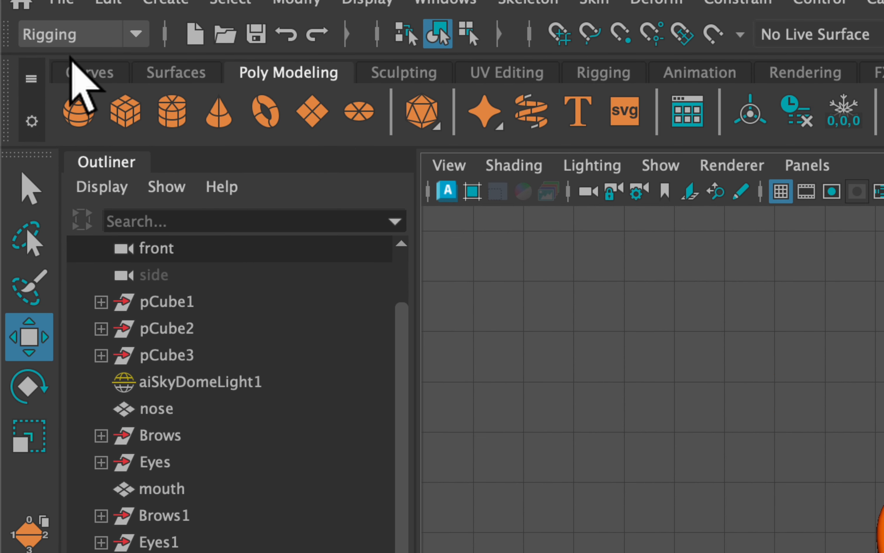
Create a NURBS circle around the fox's feet and scale it uniformly to about 3.893 in the perspective view.
click(38, 69)
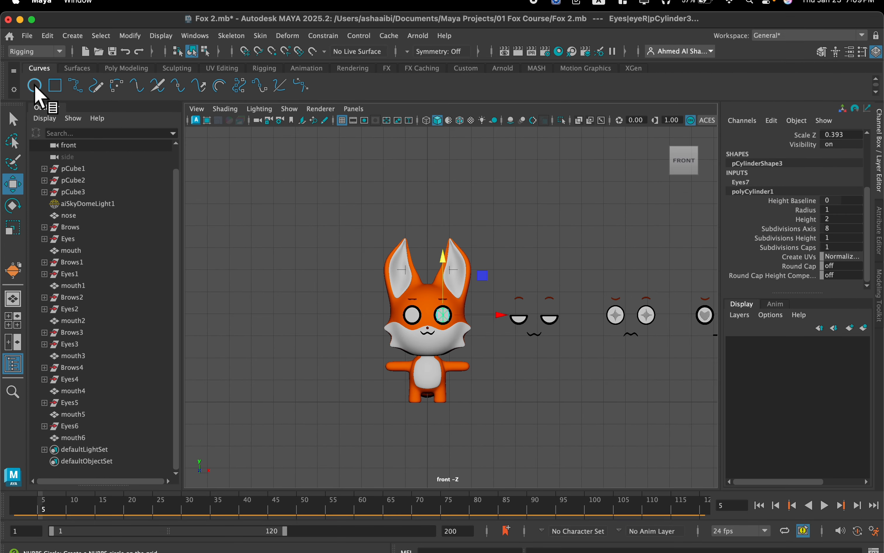
click(35, 85)
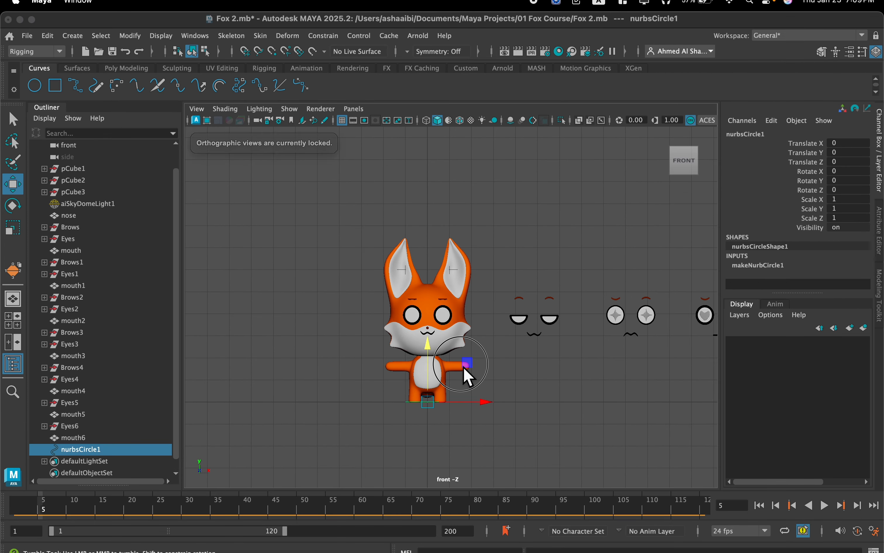
key(space)
key(space)
scroll(480, 262, down, 3)
alt+middle_drag(465, 261, 626, 263)
scroll(625, 262, up, 4)
key(r)
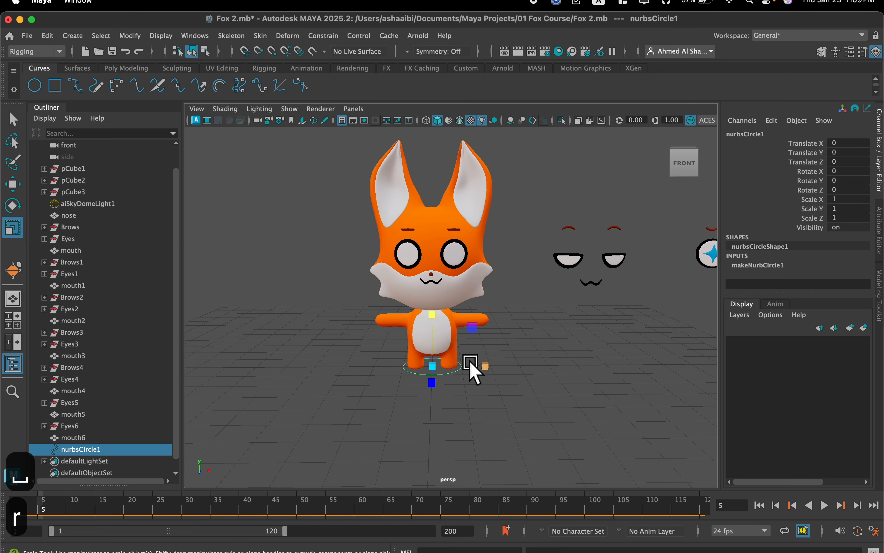
drag(432, 362, 566, 330)
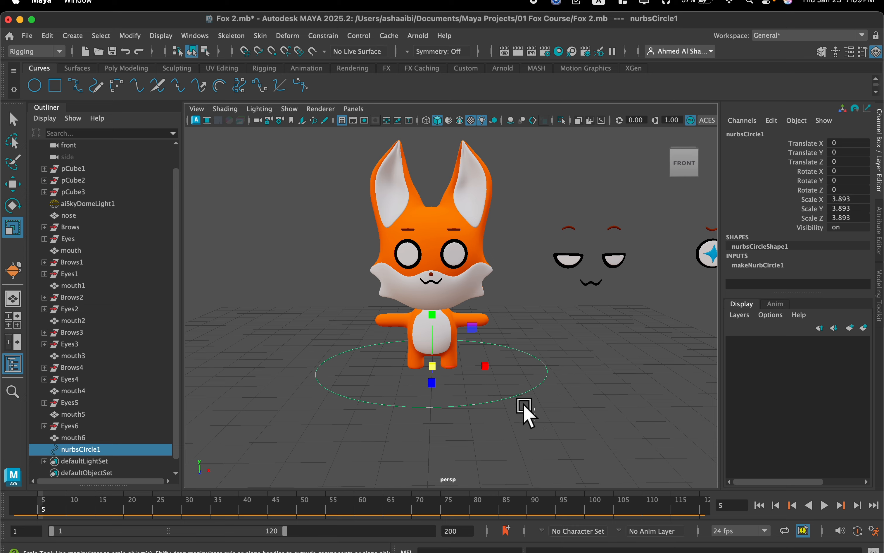
Rename the circle as Controller and reorder it between aiSkyDomeLight1 and nose in the object list.
scroll(507, 296, up, 4)
mouse_move(507, 296)
alt+mouse_down()
mouse_move(505, 288)
mouse_move(504, 296)
alt+mouse_up()
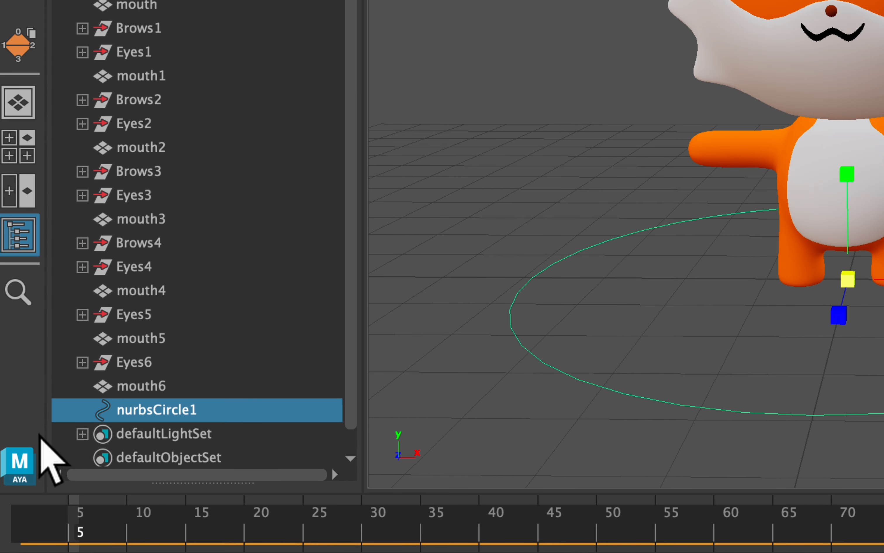
double_click(75, 449)
text(C)
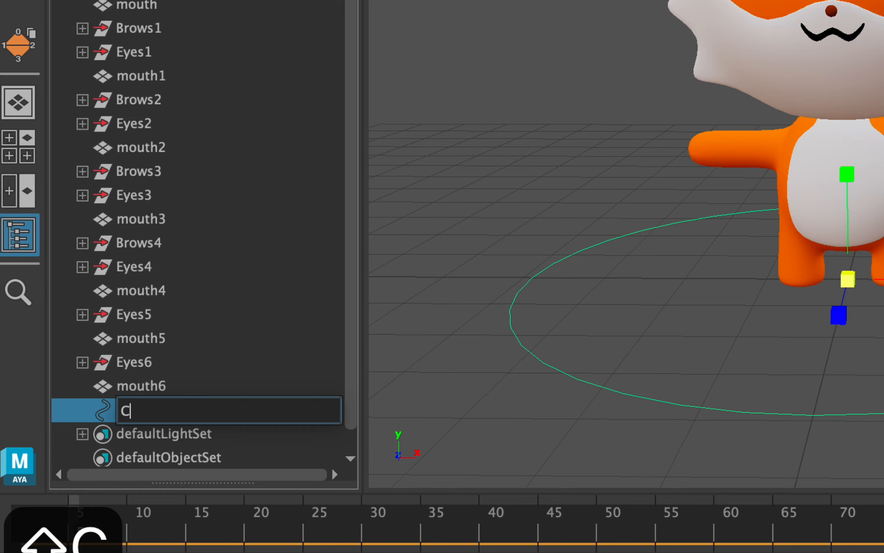
text(ontroller)
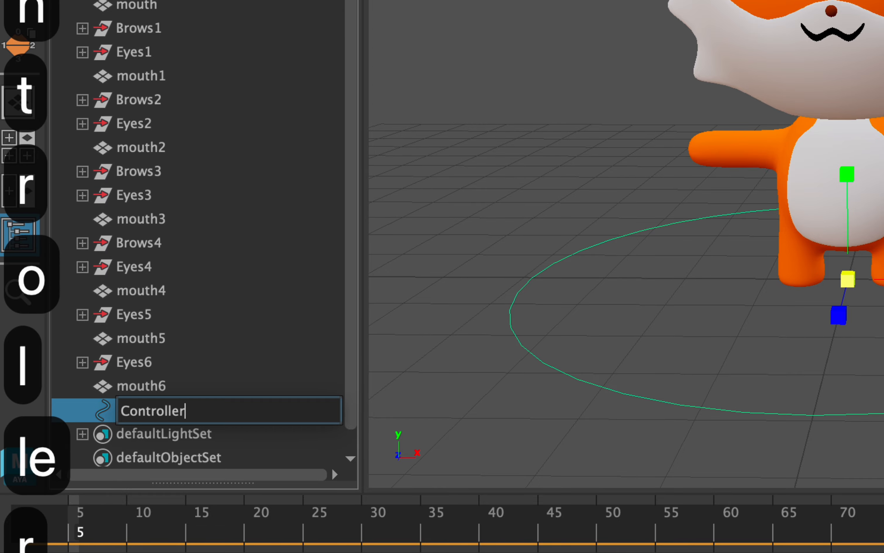
key(Return)
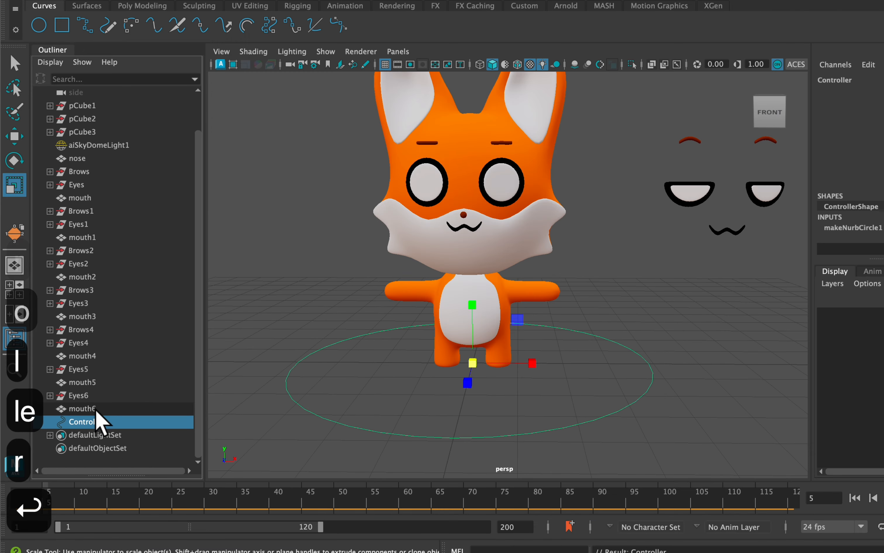
drag(90, 424, 116, 154)
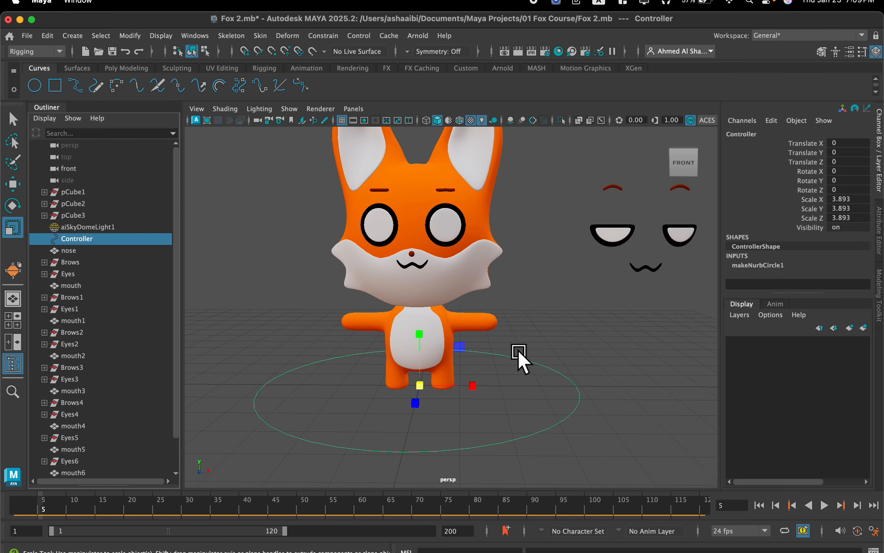
Look over the fox and the row of alternative facial expressions beside it.
scroll(518, 352, down, 5)
alt+middle_drag(542, 353, 401, 358)
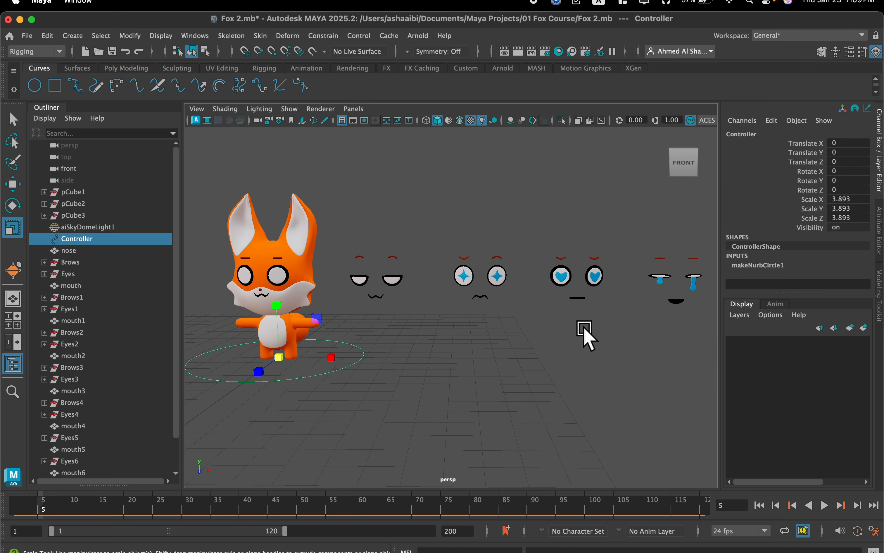
scroll(425, 322, down, 2)
scroll(424, 322, up, 2)
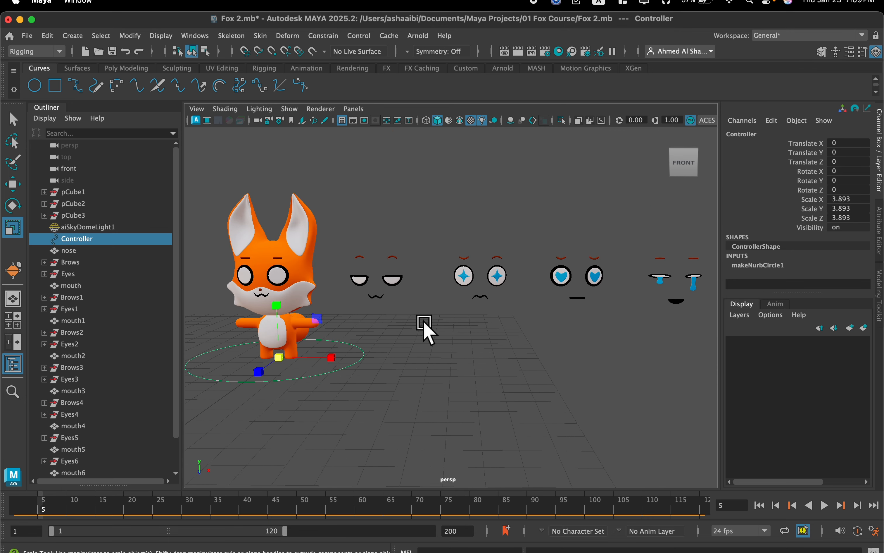
scroll(424, 322, down, 2)
alt+middle_drag(421, 319, 373, 299)
scroll(230, 304, up, 3)
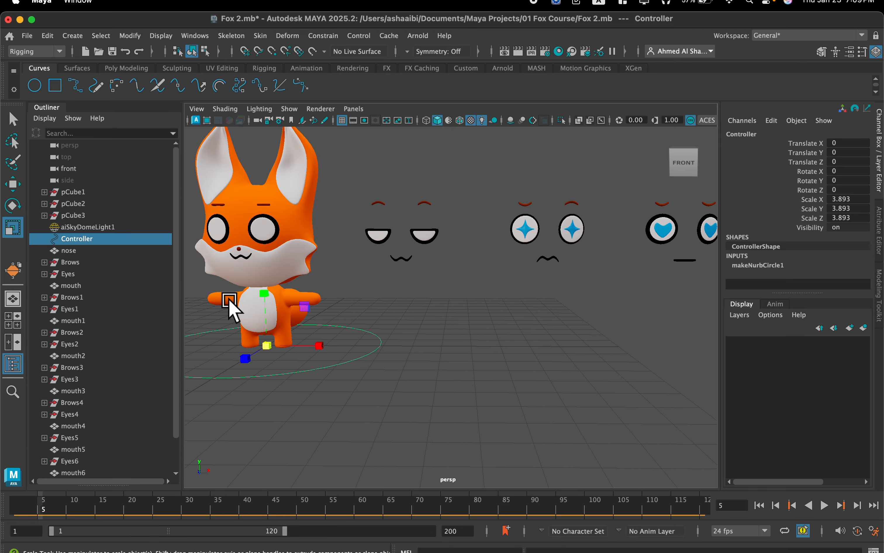
scroll(364, 221, up, 3)
alt+middle_drag(271, 199, 392, 246)
scroll(362, 219, down, 1)
scroll(356, 213, up, 1)
Select the fox's original eye and examine the target weights of its Eyes7 blend shape.
click(392, 248)
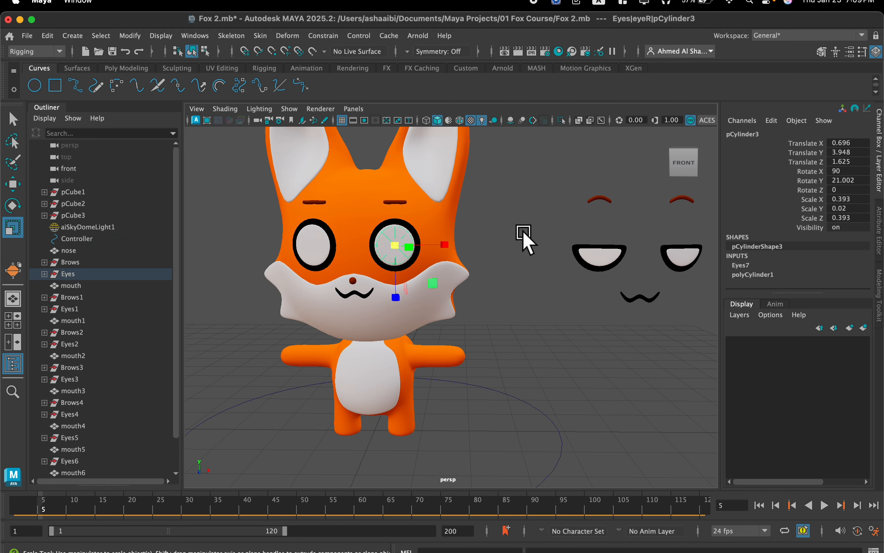
click(756, 266)
scroll(804, 256, down, 3)
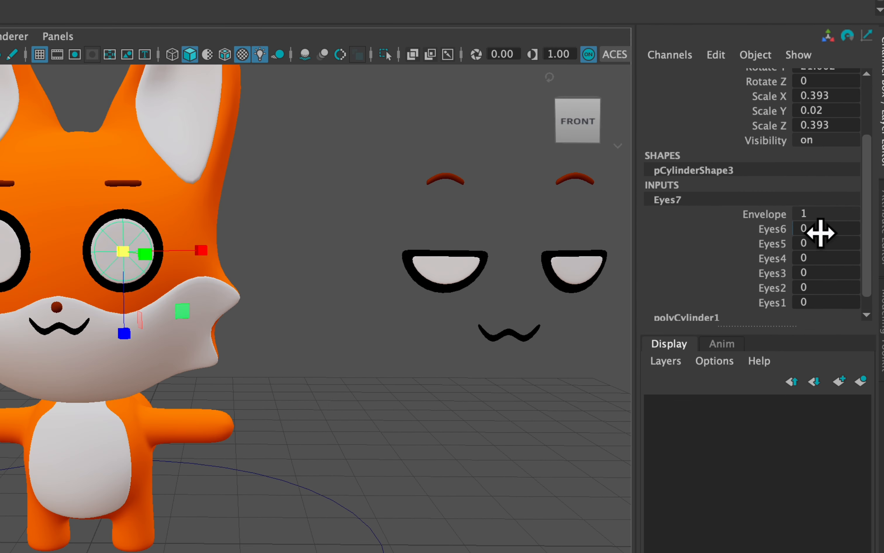
double_click(834, 234)
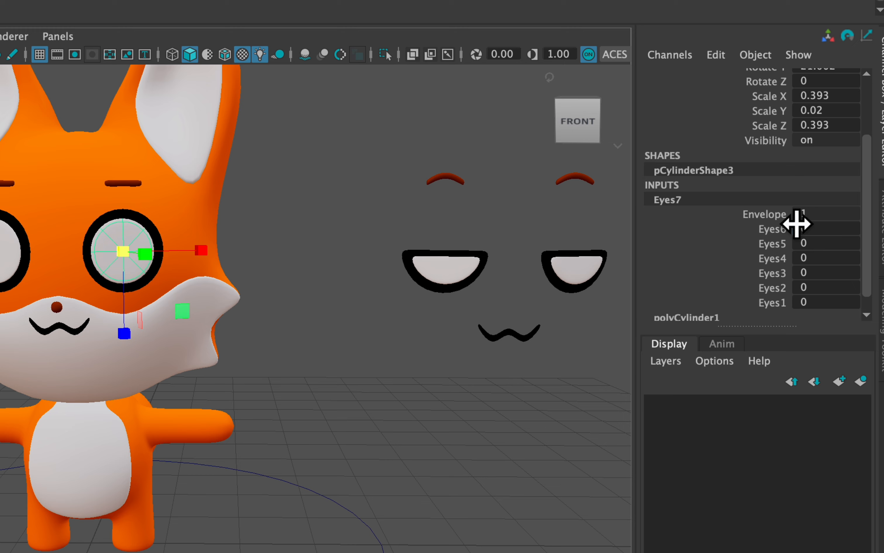
text(1)
key(Return)
mouse_move(860, 225)
mouse_down()
mouse_move(798, 225)
mouse_move(860, 243)
mouse_move(803, 244)
mouse_move(805, 260)
mouse_move(860, 259)
mouse_move(797, 259)
mouse_move(859, 273)
mouse_move(802, 272)
mouse_move(859, 288)
mouse_move(798, 290)
mouse_move(859, 302)
mouse_move(794, 301)
mouse_up()
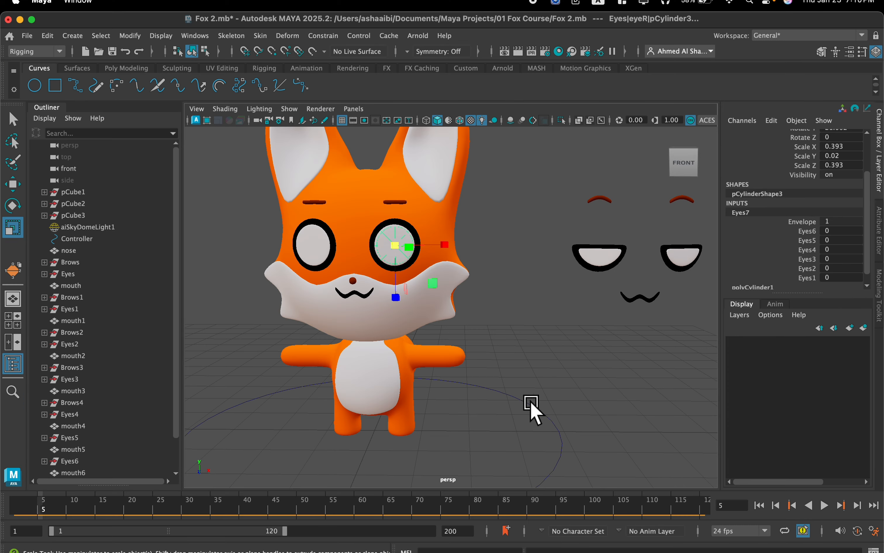
Select the Controller circle and open the Add Attribute dialog for it, keeping the alternative faces in view.
drag(542, 436, 537, 429)
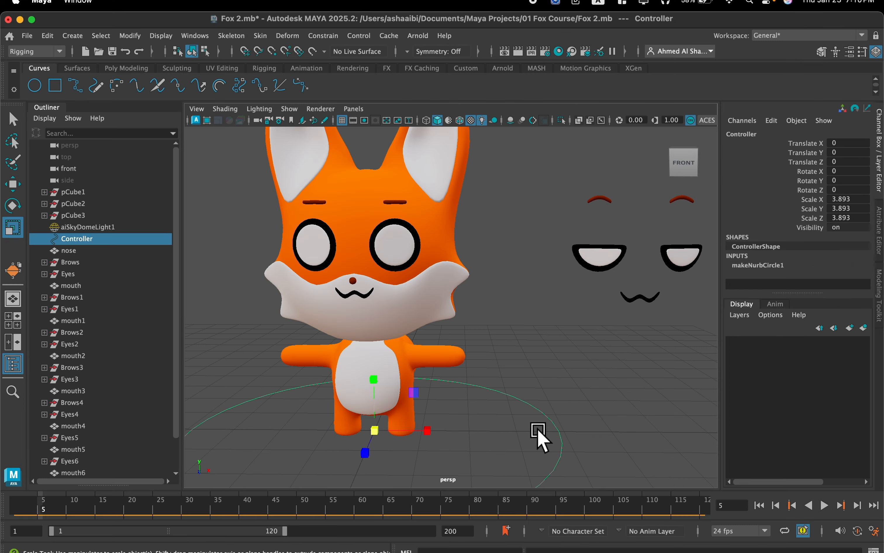
scroll(596, 349, down, 7)
alt+middle_drag(596, 349, 351, 338)
scroll(420, 348, down, 2)
scroll(423, 348, down, 4)
alt+middle_drag(424, 348, 381, 359)
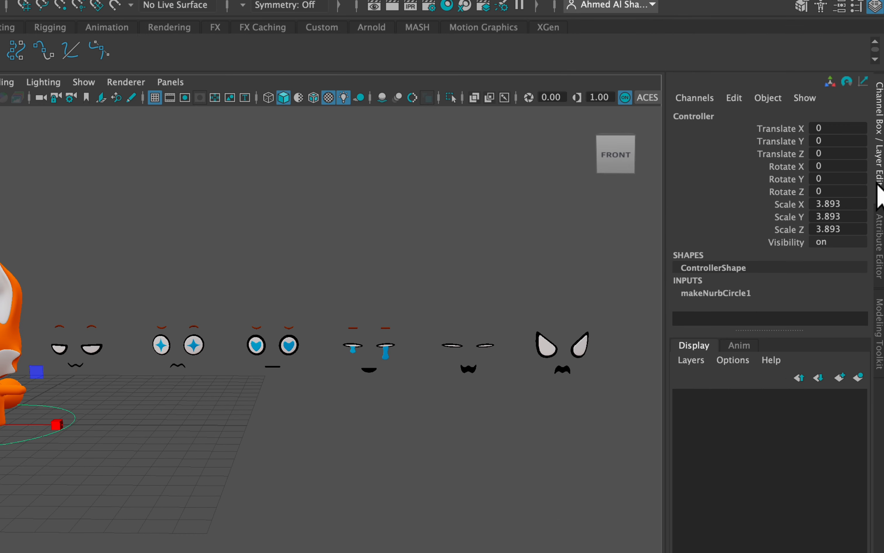
click(771, 120)
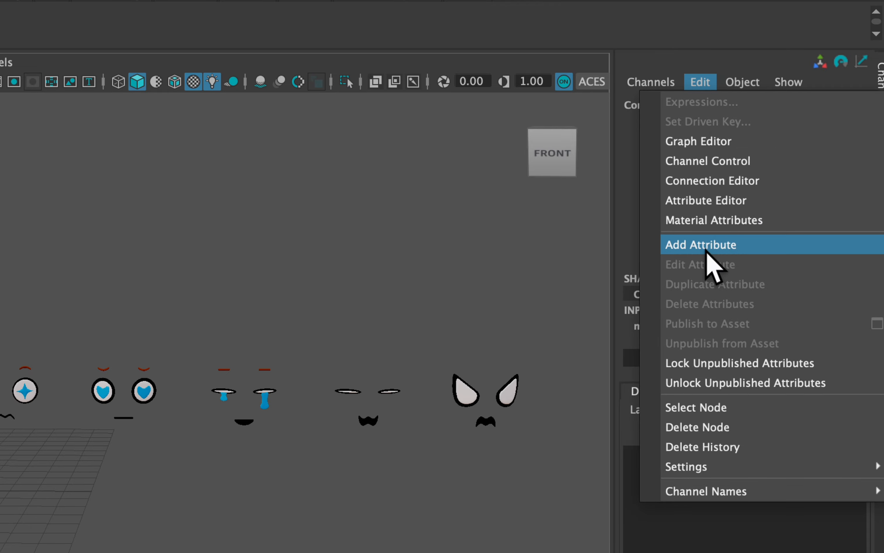
click(717, 246)
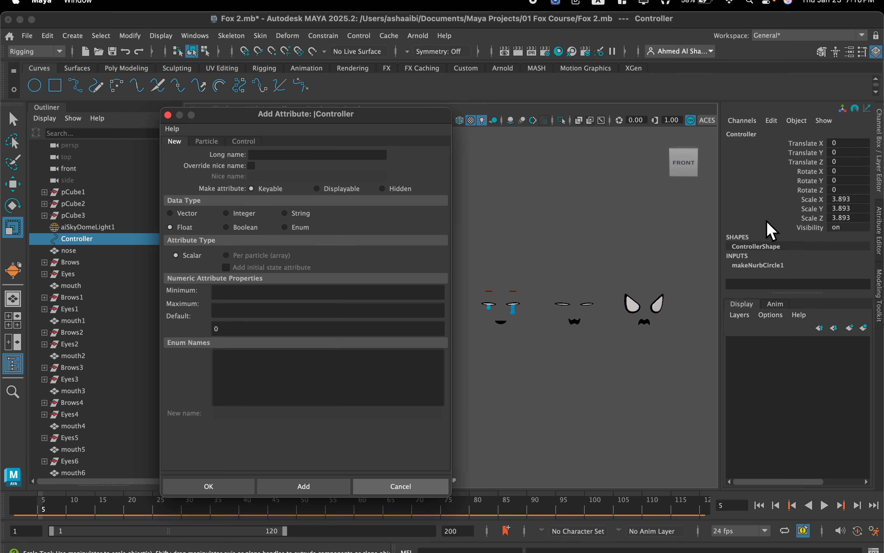
drag(428, 117, 293, 138)
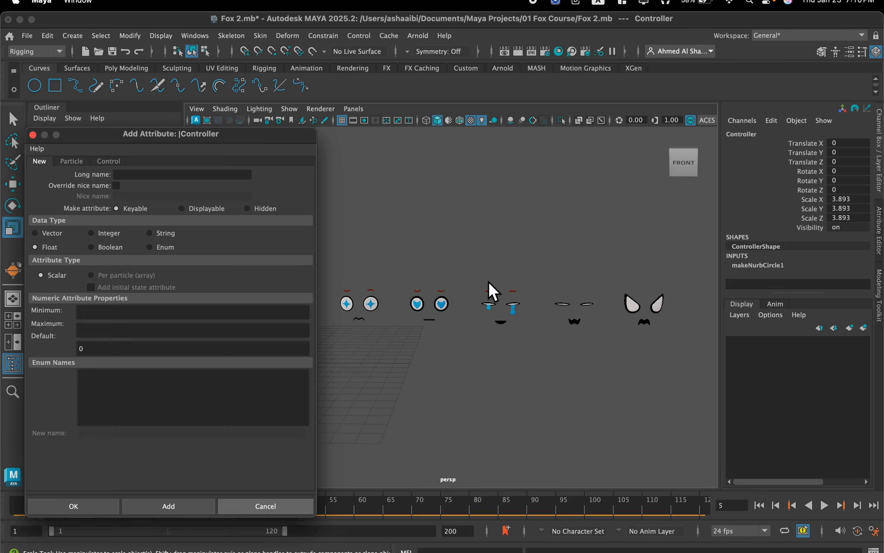
scroll(523, 187, down, 2)
alt+middle_drag(521, 186, 561, 196)
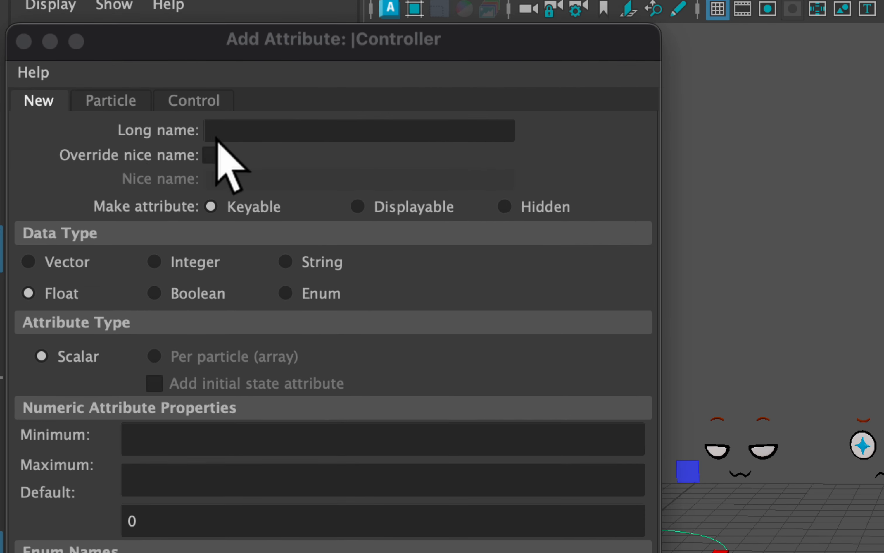
Add a keyable float attribute named Angry to the Controller with minimum 0, maximum 1 and default 0.
click(125, 175)
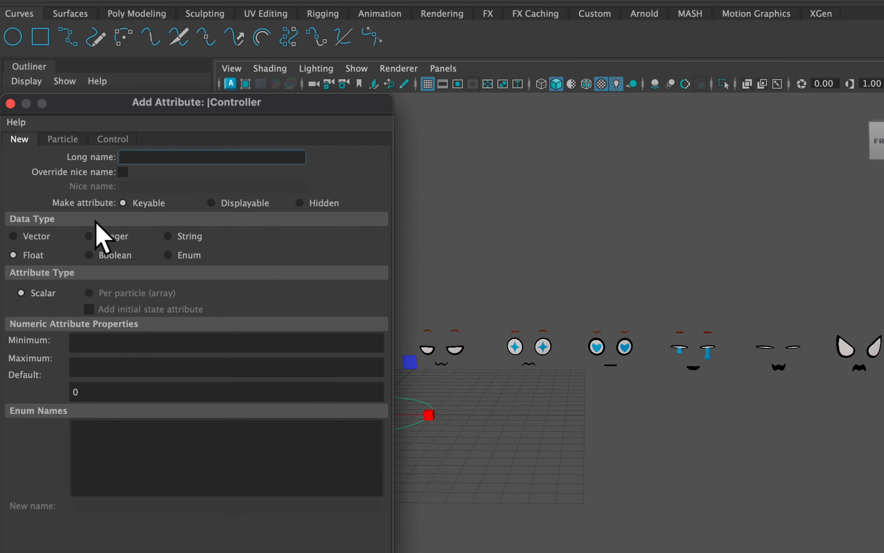
text(Angry)
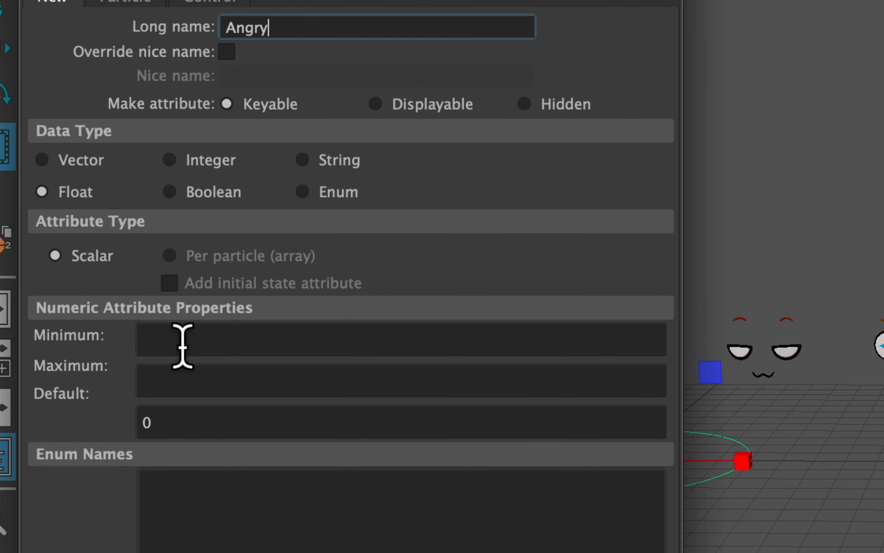
click(148, 355)
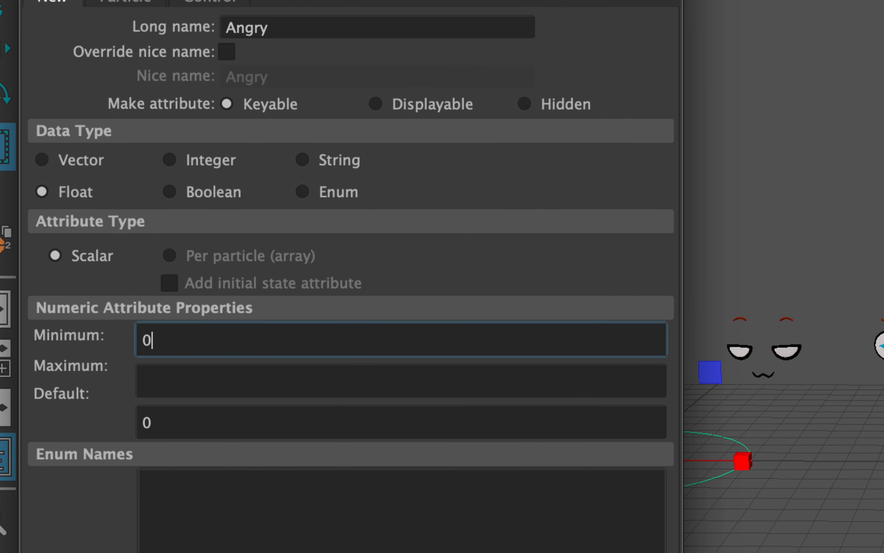
click(153, 381)
text(1)
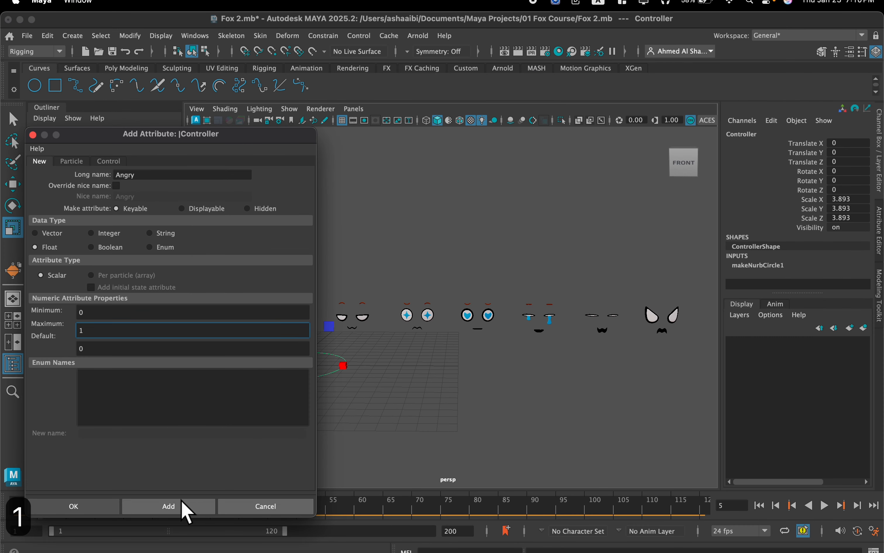
click(184, 507)
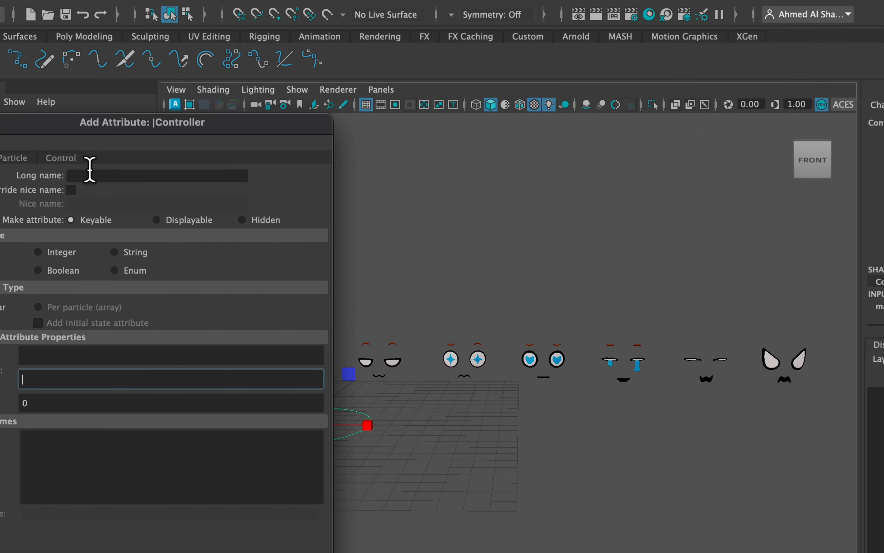
Add a keyable float attribute named Closed to the Controller with minimum 0 and maximum 1.
click(92, 178)
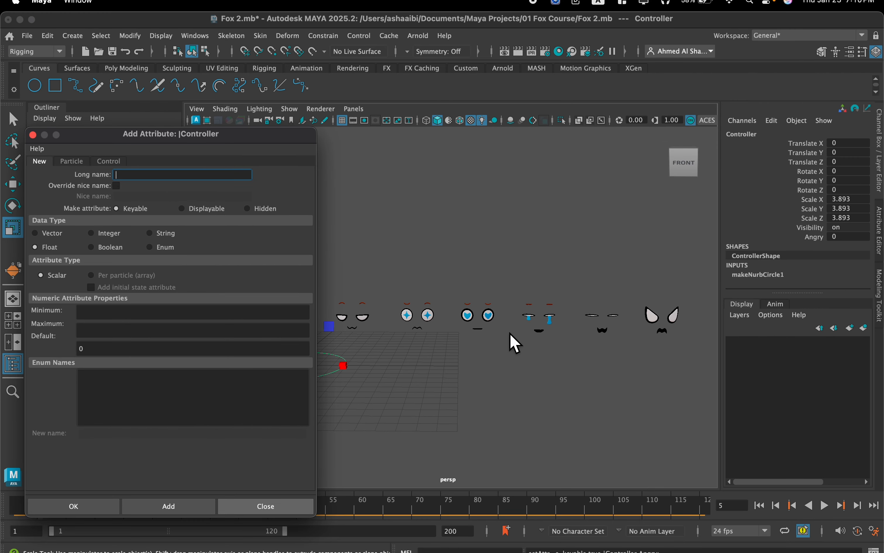
text(B)
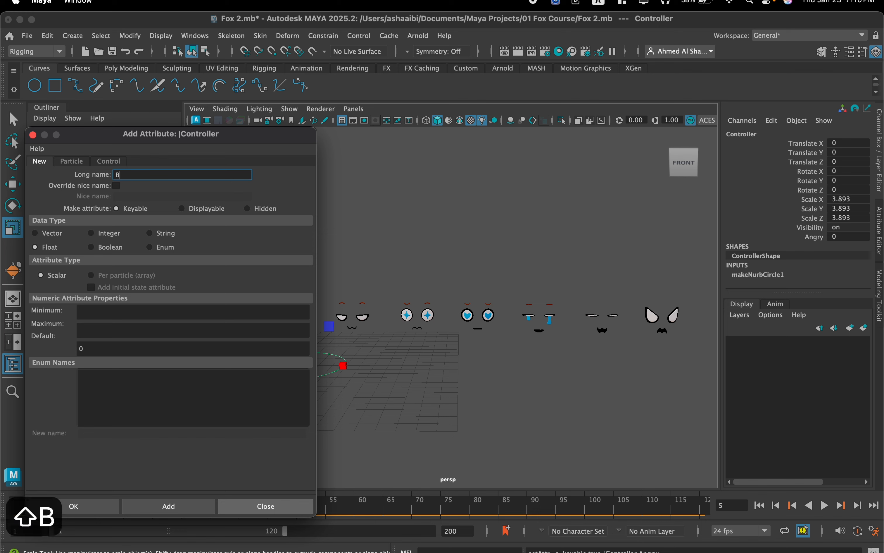
key(BackSpace)
text(Closed)
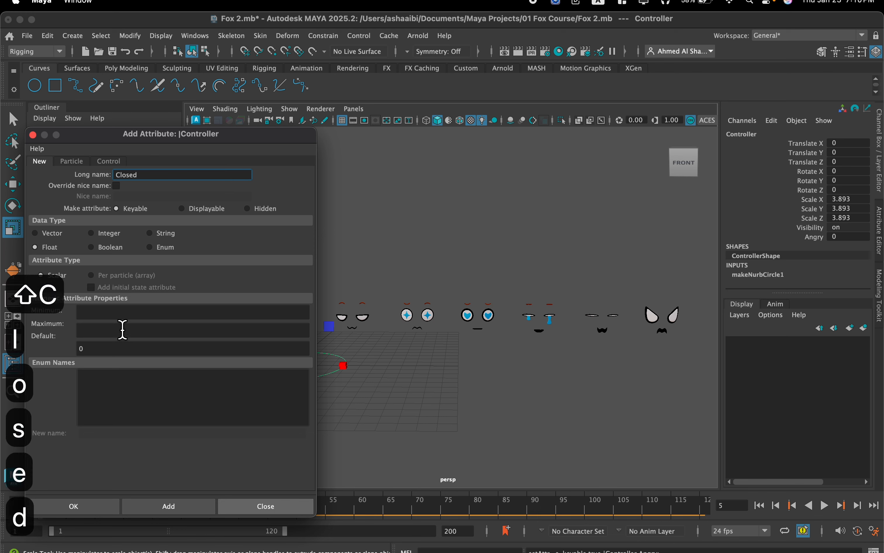
click(123, 313)
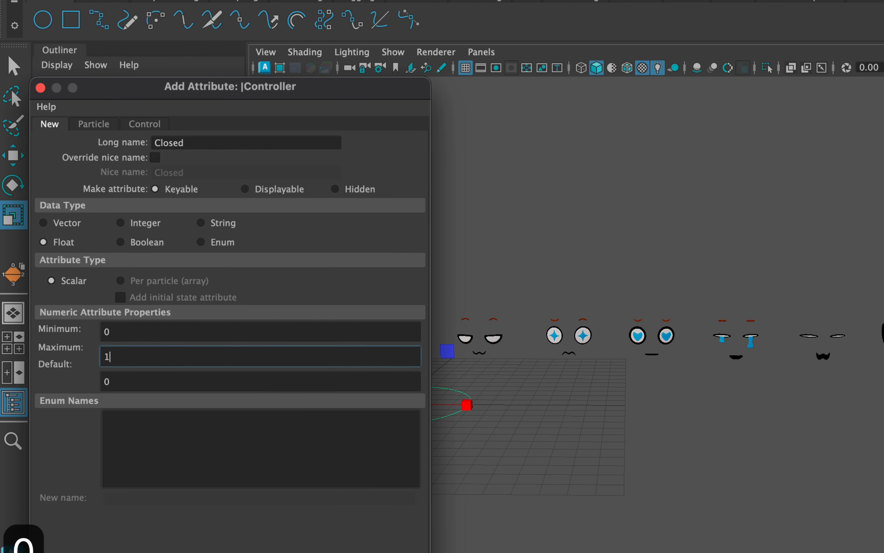
click(136, 351)
text(1)
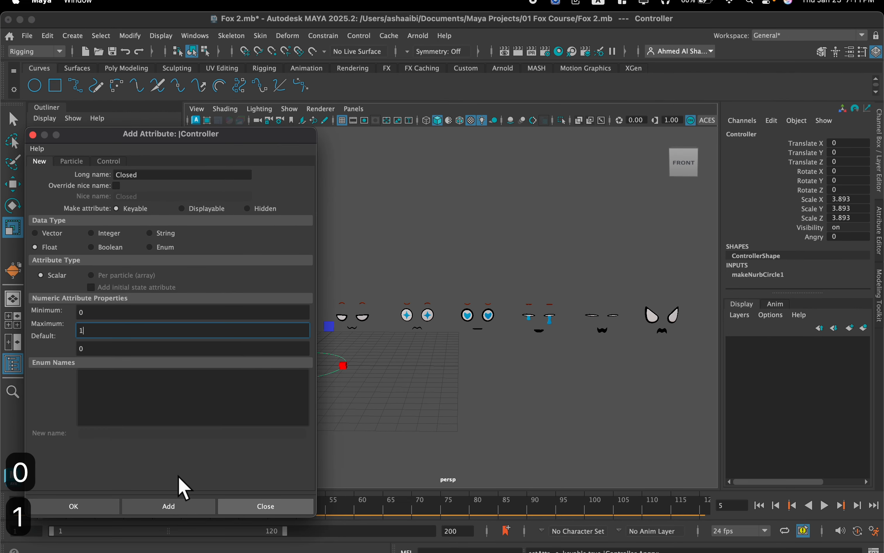
click(176, 508)
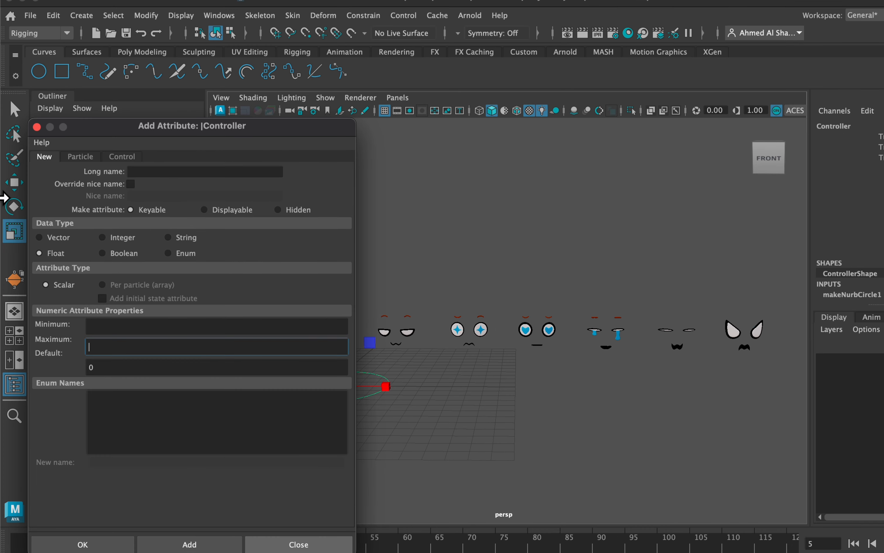
Add a keyable float attribute named Cry to the Controller with minimum 0 and maximum 1.
click(158, 172)
text(Cry)
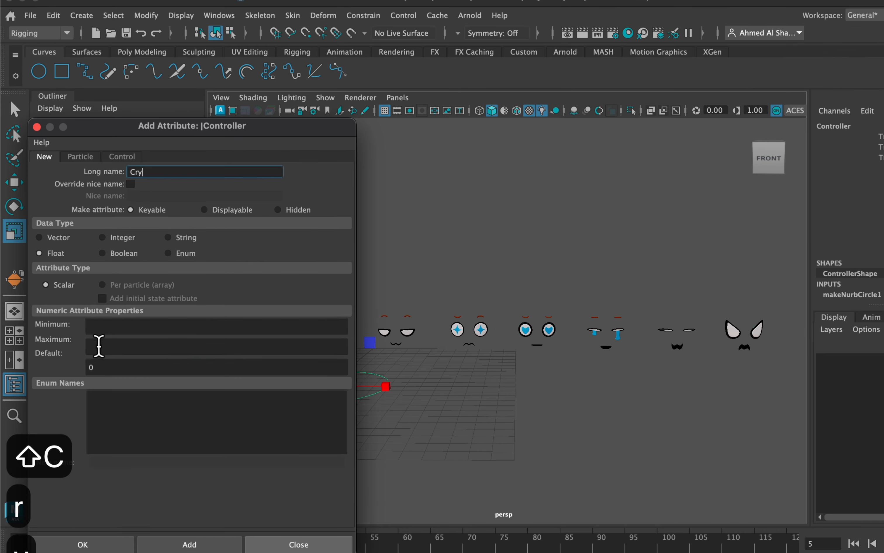
click(107, 328)
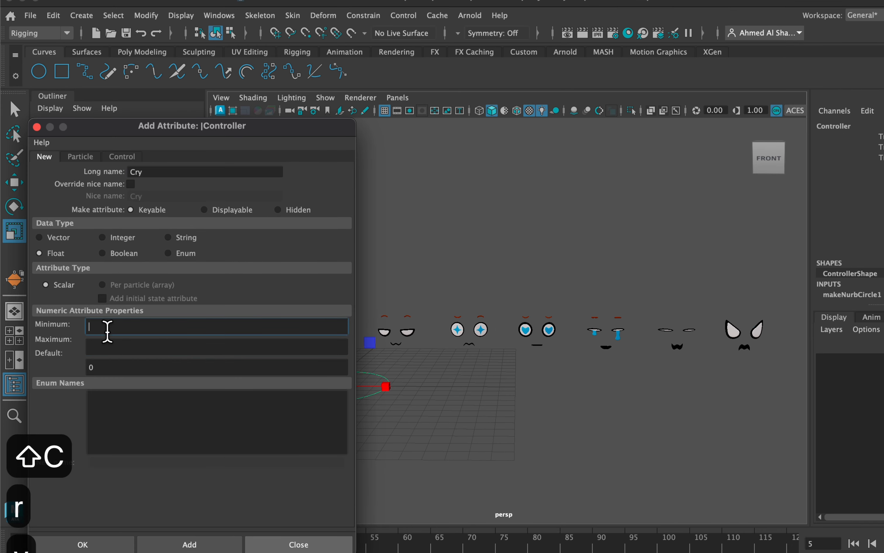
text(0)
click(107, 343)
text(1)
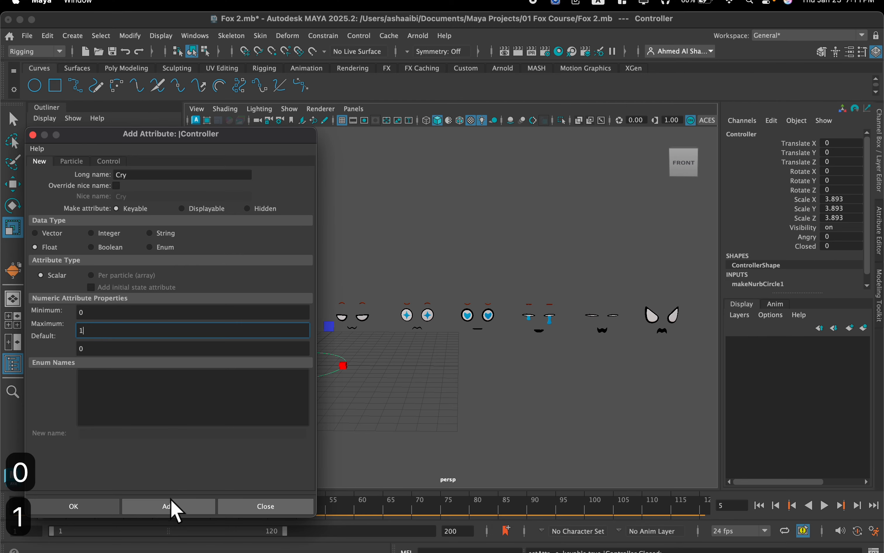
click(195, 543)
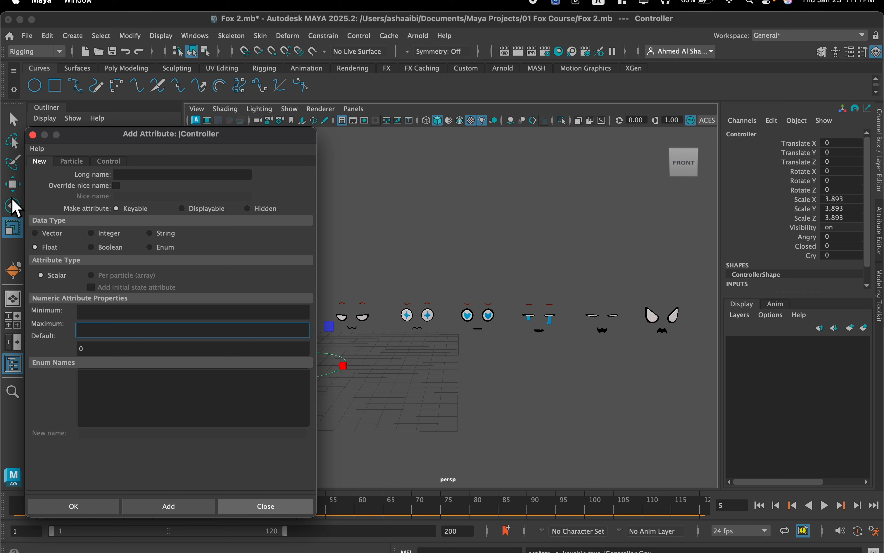
Add a keyable float attribute named Heart to the Controller with minimum 0 and maximum 1.
click(166, 175)
text(Heart)
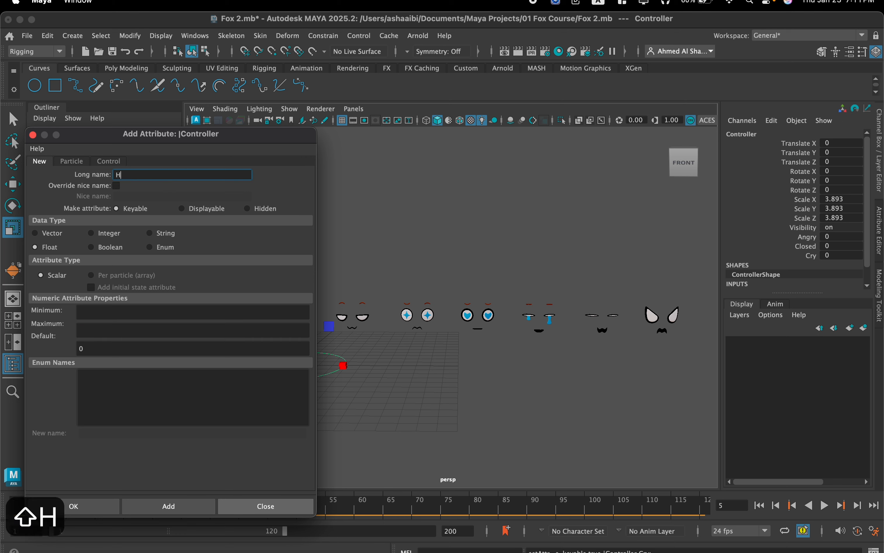
click(142, 316)
text(0)
click(128, 330)
text(1)
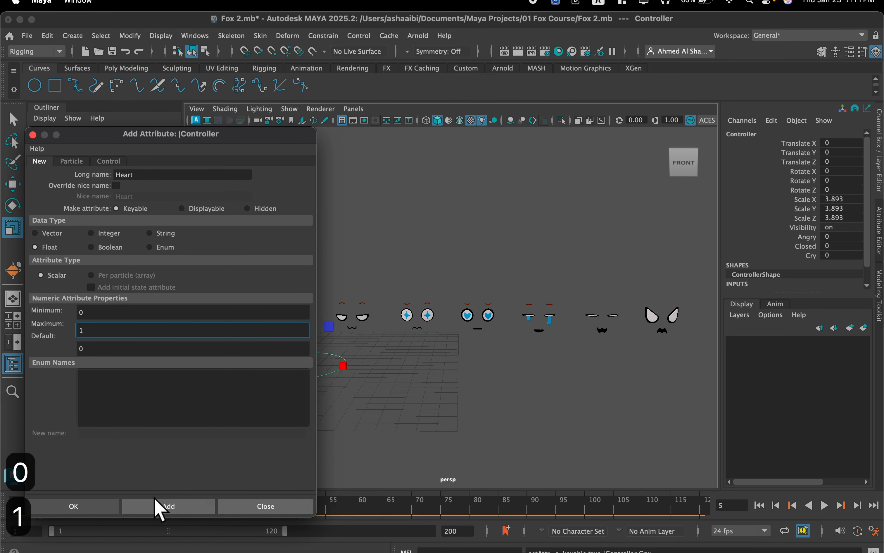
click(180, 507)
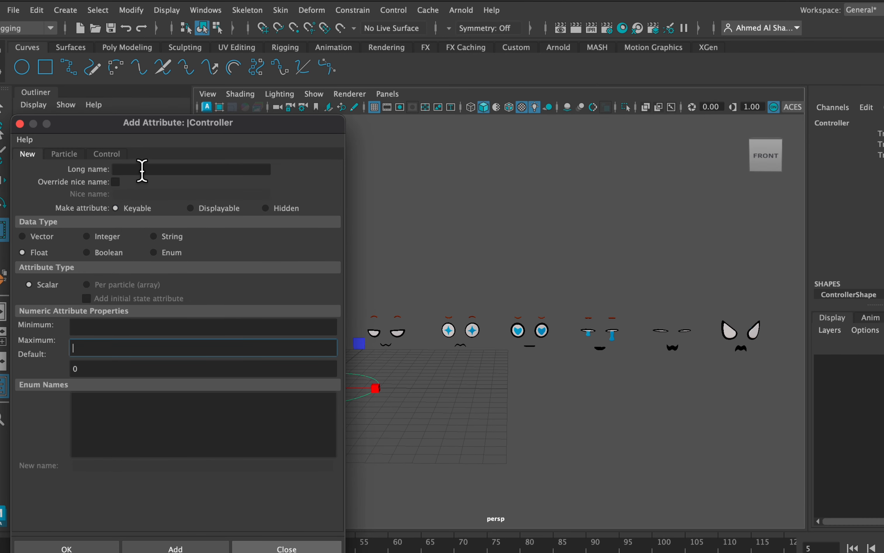
Add a keyable float attribute named Star to the Controller with minimum 0 and maximum 1.
click(142, 169)
text(St)
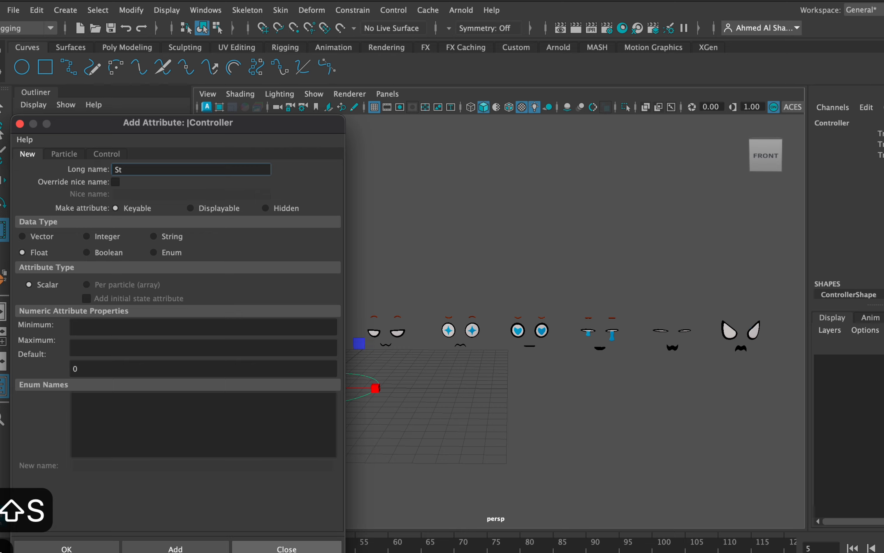
text(ar)
click(95, 326)
text(0)
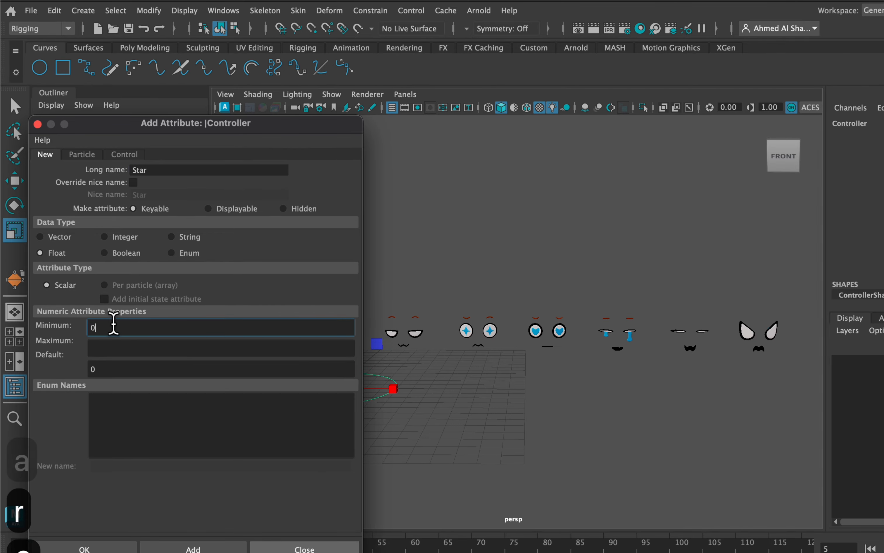
click(125, 339)
text(1)
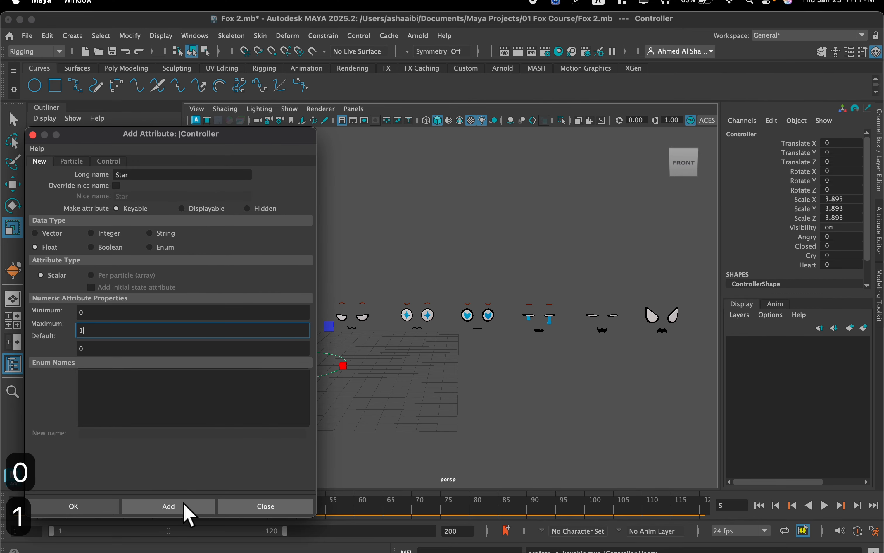
click(184, 504)
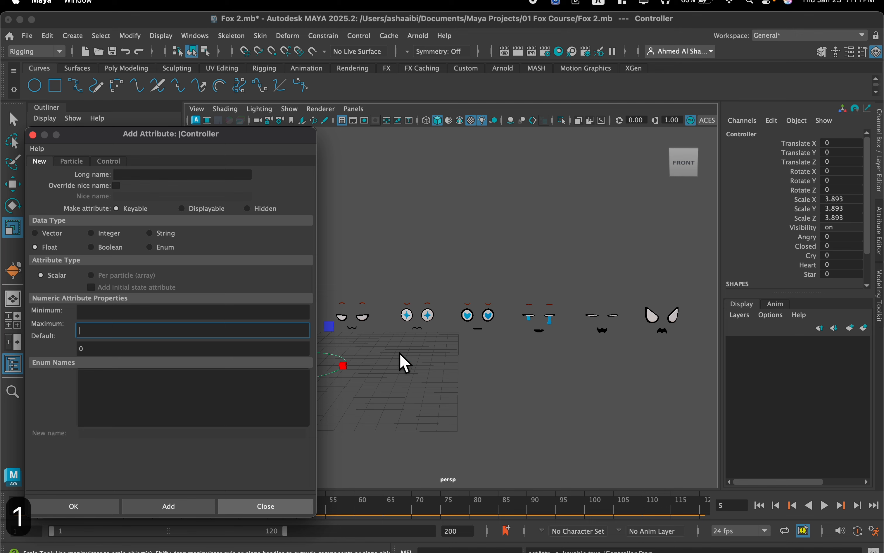
Add a keyable float attribute named Bored to the Controller with minimum 0 and maximum 1, and close the Add Attribute dialog.
scroll(386, 331, down, 2)
alt+middle_drag(386, 331, 416, 327)
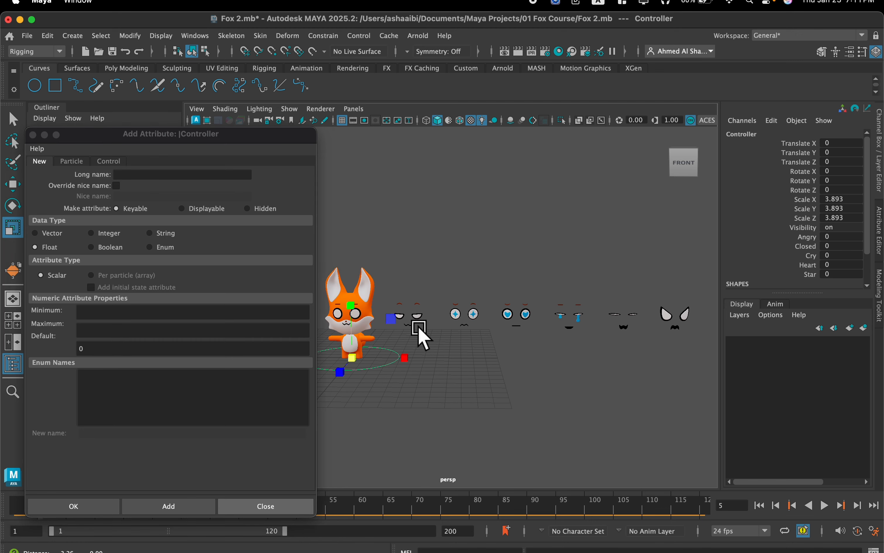
scroll(417, 327, up, 5)
click(157, 175)
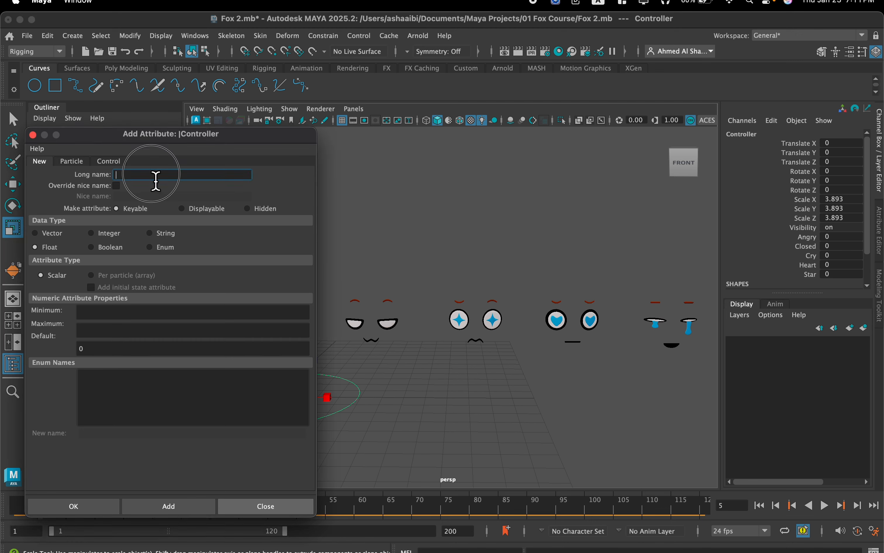
text(Bored)
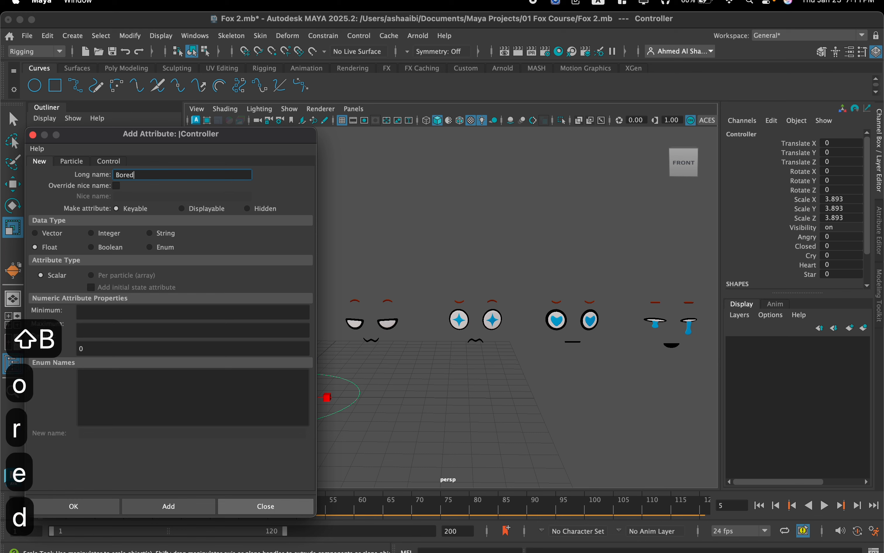
click(113, 314)
text(0)
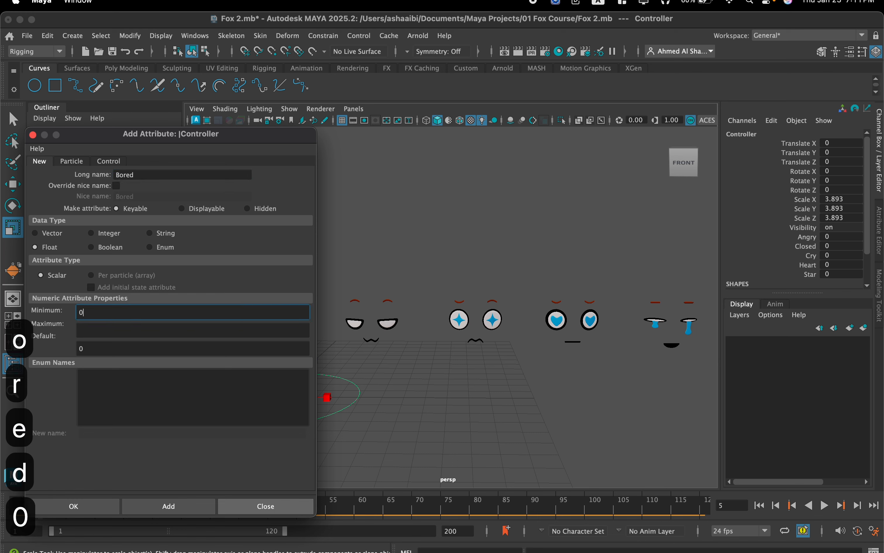
click(111, 334)
text(1)
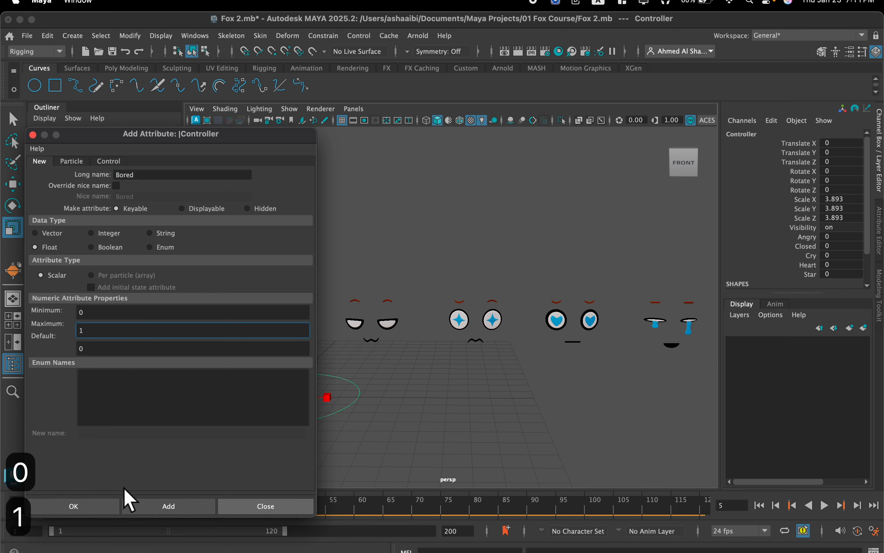
click(171, 509)
click(266, 506)
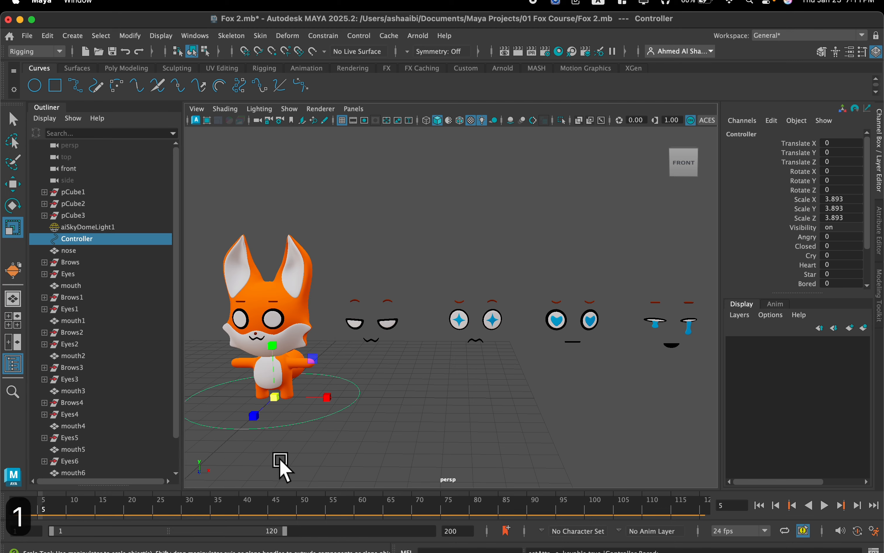
Select the Controller's Angry attribute and open the Connection Editor with the Controller loaded as the output object.
drag(393, 456, 338, 410)
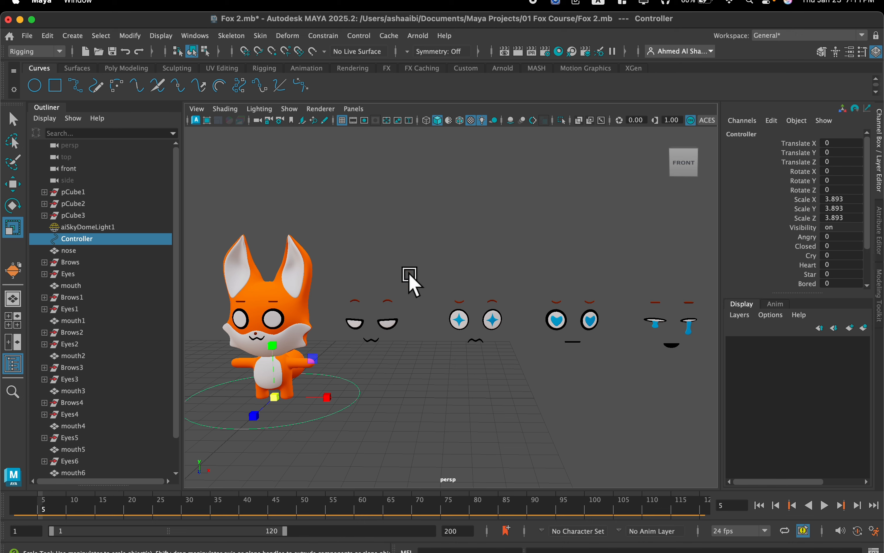
alt+middle_drag(460, 272, 546, 273)
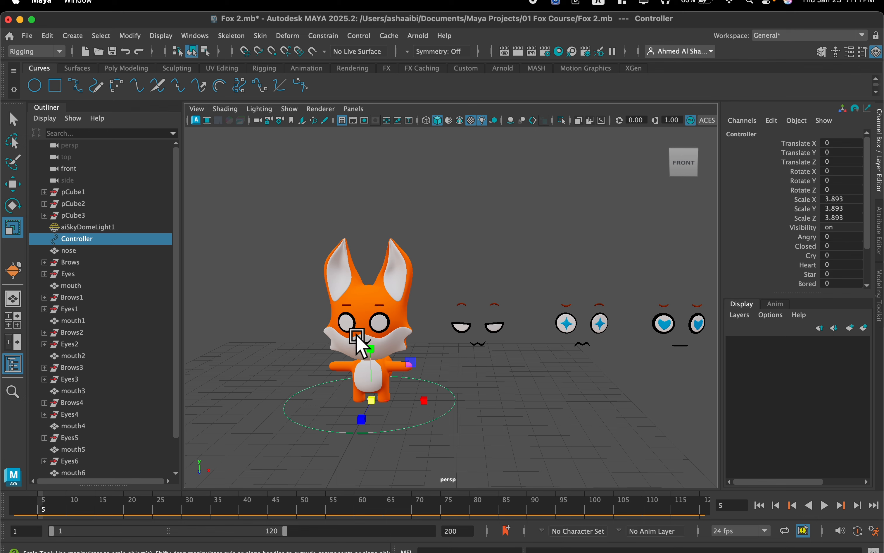
scroll(357, 335, up, 5)
scroll(422, 263, down, 3)
alt+middle_drag(422, 262, 450, 248)
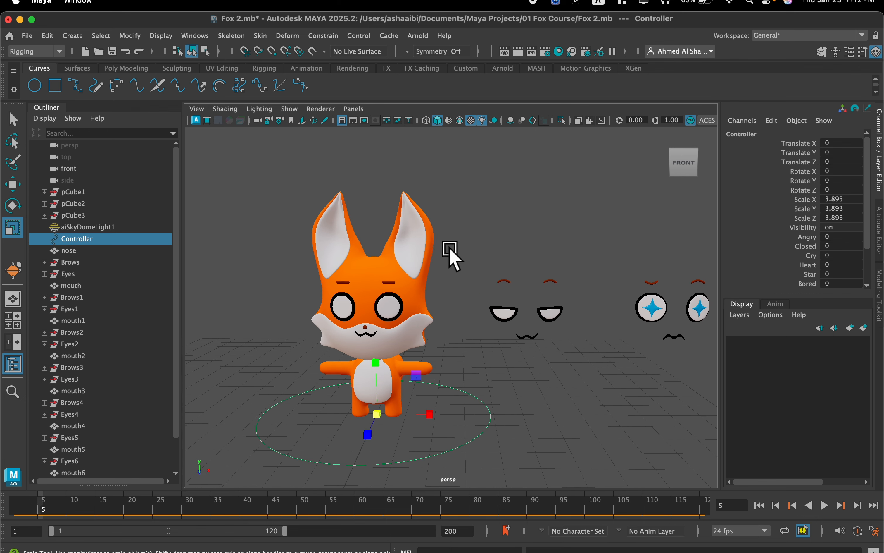
scroll(450, 249, up, 2)
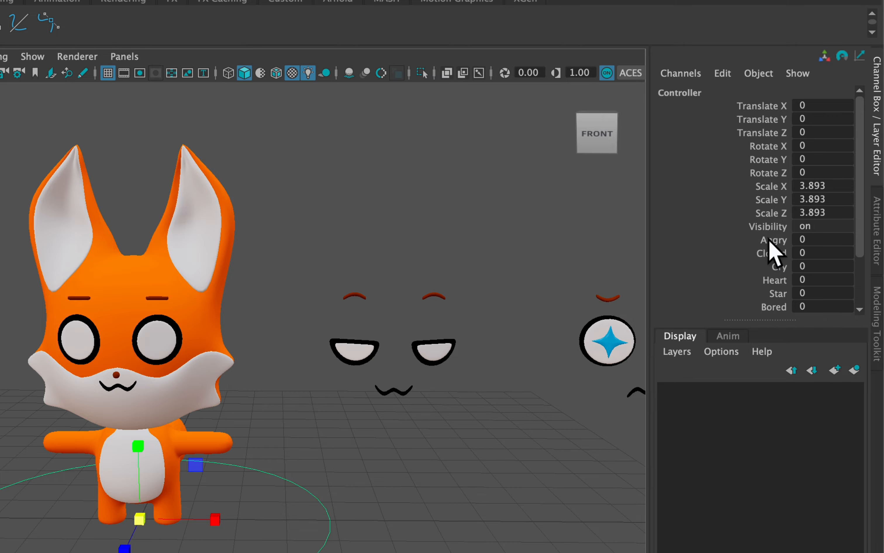
click(769, 240)
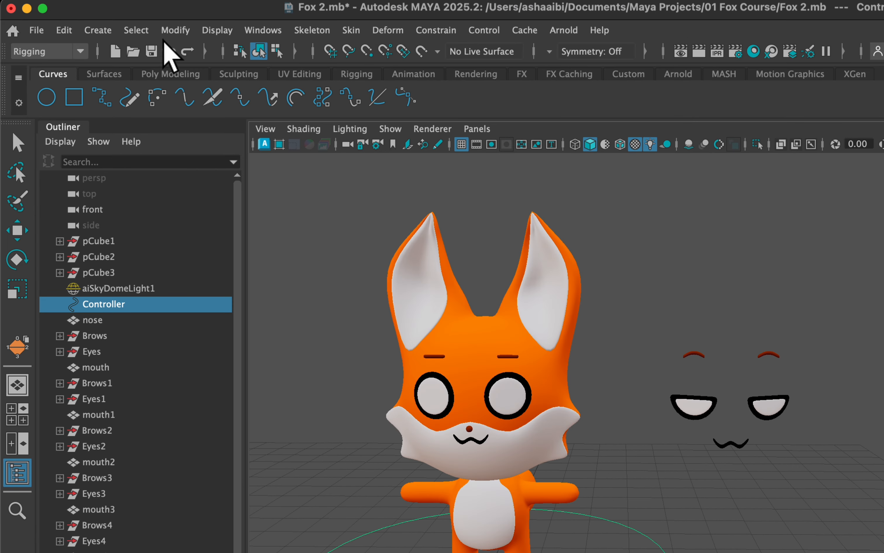
click(269, 32)
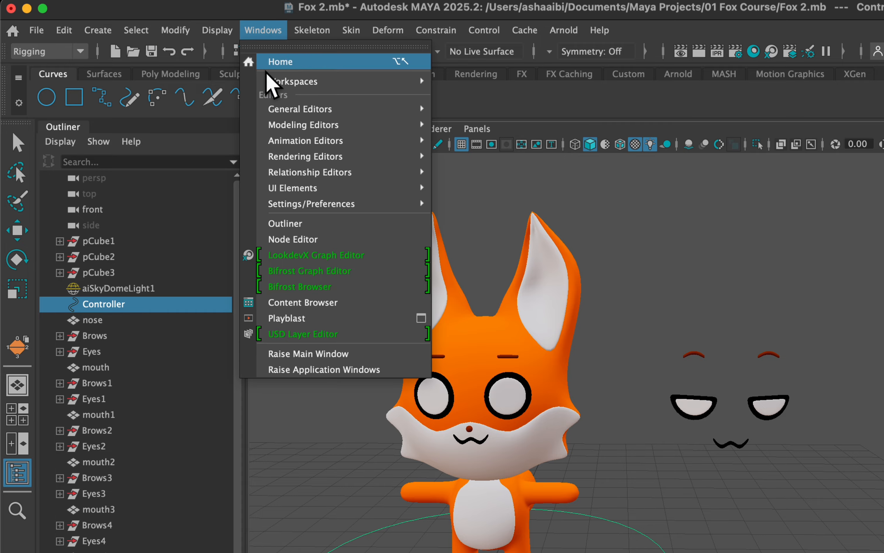
mouse_move(291, 110)
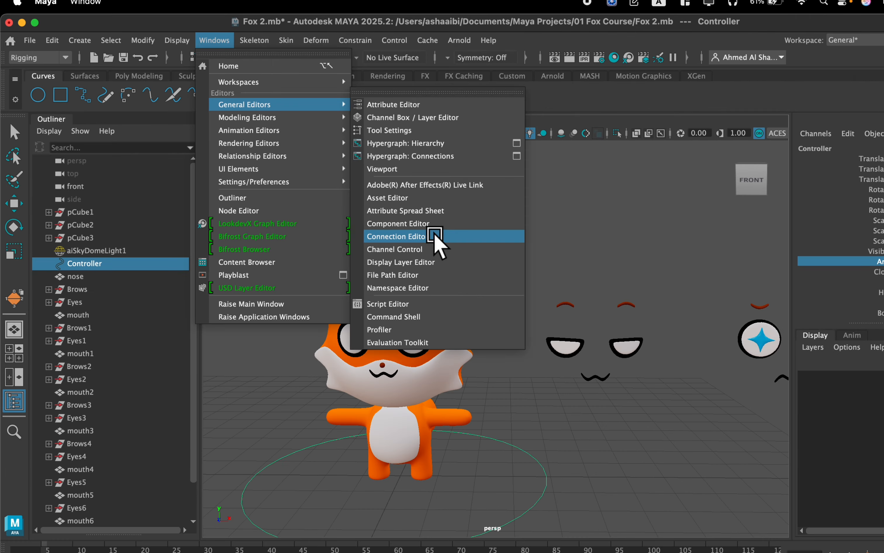
click(435, 238)
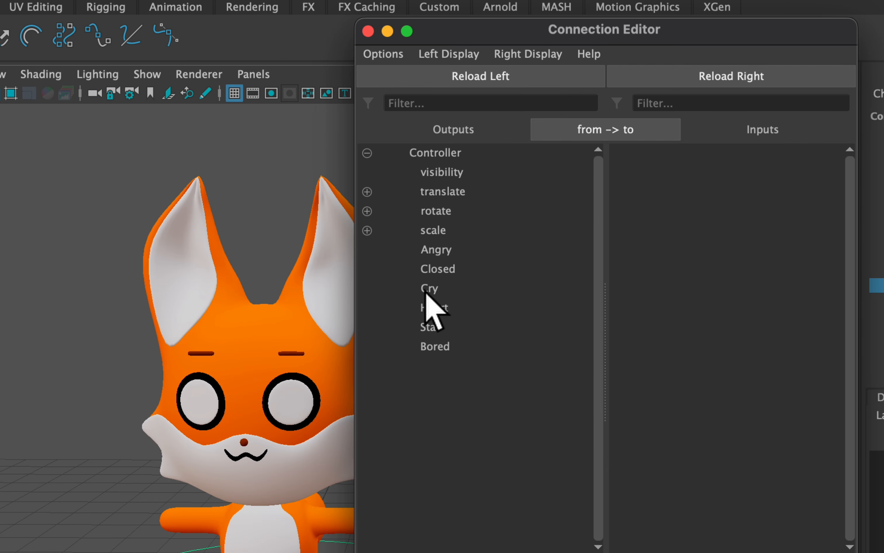
Show the Controller's non-keyable attributes in the Connection Editor's output list and hide them again.
click(463, 55)
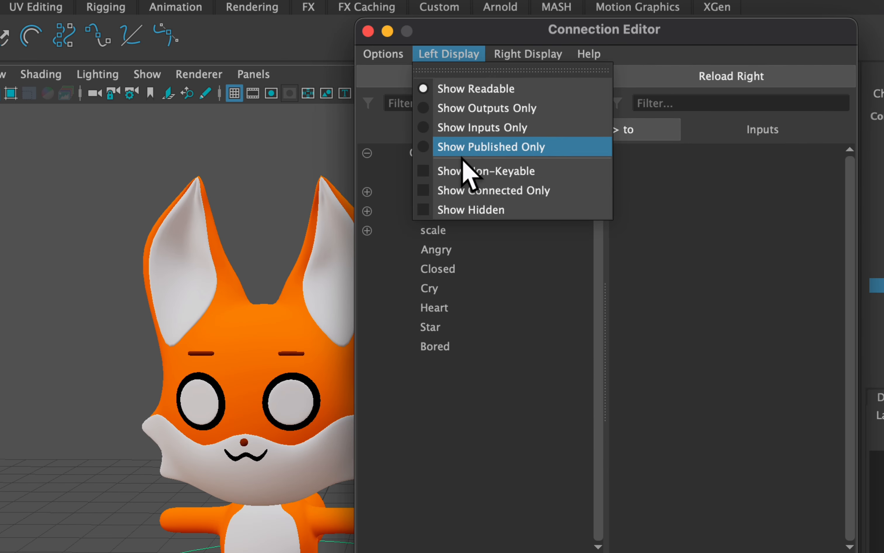
click(477, 172)
click(452, 55)
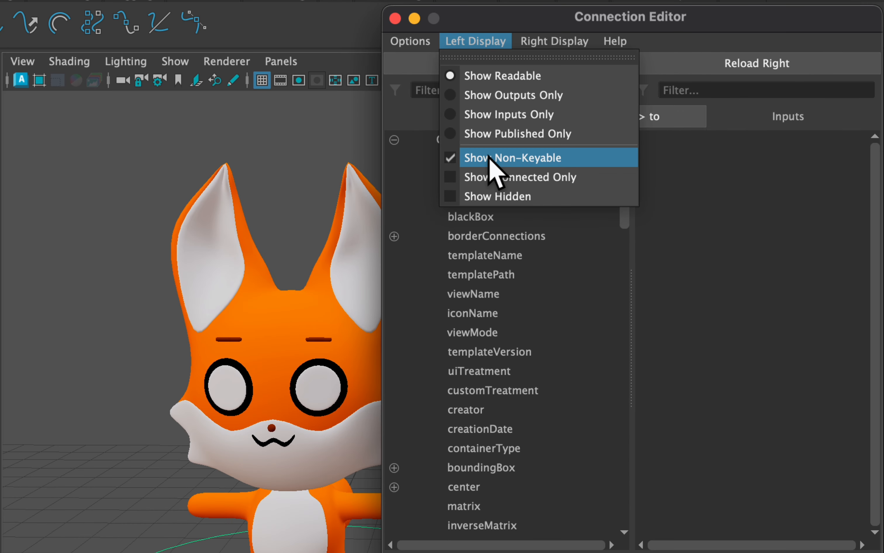
click(489, 157)
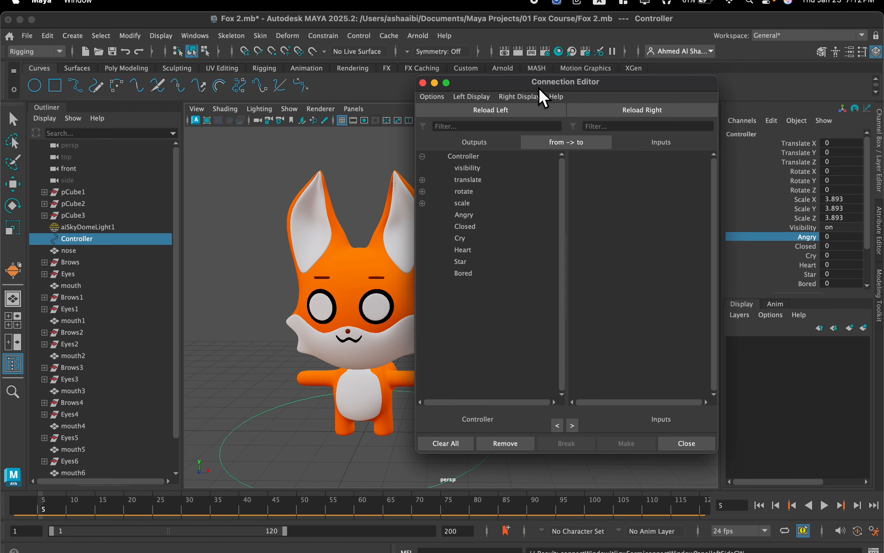
Select the fox's original eye and expand its Eyes7 blend shape targets, keeping the Connection Editor clear of them.
drag(540, 91, 631, 62)
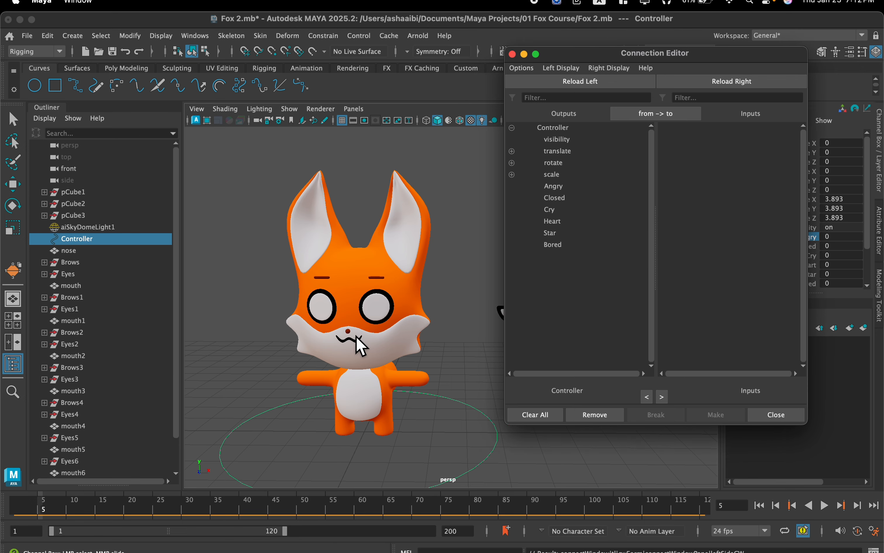
scroll(360, 345, up, 5)
click(320, 305)
key(r)
drag(610, 65, 381, 72)
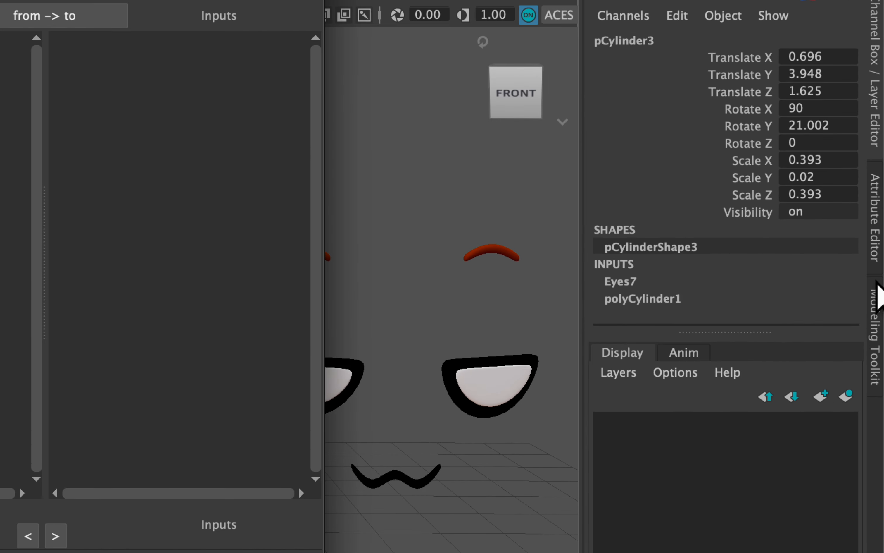
click(741, 266)
scroll(650, 298, down, 4)
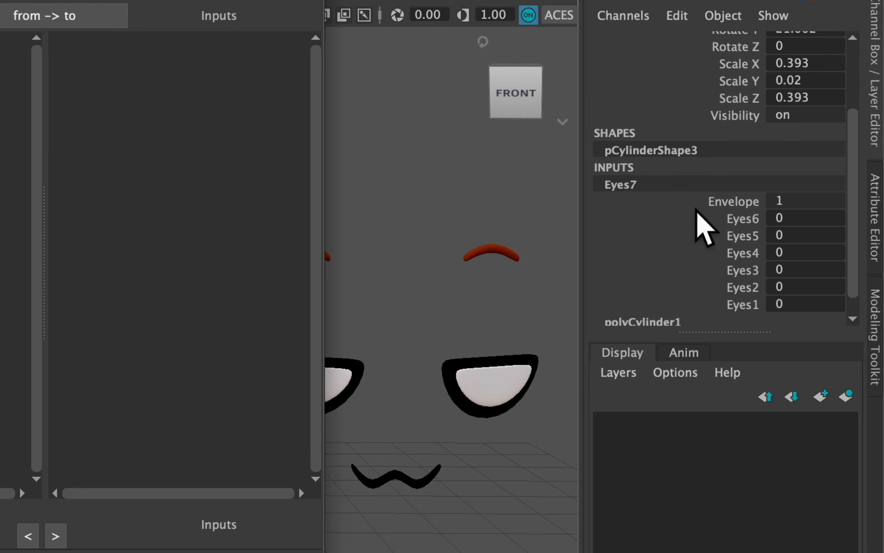
scroll(718, 216, down, 1)
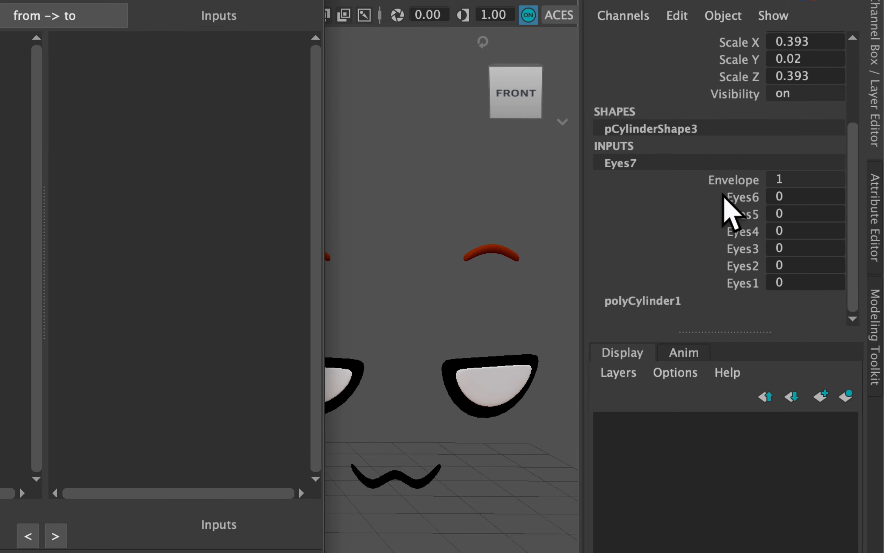
Load the eye with its Eyes7 blend shape as the Connection Editor's input object and expand its weight targets.
click(725, 197)
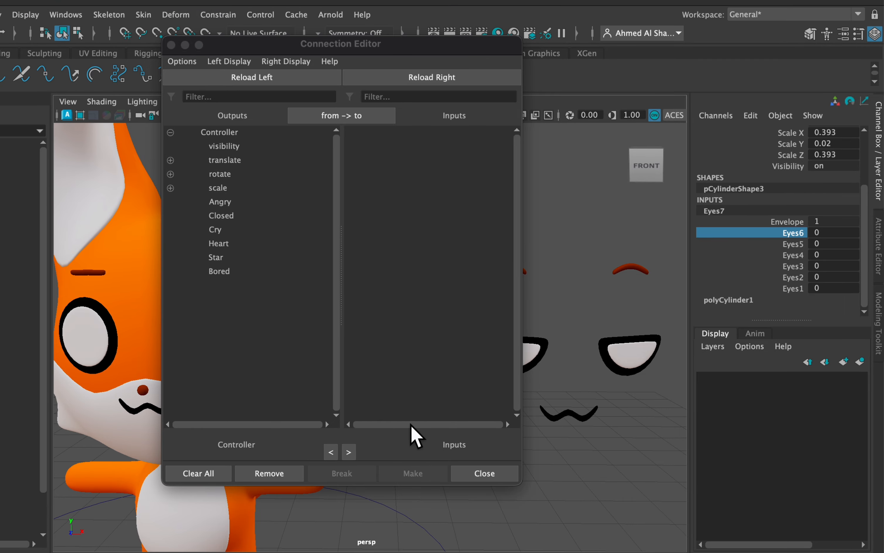
click(435, 77)
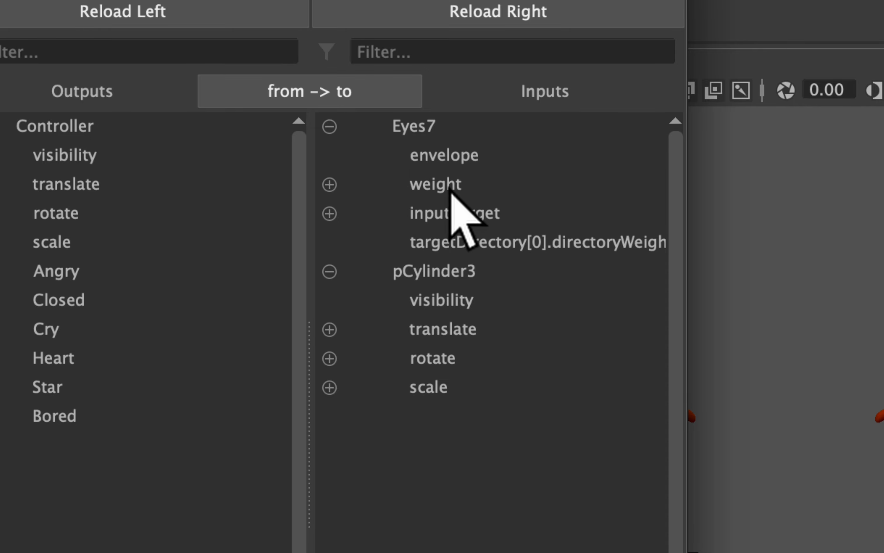
click(330, 184)
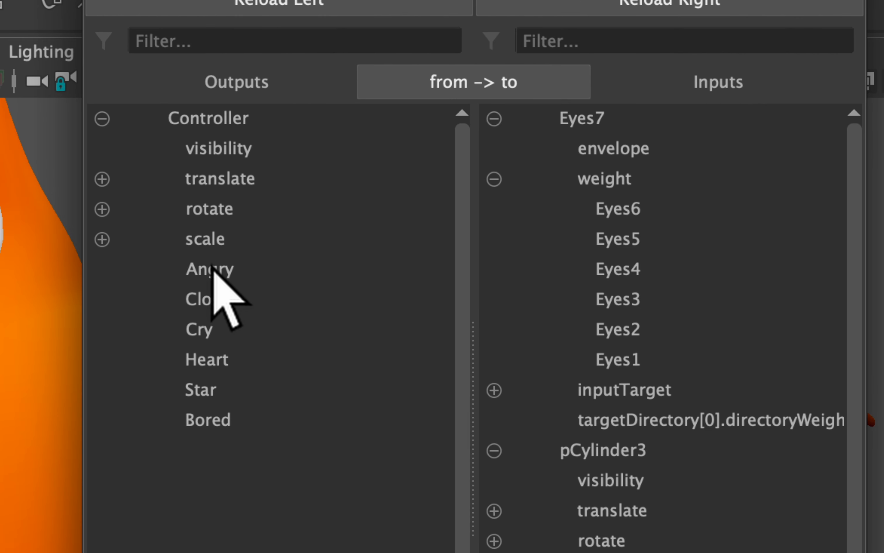
Connect the Controller's Angry, Closed and Cry attributes to the Eyes6, Eyes5 and Eyes4 blend shape weights respectively.
click(199, 270)
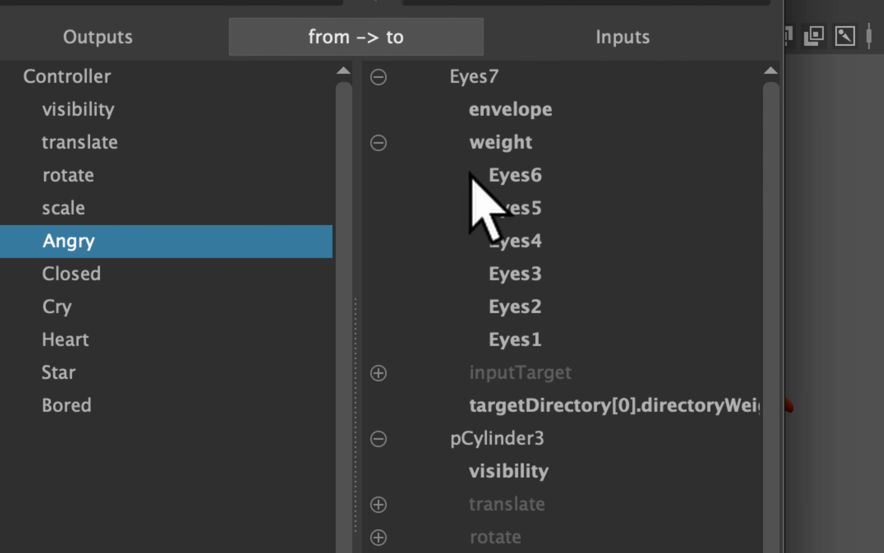
click(436, 190)
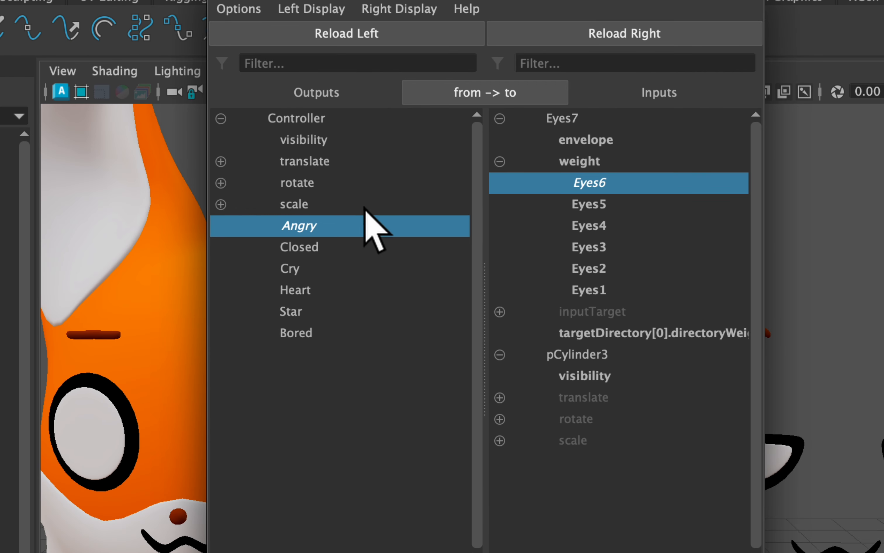
click(296, 250)
click(599, 205)
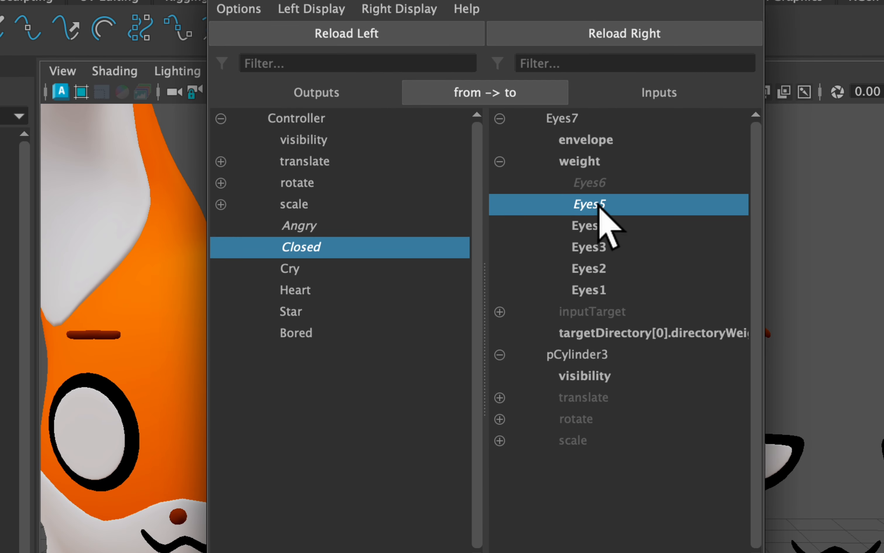
click(318, 272)
click(595, 226)
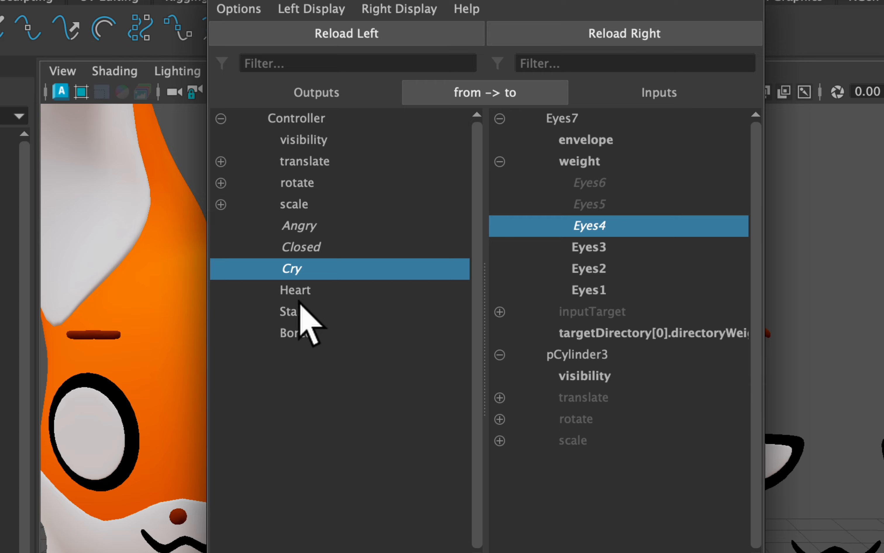
Connect Heart to Eyes3, Star to Eyes2 and Bored to Eyes1, and close the Connection Editor.
click(299, 292)
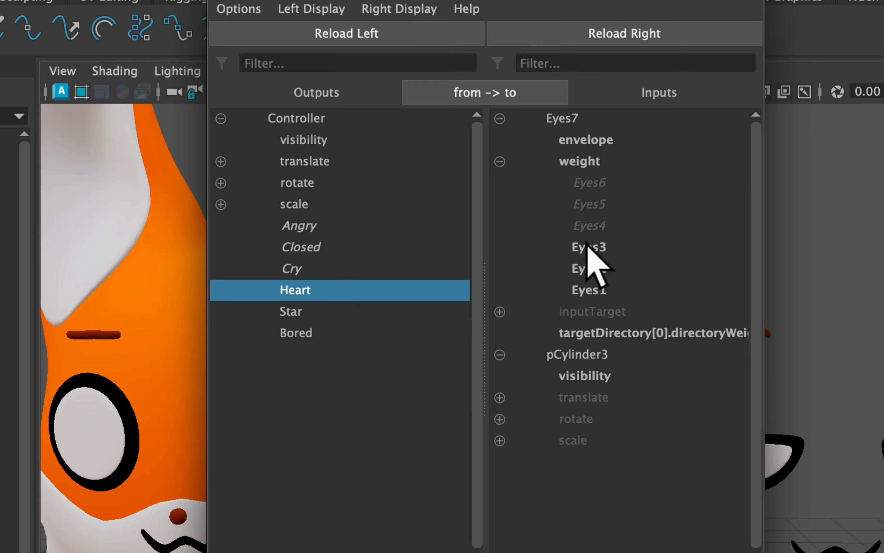
click(587, 246)
click(312, 315)
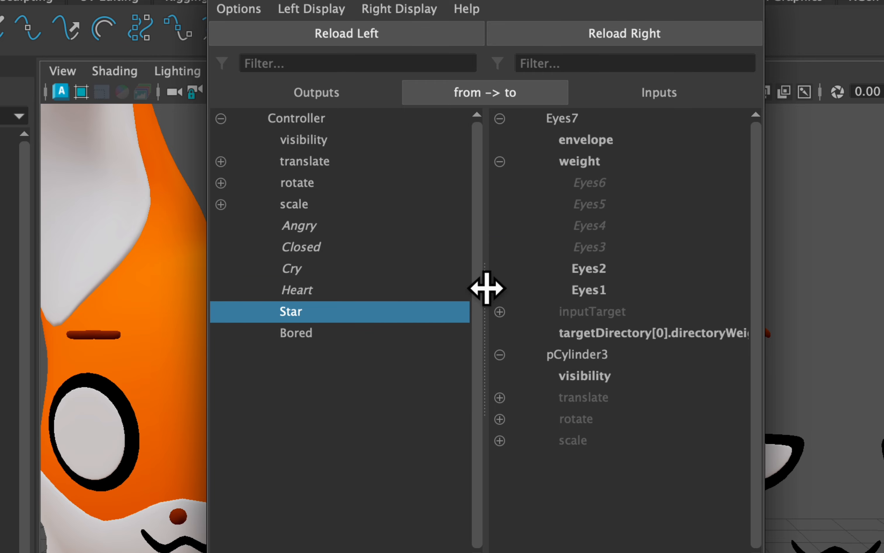
click(612, 271)
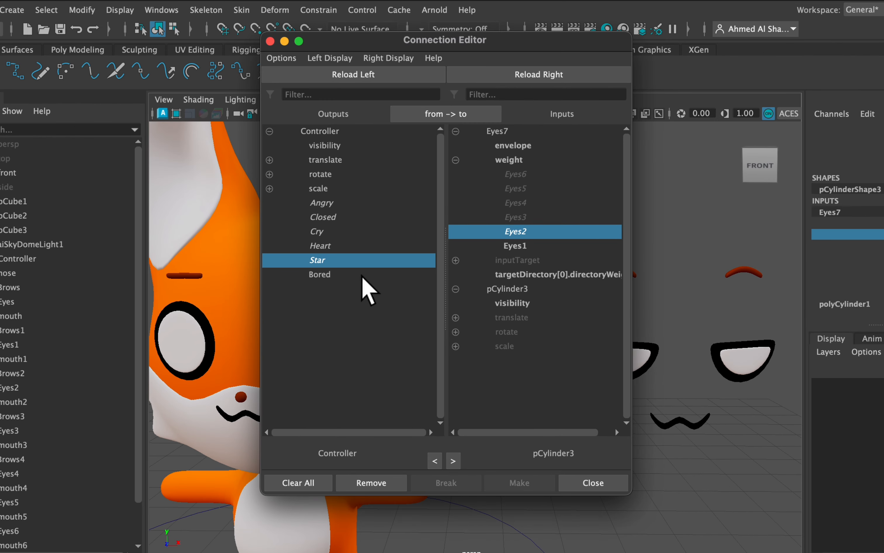
click(433, 311)
click(516, 247)
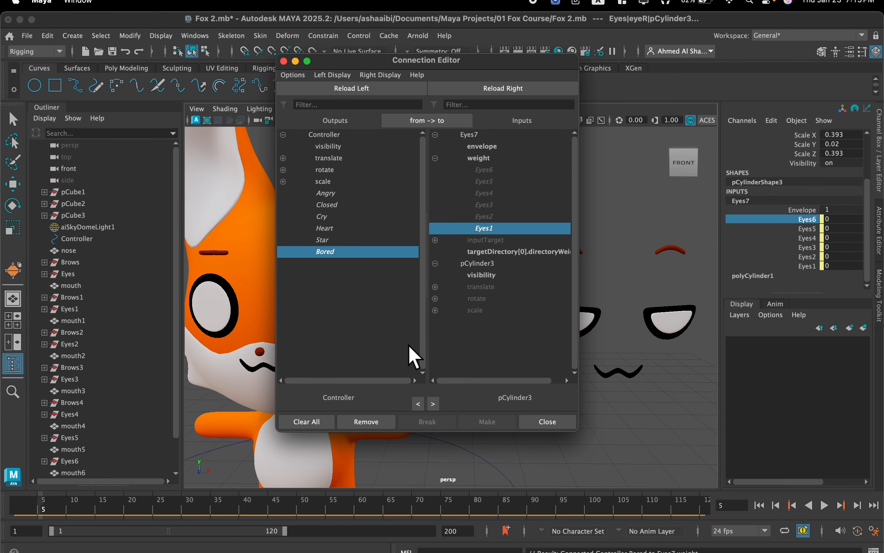
click(548, 422)
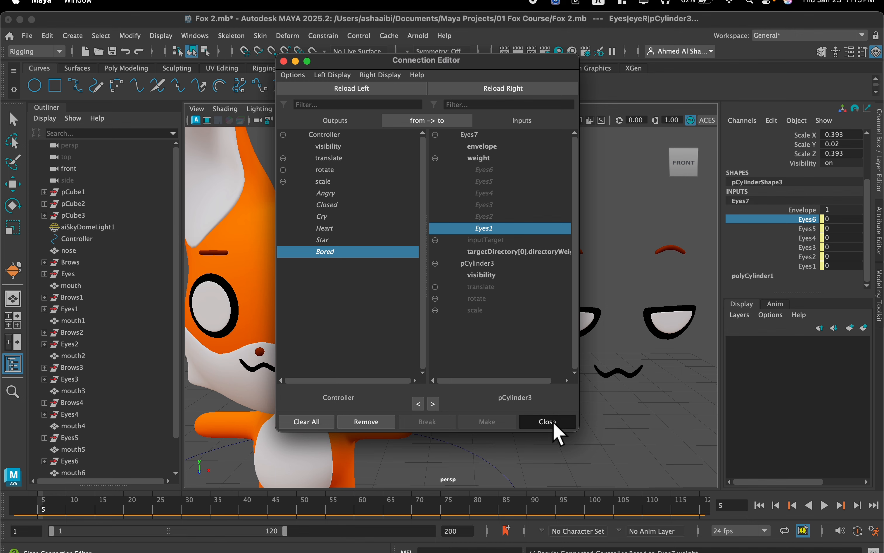
Select the Controller circle around the fox's feet and review its expression attributes from Angry to Bored.
scroll(541, 453, down, 5)
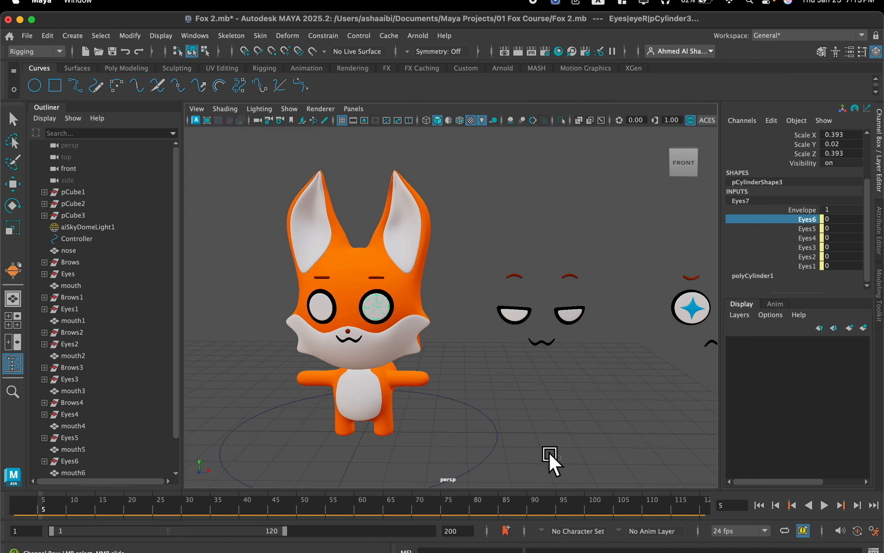
drag(553, 455, 463, 436)
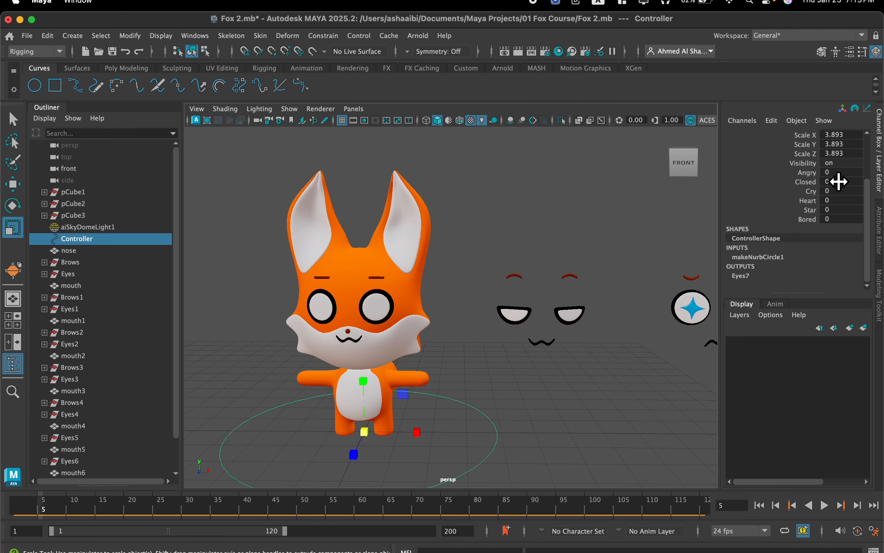
drag(833, 174, 842, 219)
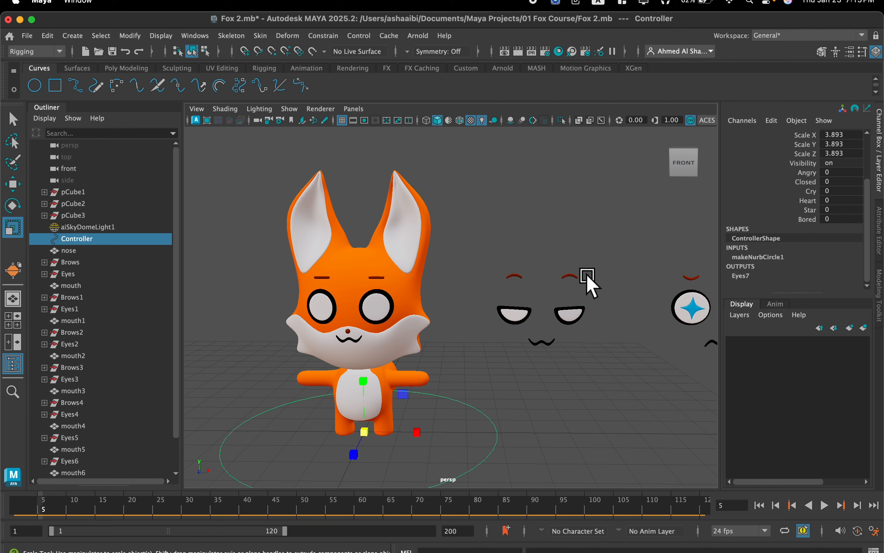
mouse_move(543, 272)
alt+mouse_down()
mouse_move(528, 276)
mouse_move(543, 271)
alt+mouse_up()
scroll(533, 252, up, 5)
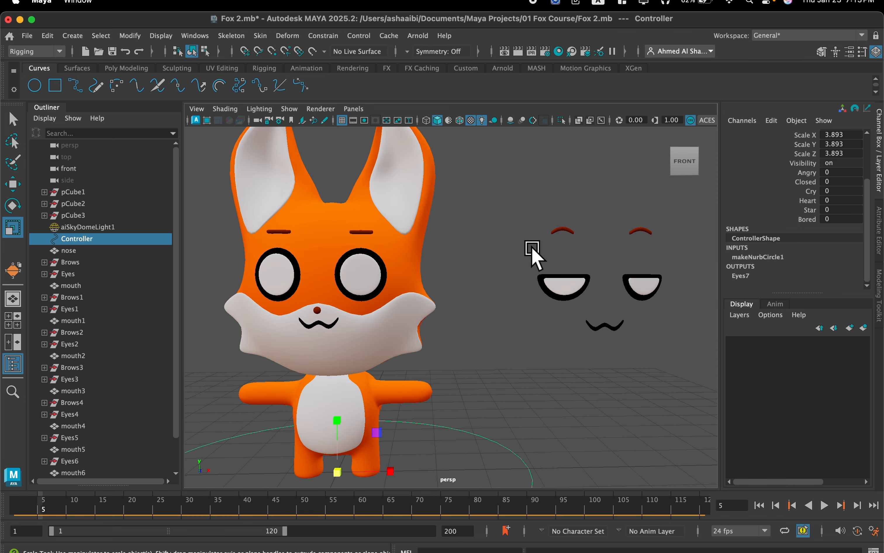
alt+drag(565, 306, 552, 311)
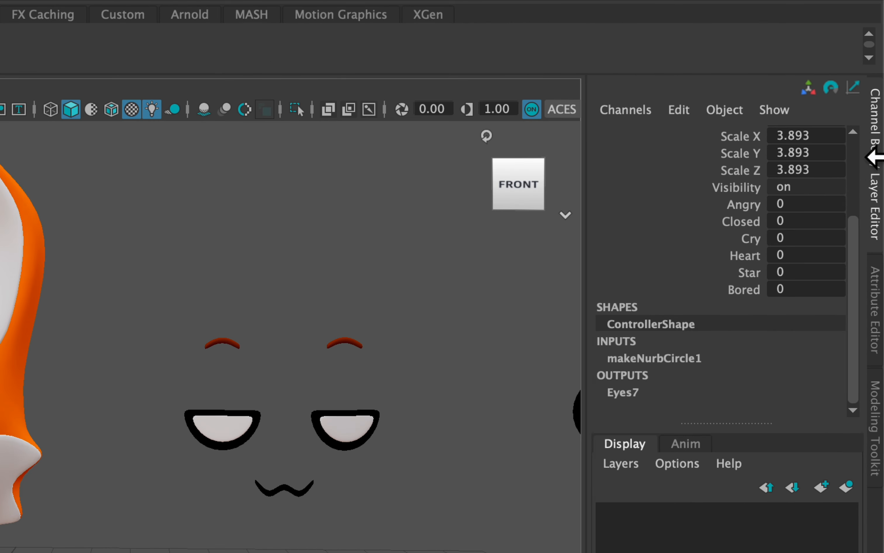
scroll(833, 177, up, 3)
scroll(791, 213, down, 3)
scroll(791, 214, up, 3)
scroll(791, 213, down, 3)
Open the Add Attribute dialog for the Controller, keeping the expression faces visible beside it.
click(670, 108)
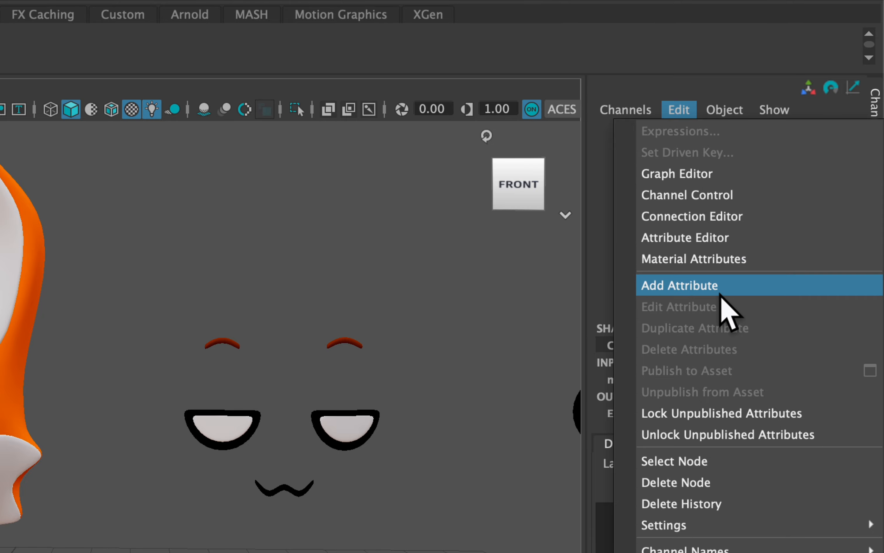
click(720, 289)
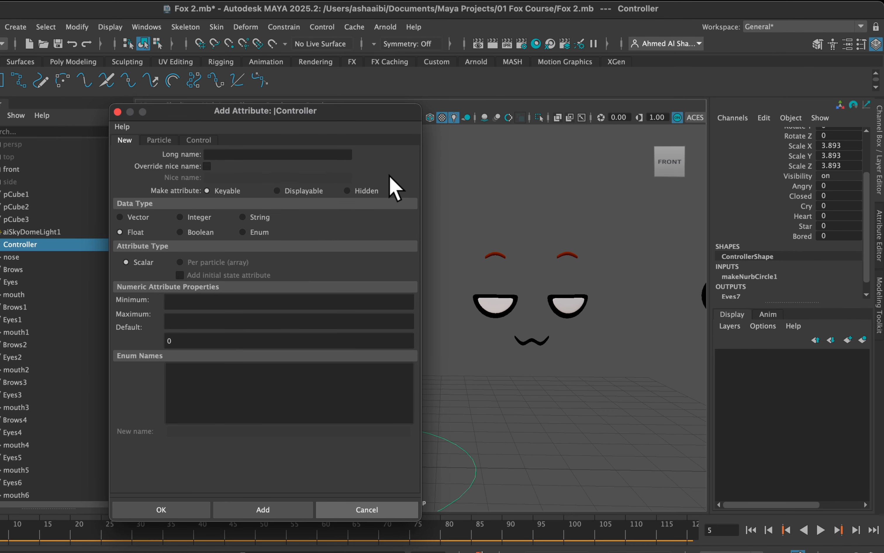
scroll(488, 216, down, 4)
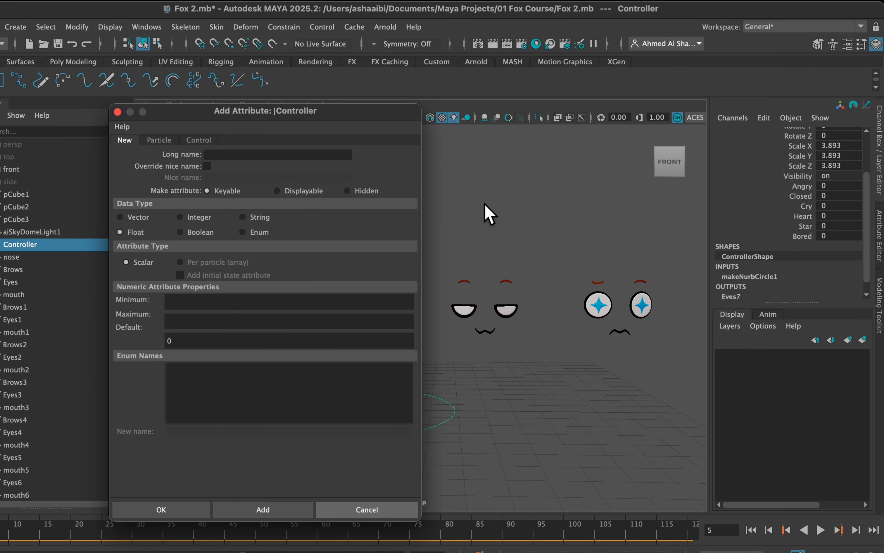
alt+middle_drag(491, 213, 534, 205)
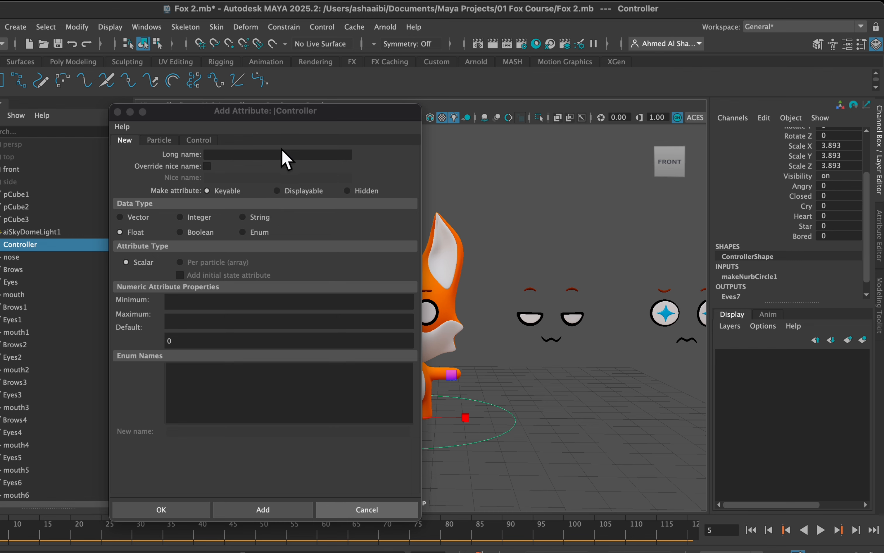
Add a keyable float attribute named Mouth Happy to the Controller with minimum 0, maximum 1 and default 0.
click(274, 154)
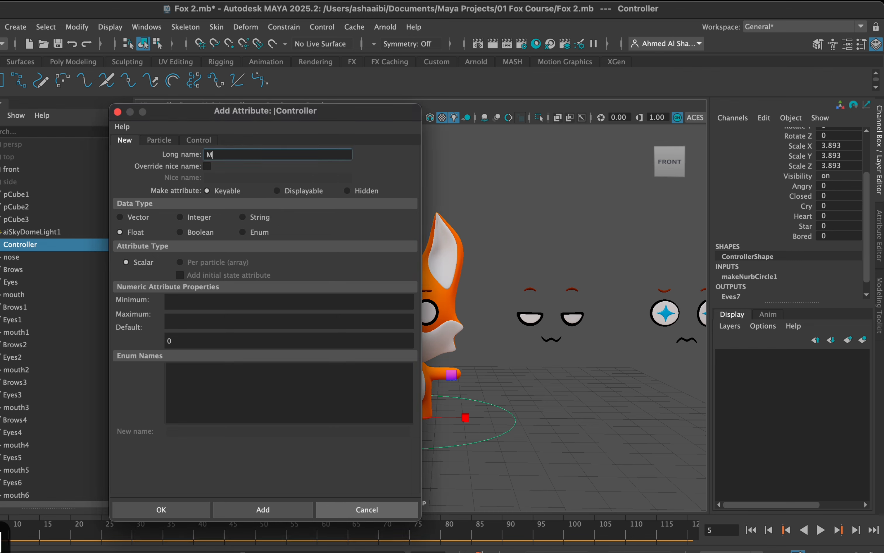
text(Mouth Happy)
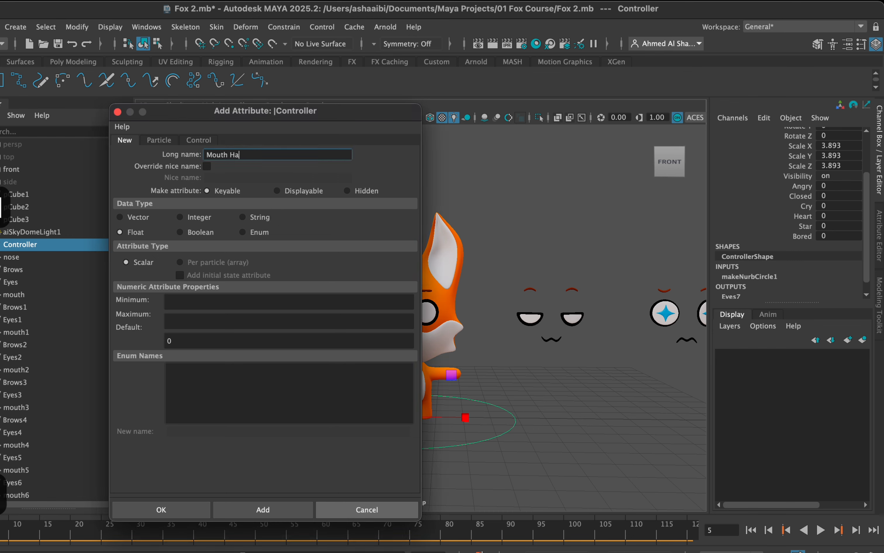
click(171, 303)
click(192, 315)
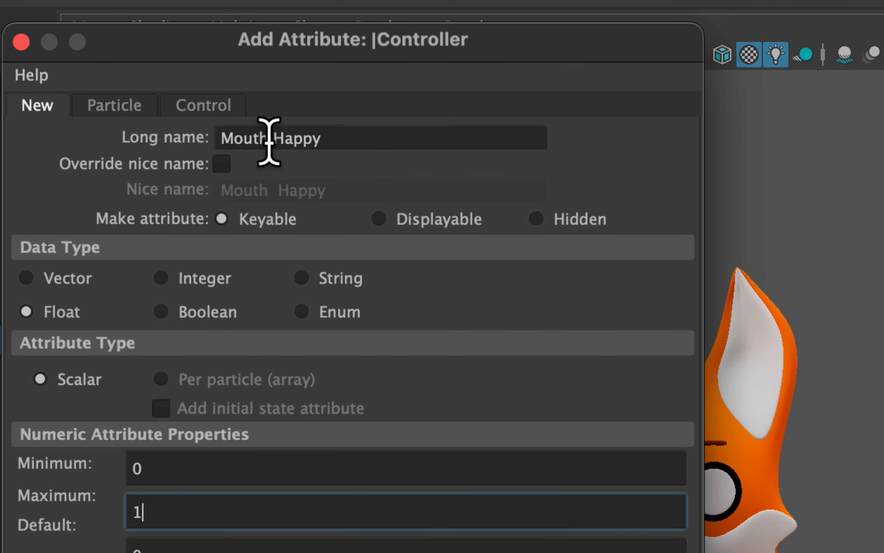
key(Tab)
drag(273, 142, 204, 138)
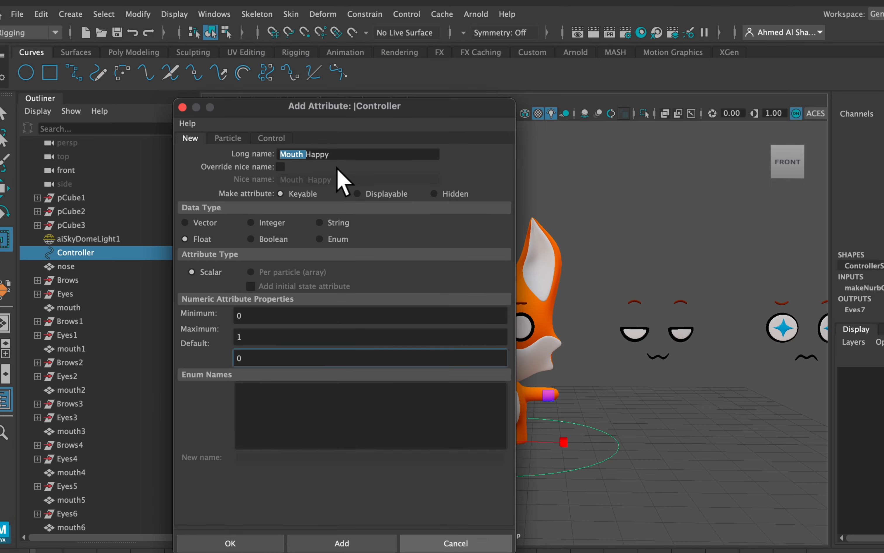
click(339, 154)
key(super+c)
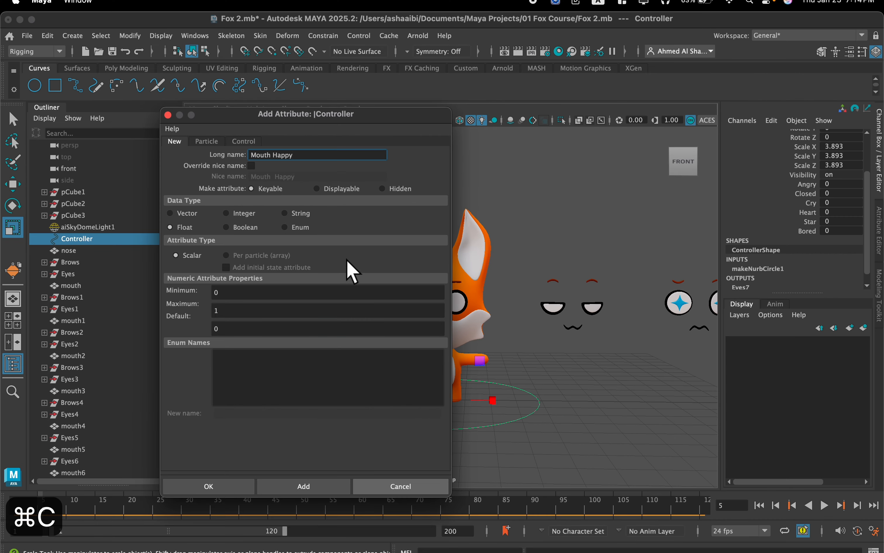
click(303, 486)
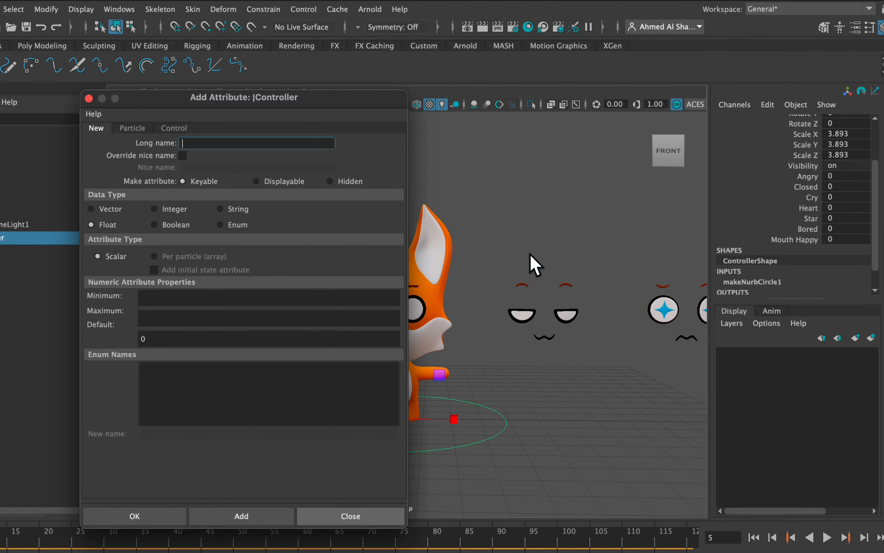
Undo the addition of the Mouth Happy attribute while checking the other expression faces.
scroll(535, 265, down, 4)
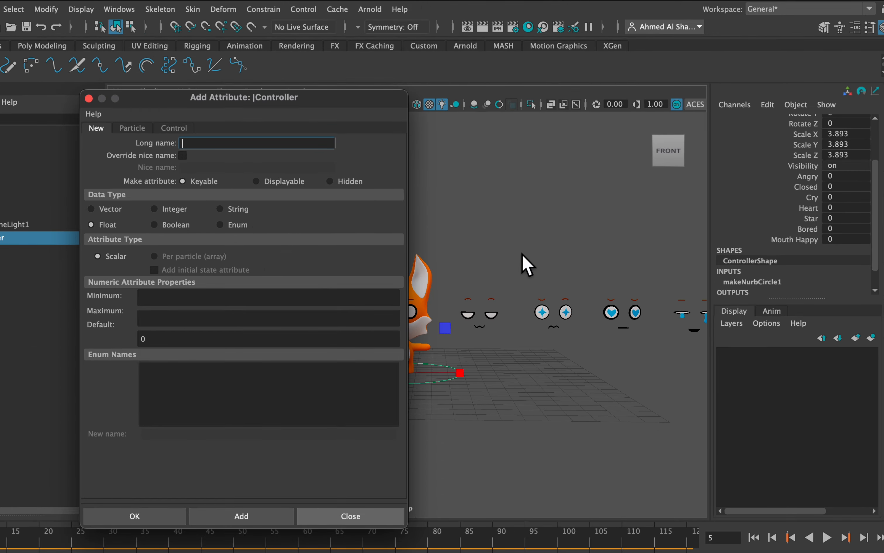
alt+middle_drag(522, 254, 451, 258)
key(super+z)
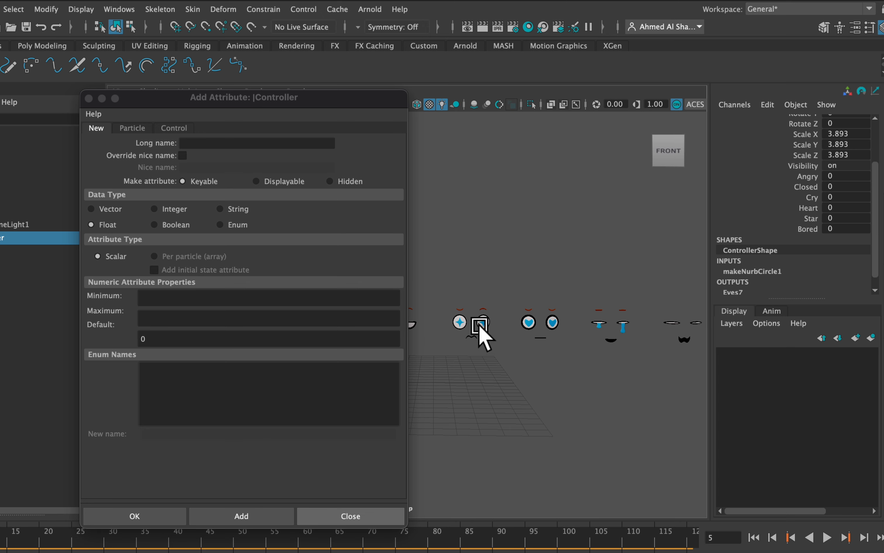
Check the closed and angry faces' mouths and paste the clipboard text as the new Controller attribute's long name.
scroll(532, 243, down, 2)
alt+middle_drag(530, 242, 382, 249)
scroll(526, 299, up, 2)
alt+middle_drag(547, 315, 420, 296)
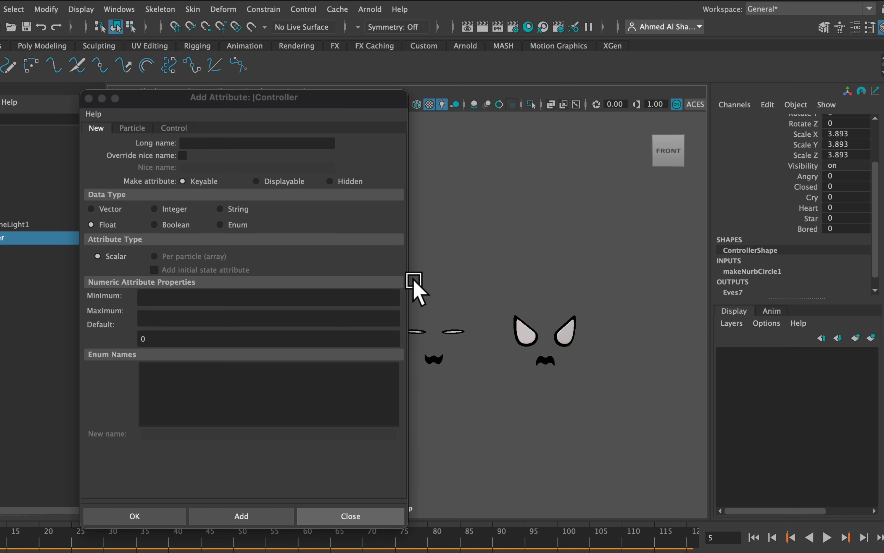
click(221, 144)
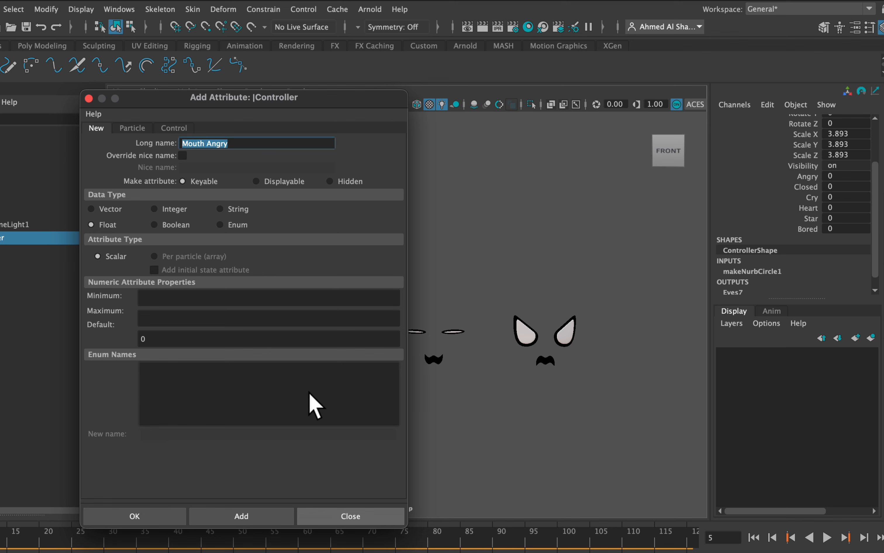
Add the keyable float attribute Mouth Angry to the Controller with a maximum of 1 and default 0.
click(186, 298)
click(179, 314)
text(1)
click(237, 516)
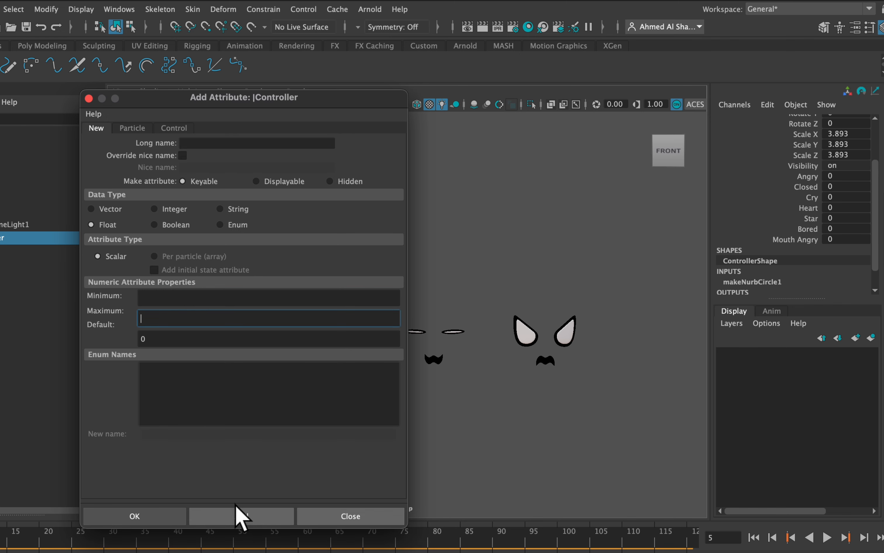
Add another keyable float attribute named Mouth Angry 2 to the Controller for the closed-eye face's mouth.
scroll(472, 257, down, 2)
alt+middle_drag(479, 258, 568, 266)
click(224, 143)
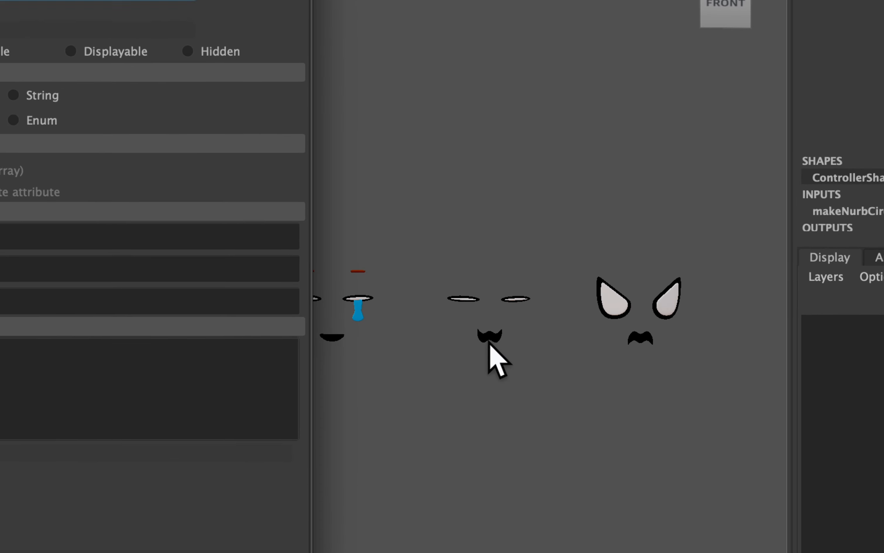
text(Mouth Angry)
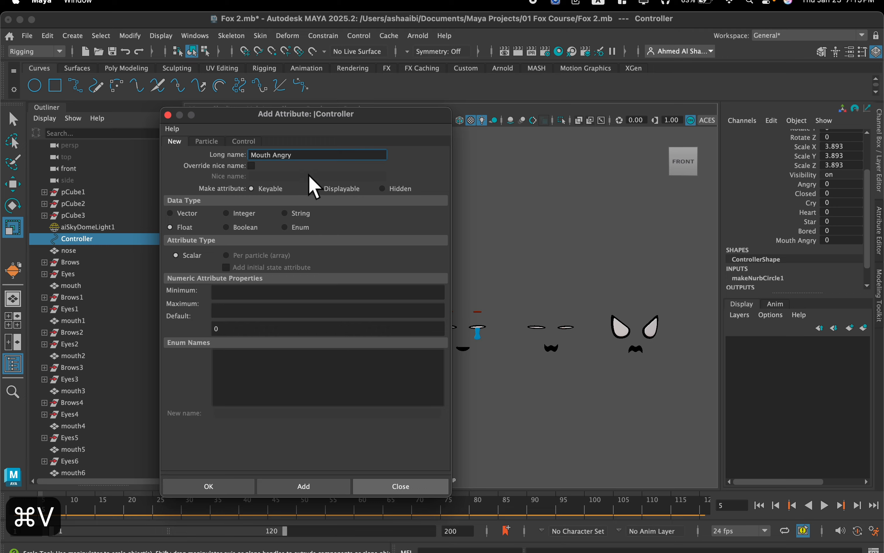
text(2)
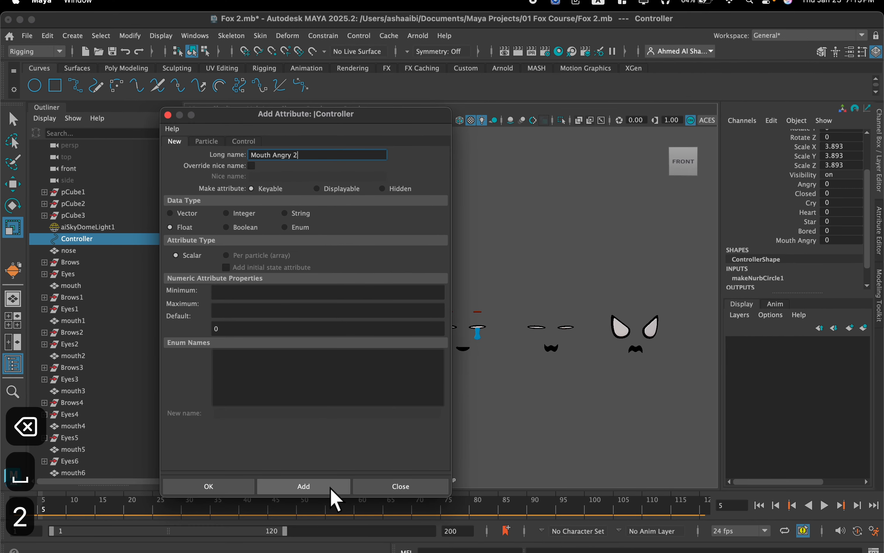
click(334, 531)
Add a keyable float attribute named Mouth Open to the Controller with minimum 0, maximum 1 and default 0.
scroll(541, 365, down, 2)
alt+middle_drag(542, 365, 437, 315)
scroll(592, 368, up, 5)
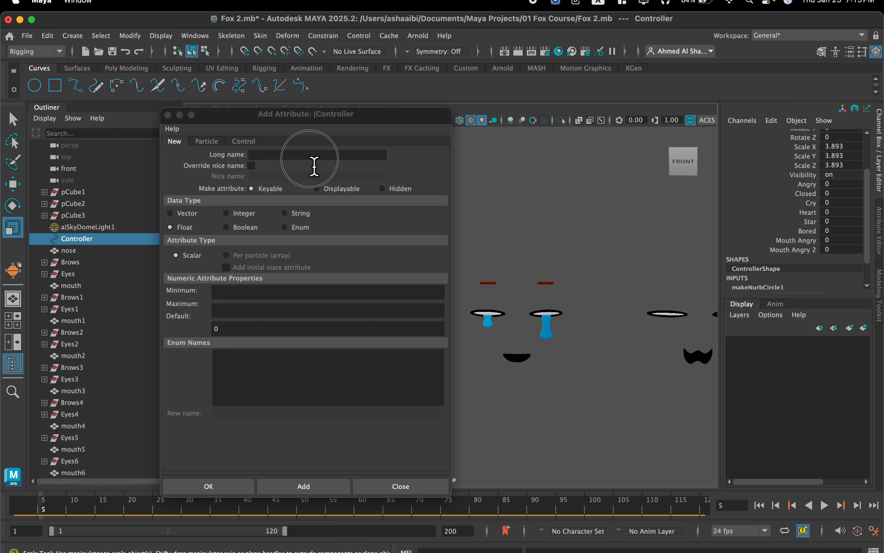
click(311, 156)
text(Mouth Angry)
key(BackSpace)
key(BackSpace)
key(BackSpace)
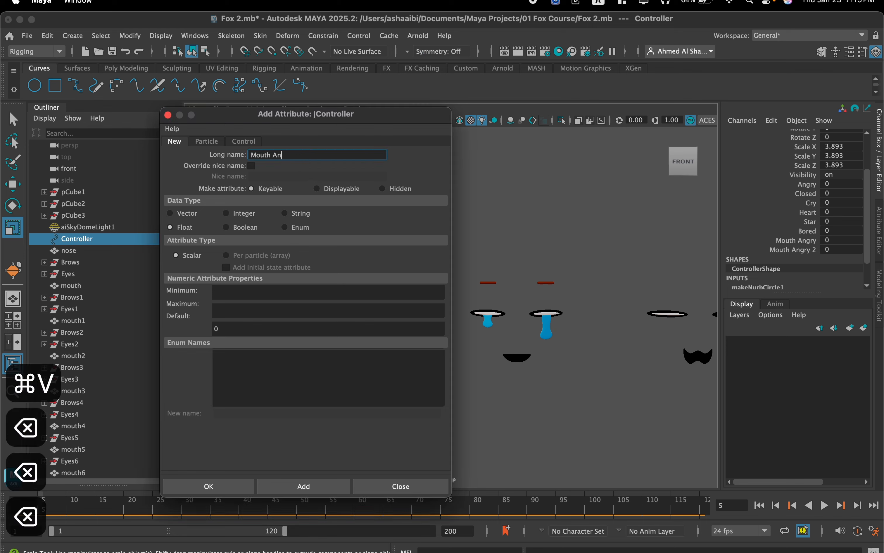
key(BackSpace)
key(BackSpace)
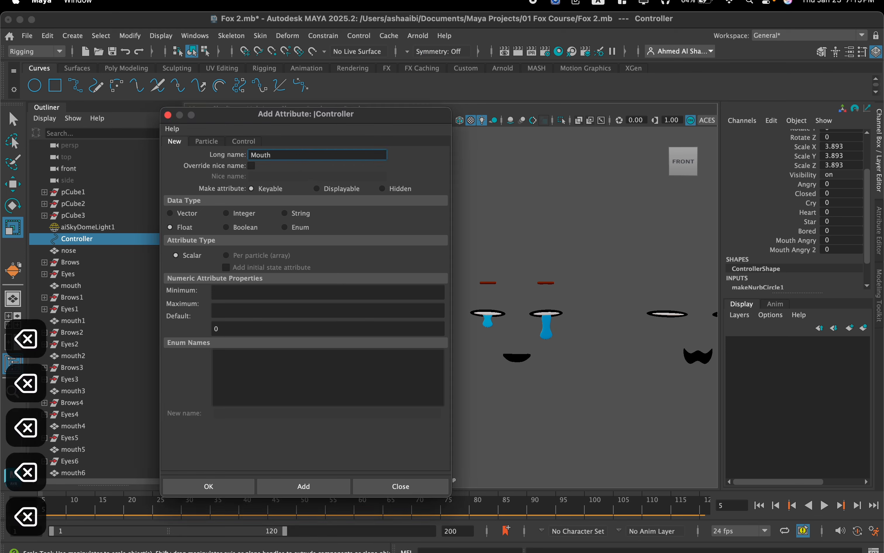
text(Op)
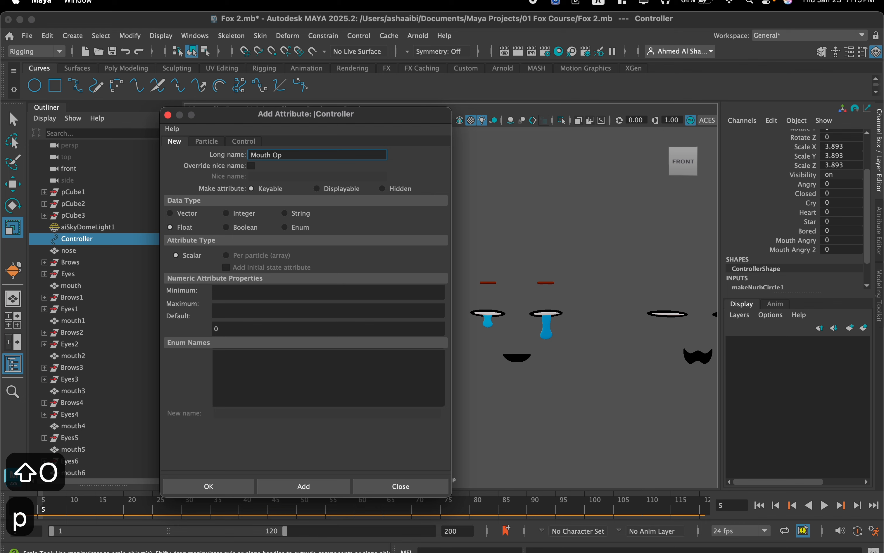
text(en)
click(252, 292)
text(0)
click(258, 311)
text(1)
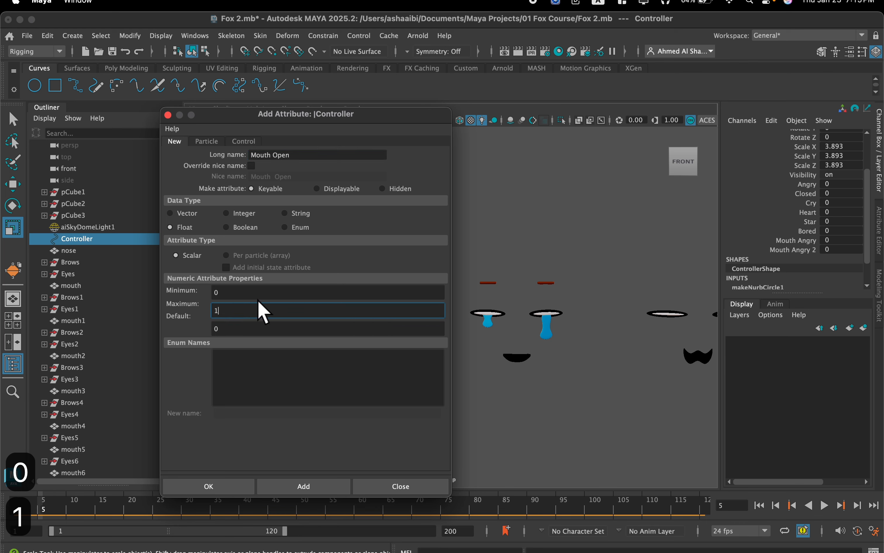
click(303, 486)
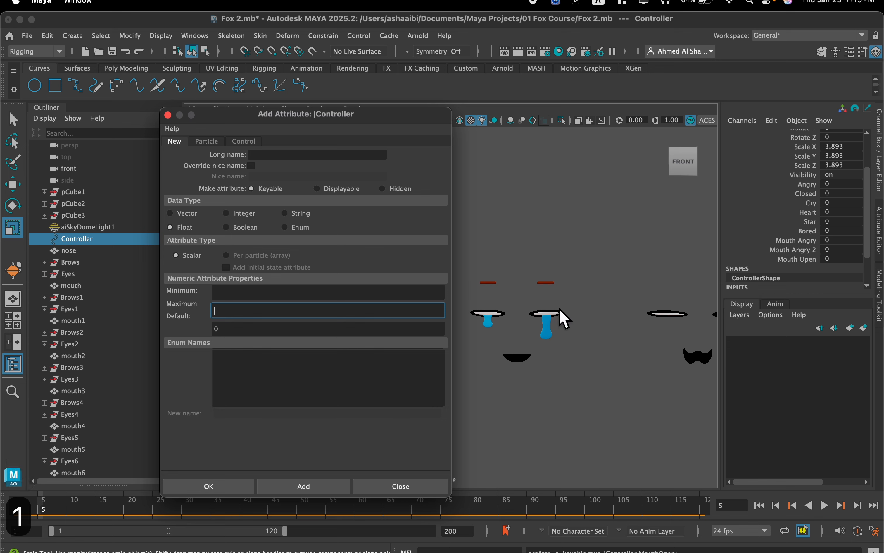
Add a keyable float attribute named Mouth Bored to the Controller with minimum 0, maximum 1 and default 0.
scroll(563, 314, down, 2)
alt+middle_drag(494, 295, 701, 293)
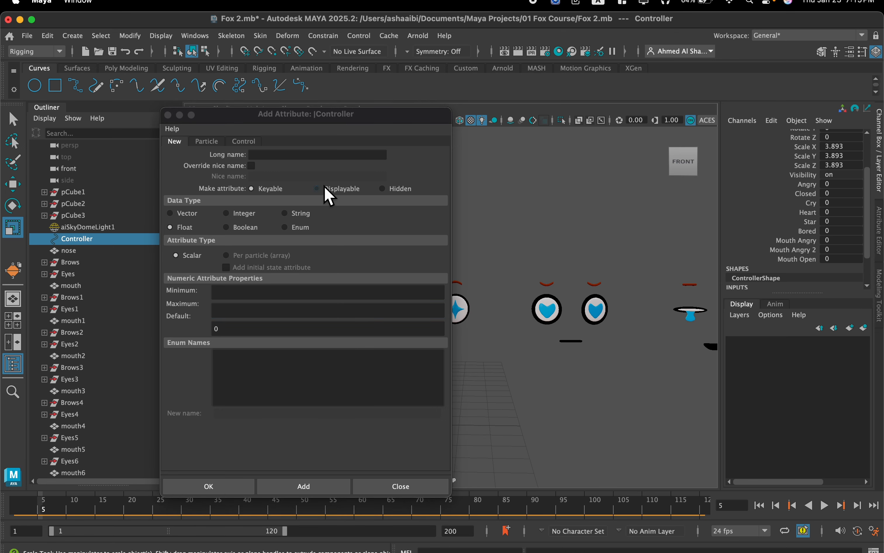
click(306, 155)
text(Mou)
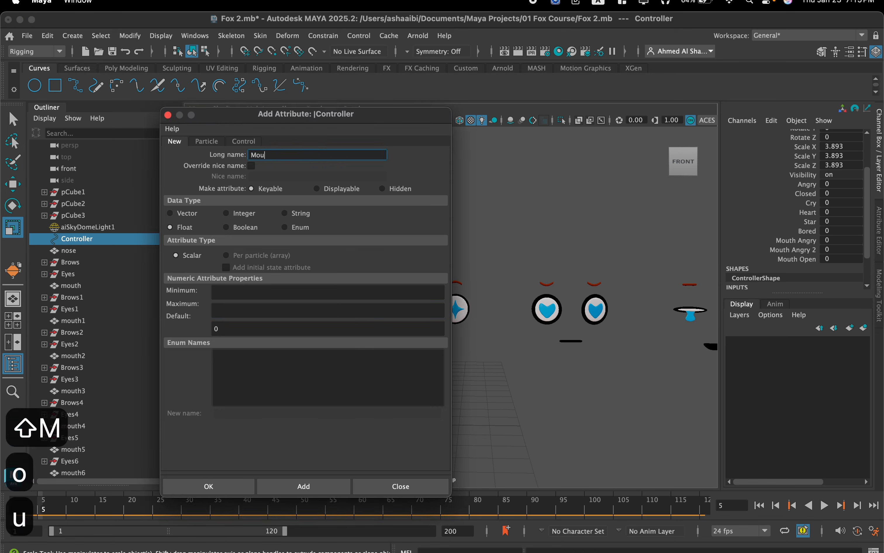
text(th Bored)
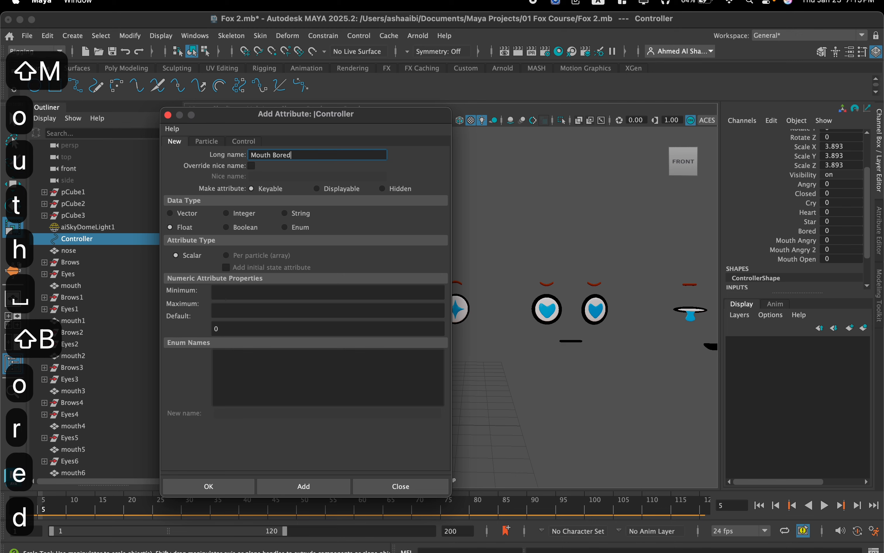
click(281, 297)
text(0)
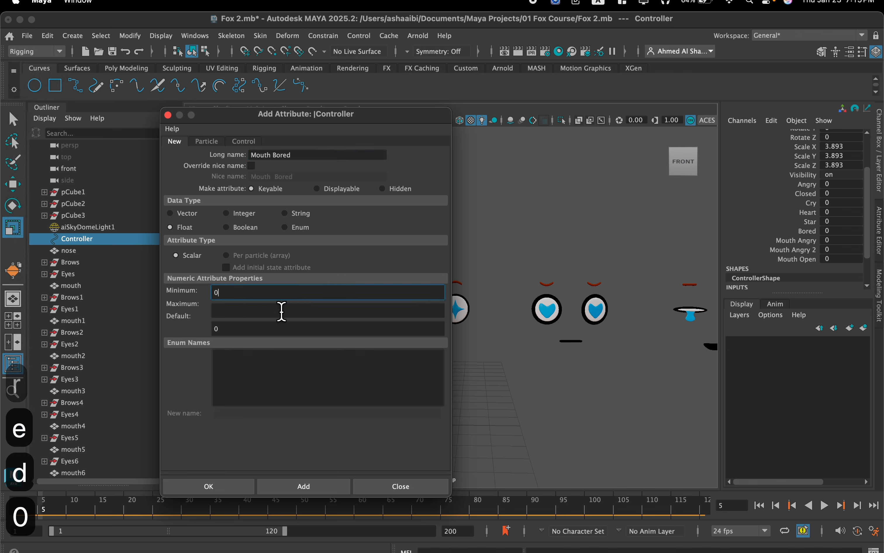
click(282, 313)
click(312, 487)
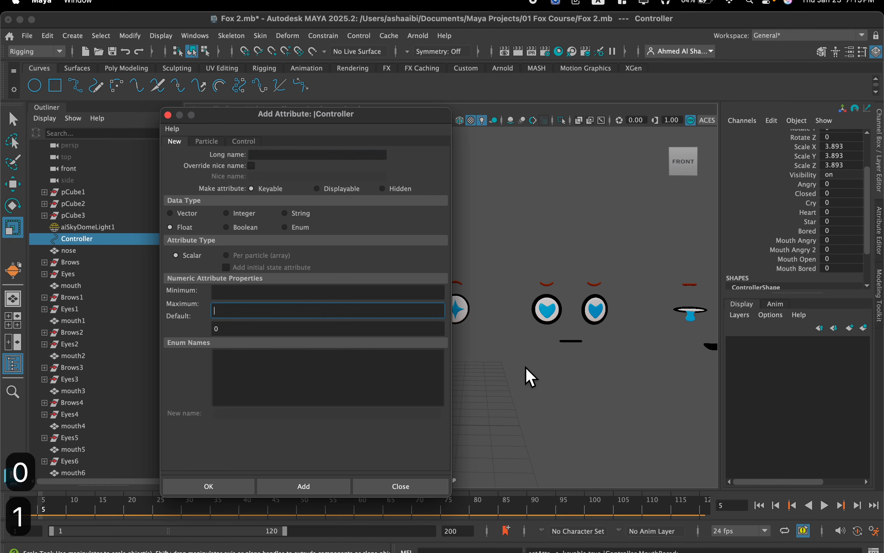
Add a keyable float attribute named Mouth Sad to the Controller with minimum 0, maximum 1 and default 0.
alt+middle_drag(529, 324, 655, 308)
alt+middle_drag(629, 349, 605, 350)
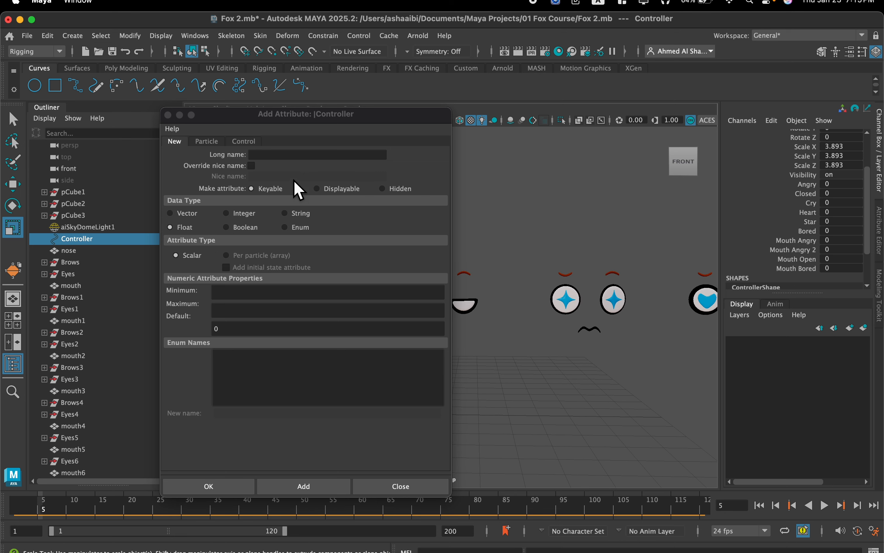
click(259, 156)
text(Mou)
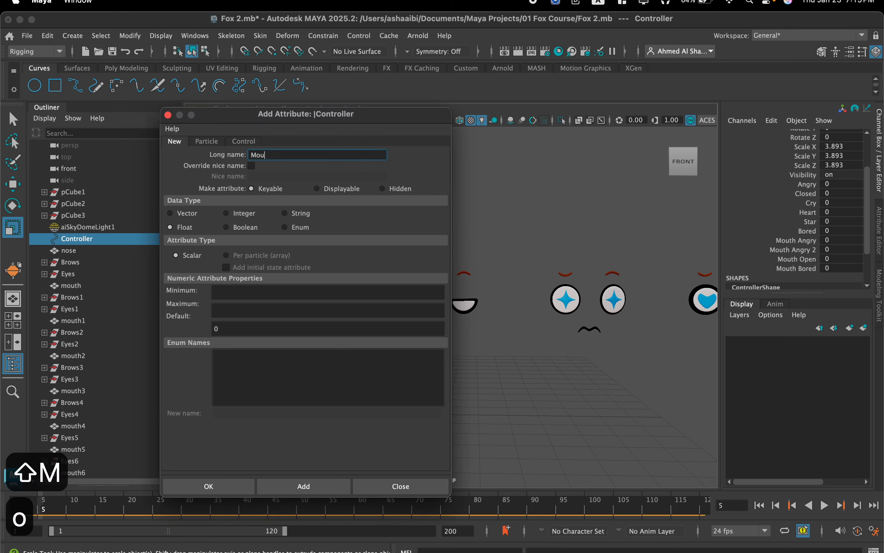
text(th A)
key(BackSpace)
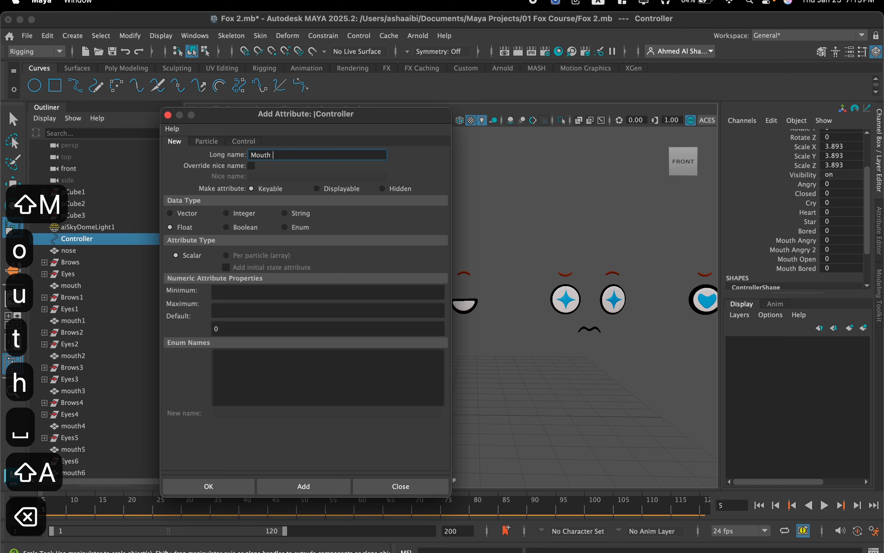
text(Sad)
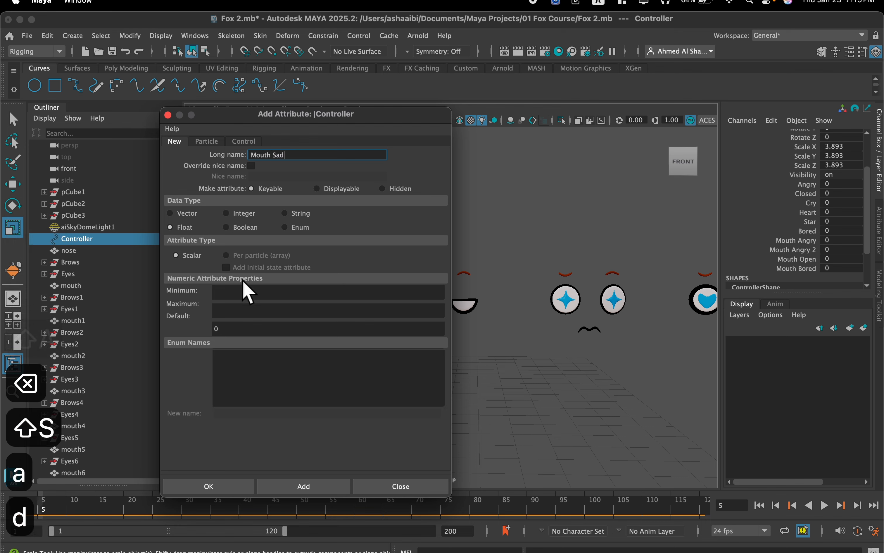
click(247, 292)
text(0)
click(241, 311)
text(1)
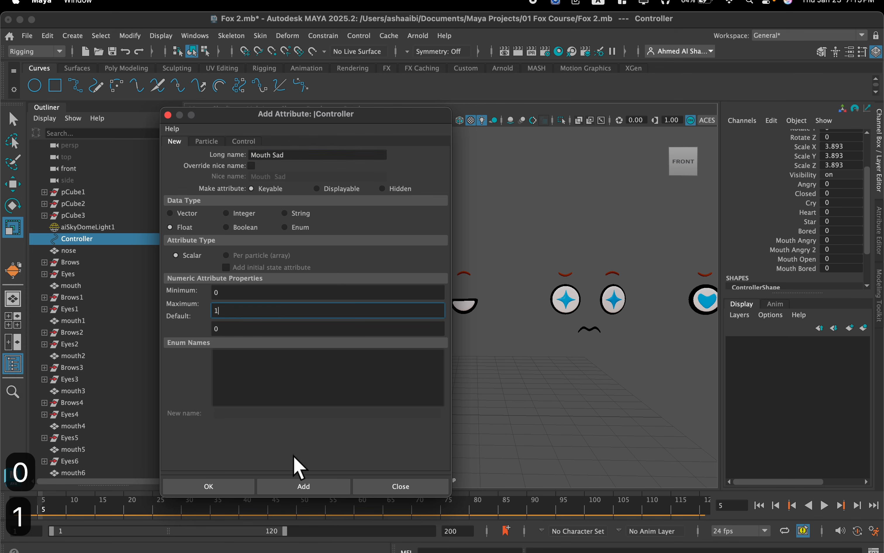
click(299, 486)
Add a keyable float attribute named Mouth Happy with minimum 0, maximum 1 and default 0, and close the Add Attribute dialog.
scroll(551, 338, down, 2)
alt+middle_drag(524, 323, 584, 319)
click(279, 161)
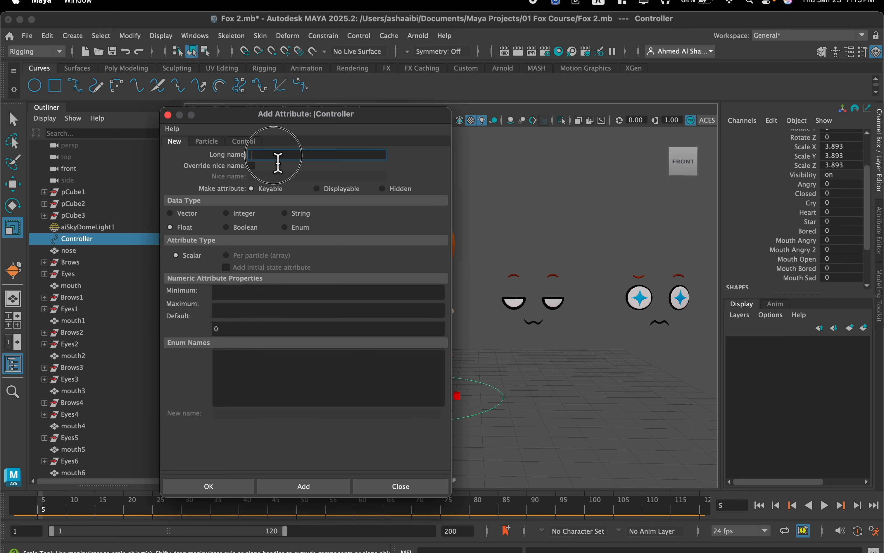
text(Mouth)
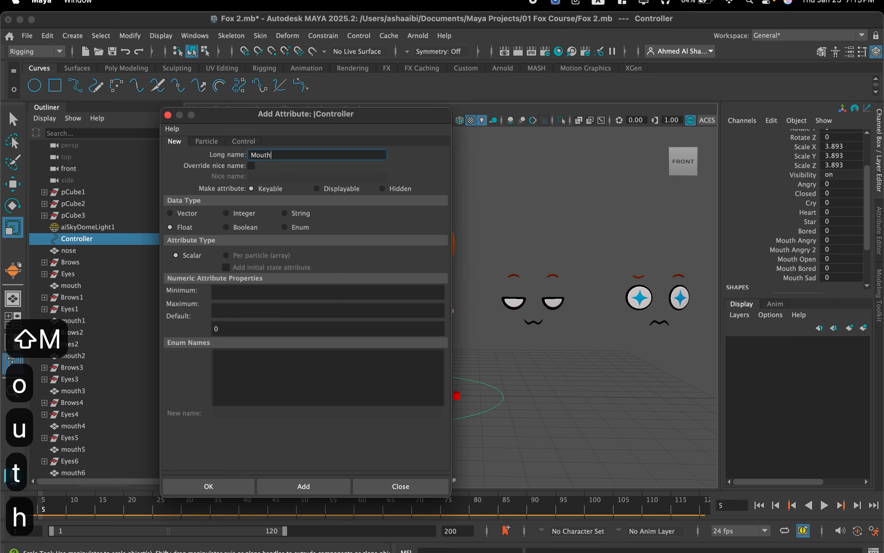
text( Happy)
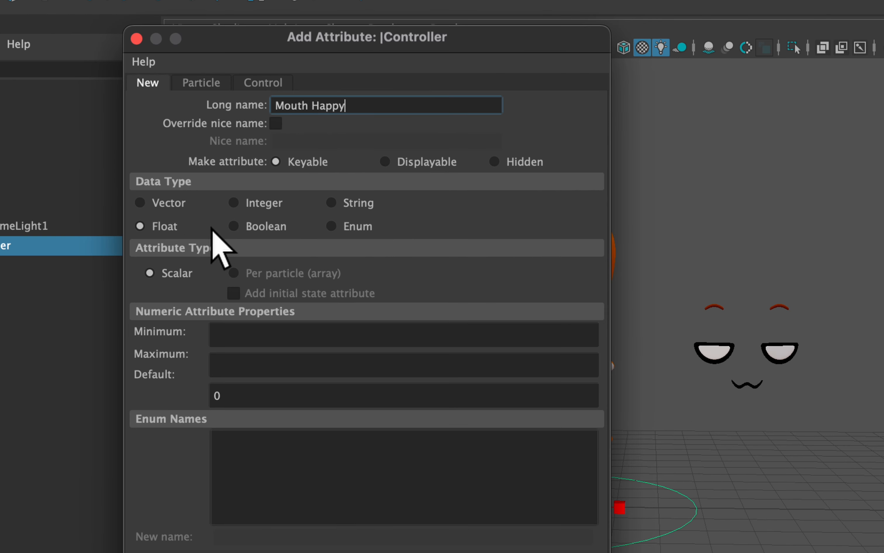
click(261, 307)
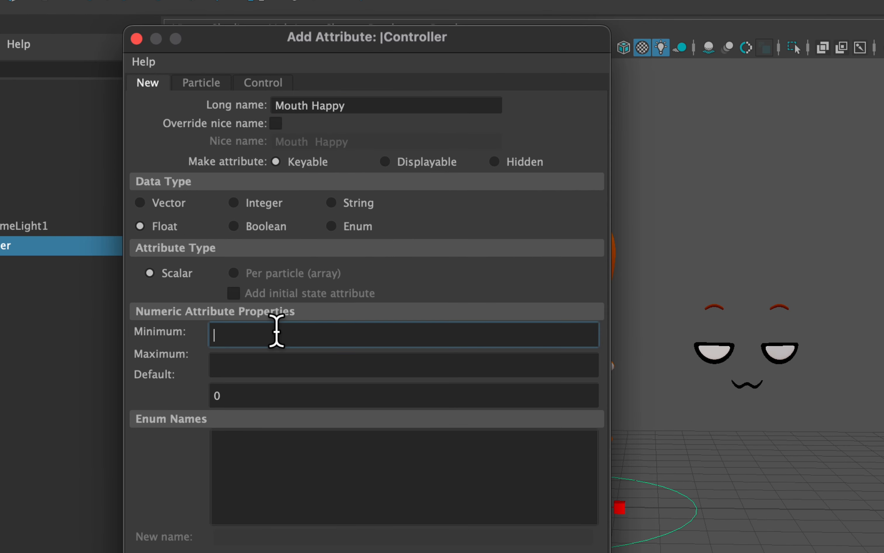
text(0)
click(273, 362)
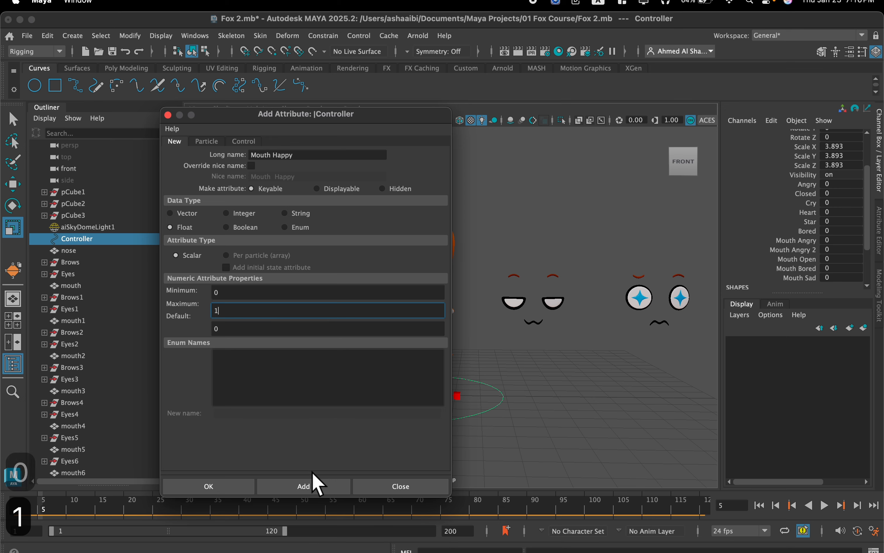
click(314, 477)
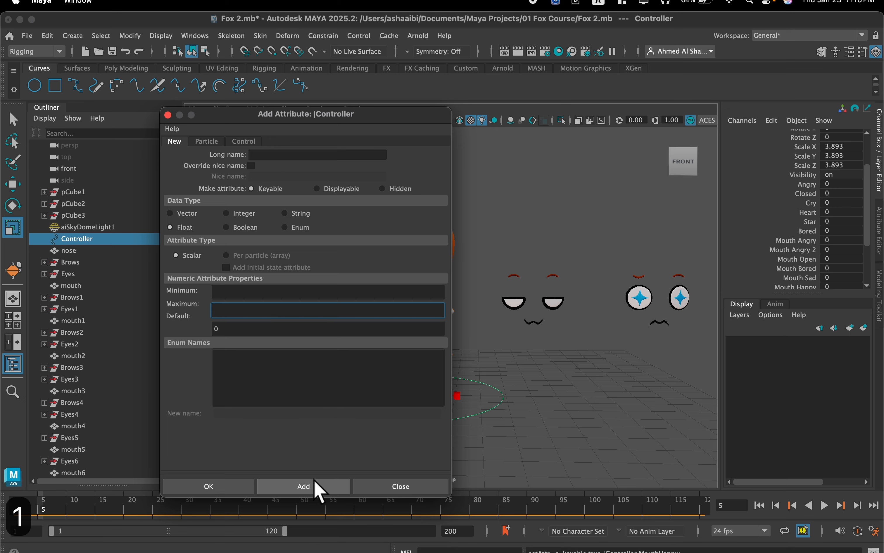
click(405, 487)
Open the Connection Editor with the Controller's attributes as outputs and place it so the fox's face is accessible.
scroll(831, 257, down, 3)
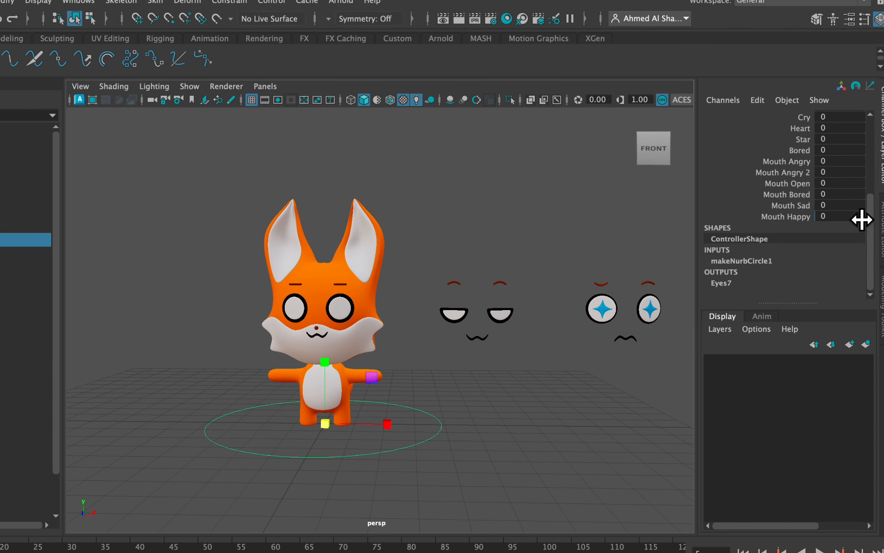
scroll(839, 220, up, 3)
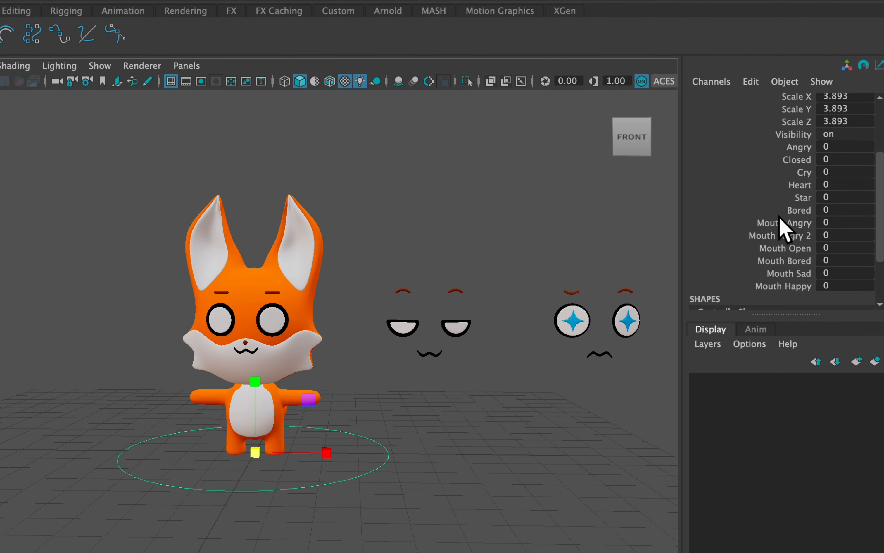
click(782, 215)
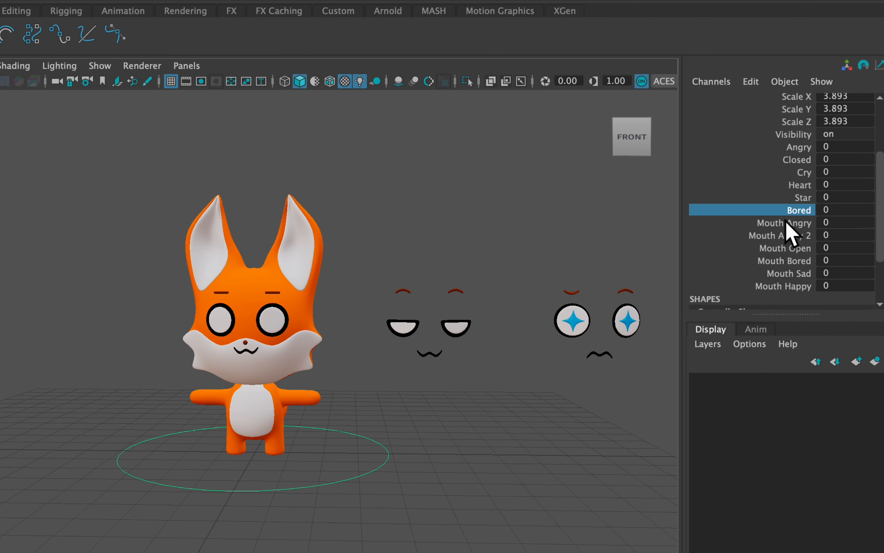
click(782, 222)
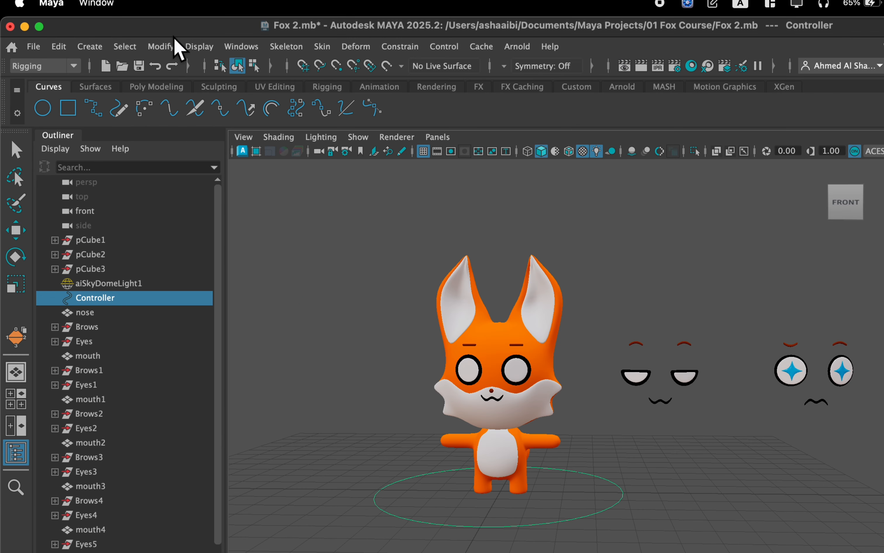
click(241, 47)
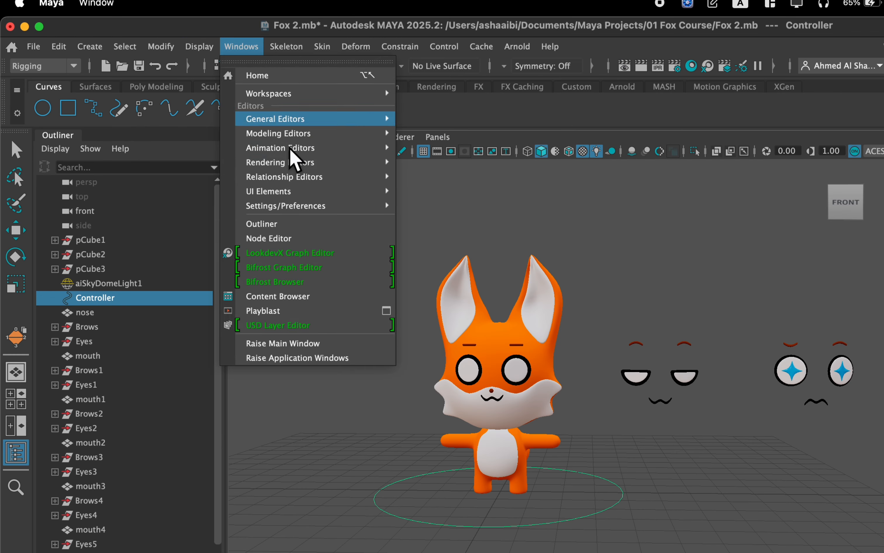
mouse_move(354, 117)
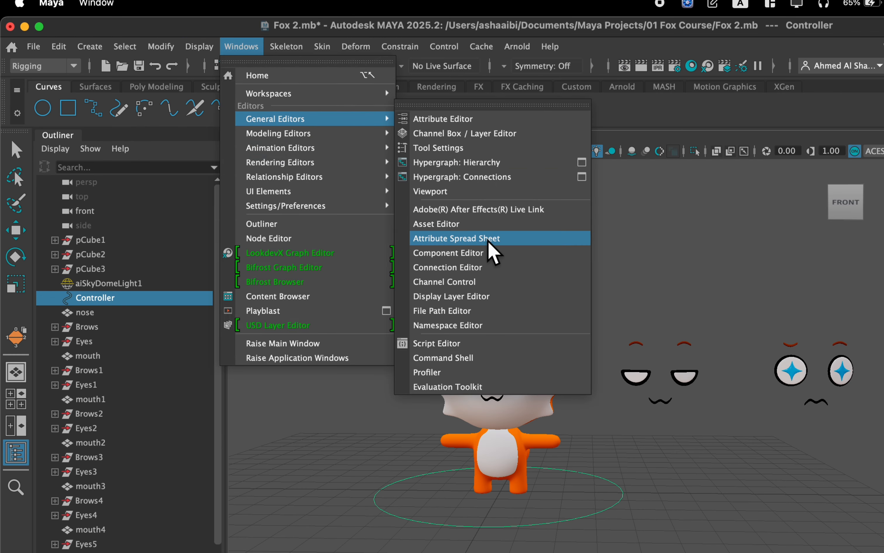
click(493, 269)
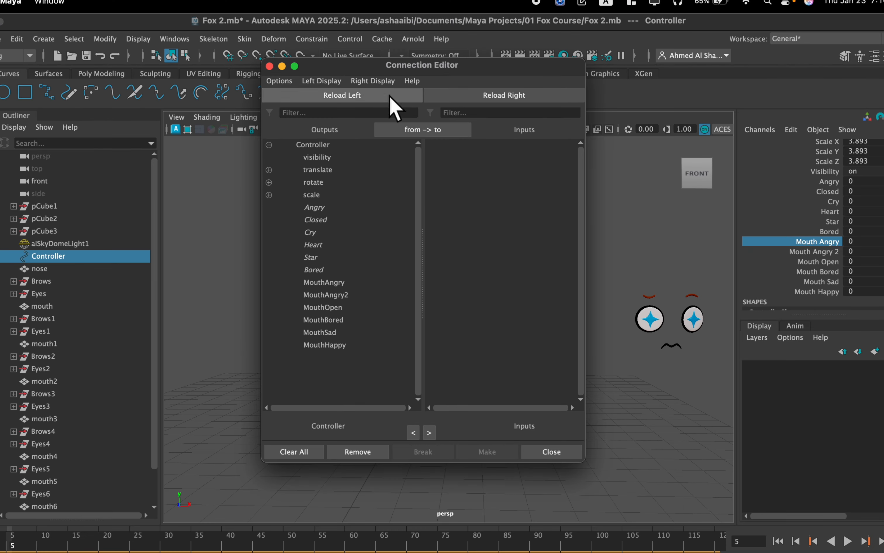
drag(426, 71, 244, 91)
Select the mouth mesh on the fox's face.
alt+middle_drag(445, 269, 618, 245)
scroll(595, 282, up, 5)
alt+middle_drag(669, 282, 398, 277)
scroll(498, 289, up, 3)
alt+middle_drag(498, 289, 534, 300)
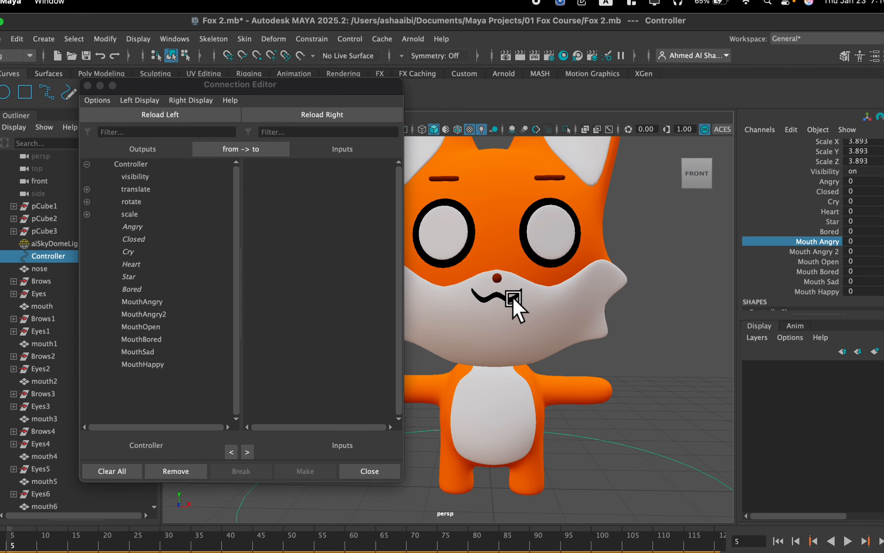
click(513, 302)
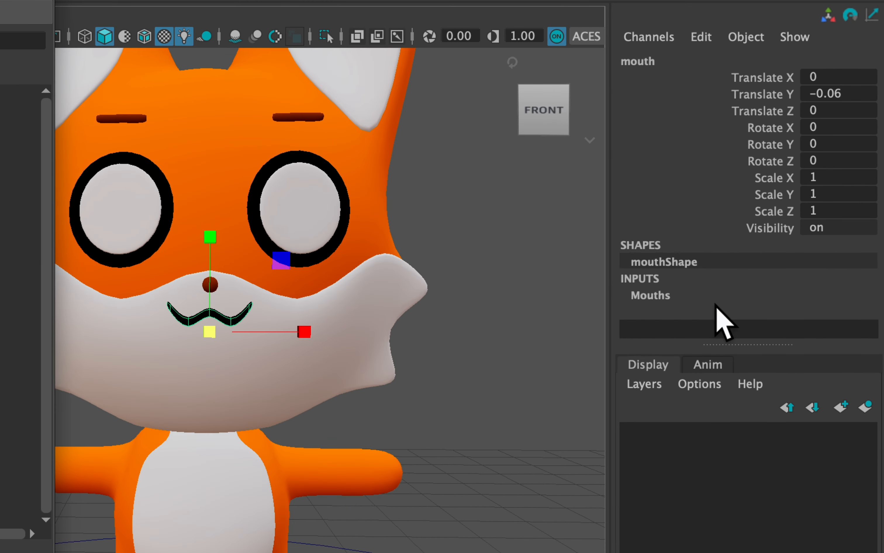
Load the selected mouth and its Mouths blend shape as the Connection Editor's inputs and expand the blend shape's weights.
click(703, 288)
click(745, 234)
alt+drag(612, 256, 546, 230)
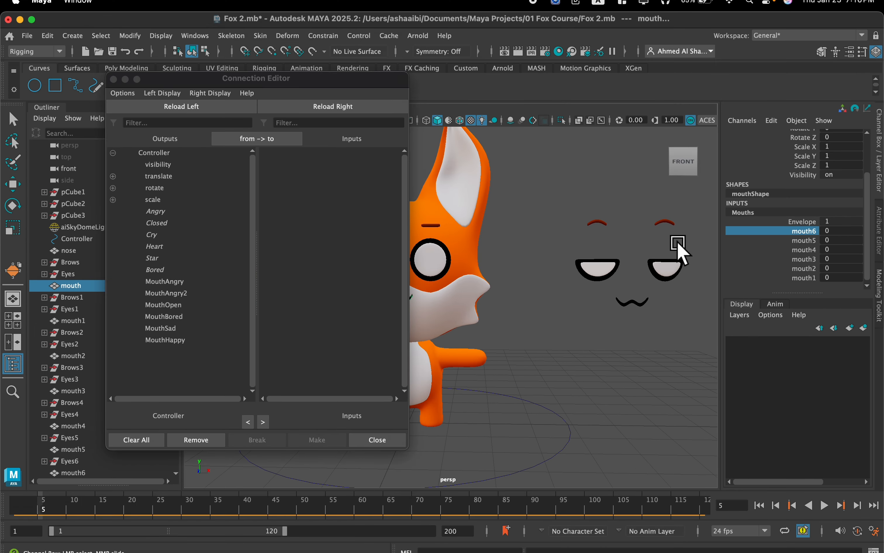
scroll(678, 243, down, 2)
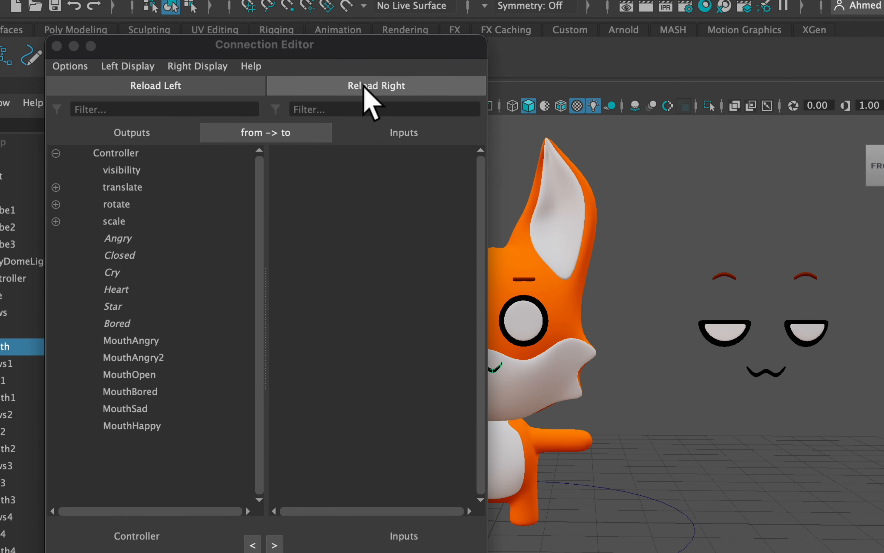
click(363, 87)
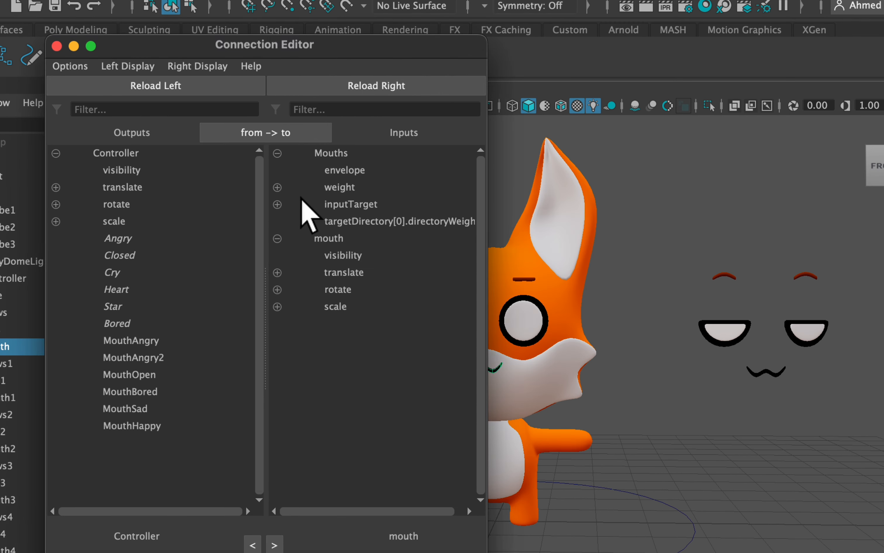
click(277, 187)
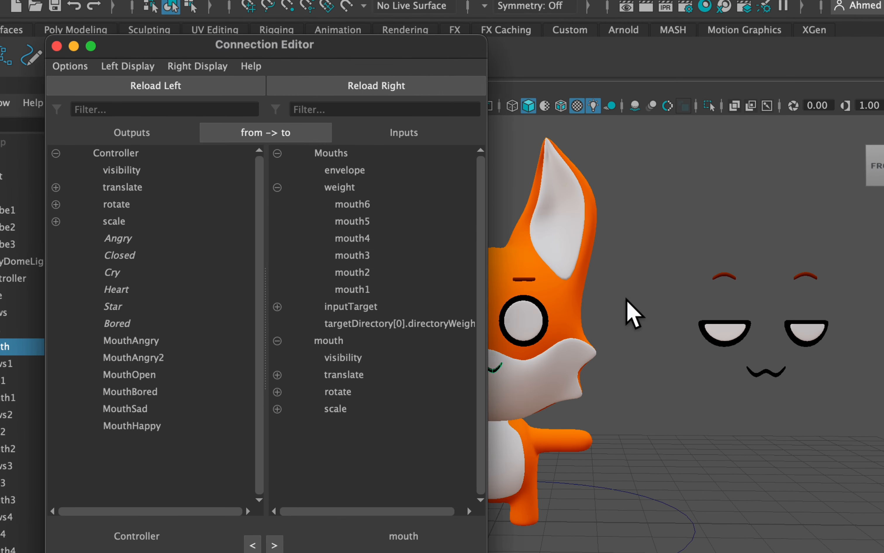
Connect the Controller's MouthAngry to the mouth6 weight and MouthAngry2 to the mouth5 weight.
scroll(625, 298, down, 3)
click(589, 266)
alt+middle_drag(589, 265, 661, 258)
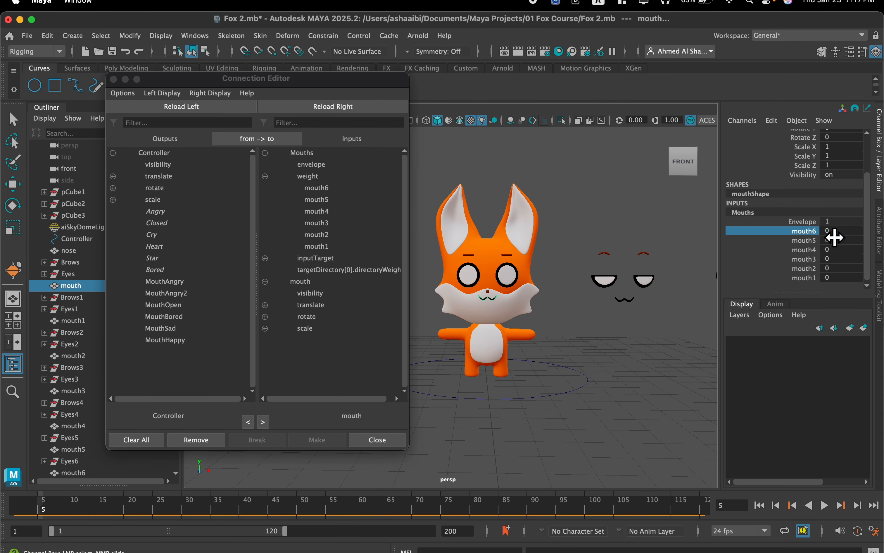
middle_drag(835, 237, 824, 230)
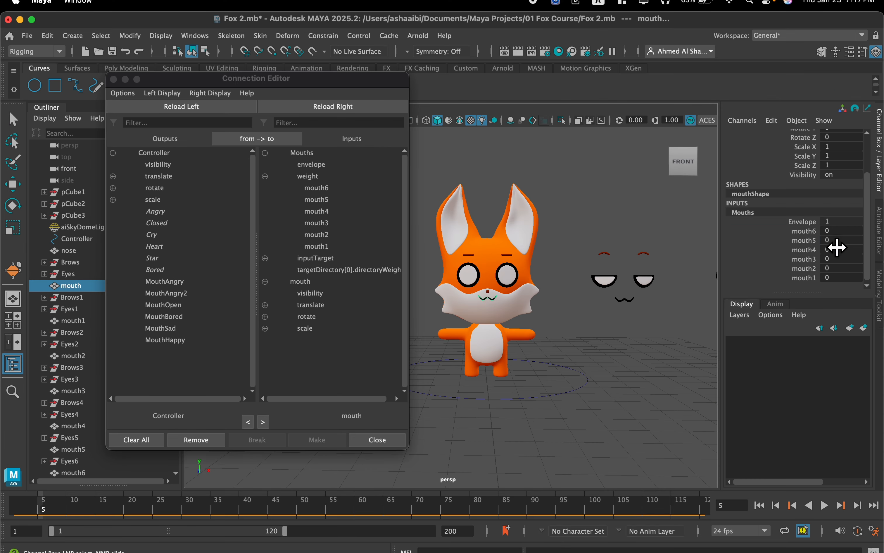
middle_drag(843, 273, 850, 266)
scroll(548, 267, up, 5)
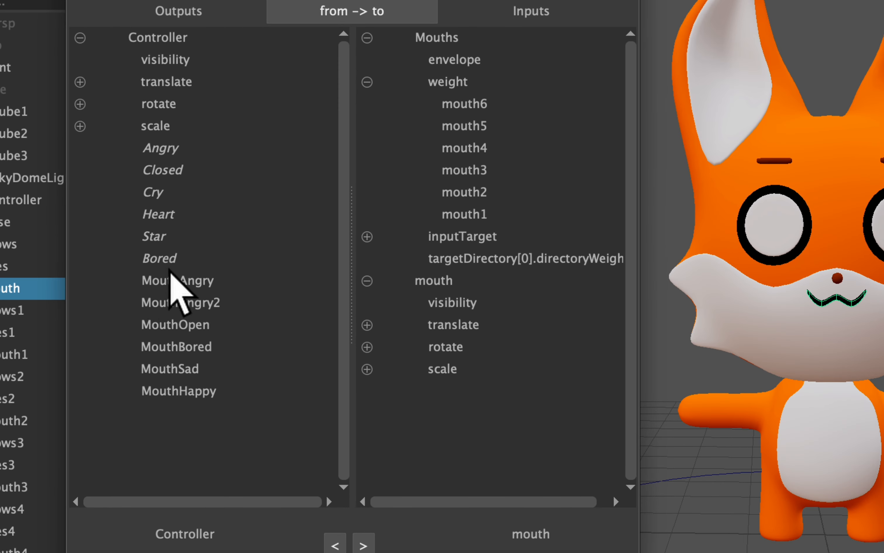
click(166, 279)
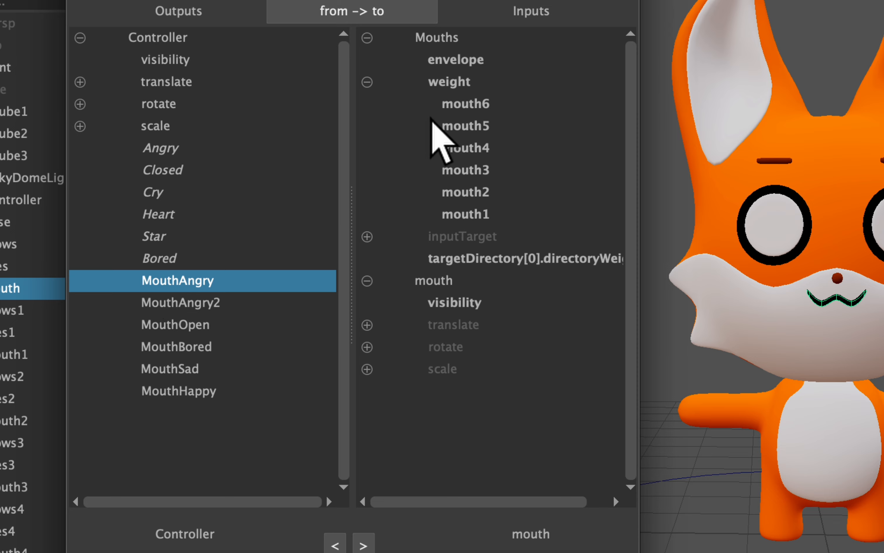
click(466, 105)
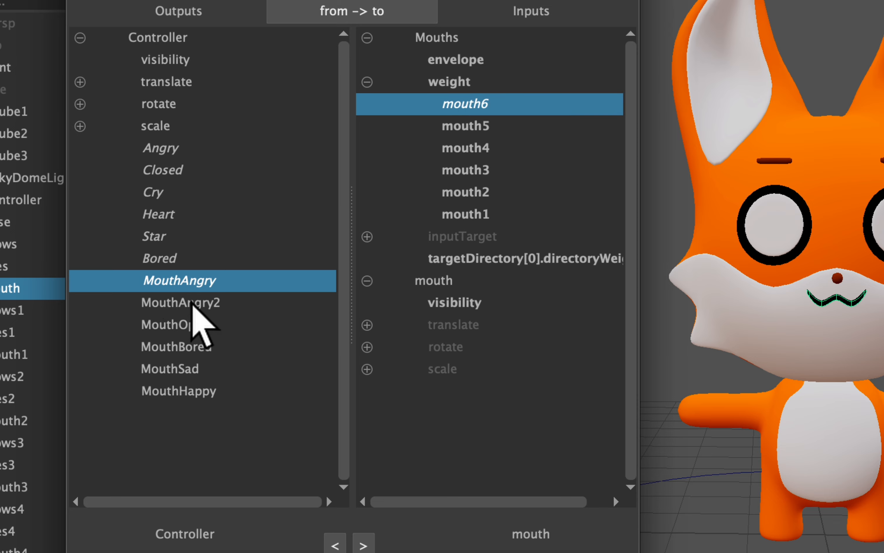
click(191, 301)
click(455, 128)
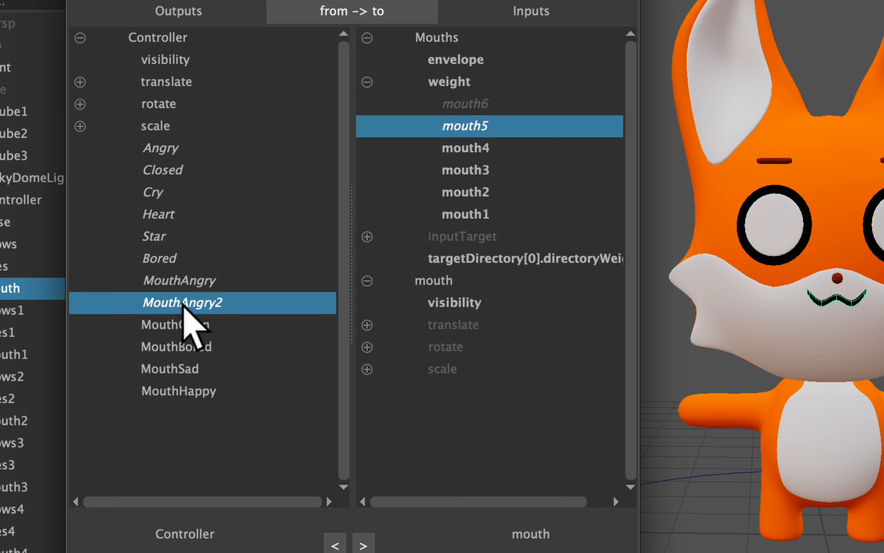
Connect the Controller's MouthOpen to the mouth4 weight and MouthBored to the mouth3 weight.
click(161, 325)
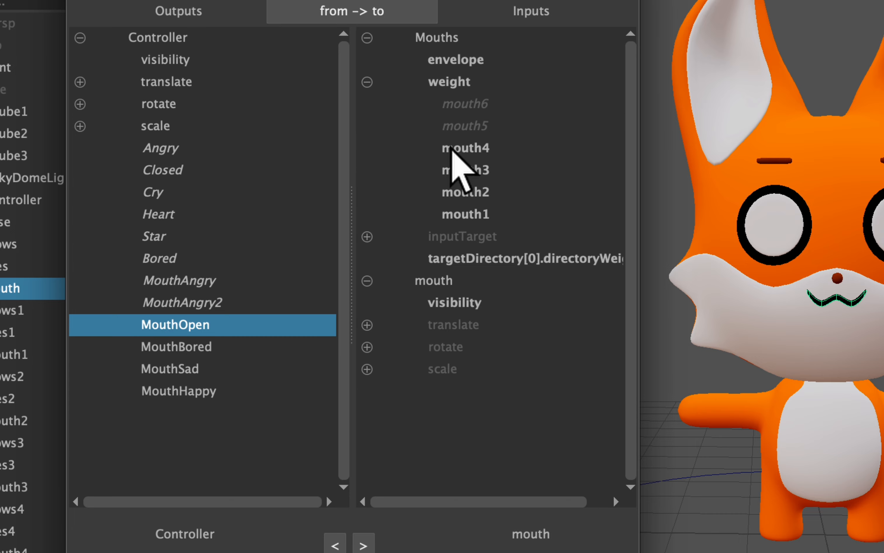
click(455, 151)
click(172, 347)
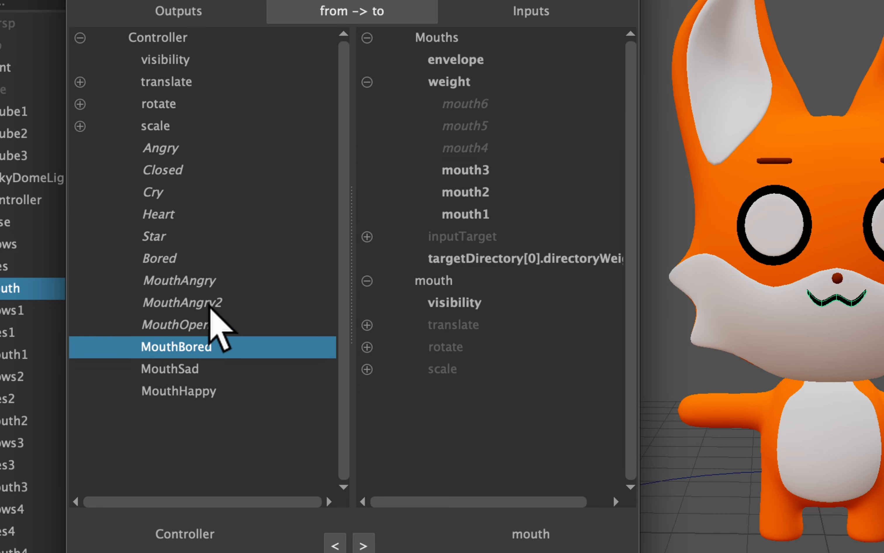
click(466, 170)
Connect MouthSad to the mouth2 weight and MouthHappy to the mouth1 weight, and close the Connection Editor.
click(184, 370)
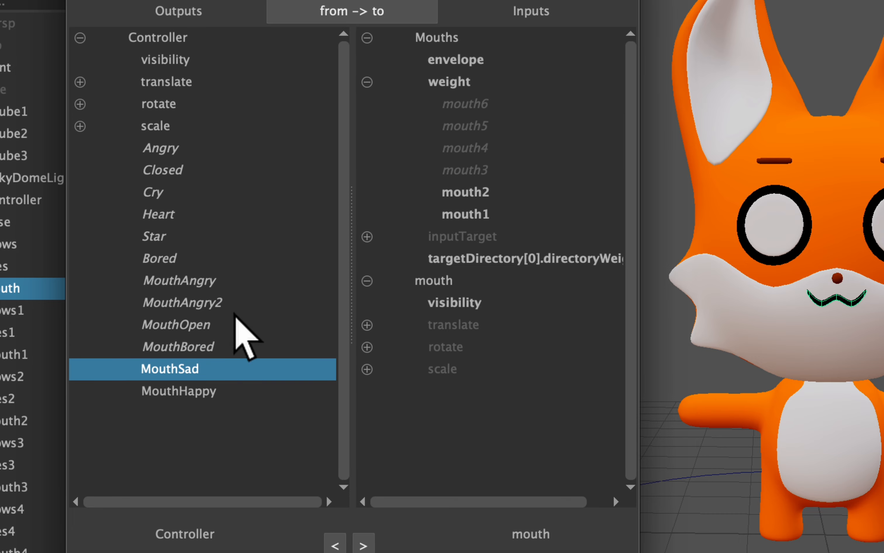
click(462, 192)
click(181, 390)
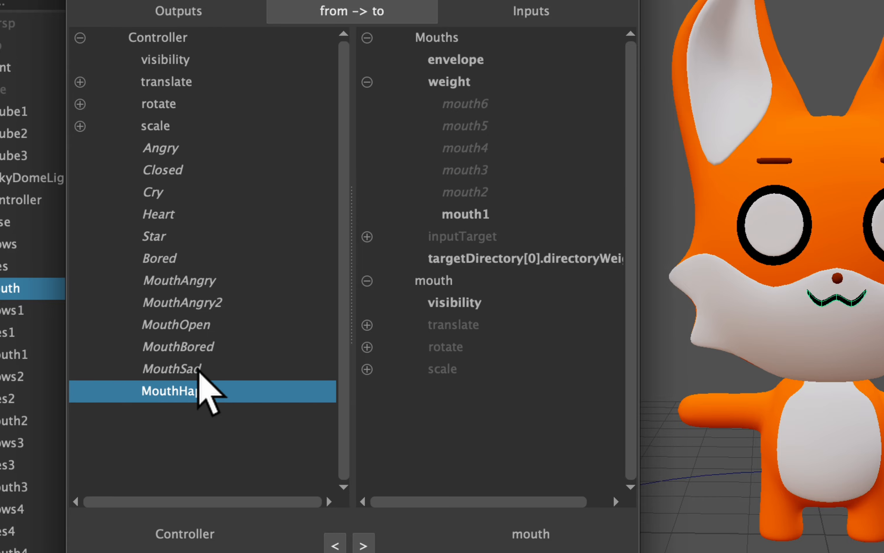
click(467, 214)
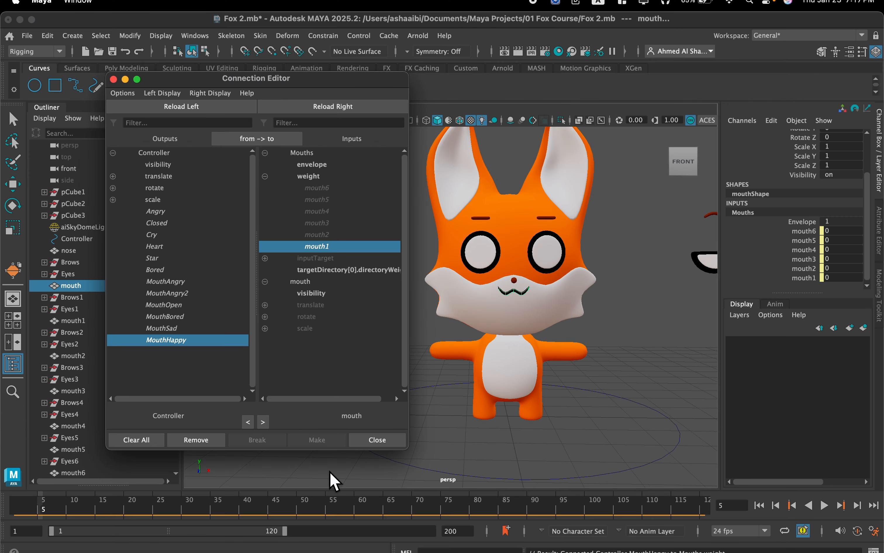
click(376, 439)
Select the Controller circle around the fox and test its Mouth Sad and Mouth Bored attributes.
drag(543, 459, 658, 502)
key(r)
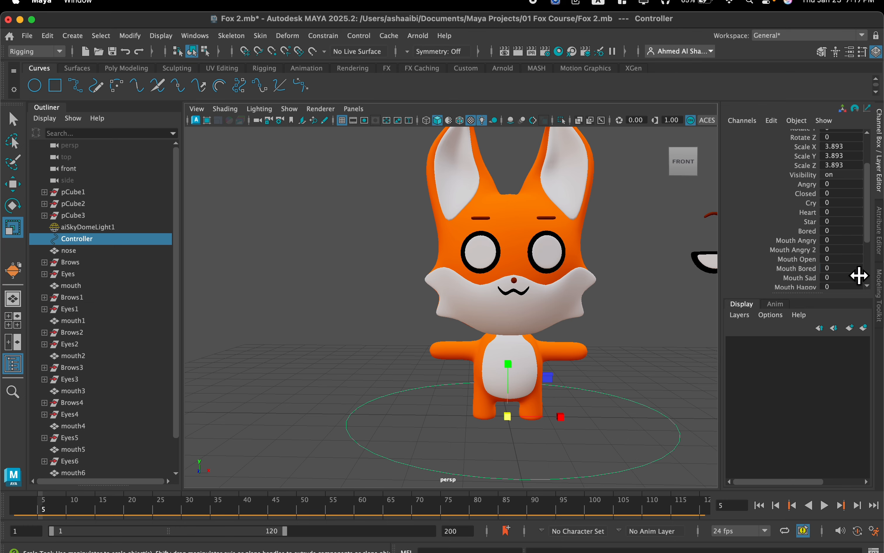
scroll(859, 276, down, 3)
scroll(839, 276, up, 2)
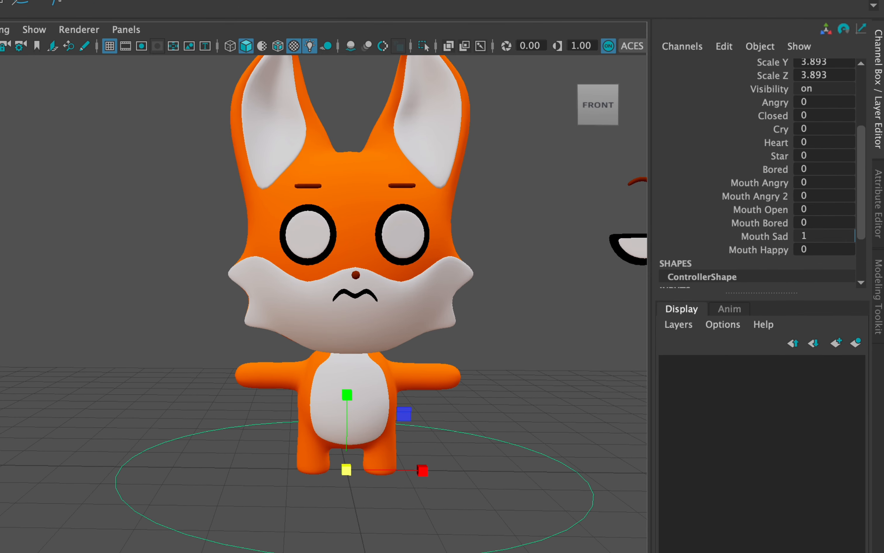
drag(808, 222, 855, 223)
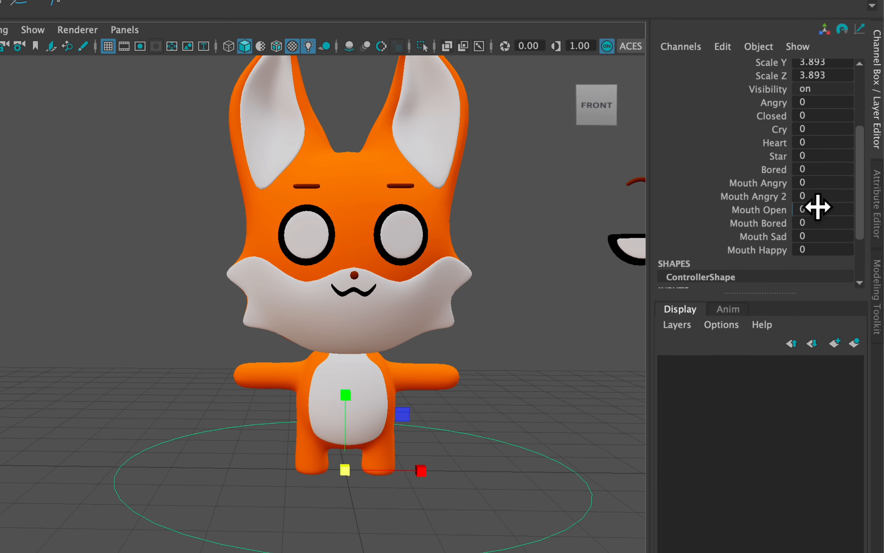
Try Mouth Open and Mouth Angry 2 at 1 together with Mouth Angry, and undo these changes.
drag(817, 207, 854, 209)
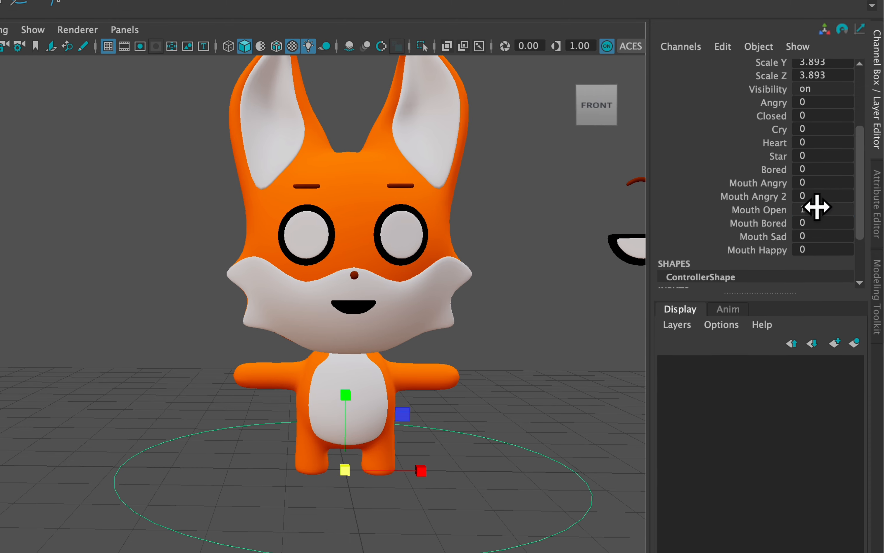
drag(820, 196, 854, 196)
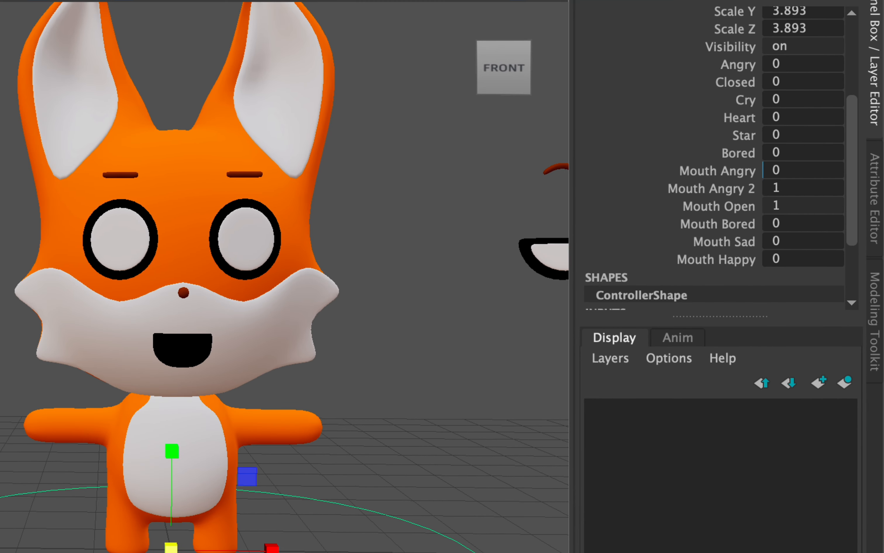
drag(796, 169, 837, 169)
key(ctrl+z)
key(ctrl+z)
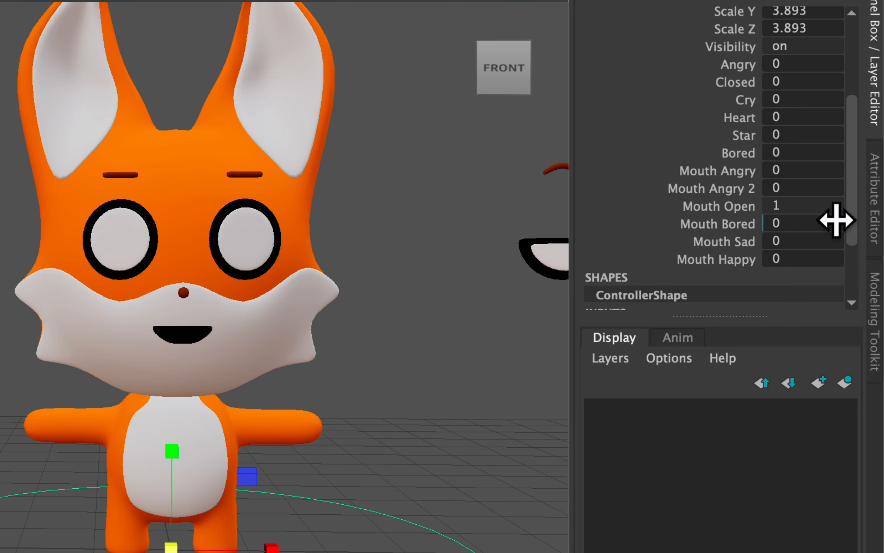
key(ctrl+z)
Try Mouth Angry at 1 combined with Bored and with Mouth Open, and undo these changes.
drag(791, 169, 837, 169)
drag(789, 154, 826, 154)
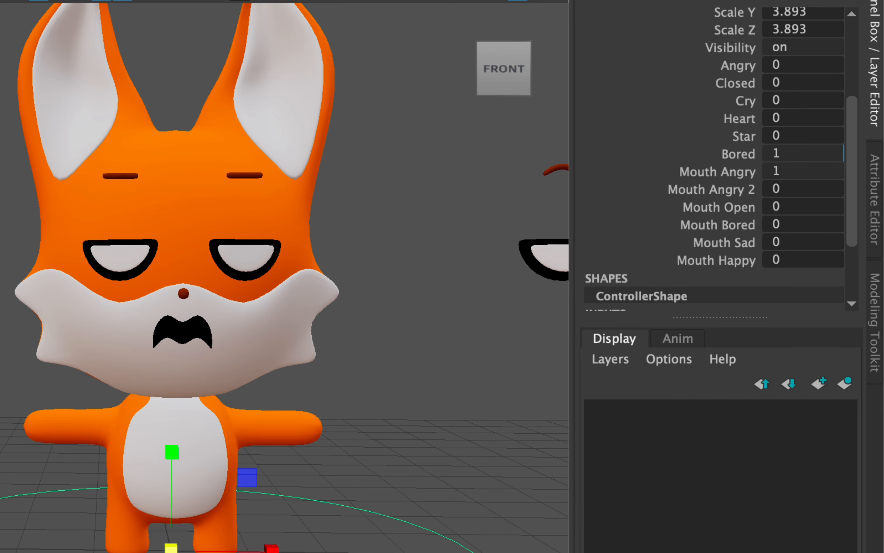
key(ctrl+z)
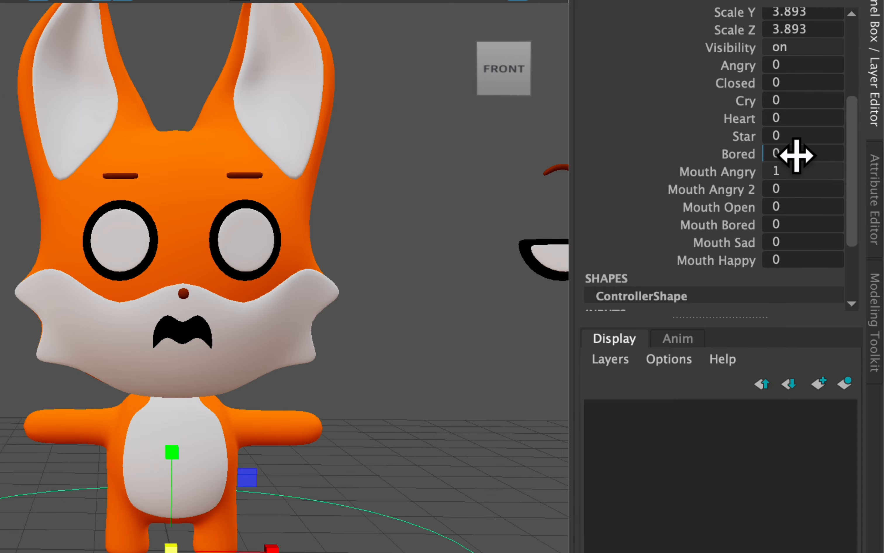
drag(785, 206, 822, 206)
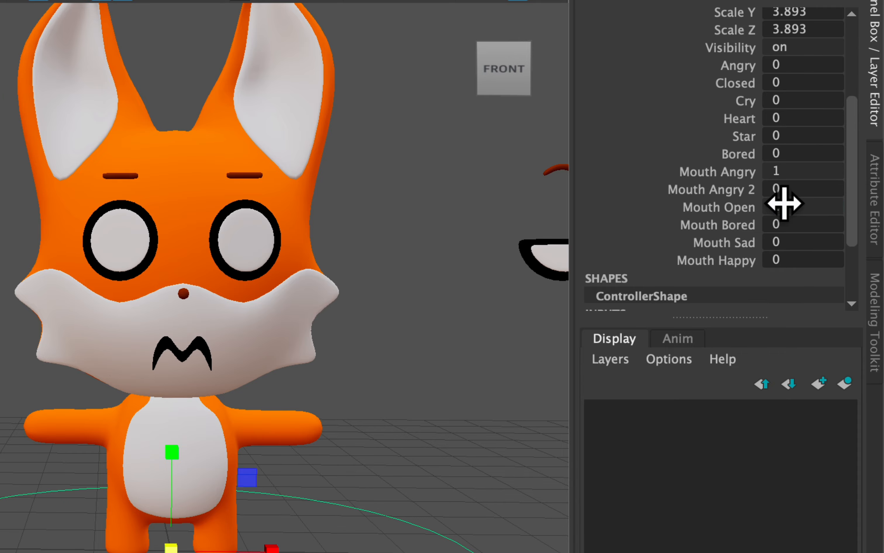
key(ctrl+z)
key(ctrl+z)
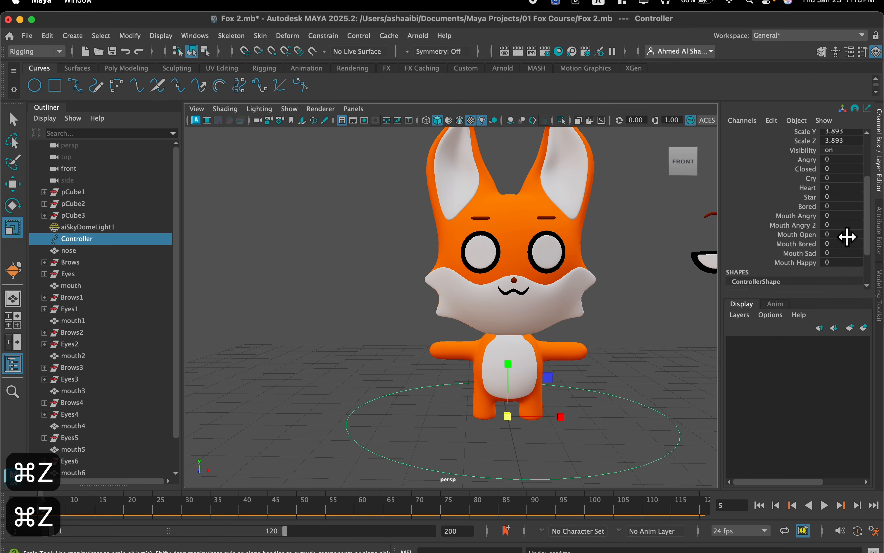
Set the Controller's Mouth Open attribute to 1.
drag(826, 234, 863, 231)
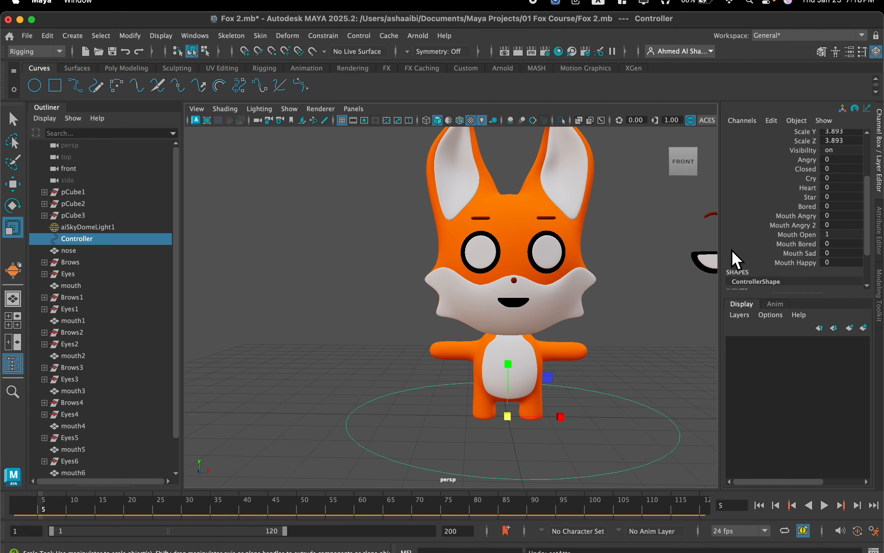
scroll(617, 247, down, 5)
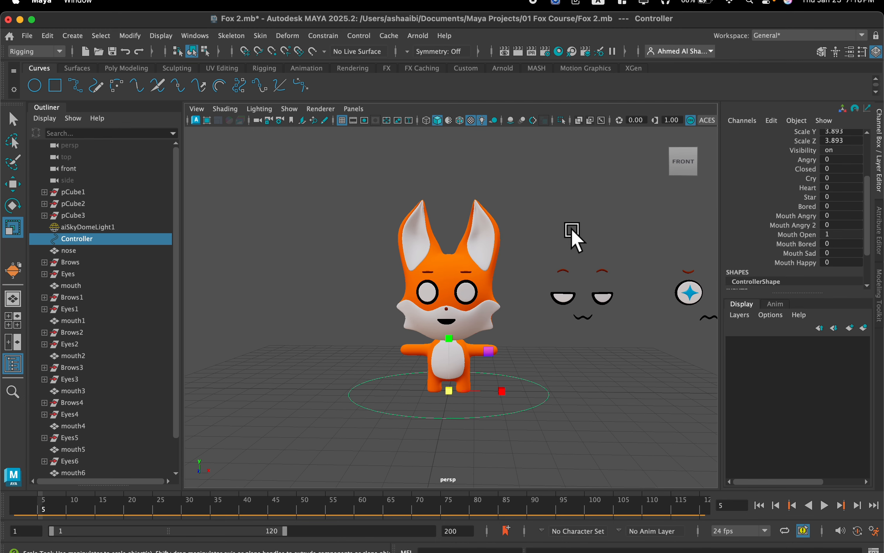
scroll(474, 310, up, 3)
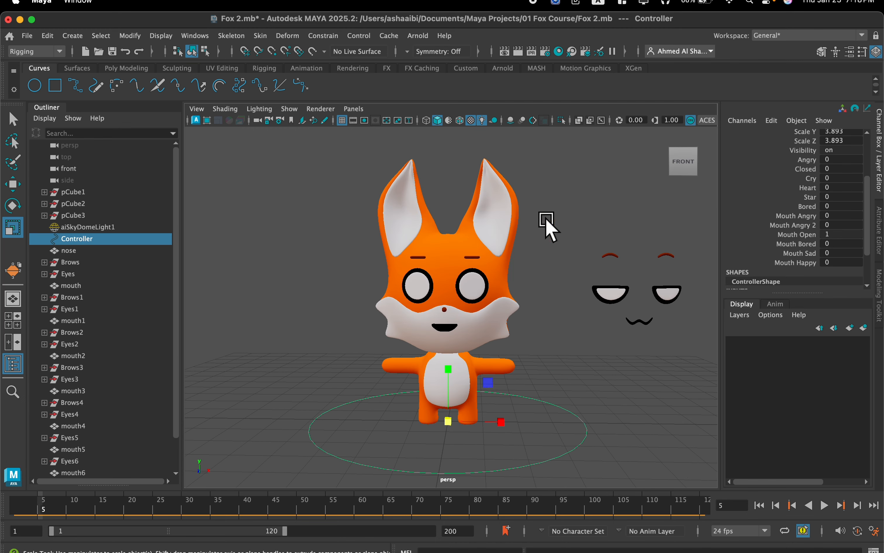
alt+middle_drag(547, 220, 428, 256)
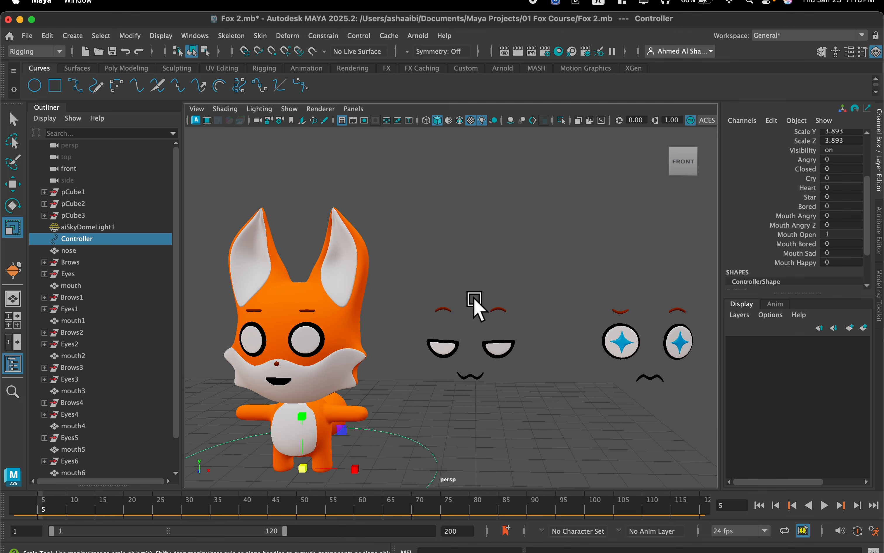
Add a keyable float attribute named Brows Straight to the Controller, with minimum 0 and maximum 1.
scroll(808, 194, up, 3)
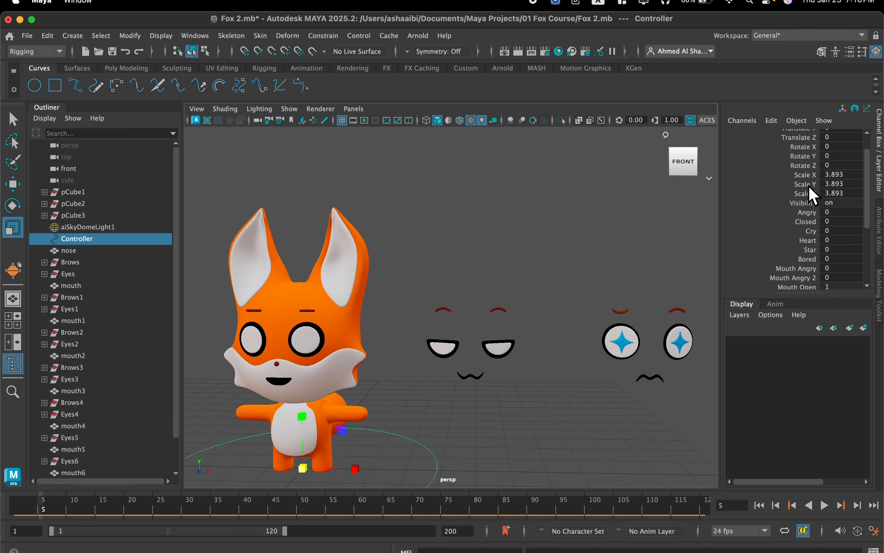
click(772, 121)
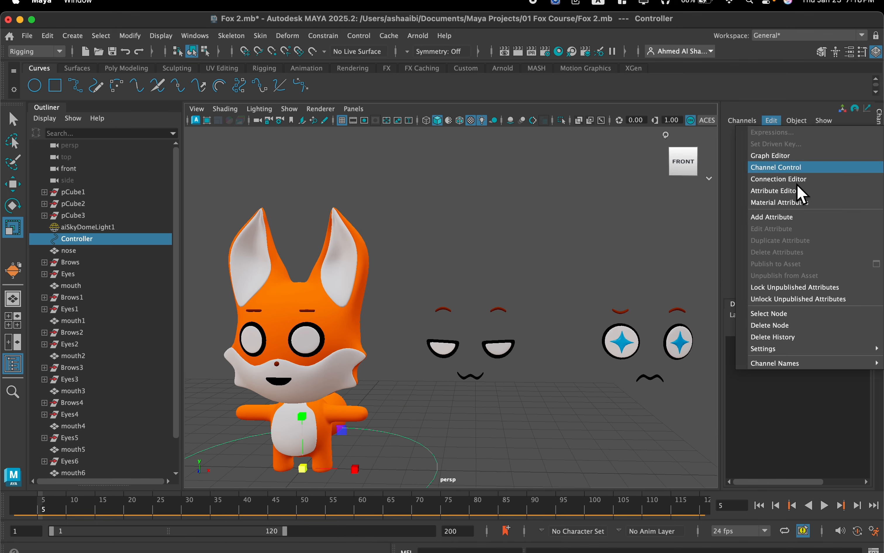
click(796, 217)
drag(311, 122, 248, 118)
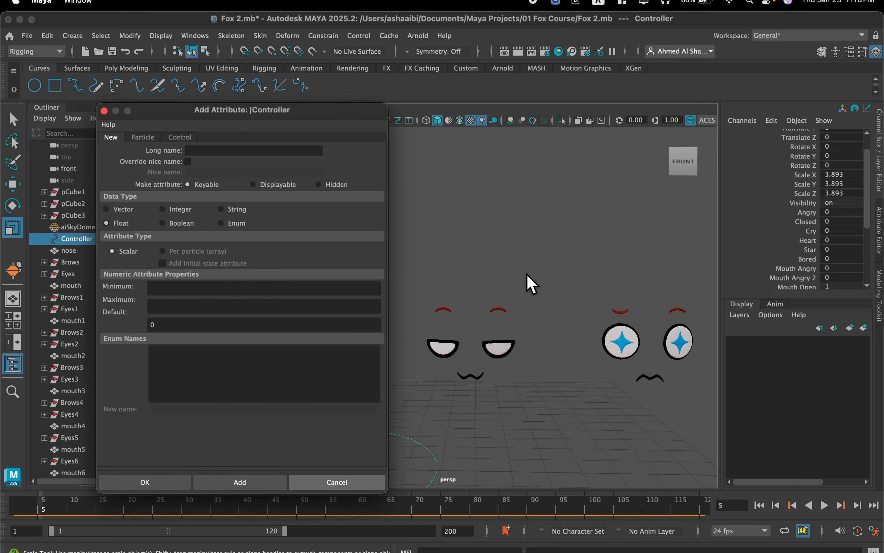
scroll(562, 257, down, 5)
alt+middle_drag(561, 258, 433, 243)
alt+middle_drag(539, 231, 493, 241)
scroll(536, 256, up, 3)
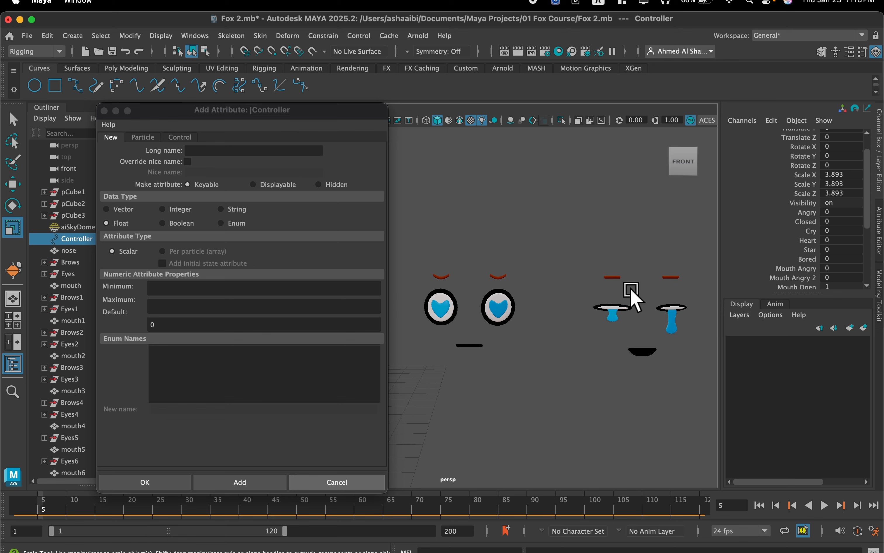
click(237, 153)
text(B)
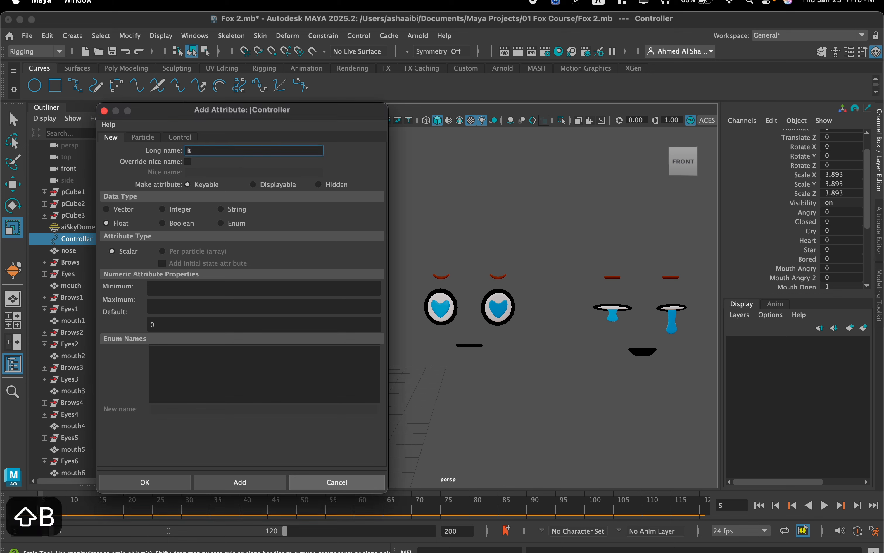
text(rows Straight)
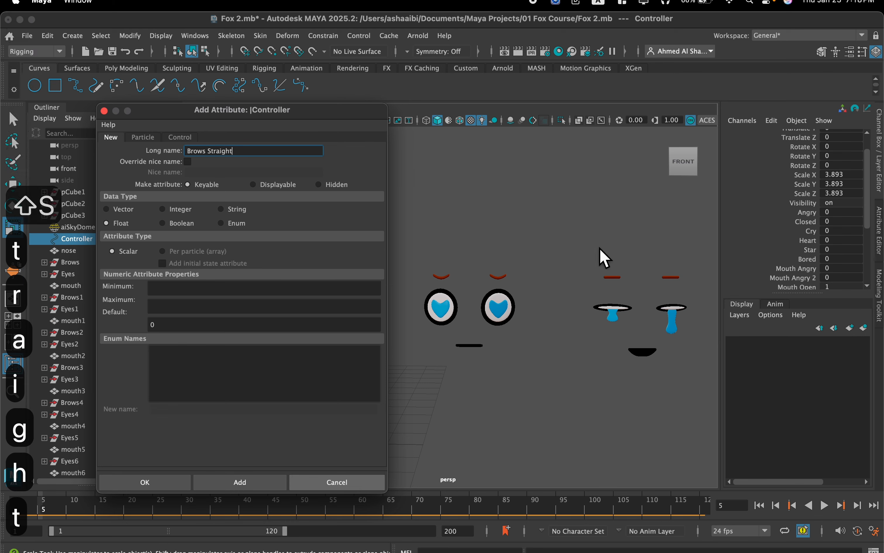
click(223, 288)
text(0)
click(218, 309)
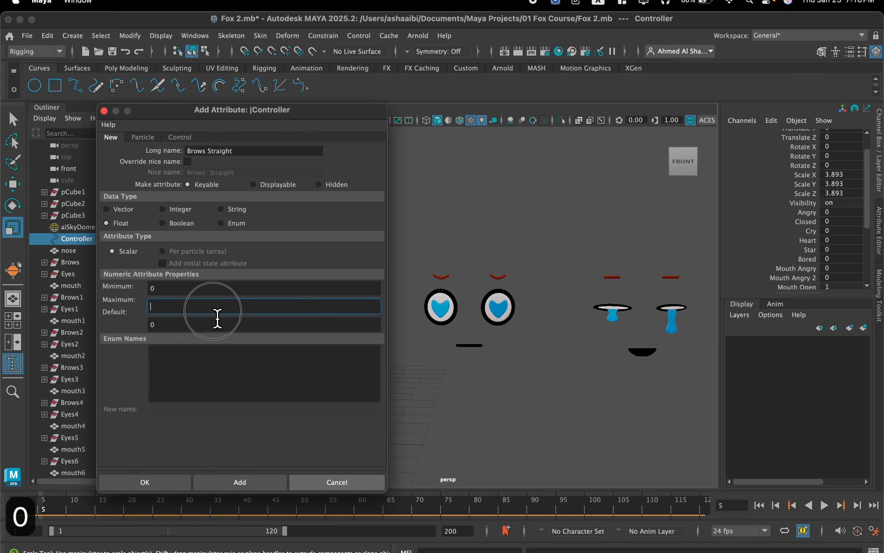
text(1)
click(258, 485)
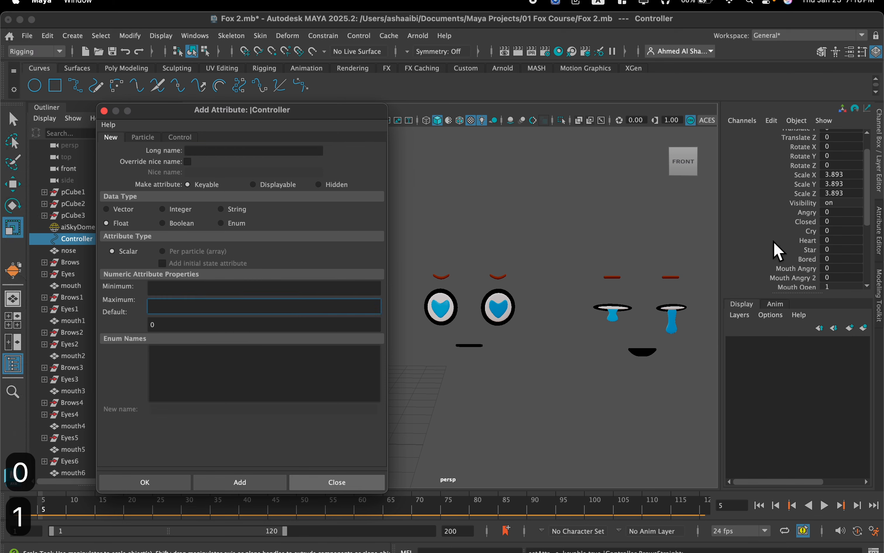
Add a Brows Down attribute to the Controller, with minimum 0 and maximum 1.
scroll(799, 247, down, 3)
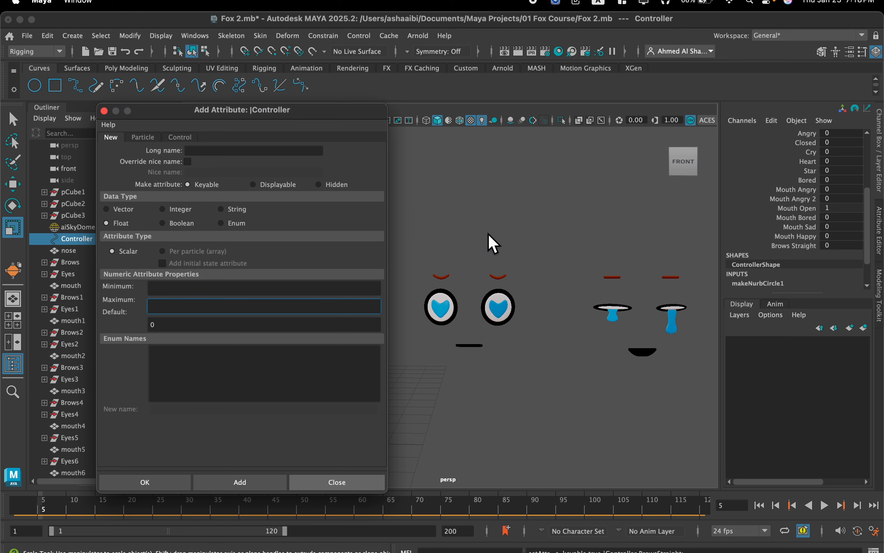
click(241, 153)
text(Brows)
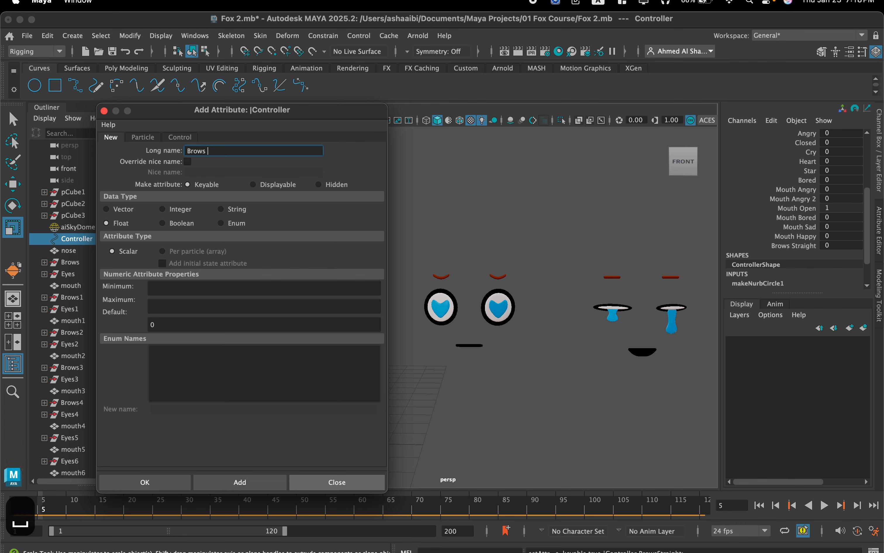
text( Down)
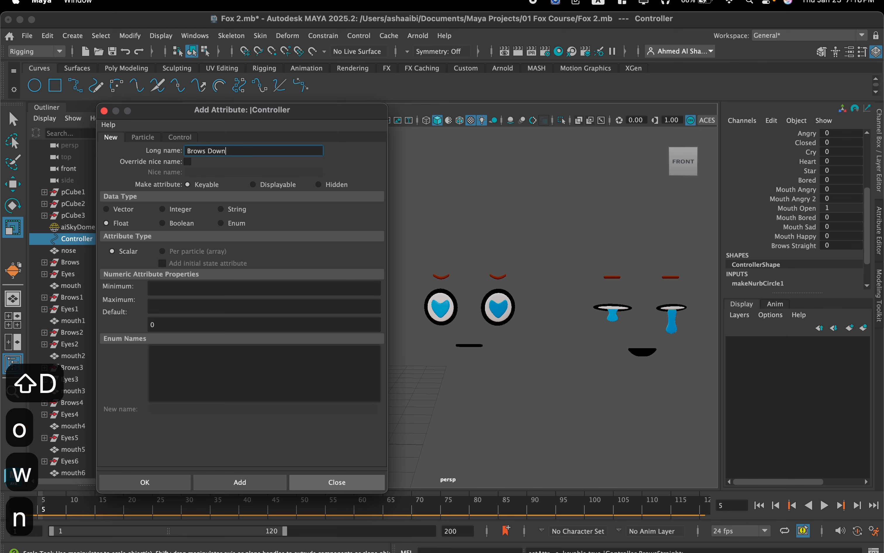
click(252, 289)
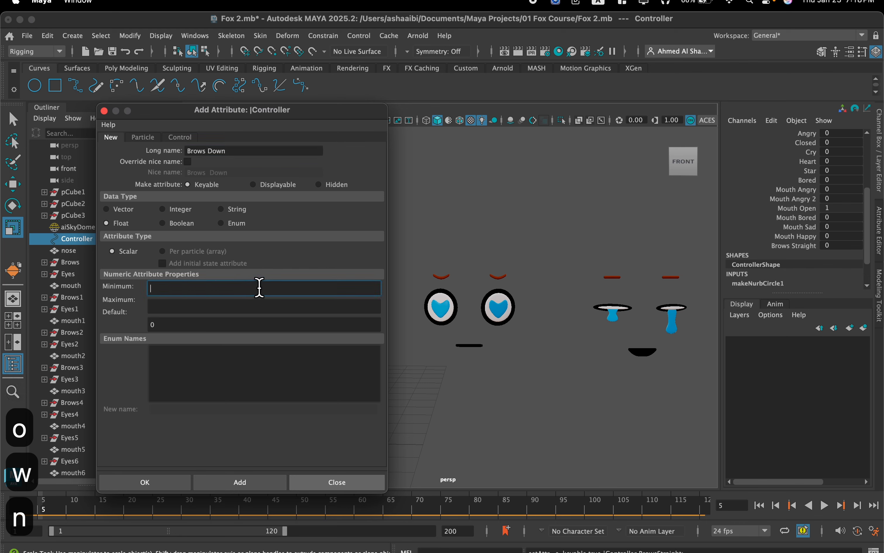
text(0)
click(236, 310)
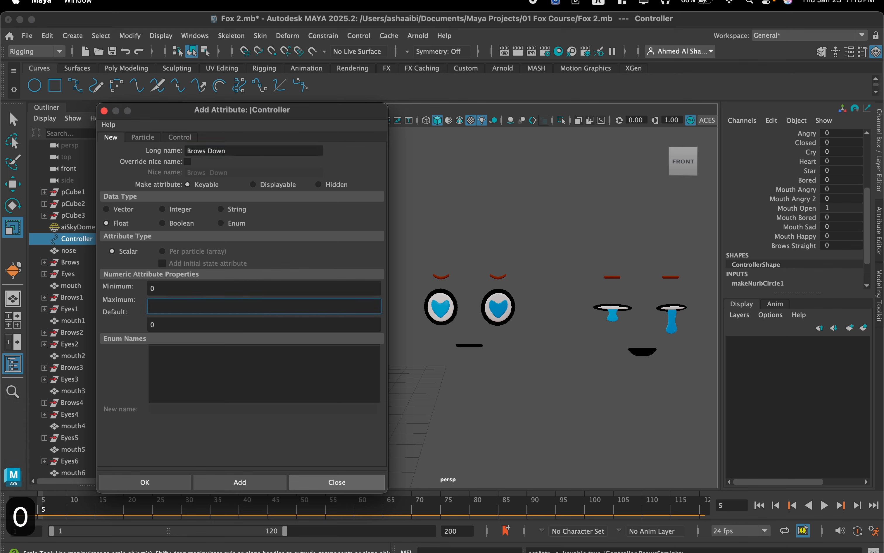
click(255, 483)
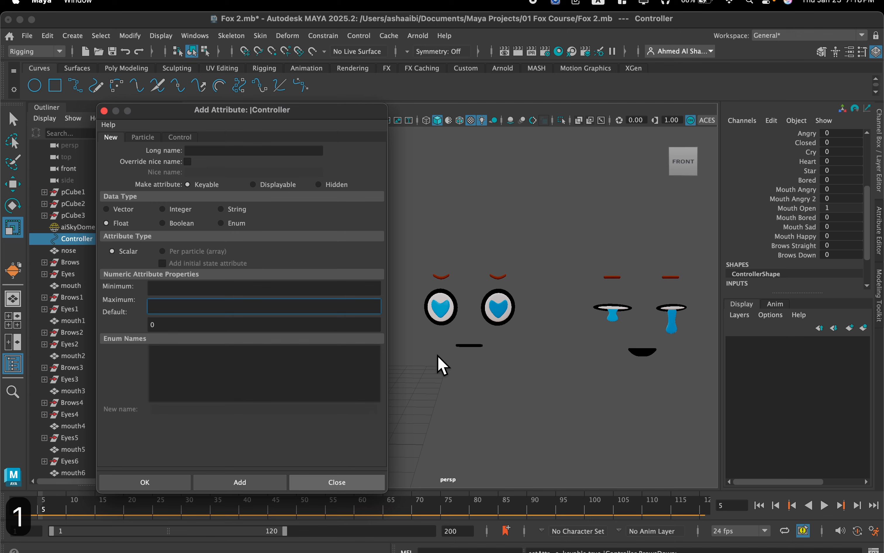
Add a Brows Both attribute to the Controller for the one-up, one-down brow shape, with minimum 0 and maximum 1.
alt+middle_drag(508, 320, 616, 309)
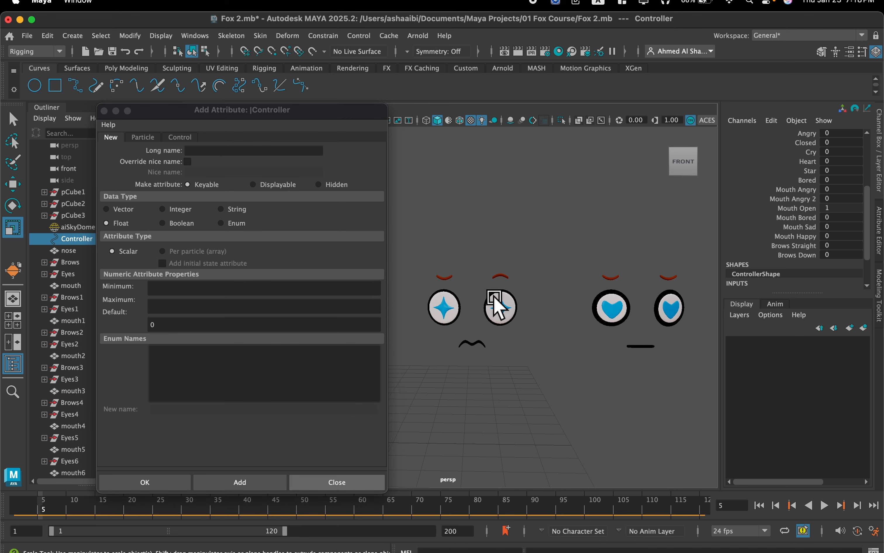
click(212, 151)
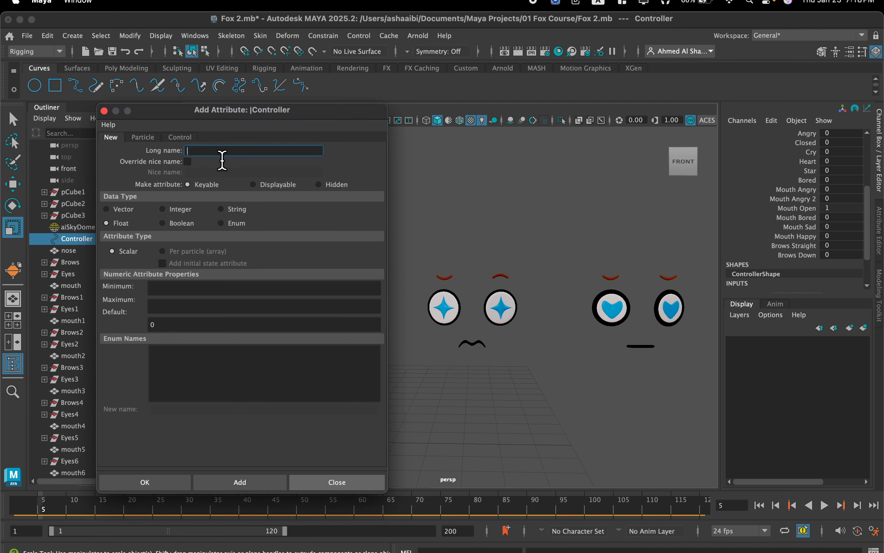
text(M)
key(BackSpace)
text(Br)
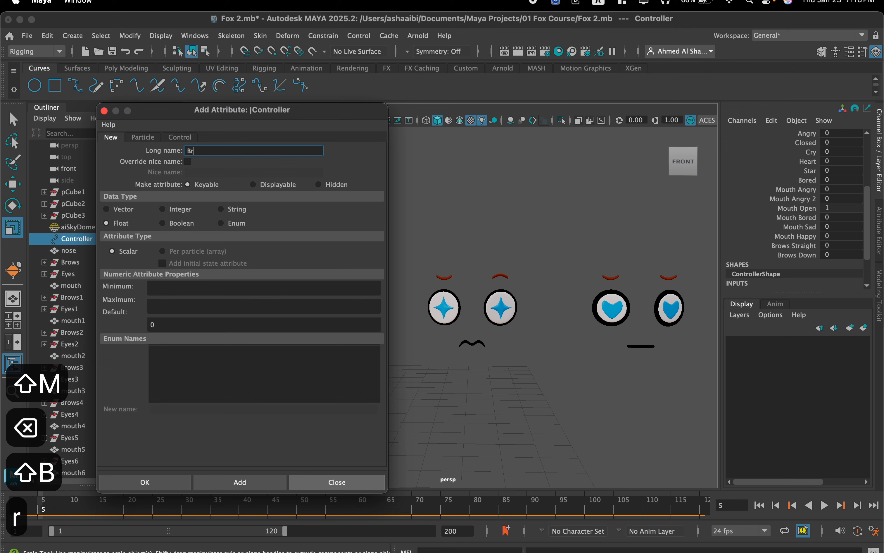
text(ows)
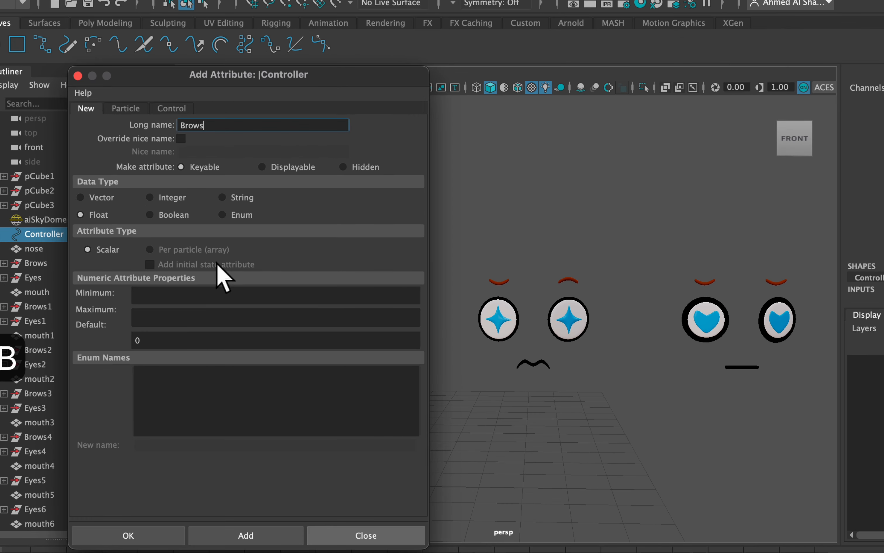
click(293, 296)
text(0)
click(260, 318)
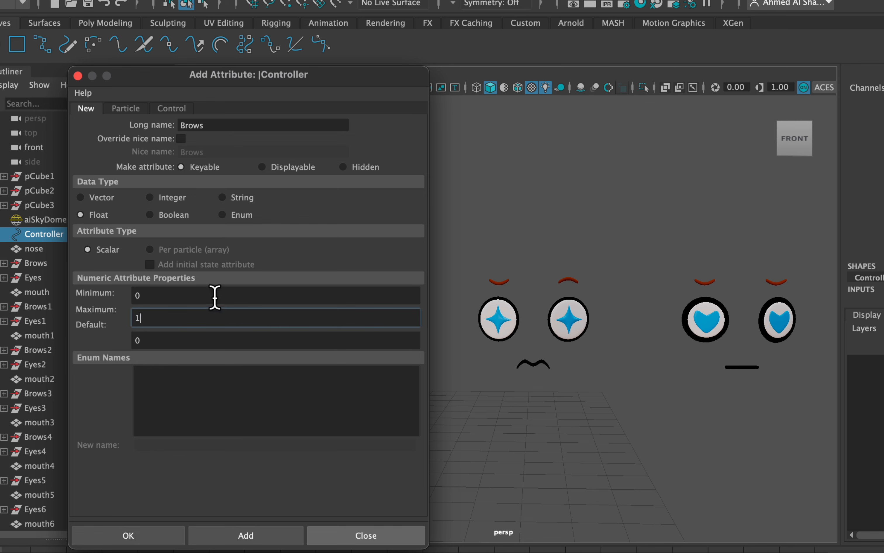
key(Tab)
click(247, 129)
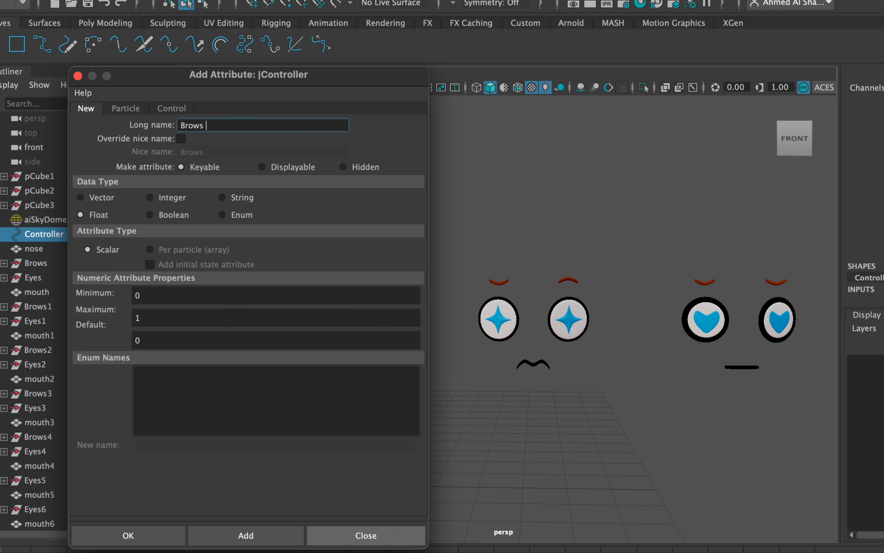
text(Both)
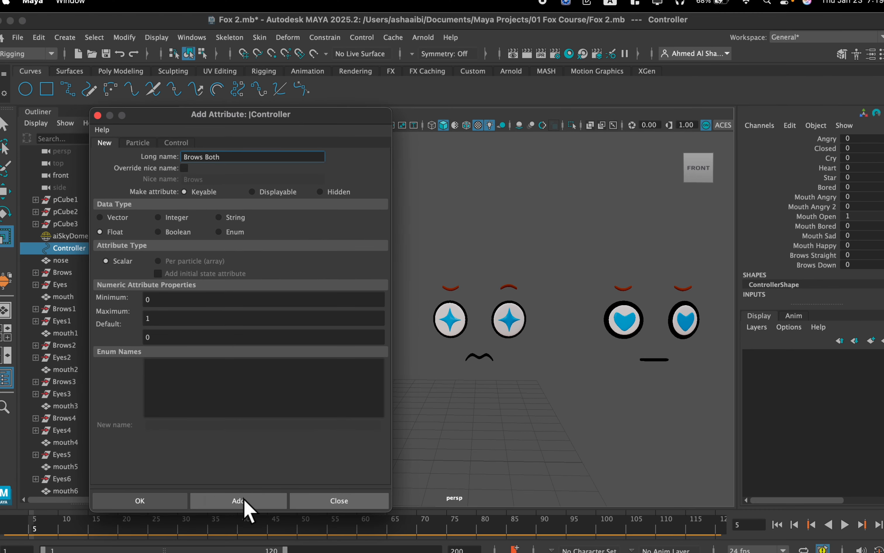
click(245, 506)
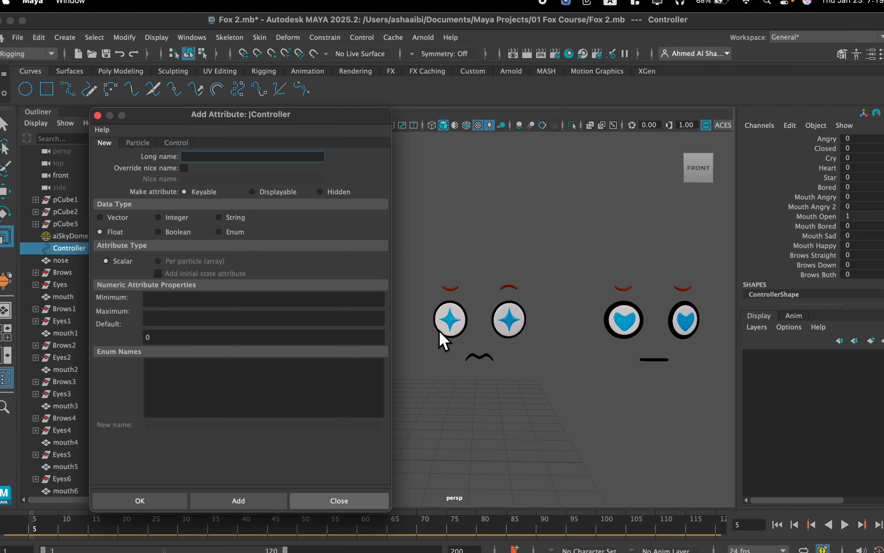
Add a Brows Up attribute to the Controller, with minimum 0 and maximum 1, and finish adding attributes.
scroll(439, 332, down, 2)
alt+middle_drag(441, 329, 535, 333)
scroll(432, 296, up, 4)
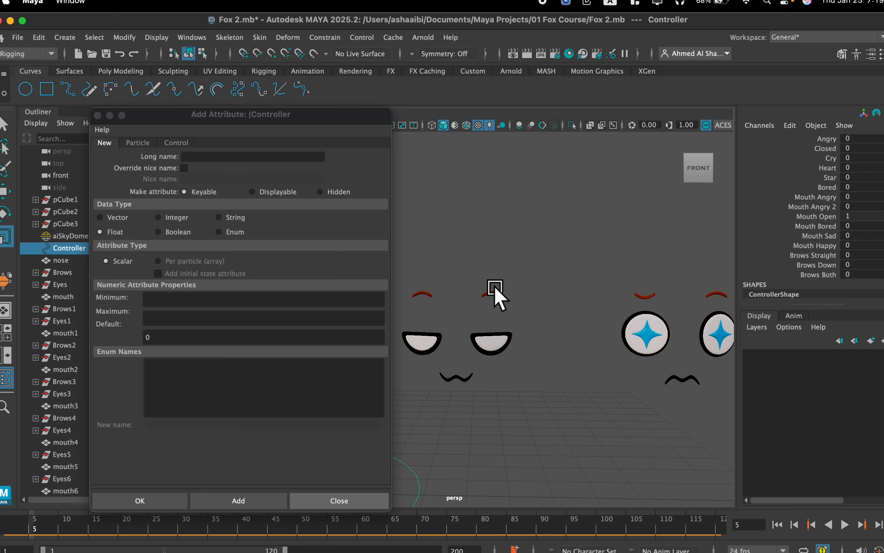
click(231, 156)
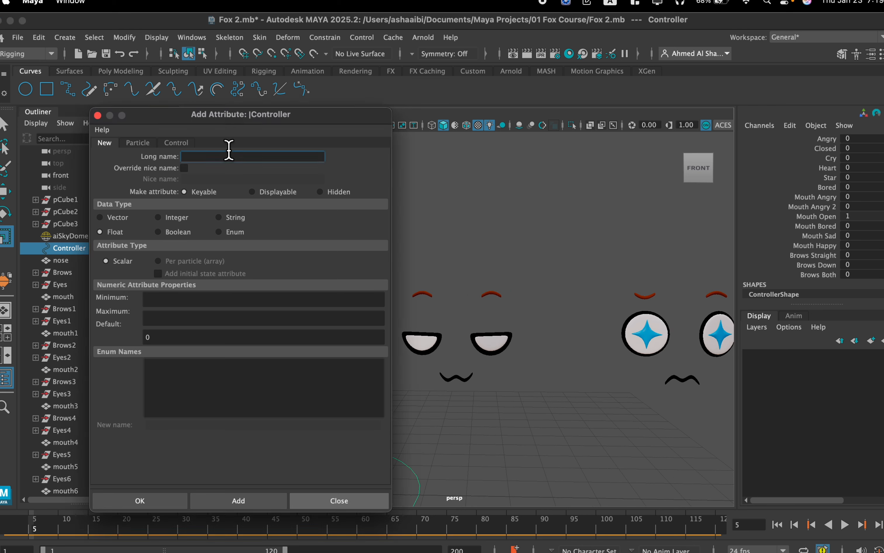
text(Brows Up)
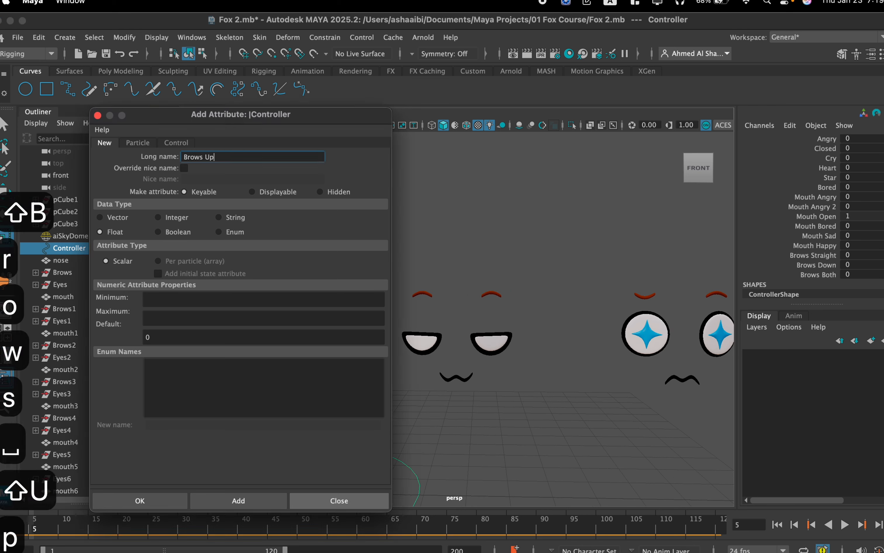
click(189, 299)
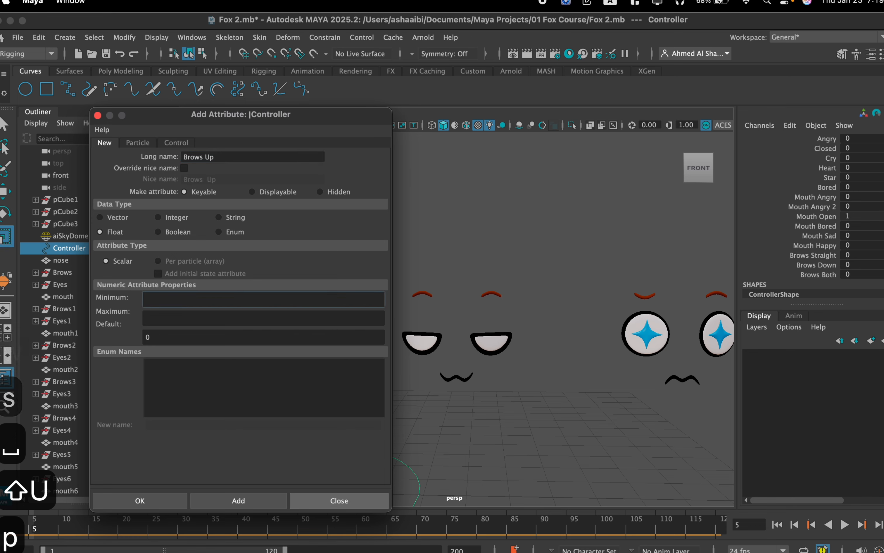
text(0)
click(199, 317)
text(1)
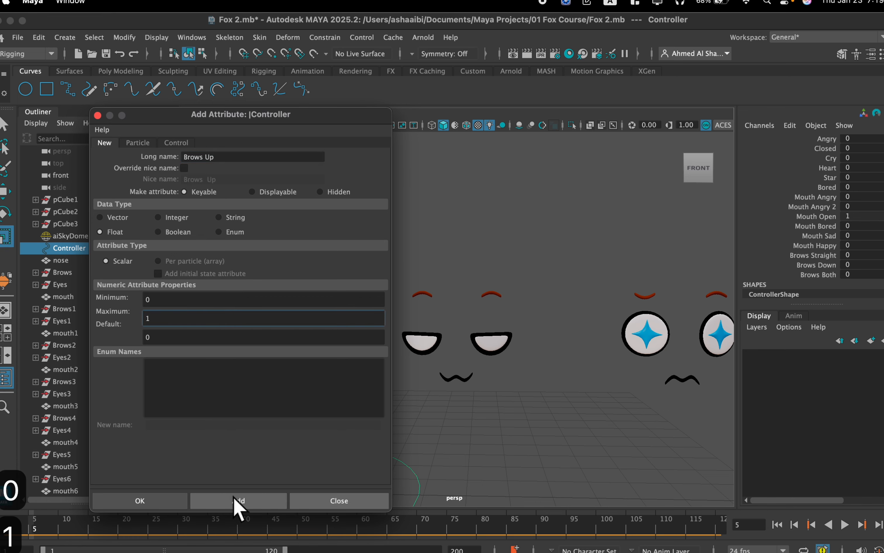
click(234, 499)
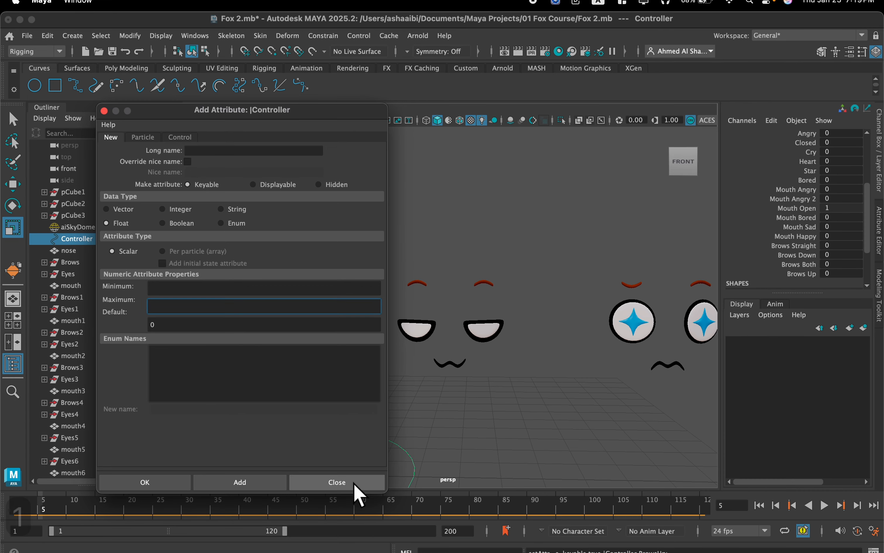
click(353, 485)
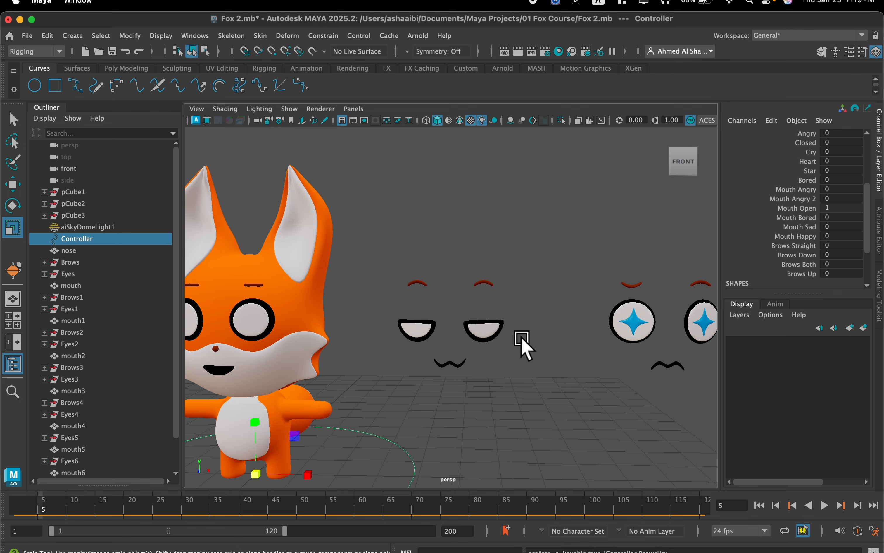
Highlight the Controller's Brows Straight attribute and open the Connection Editor with the Controller as output.
scroll(522, 344, down, 2)
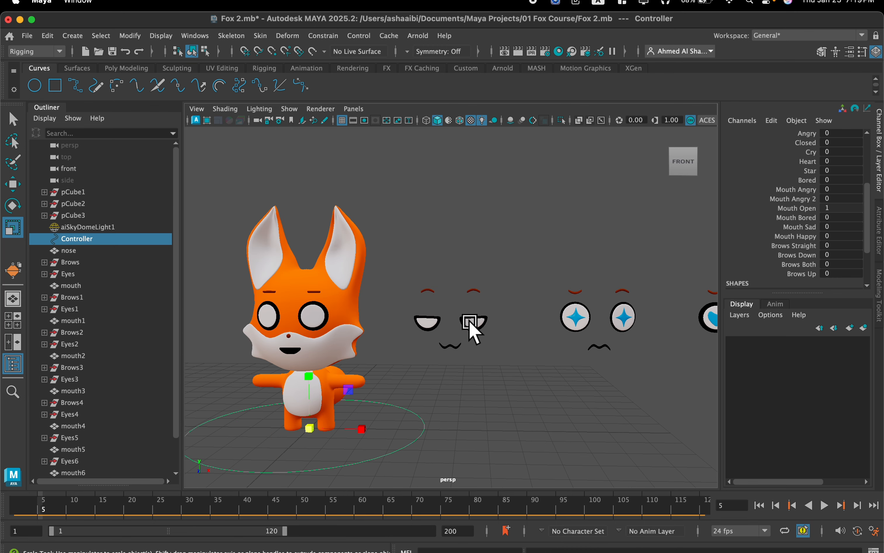
alt+drag(532, 328, 536, 333)
alt+drag(466, 386, 469, 384)
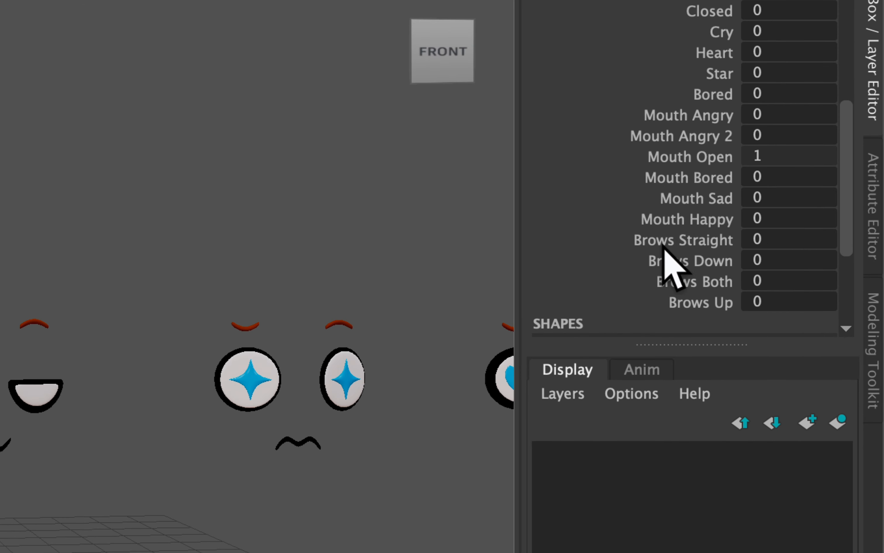
click(673, 238)
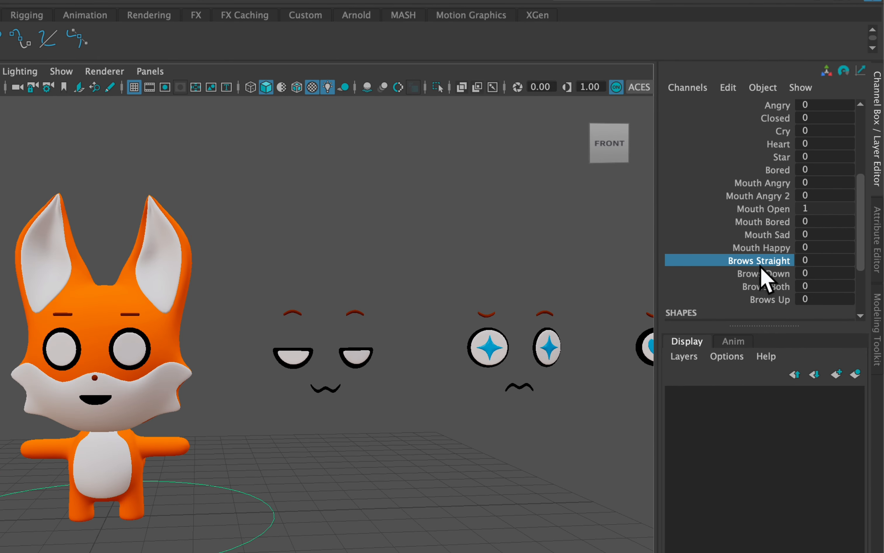
alt+middle_drag(586, 291, 413, 263)
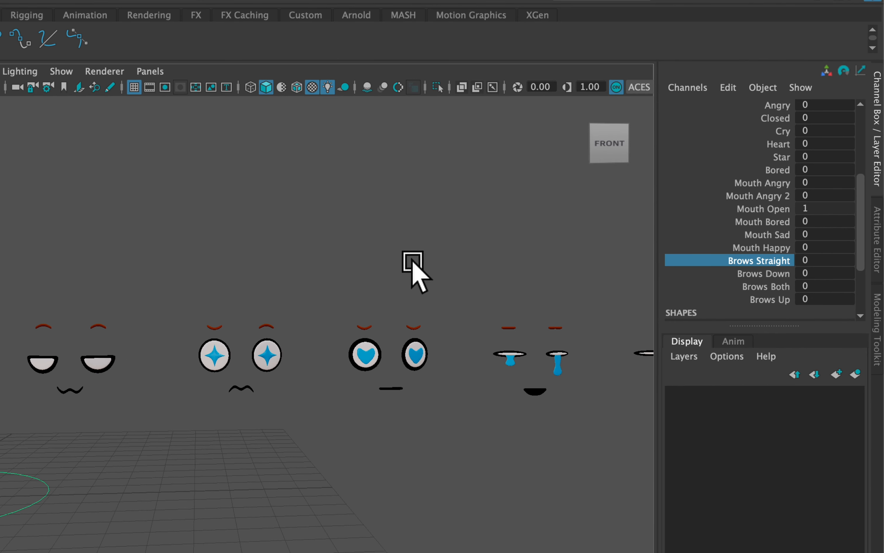
alt+middle_drag(310, 296, 466, 290)
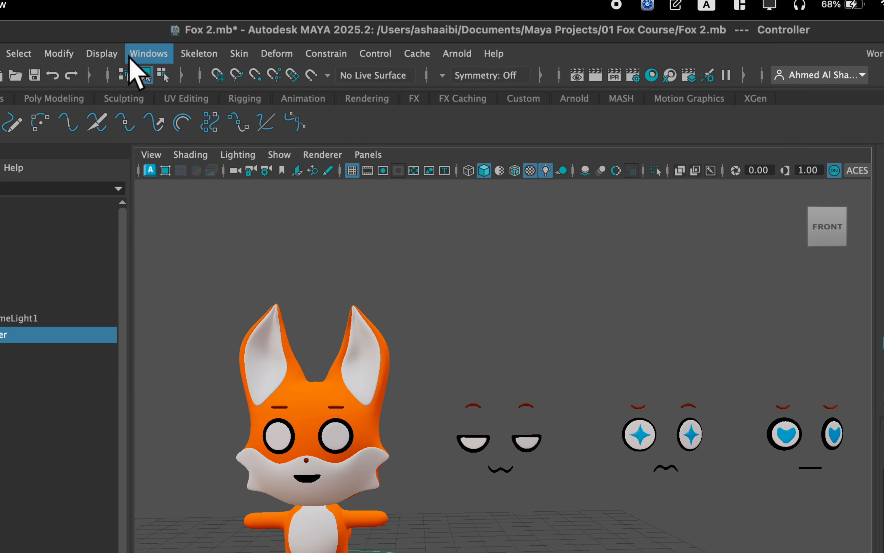
click(121, 55)
mouse_move(242, 137)
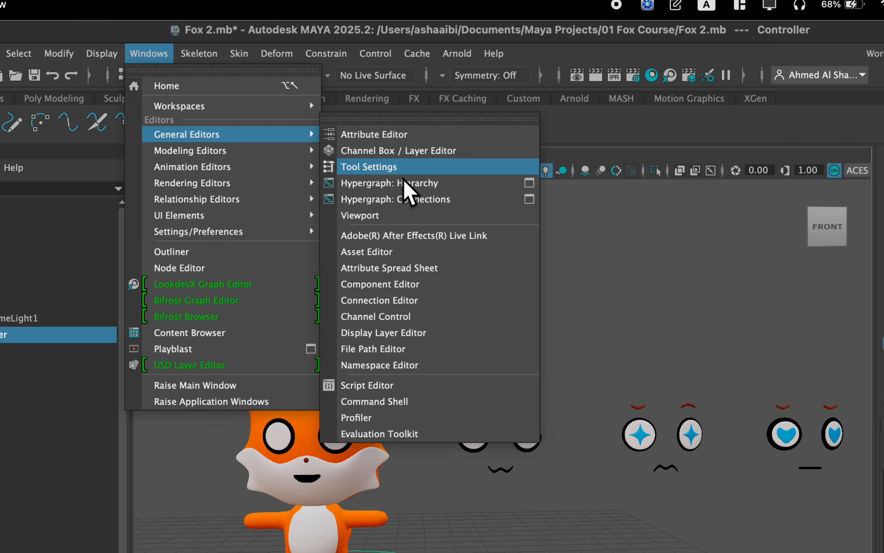
click(427, 303)
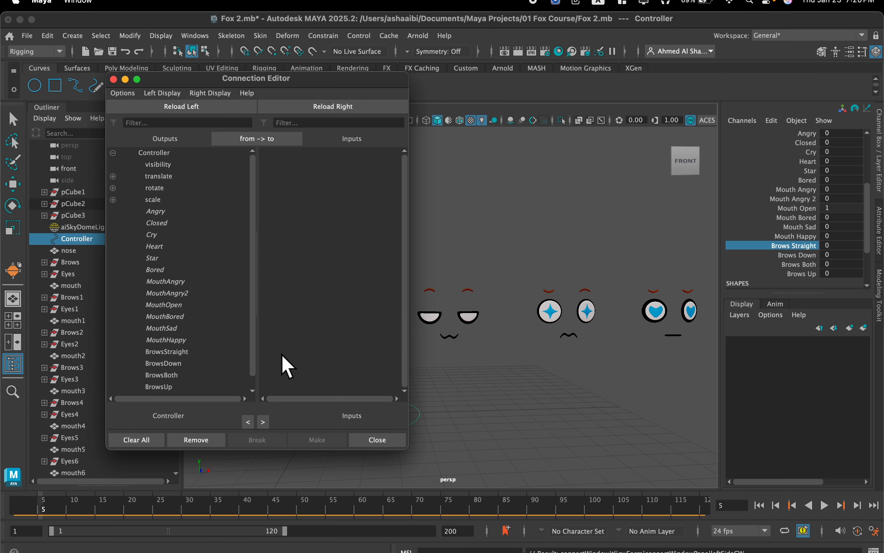
scroll(472, 344, down, 3)
alt+middle_drag(474, 345, 521, 333)
scroll(584, 336, up, 6)
scroll(543, 349, up, 3)
alt+drag(523, 339, 479, 320)
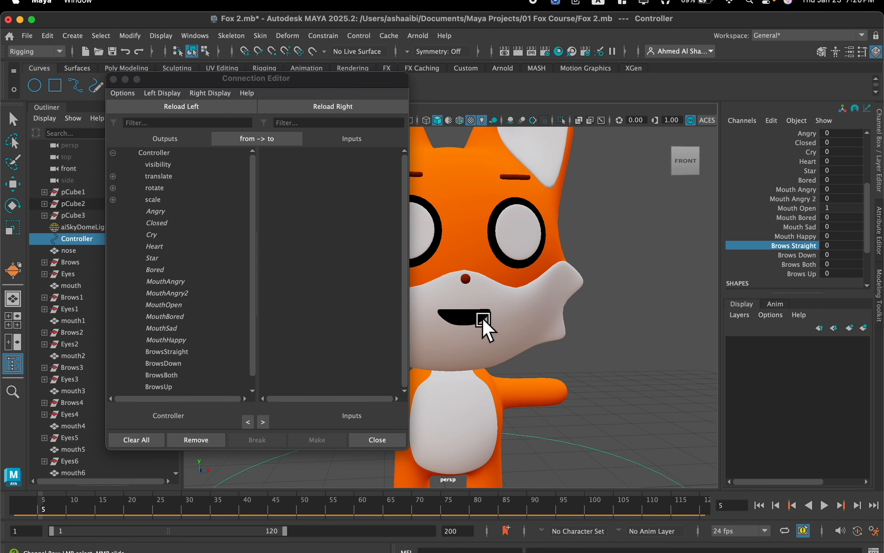
click(467, 321)
key(r)
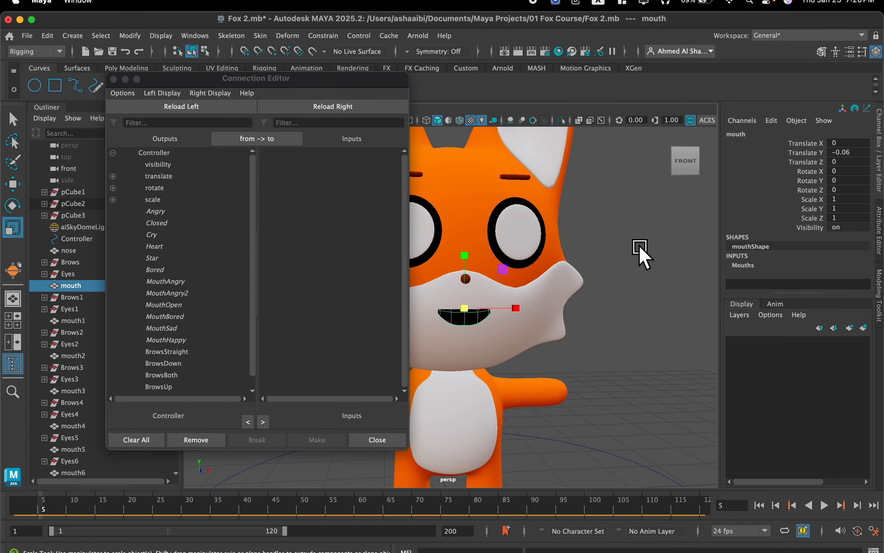
click(741, 271)
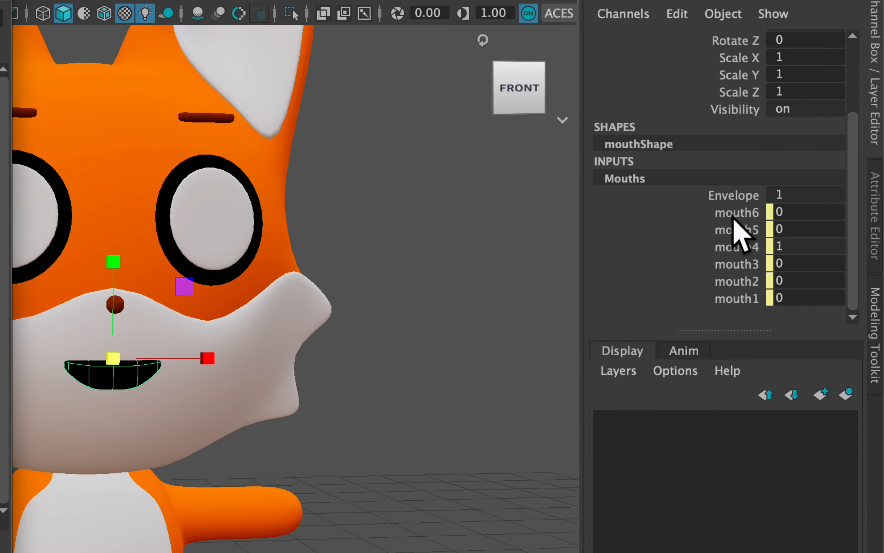
click(735, 214)
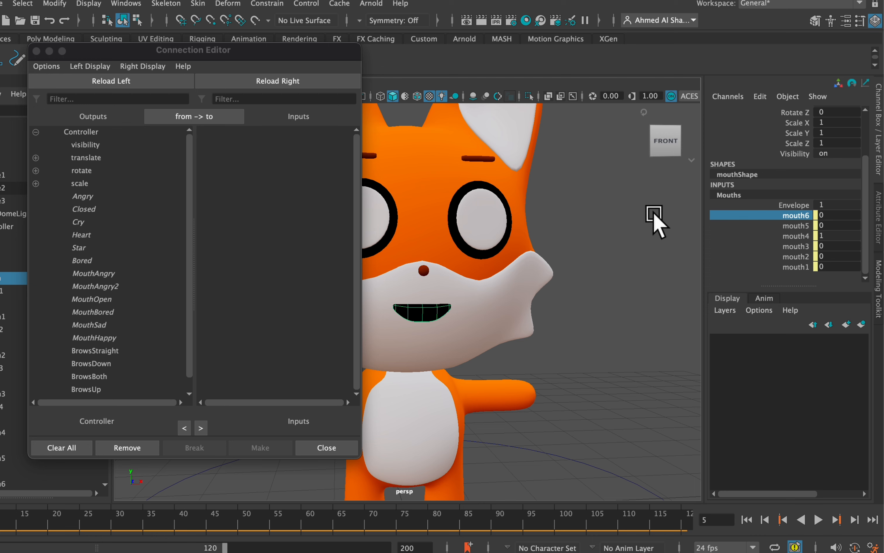
Load the fox's right brow with its Brows5 blend shape as the Connection Editor input and expand its weights.
click(472, 161)
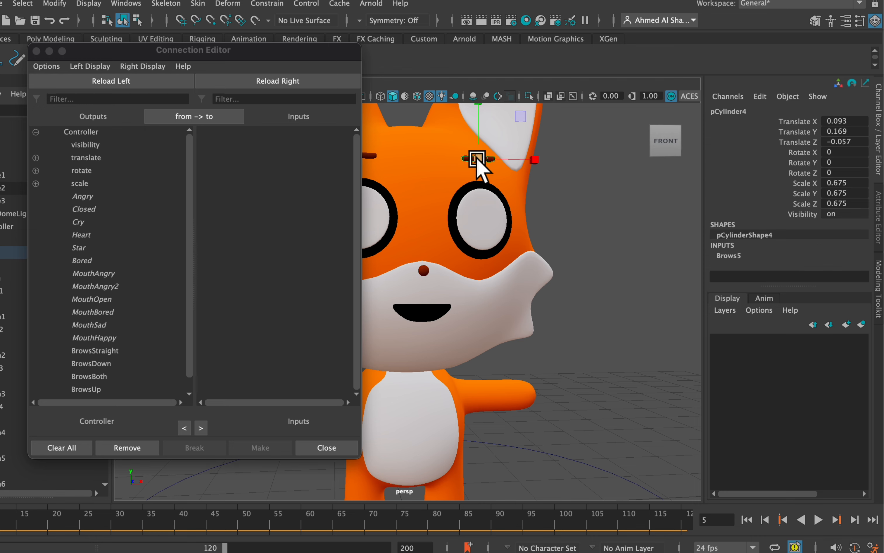
key(w)
alt+middle_drag(525, 138, 529, 182)
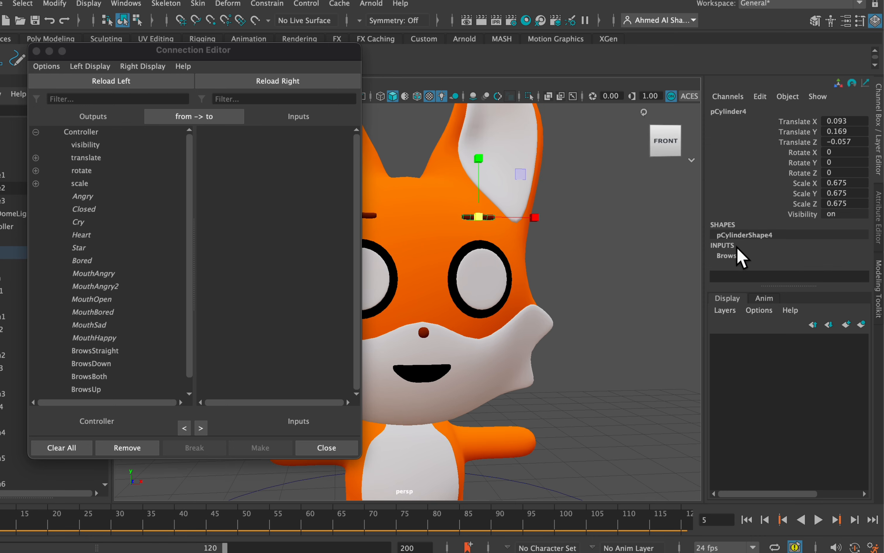
click(729, 256)
scroll(756, 244, down, 2)
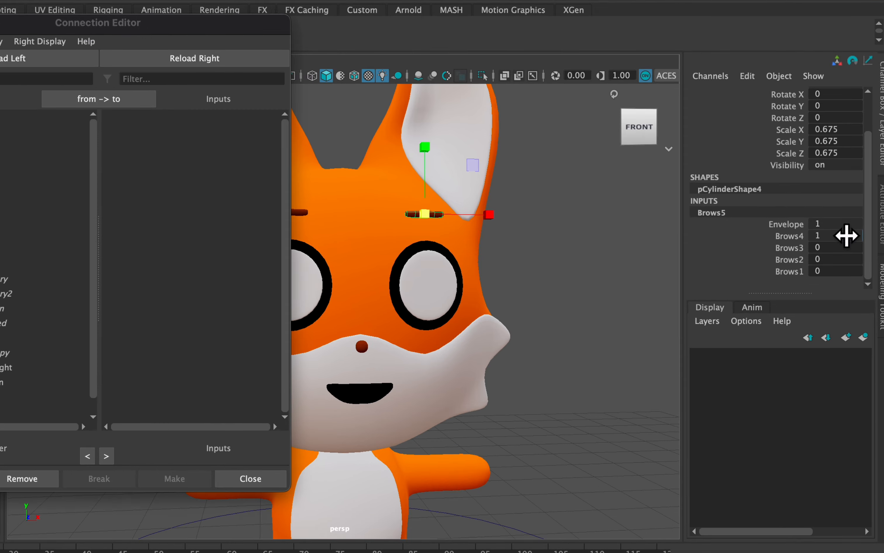
click(782, 224)
click(782, 236)
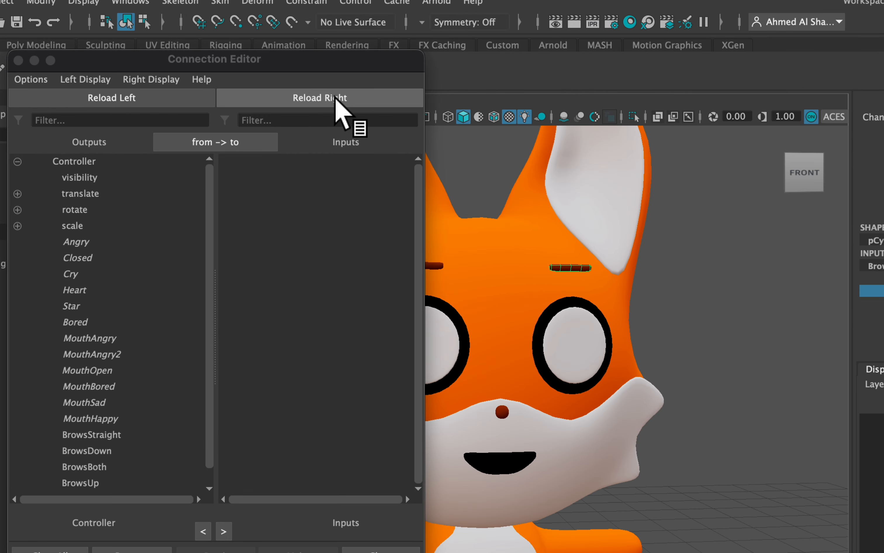
click(338, 101)
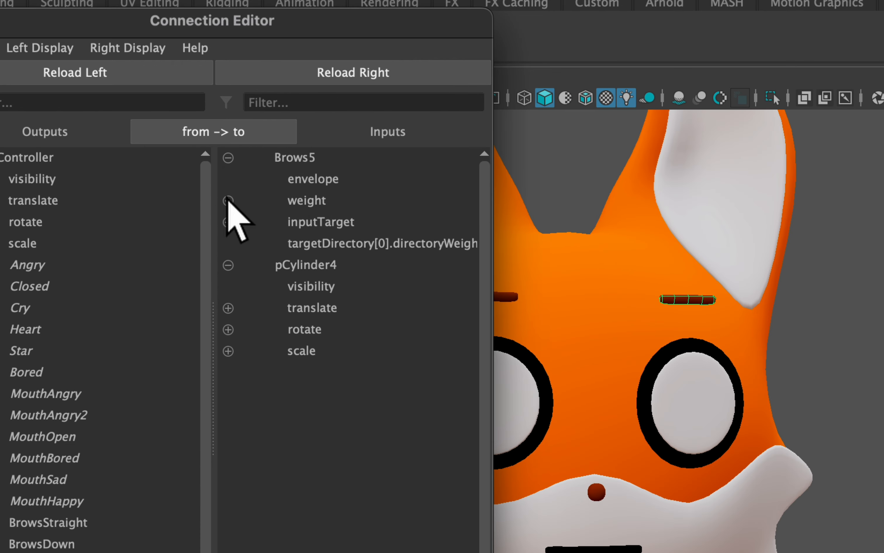
click(228, 196)
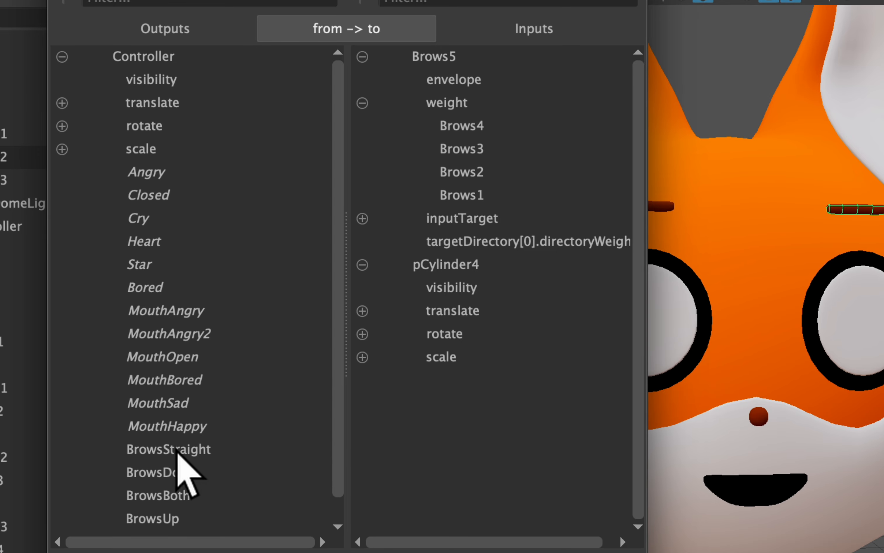
Connect the Controller's BrowsStraight to the Brows4 weight and BrowsDown to the Brows3 weight.
click(168, 450)
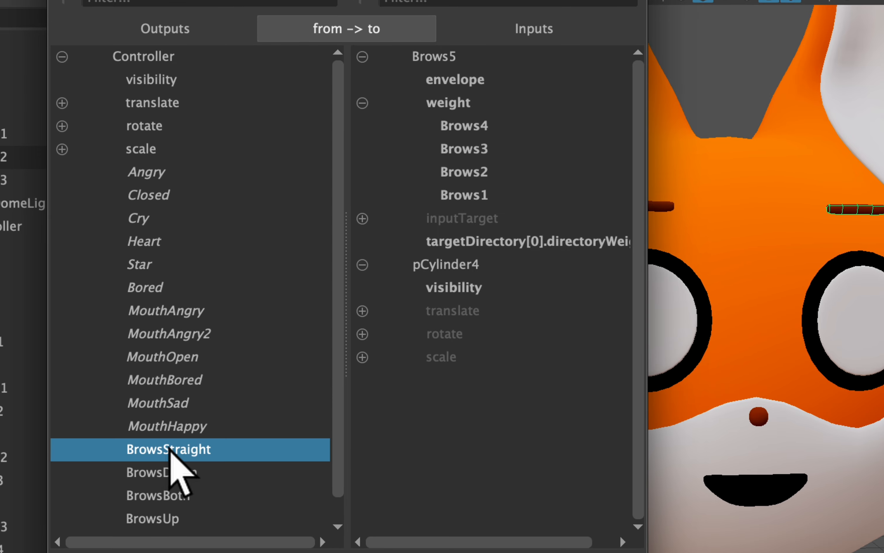
click(469, 126)
click(166, 472)
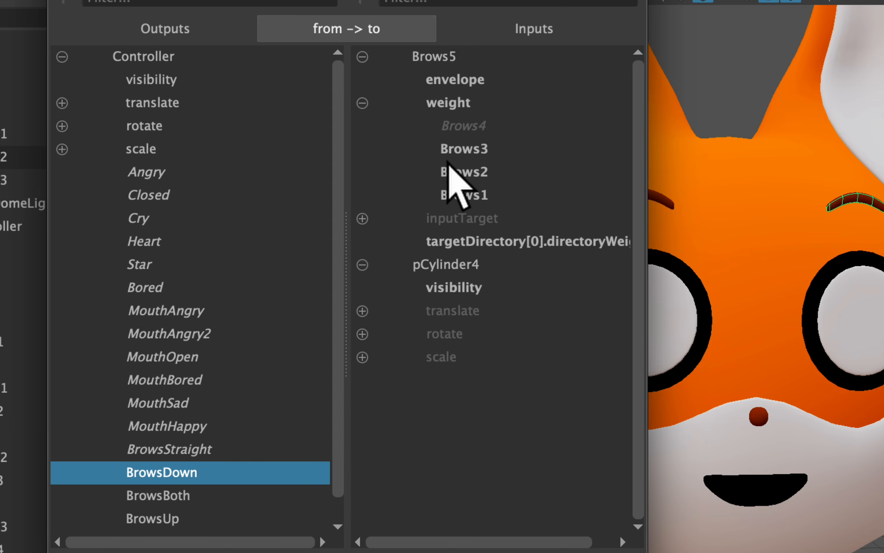
click(459, 149)
Connect BrowsBoth to the Brows2 weight and BrowsUp to the Brows1 weight, and close the Connection Editor.
click(154, 497)
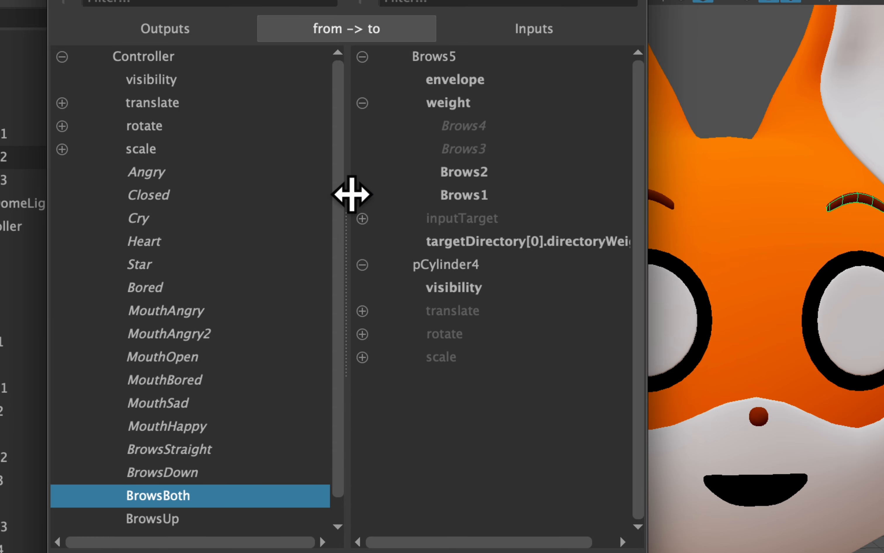
click(465, 173)
click(154, 519)
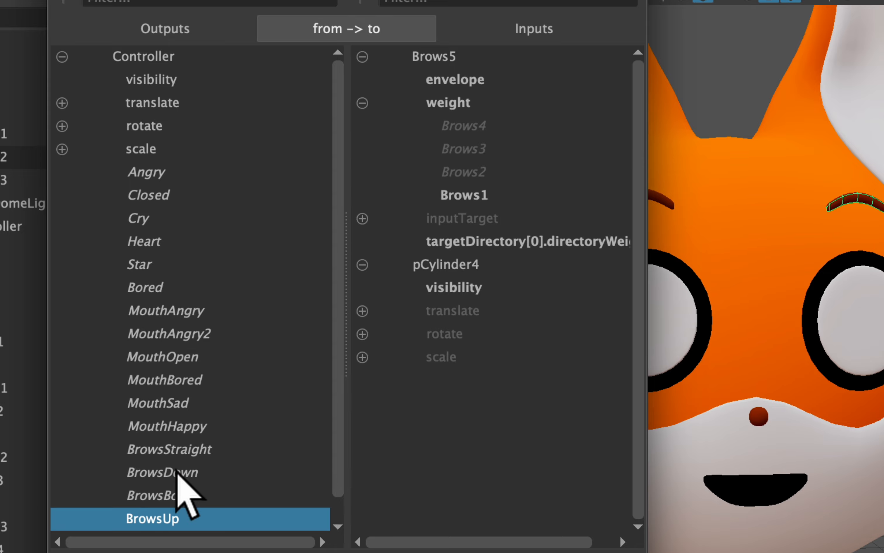
click(463, 195)
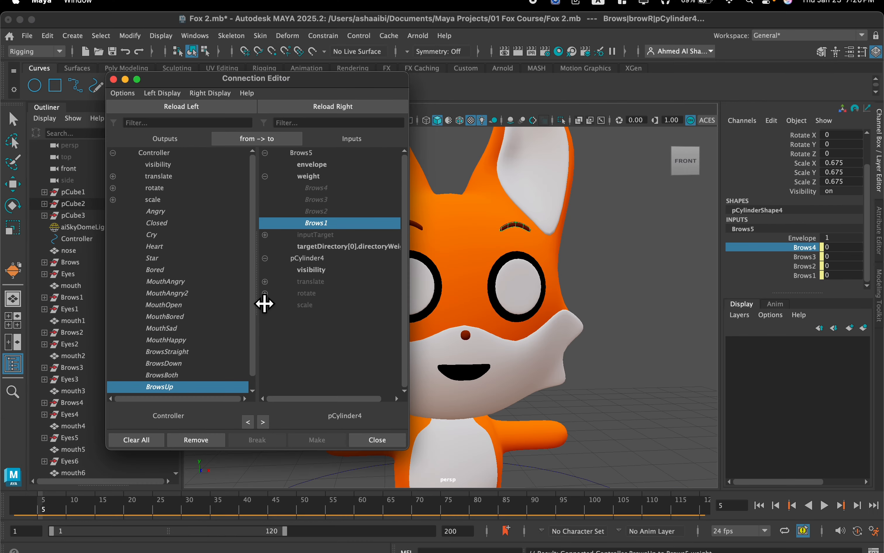
click(378, 439)
Select the Controller, test its Brows Straight and Brows Down attributes at 1, and undo the test values.
scroll(345, 249, down, 5)
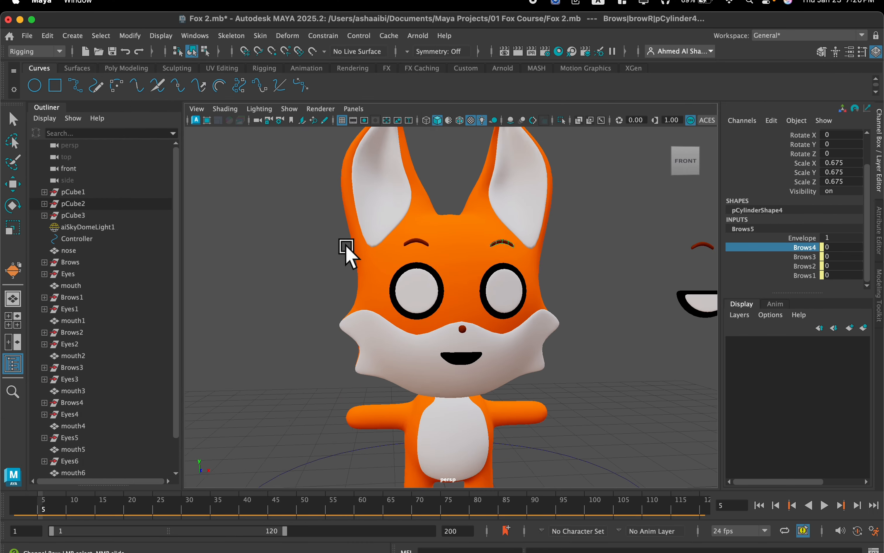
alt+middle_drag(434, 282, 382, 224)
alt+drag(383, 222, 424, 281)
drag(535, 437, 504, 419)
key(r)
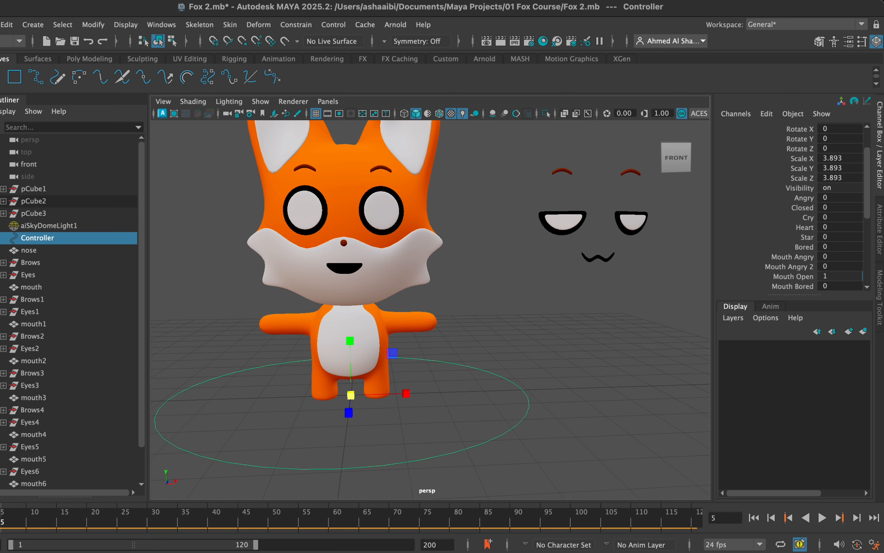
scroll(833, 270, down, 4)
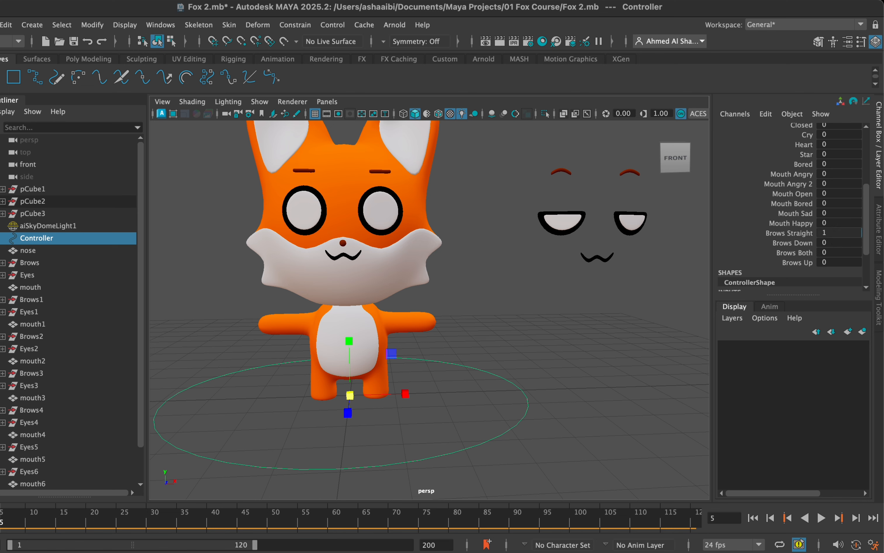
text(1)
key(Return)
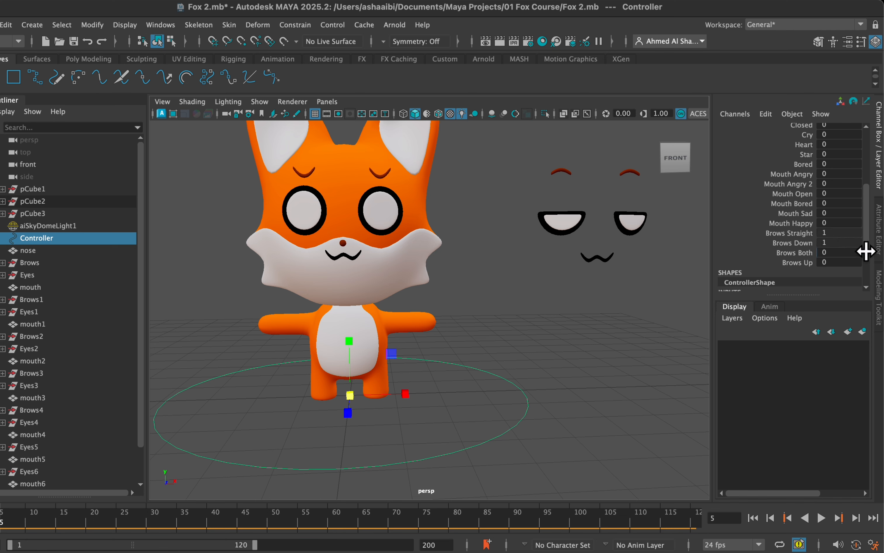
key(z)
key(z)
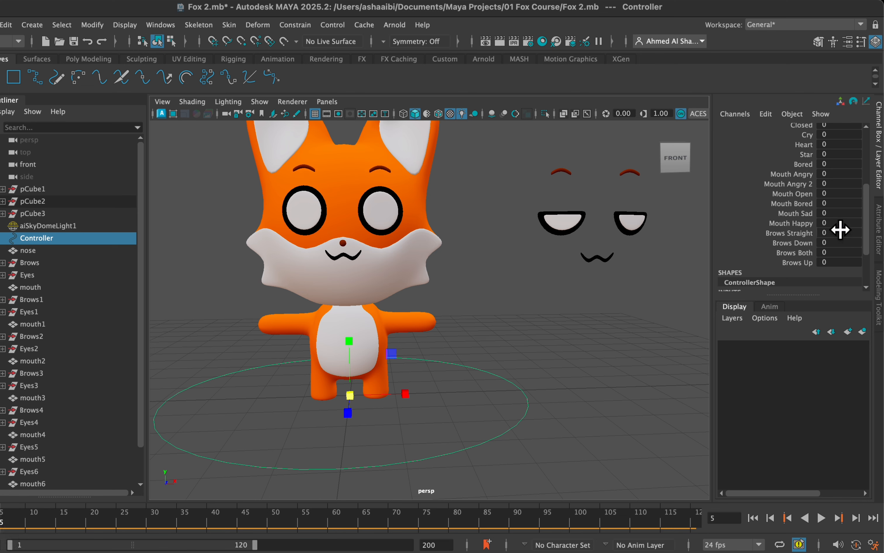
Test the Controller's Mouth Open and Brows Straight attributes together, each at 1.
text(1)
key(Return)
key(z)
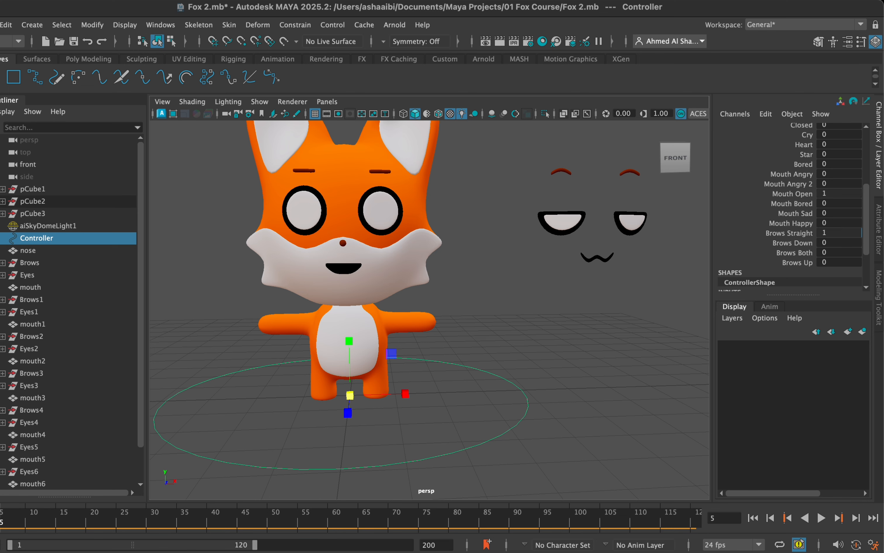
click(840, 191)
text(1)
Set the Controller's Cry attribute to 1 and combine it with the open mouth and downward brows.
scroll(837, 219, down, 3)
click(833, 232)
text(0)
click(857, 226)
text(1)
key(Return)
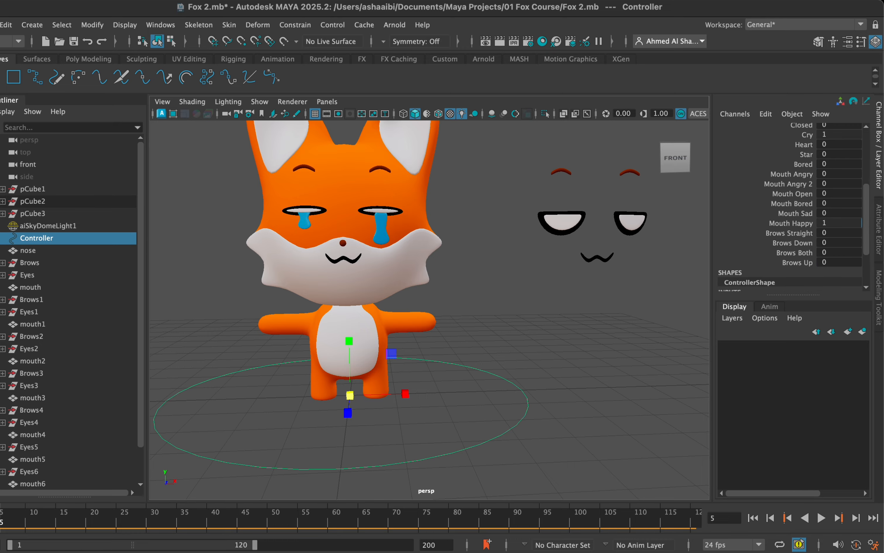
scroll(514, 259, down, 3)
scroll(410, 262, up, 5)
scroll(409, 262, down, 5)
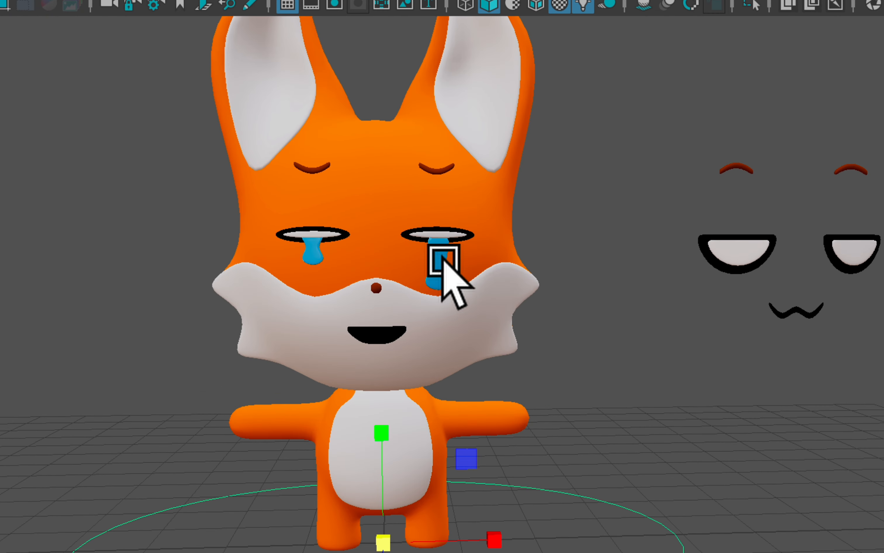
Select the tear under the fox's eye and examine the tear colour by scrubbing the timeline between frames 1 and 5.
click(434, 261)
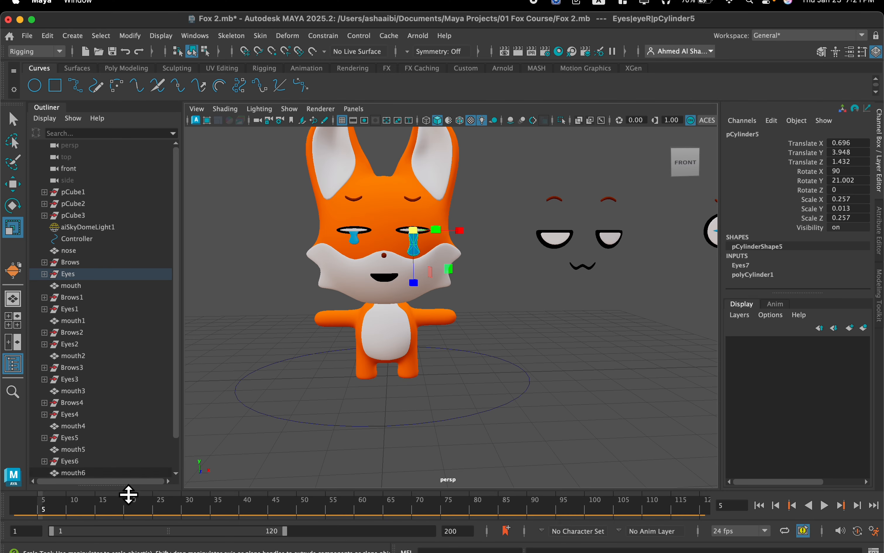
click(46, 506)
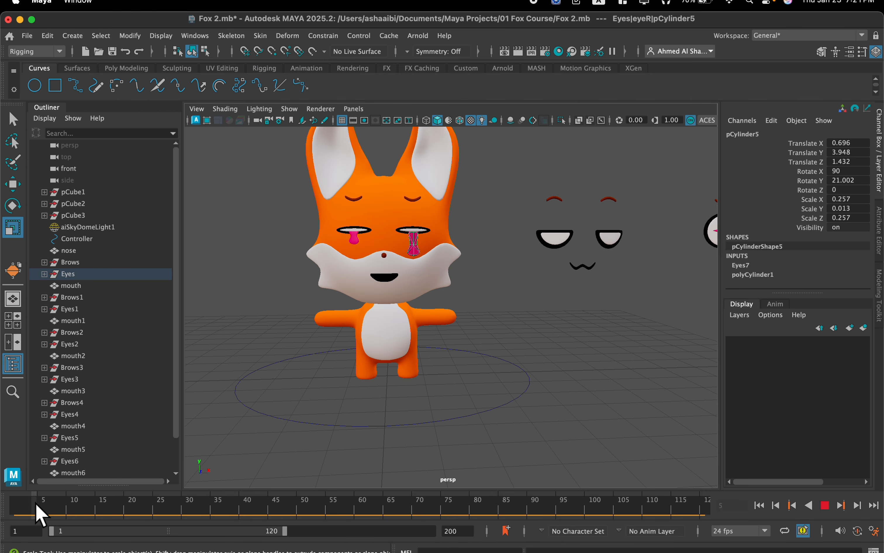
drag(36, 505, 42, 502)
scroll(231, 300, up, 6)
alt+middle_drag(283, 240, 362, 298)
drag(43, 508, 14, 512)
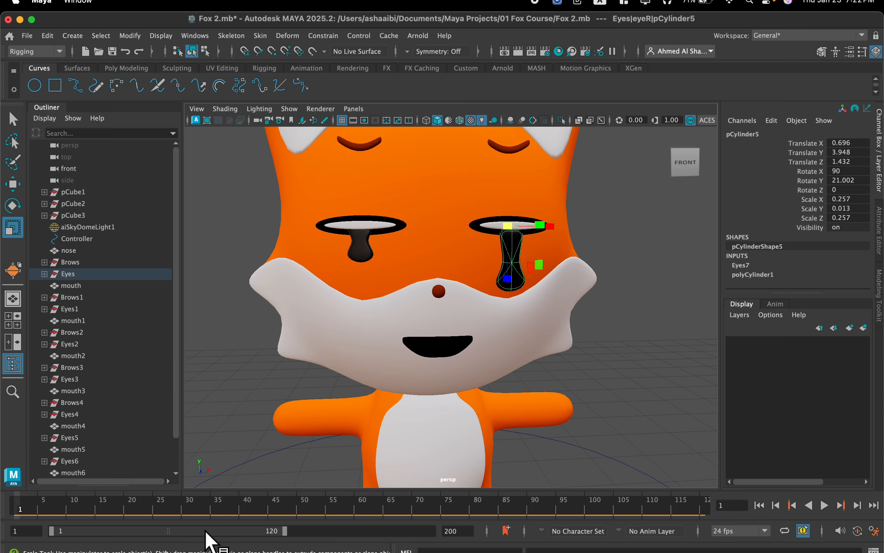
Shorten the playback range to end at frame 25 and save the scene, checking the tears in playback.
drag(287, 532, 109, 531)
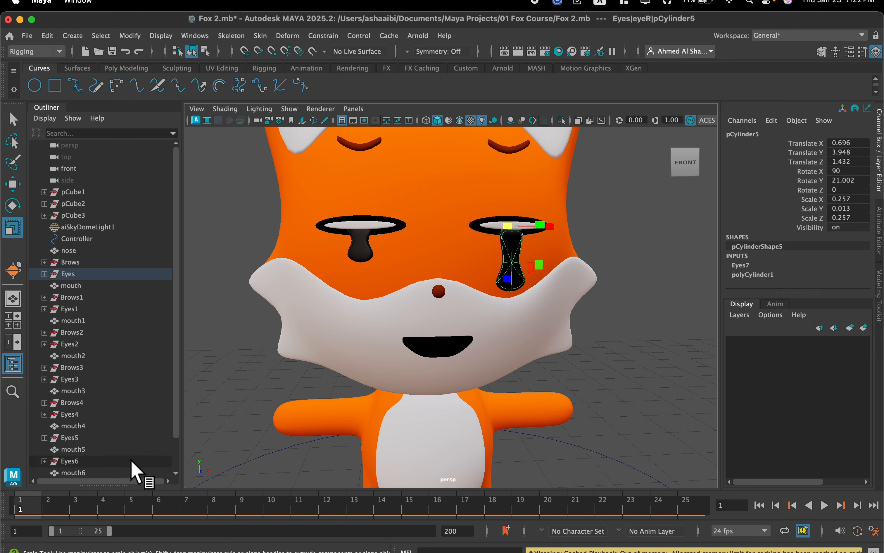
key(super+s)
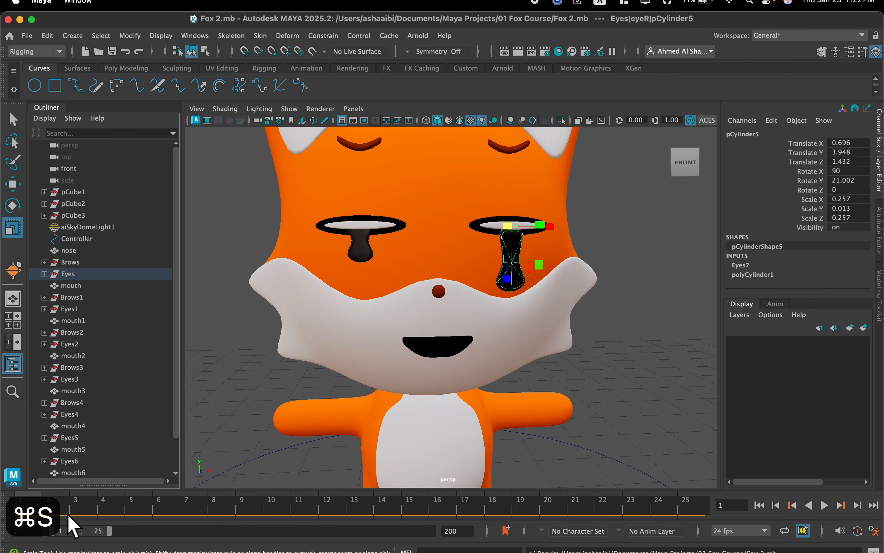
key(alt+v)
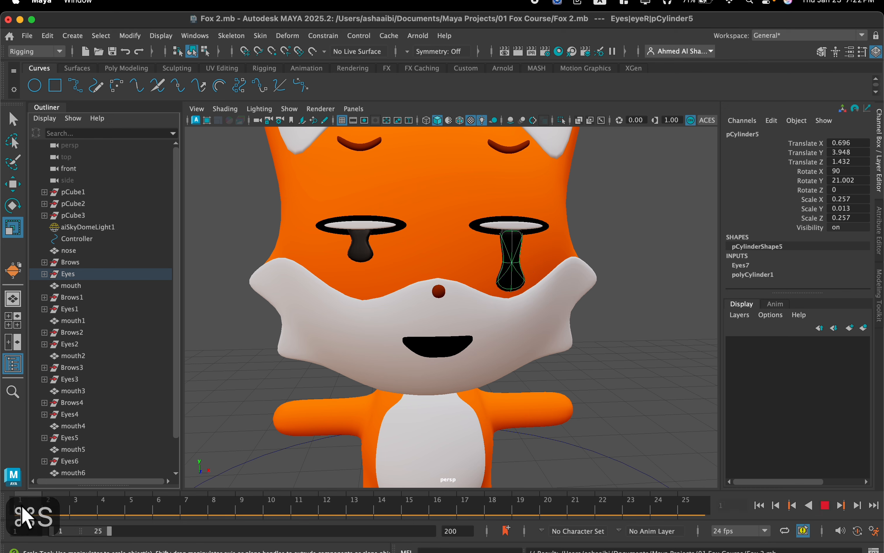
mouse_move(35, 503)
mouse_down()
mouse_move(72, 497)
mouse_move(105, 510)
mouse_move(216, 497)
mouse_move(29, 509)
mouse_up()
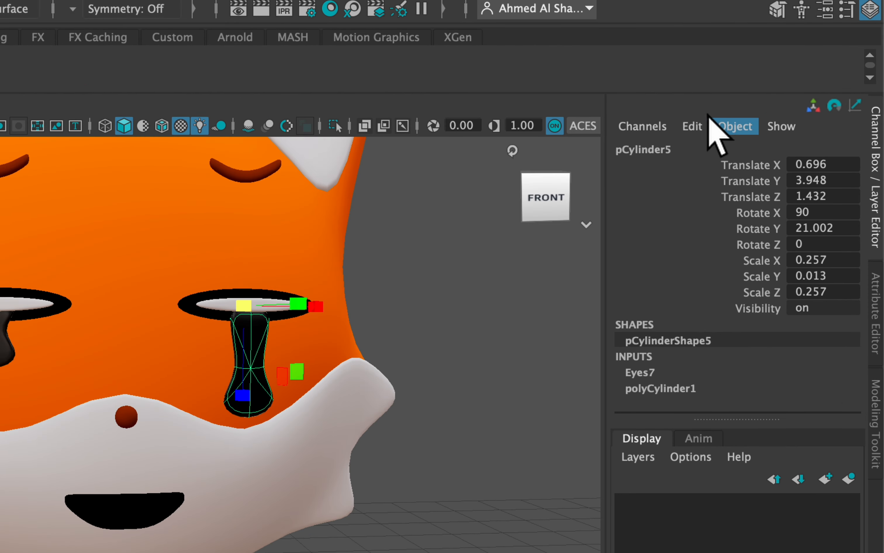
click(772, 120)
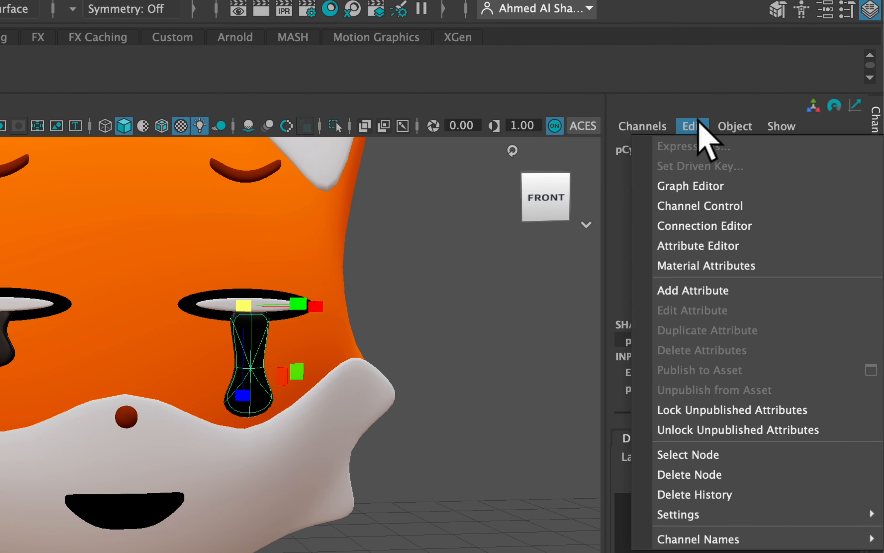
mouse_move(717, 136)
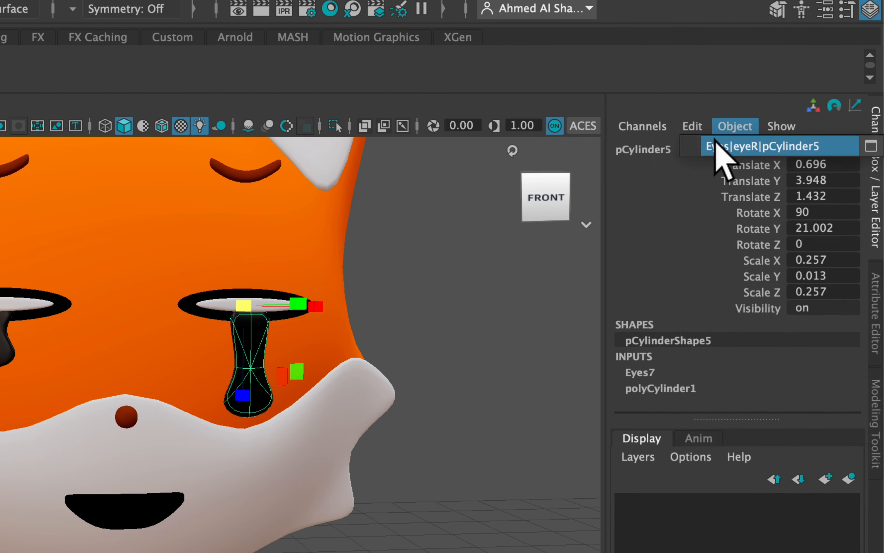
click(657, 388)
Add a keyable float attribute named Color to the Controller with minimum 1, maximum 7 and default 1.
drag(640, 419, 603, 461)
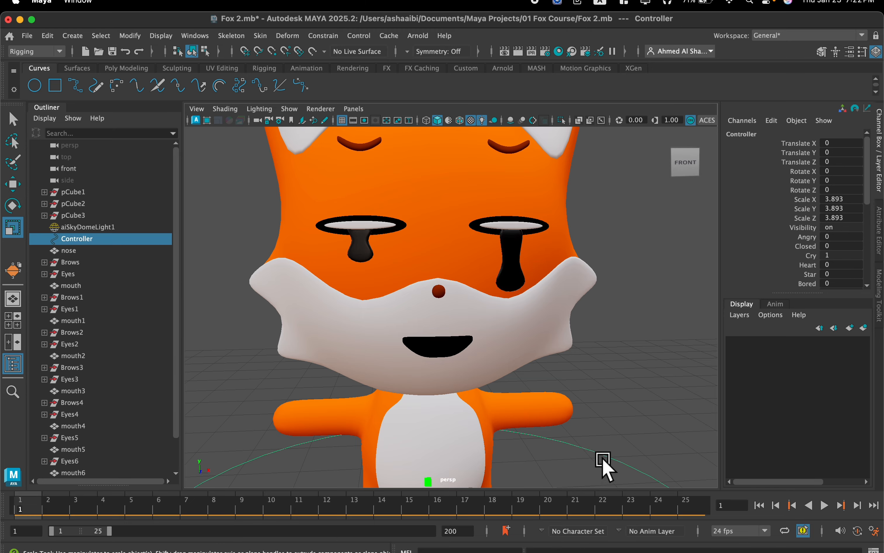
click(771, 120)
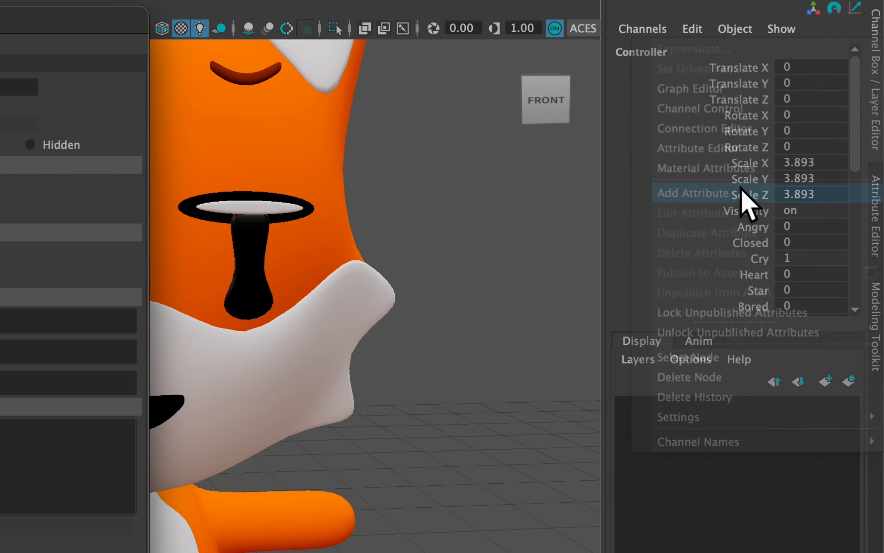
click(742, 191)
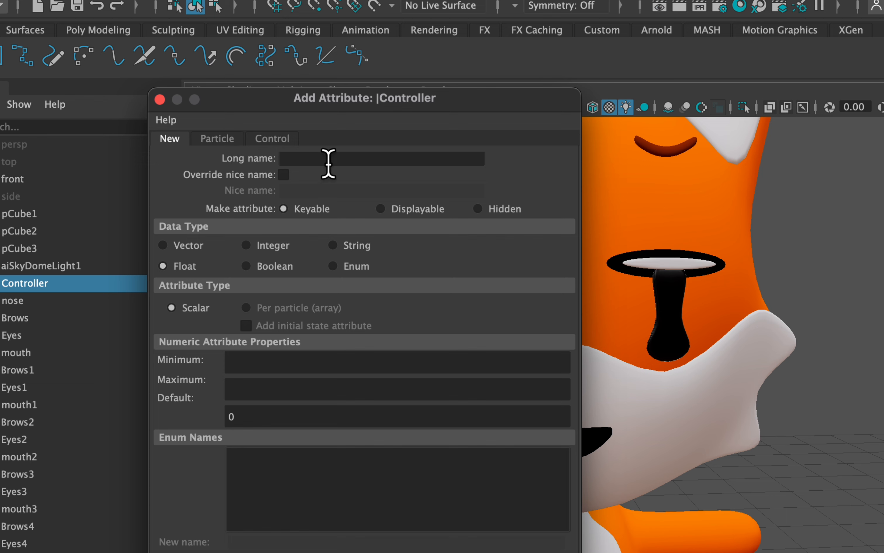
click(298, 159)
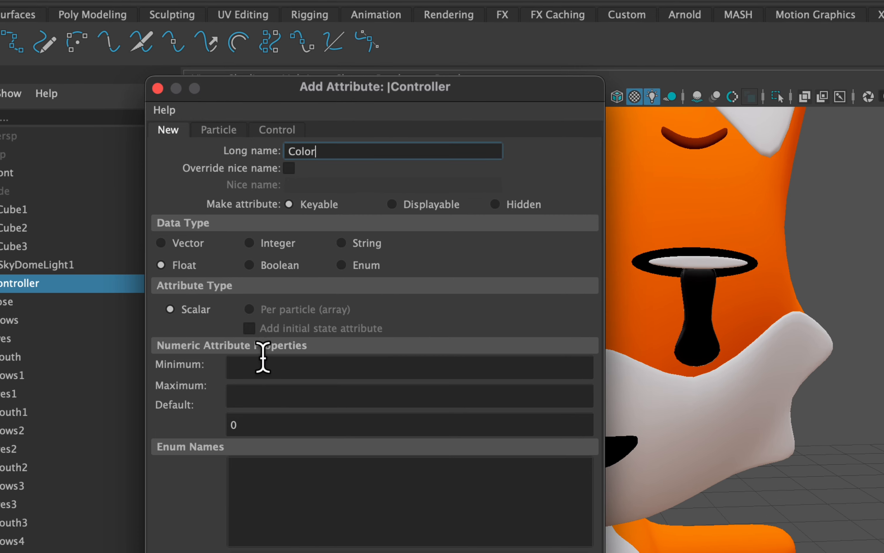
click(264, 362)
text(1)
click(262, 388)
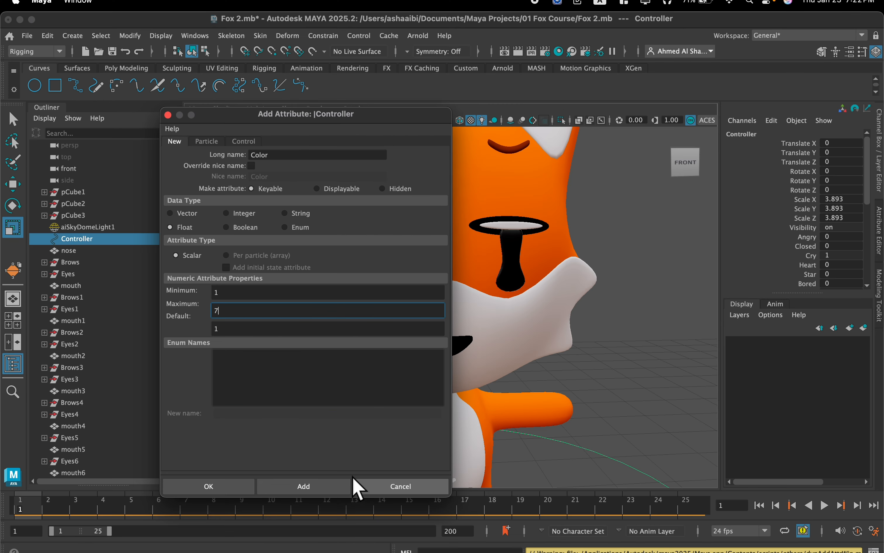
click(329, 488)
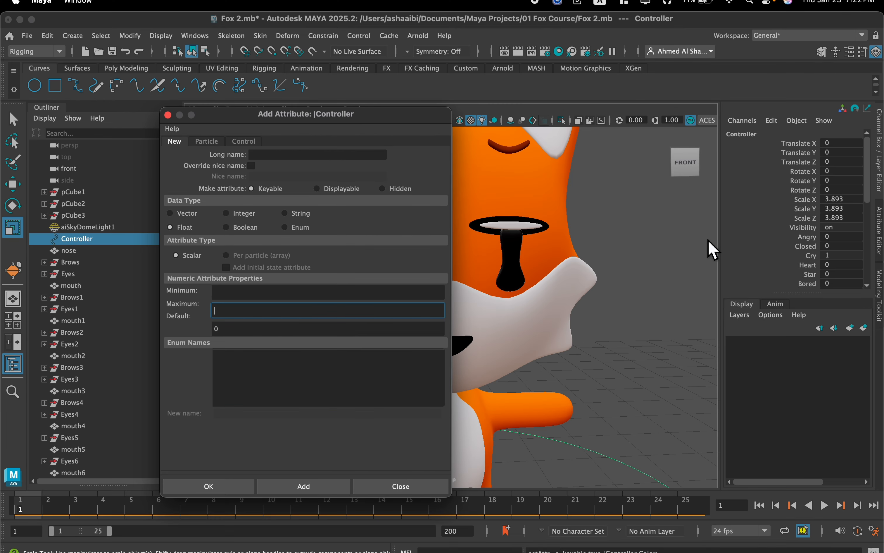
click(416, 488)
Set the Controller's Color attribute to 7.
scroll(786, 227, down, 6)
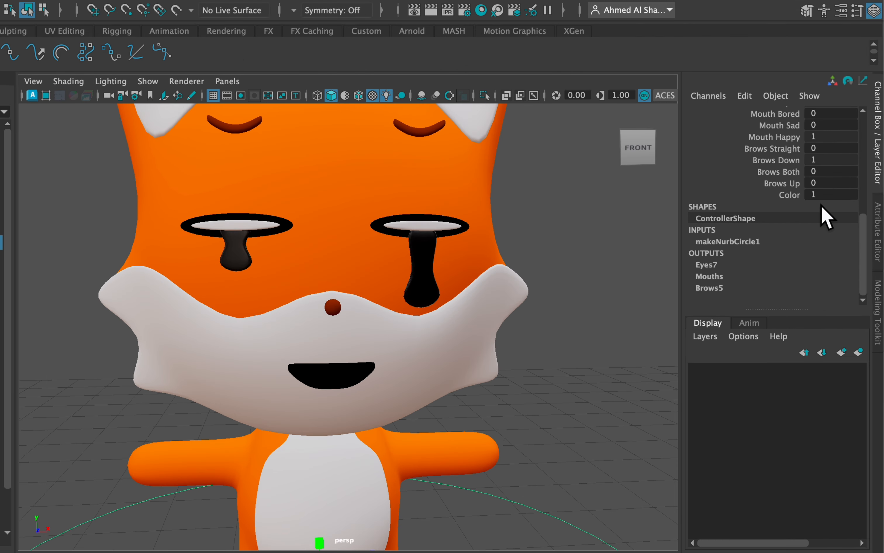
scroll(823, 212, up, 2)
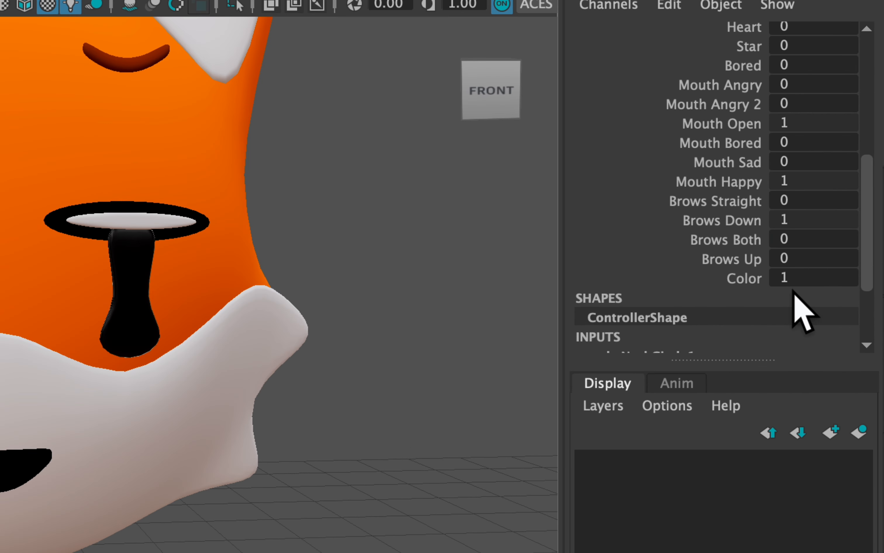
drag(819, 261, 857, 262)
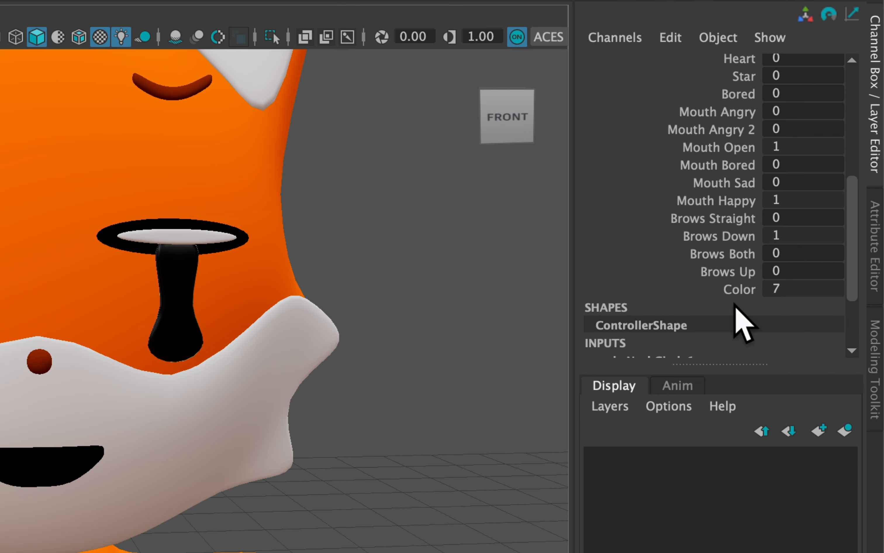
Copy the Color attribute's full name, Controller.Color, from the Expression Editor without creating an expression.
click(775, 285)
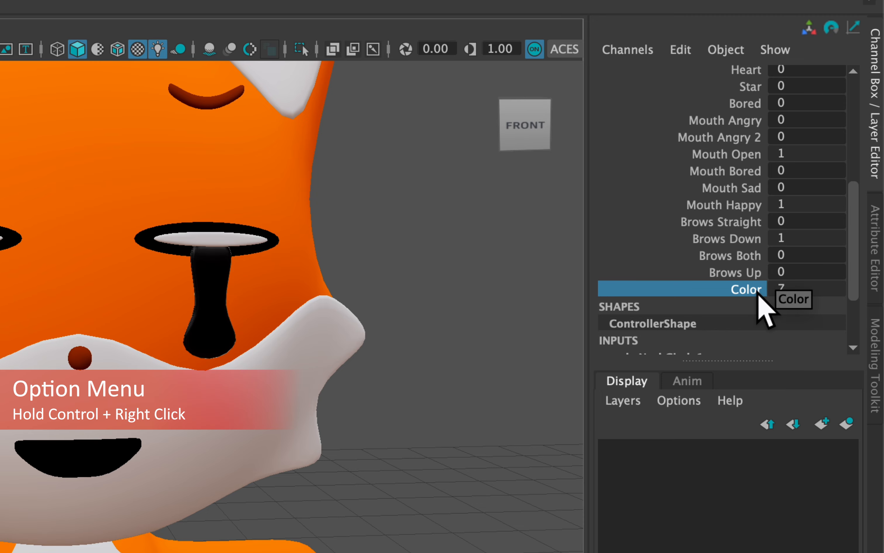
ctrl+right_click(744, 287)
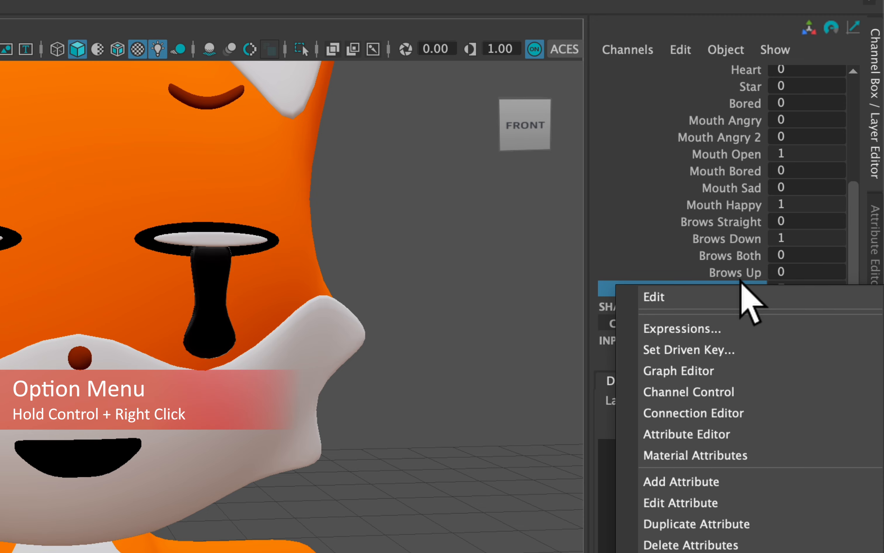
click(716, 330)
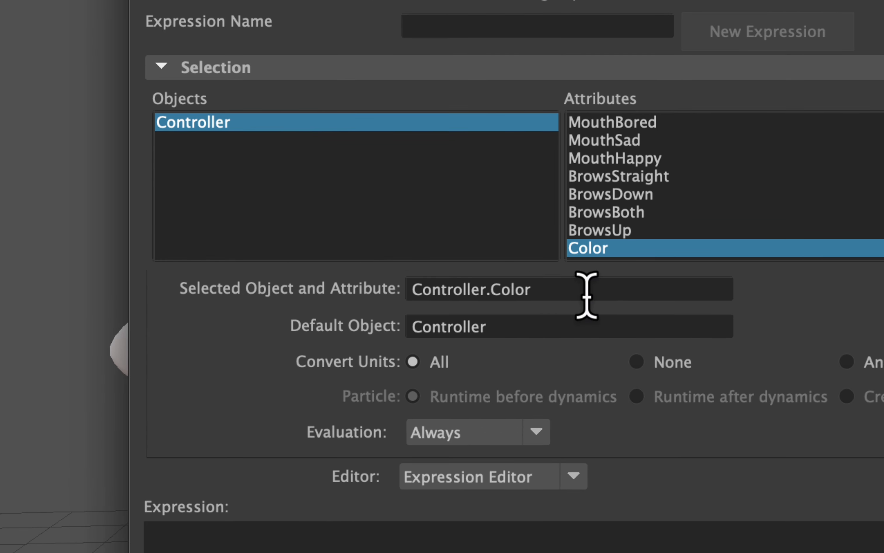
drag(580, 289, 384, 282)
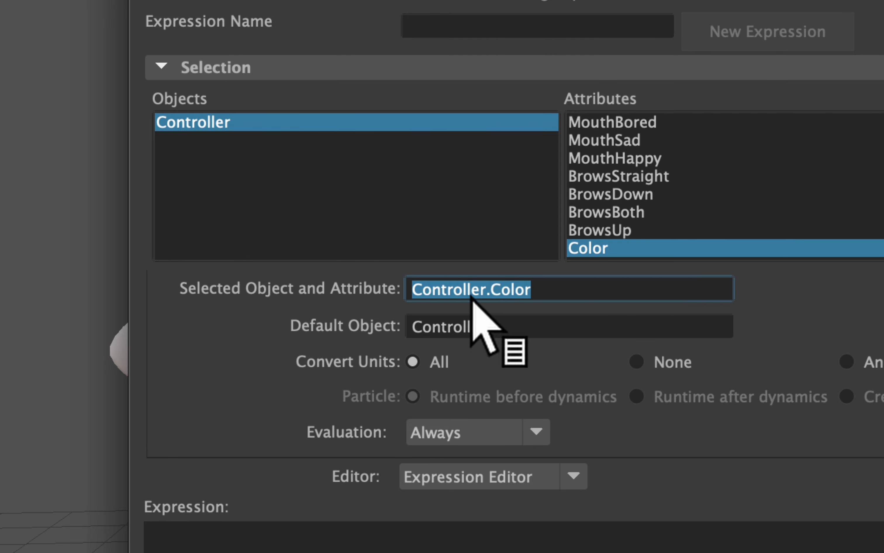
drag(552, 288, 385, 281)
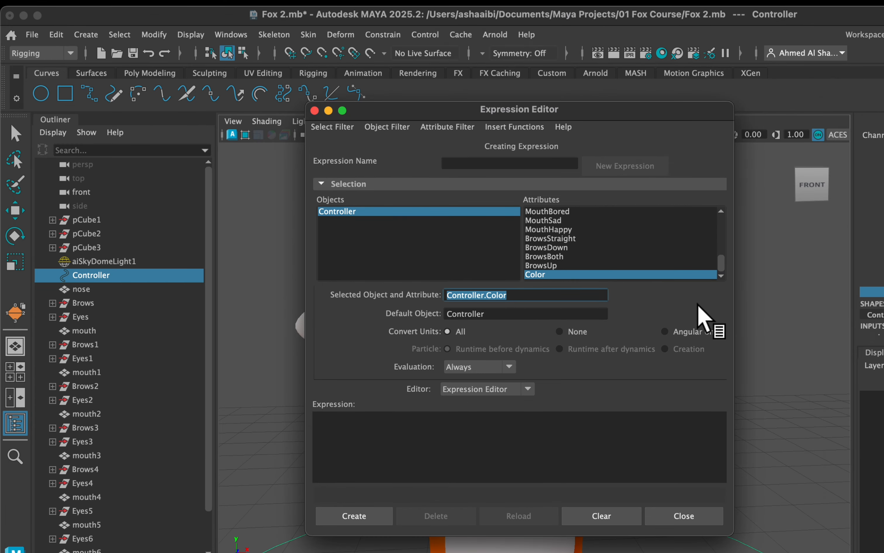
key(super+c)
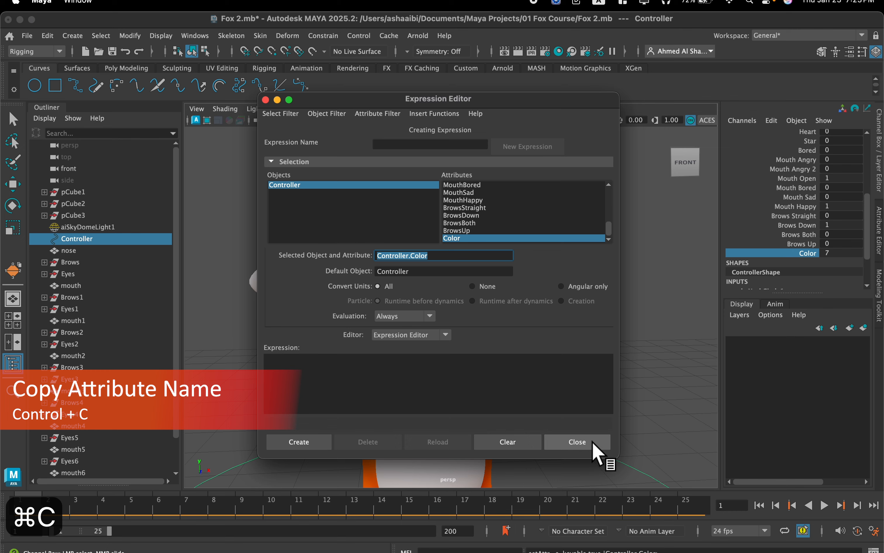
click(577, 442)
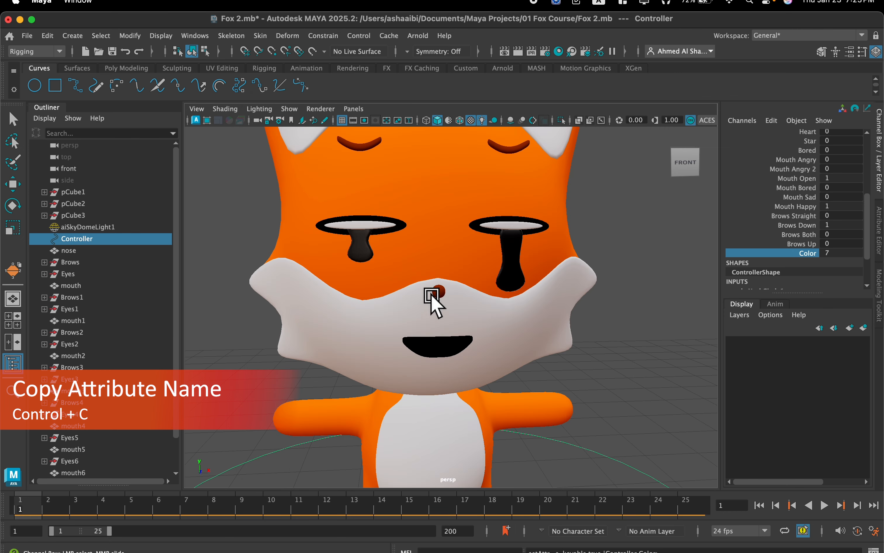
Open the file texture connected to the base colour of the material on the tear under the fox's eye.
click(512, 252)
right_click(515, 253)
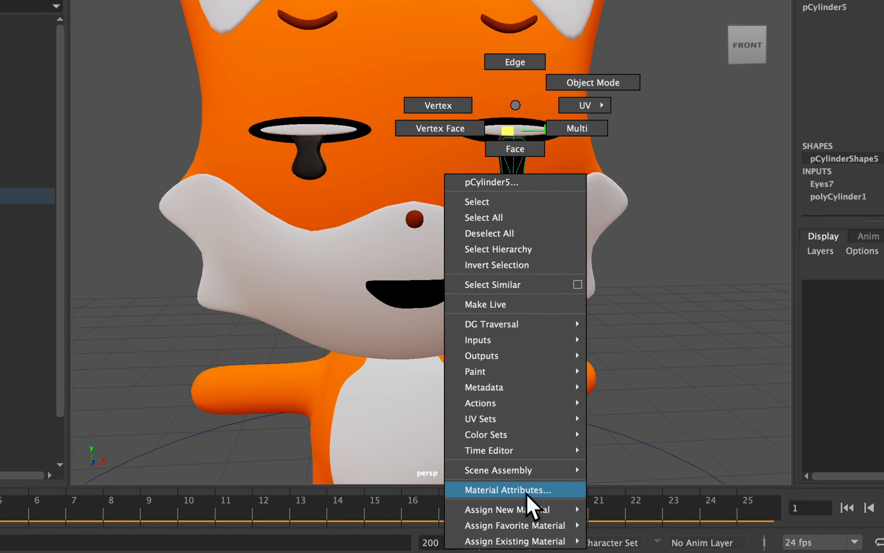
click(528, 492)
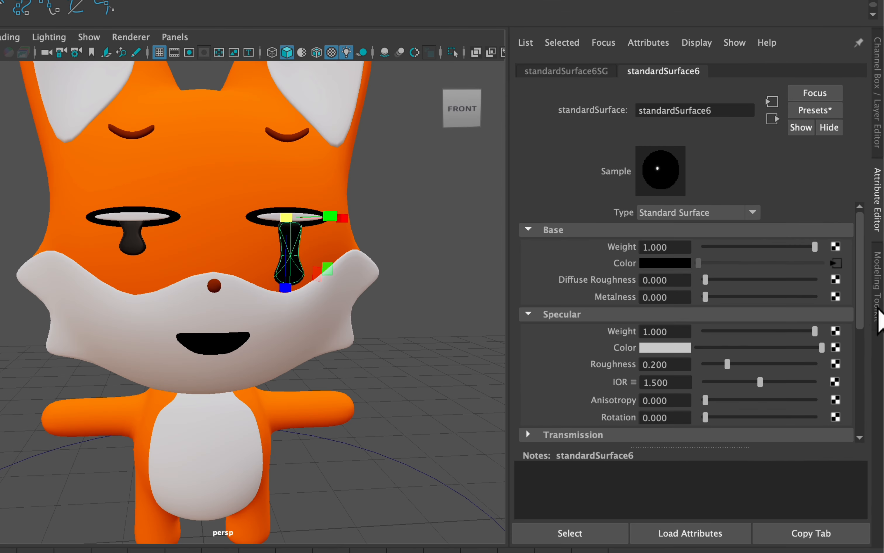
click(836, 263)
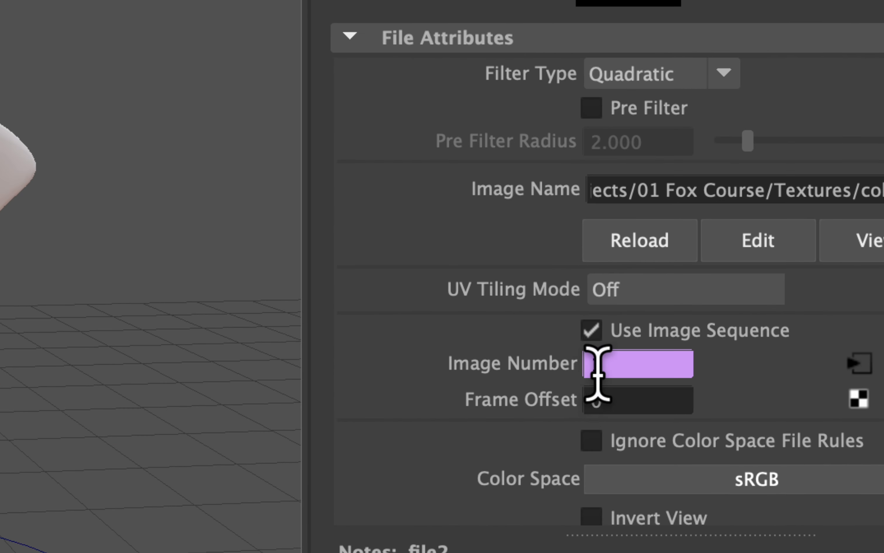
Edit the texture's Image Number expression to read file2.frameExtension = Controller.Color, so the Controller drives the tear colour.
right_click(613, 362)
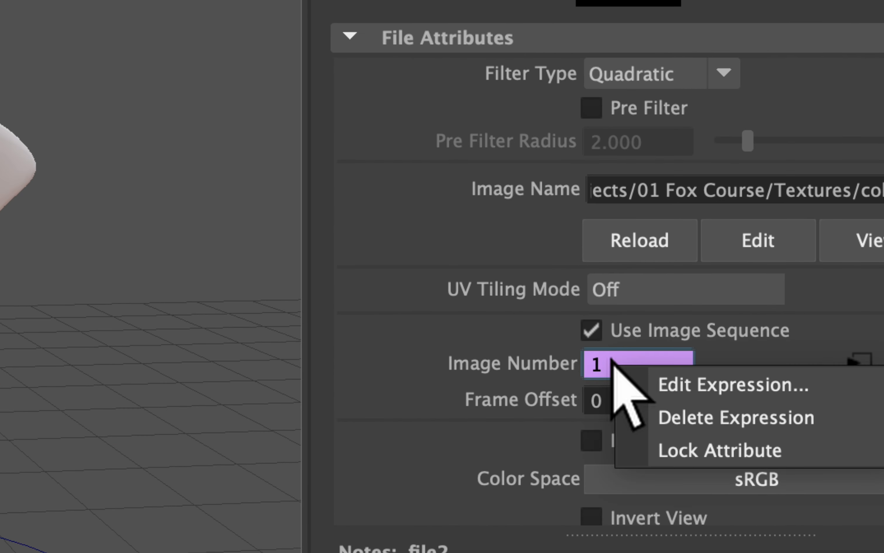
click(643, 377)
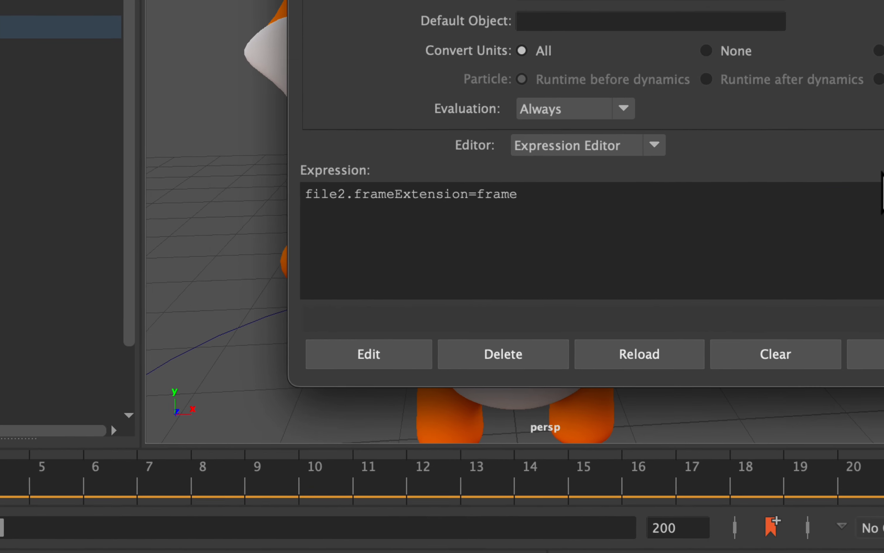
drag(540, 196, 423, 203)
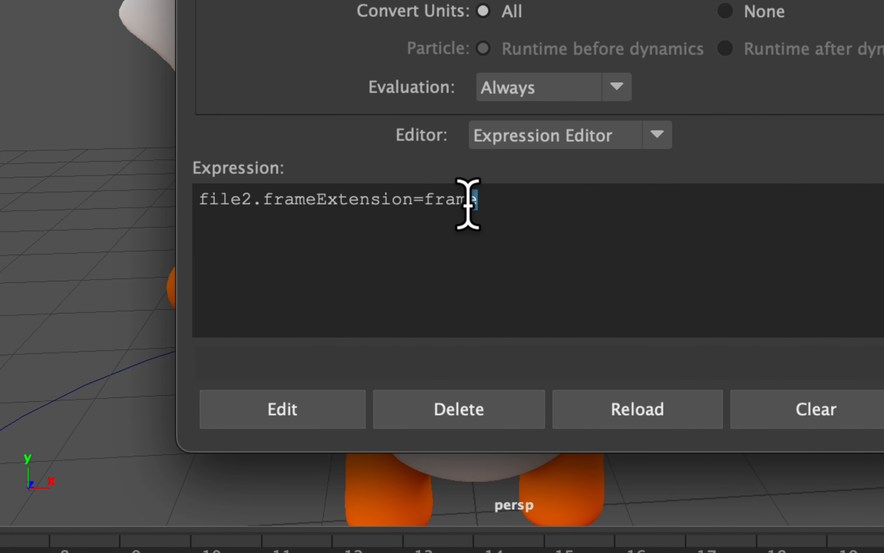
key(BackSpace)
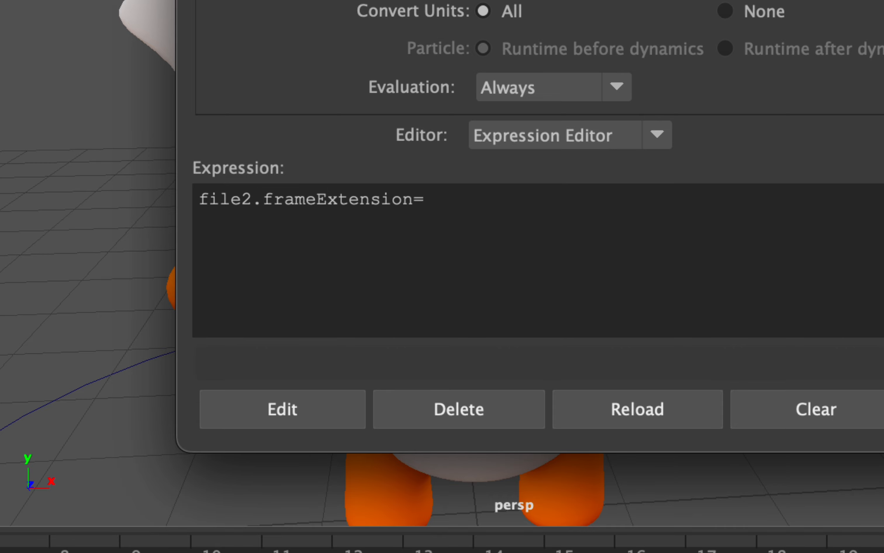
key(ctrl+v)
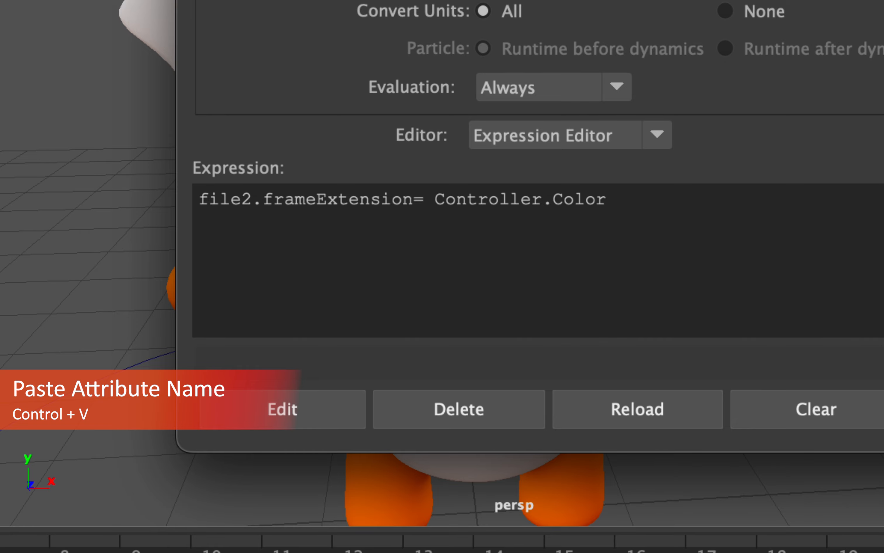
click(412, 205)
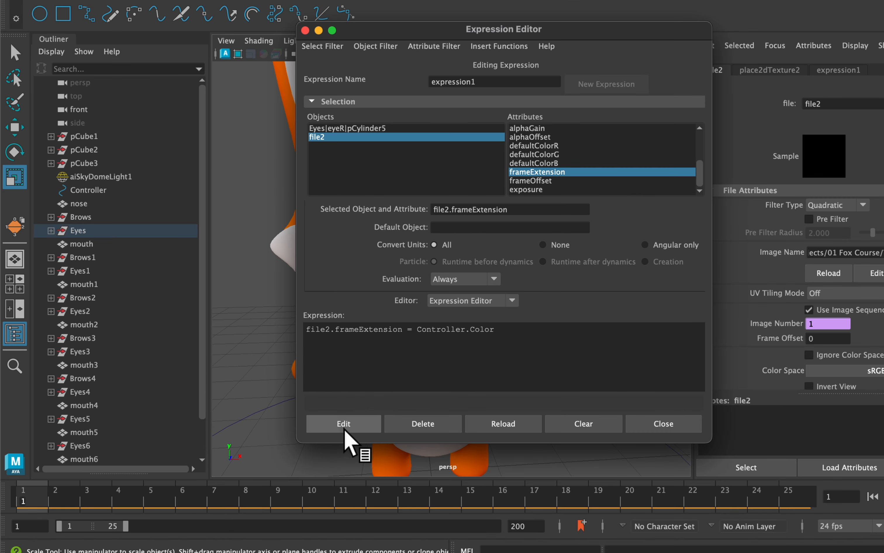
click(401, 361)
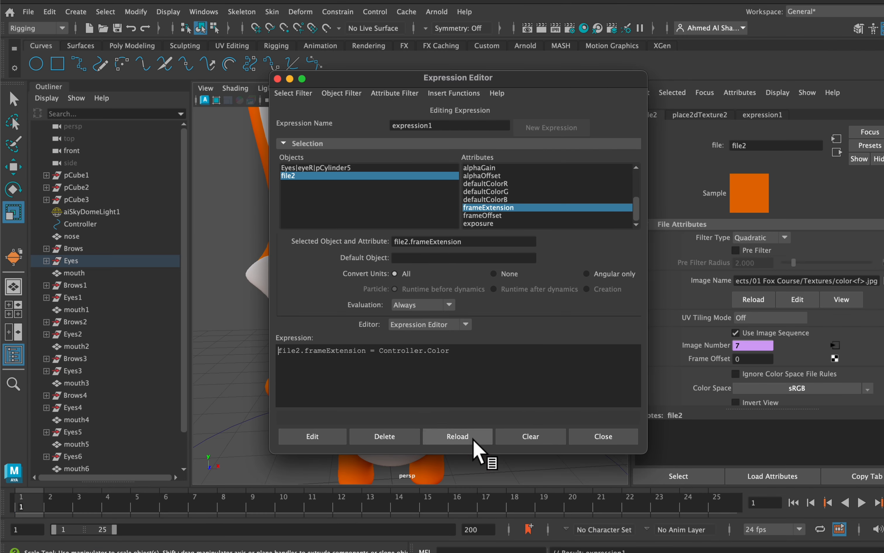
click(599, 436)
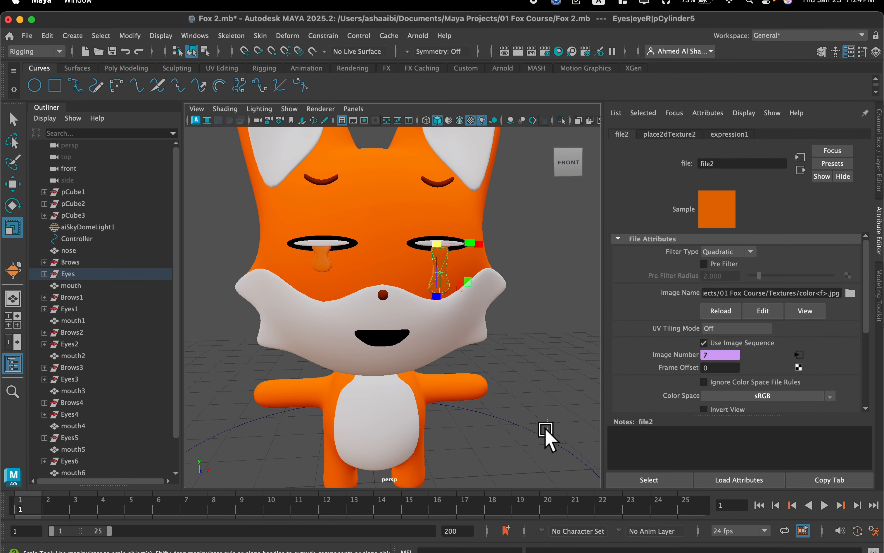
Select the Controller and set its Color attribute to 5 for the tears.
click(545, 433)
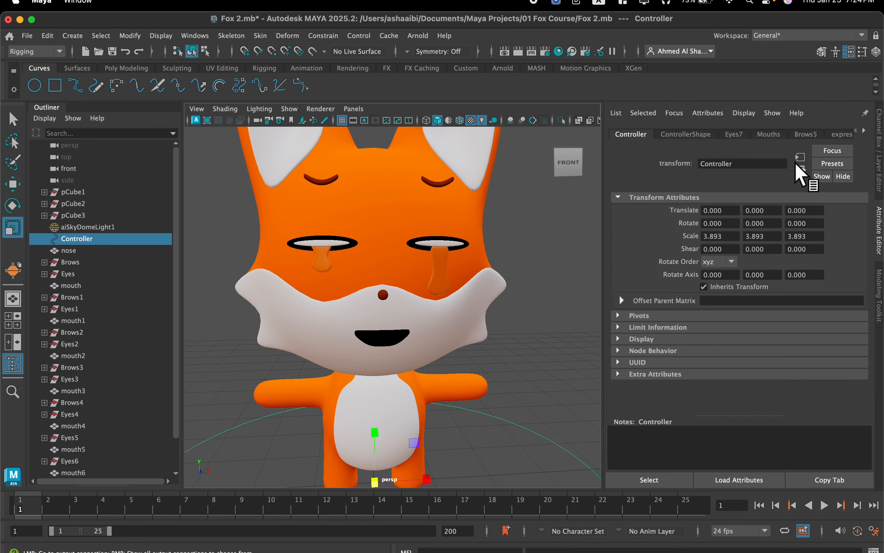
click(880, 166)
scroll(792, 263, down, 5)
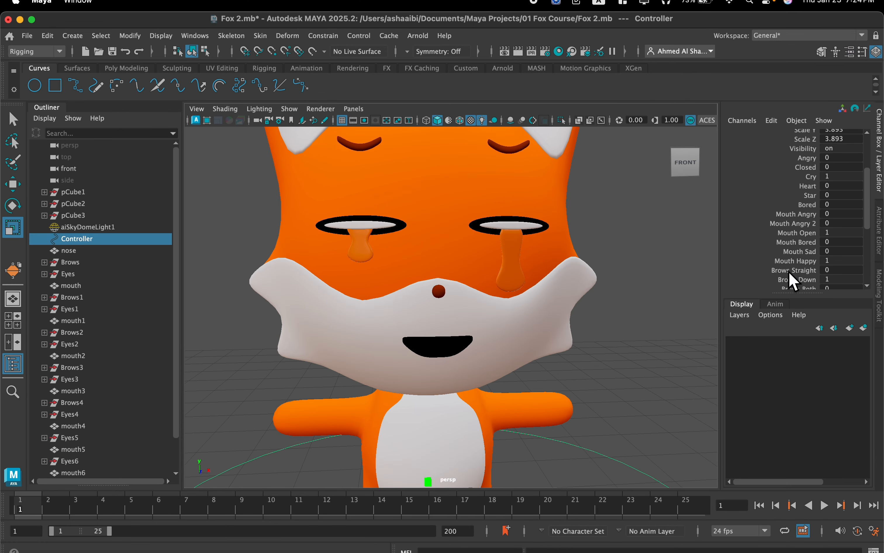
mouse_move(845, 230)
mouse_down()
mouse_move(853, 226)
mouse_move(834, 227)
mouse_move(852, 226)
mouse_up()
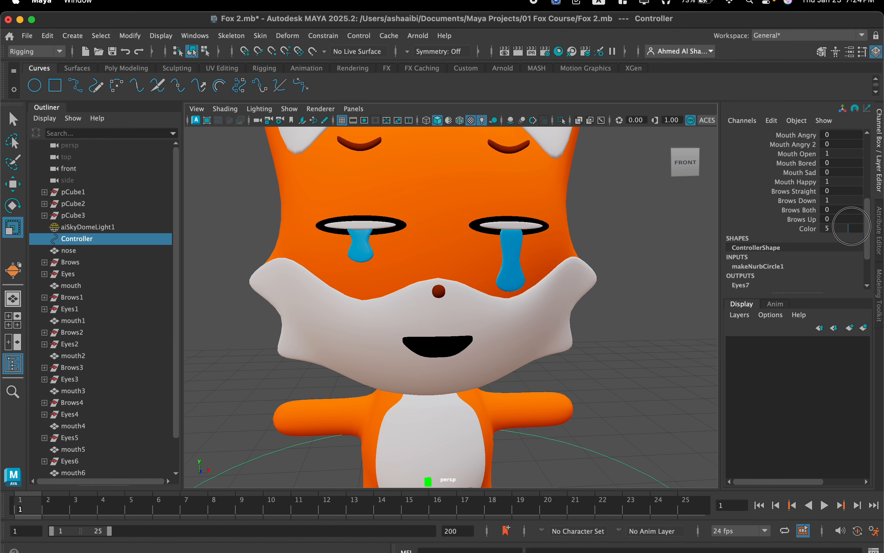
scroll(541, 307, down, 2)
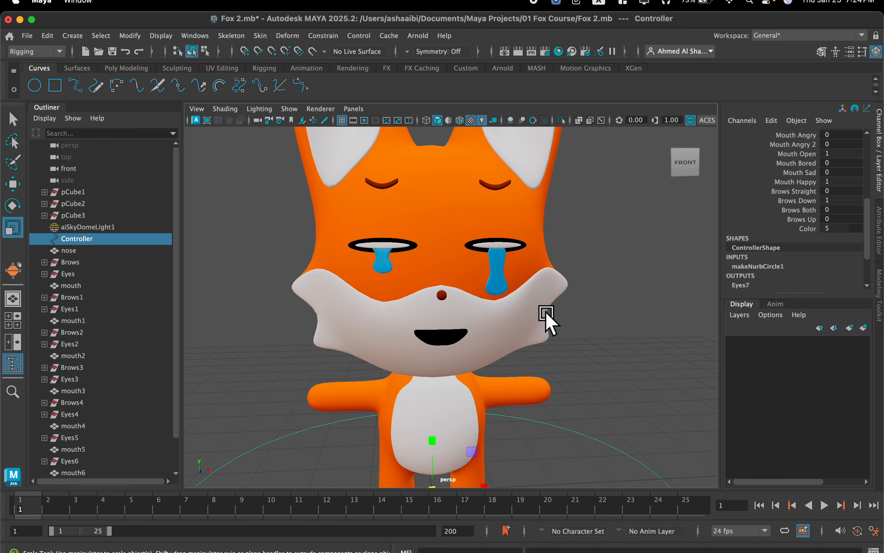
Key all the Controller's attributes at frame 1 with the crying expression and move to frame 2.
alt+drag(547, 314, 544, 322)
alt+drag(603, 291, 537, 296)
scroll(603, 284, down, 4)
scroll(577, 278, down, 3)
scroll(559, 285, up, 3)
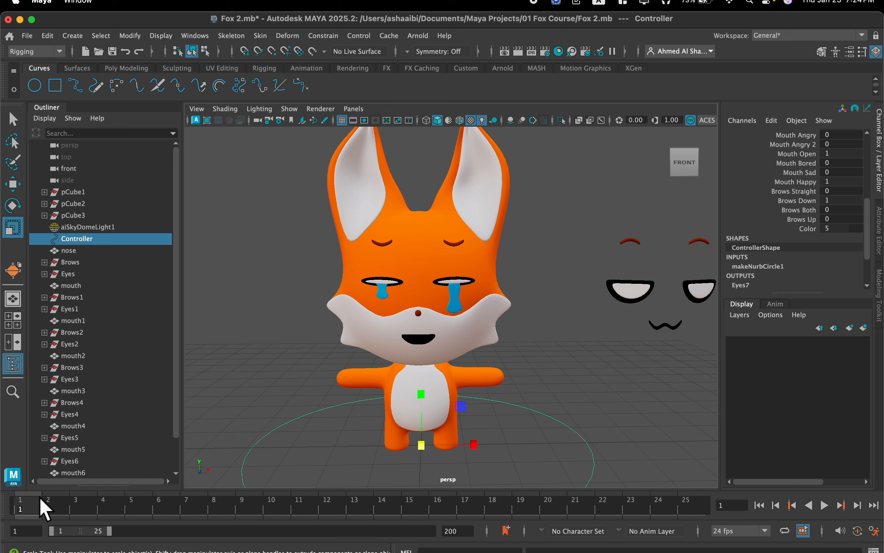
scroll(847, 221, up, 3)
scroll(822, 234, down, 1)
scroll(825, 204, up, 2)
scroll(821, 207, down, 1)
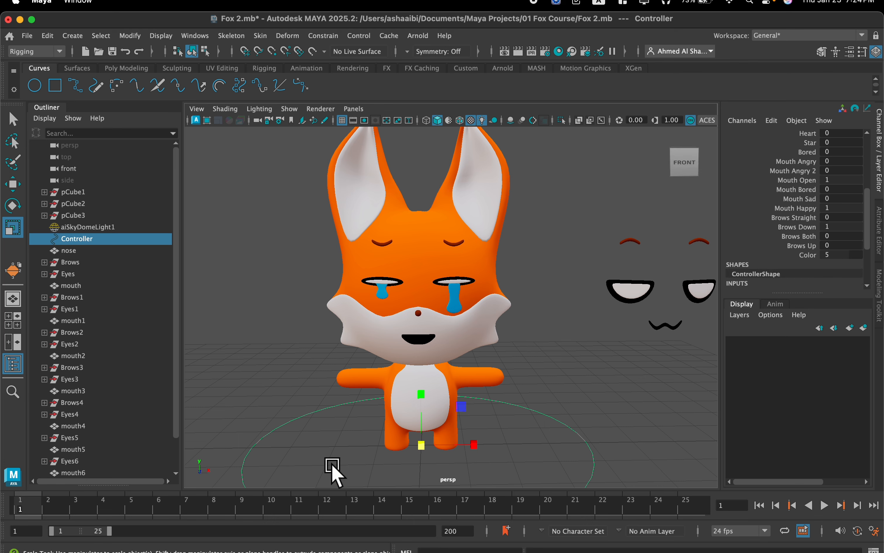
key(s)
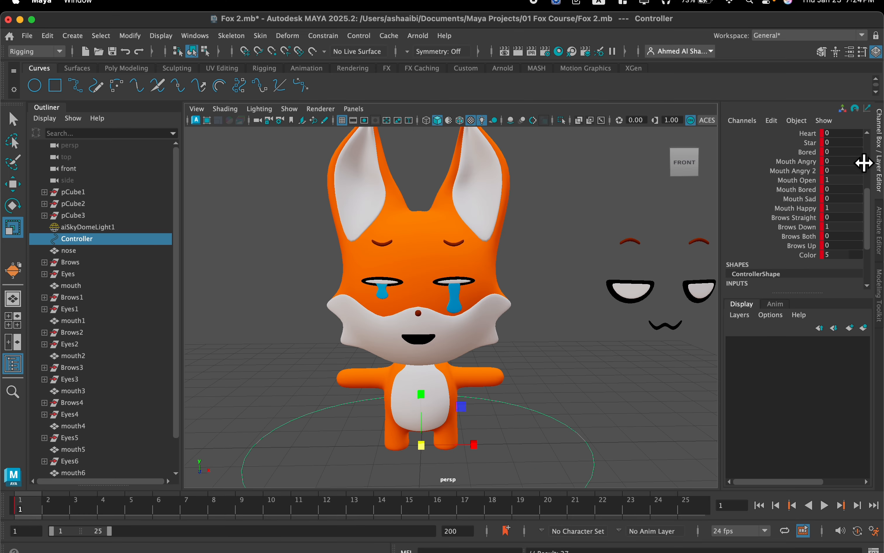
click(52, 510)
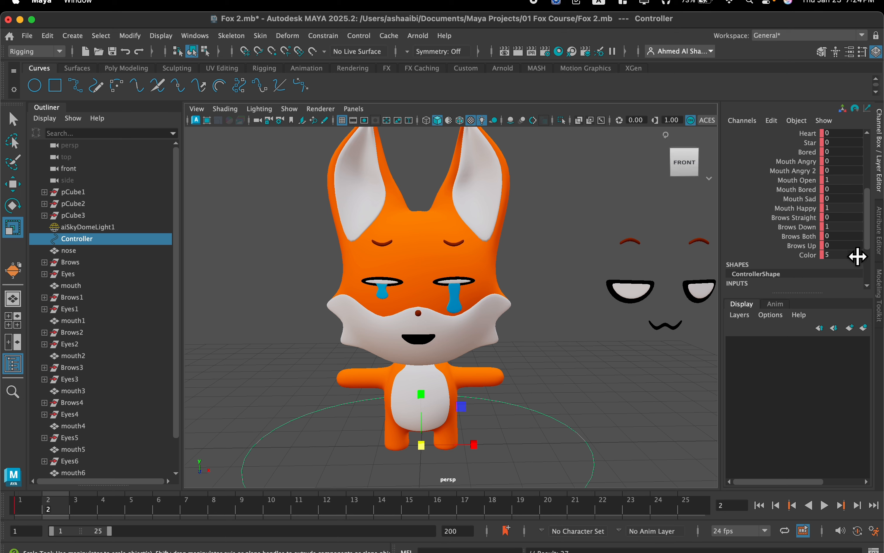
Try the Controller's Brows Both attribute at 1 on frame 2 and undo that change.
drag(847, 233, 863, 237)
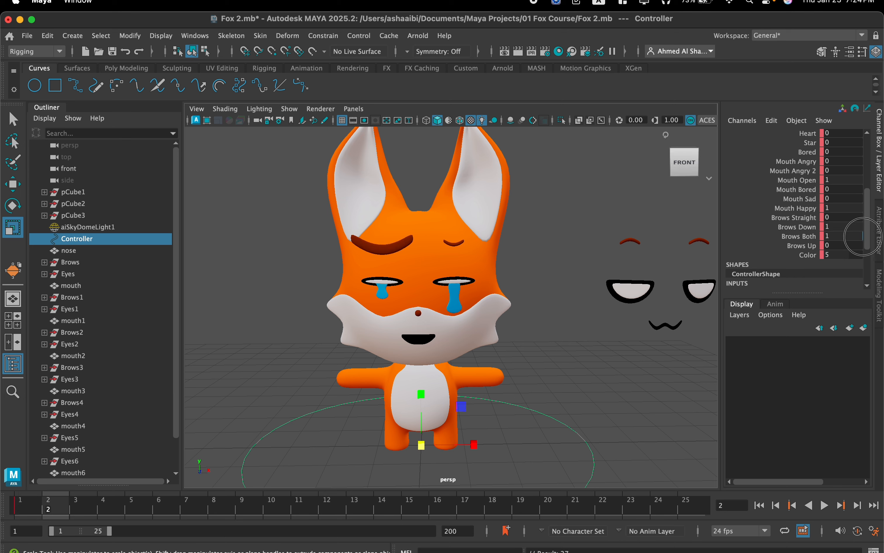
key(super+z)
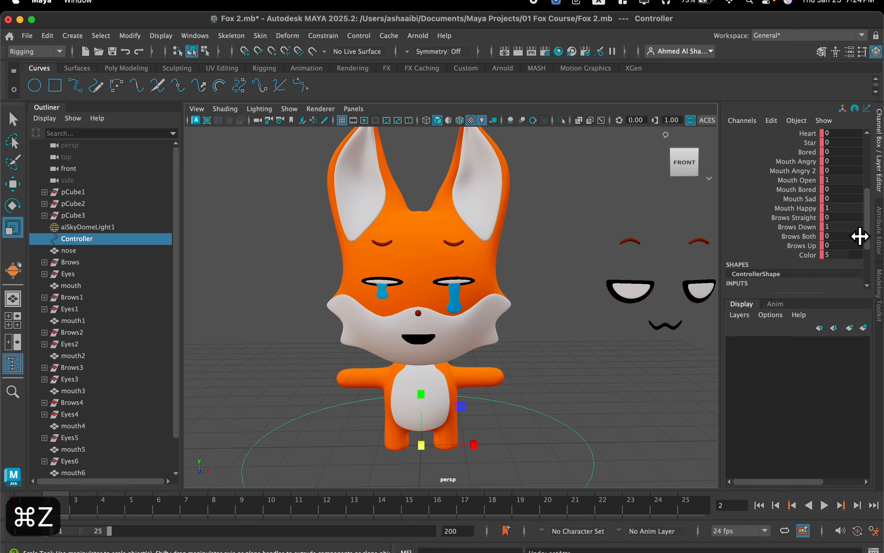
Set up the angry expression on frame 2: Angry and Mouth Angry 2 at 1, Cry, Mouth Open and Mouth Happy at 0, keeping Brows Down at 1.
scroll(859, 236, up, 3)
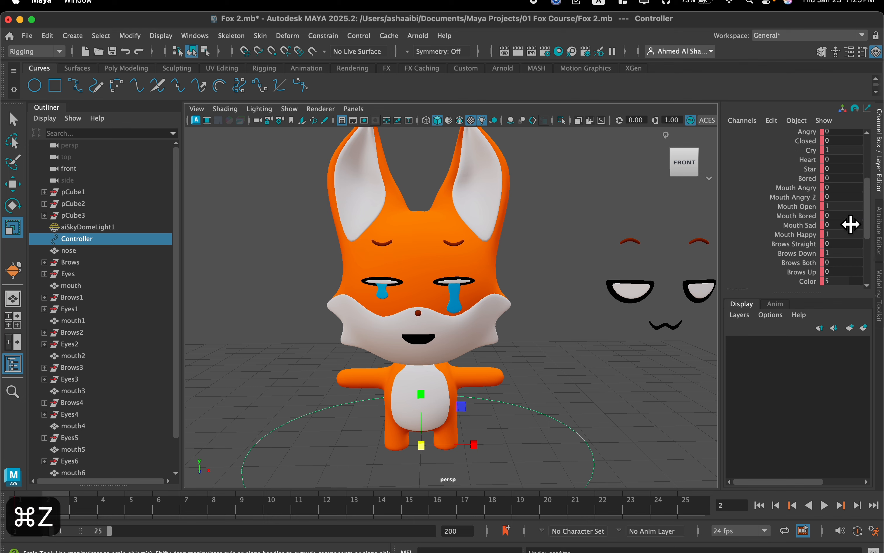
mouse_move(849, 206)
mouse_down()
mouse_move(820, 201)
mouse_move(866, 195)
mouse_up()
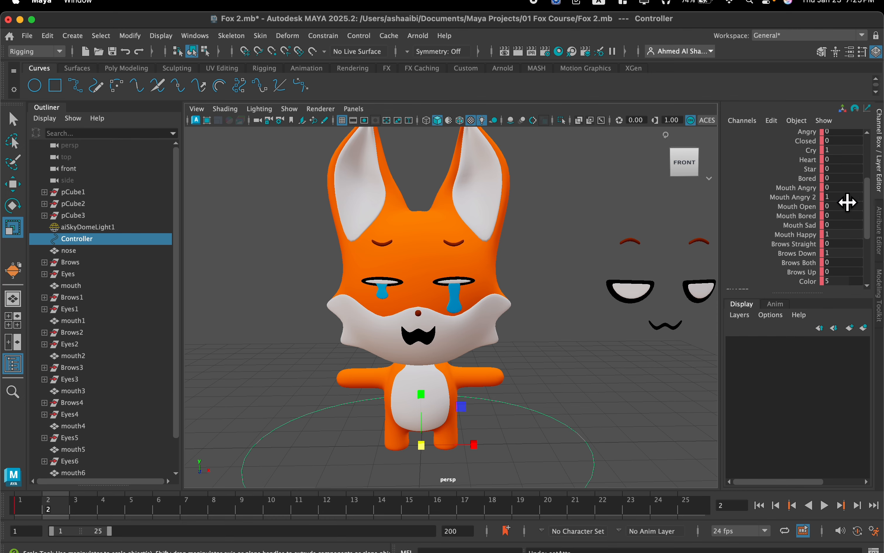
scroll(851, 201, up, 3)
drag(847, 203, 830, 189)
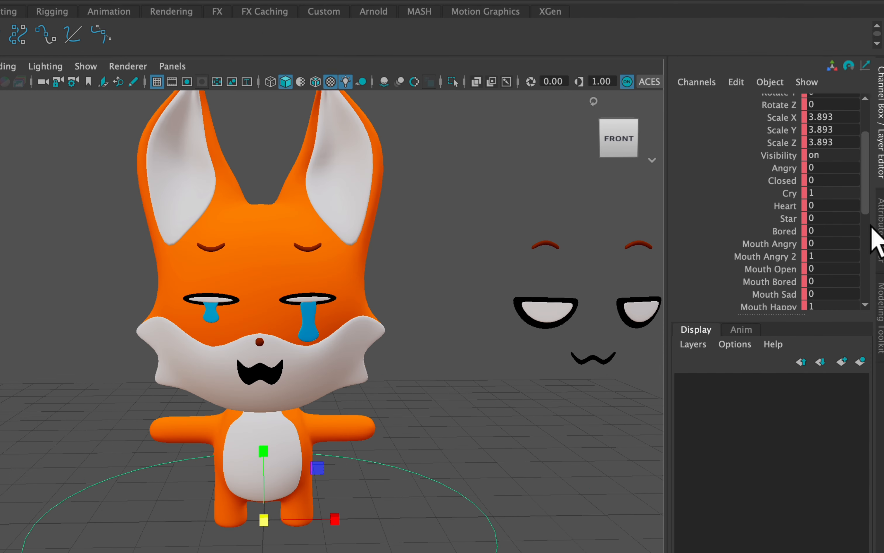
scroll(814, 175, down, 3)
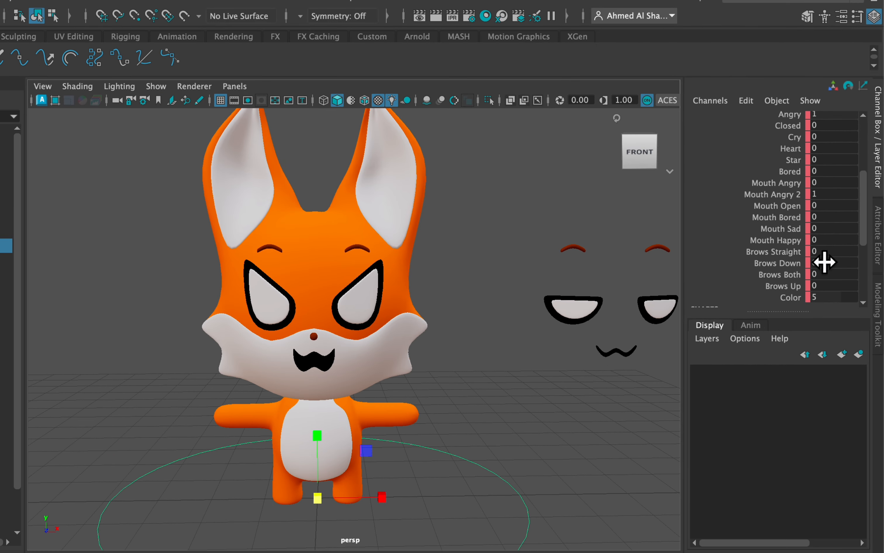
key(super+z)
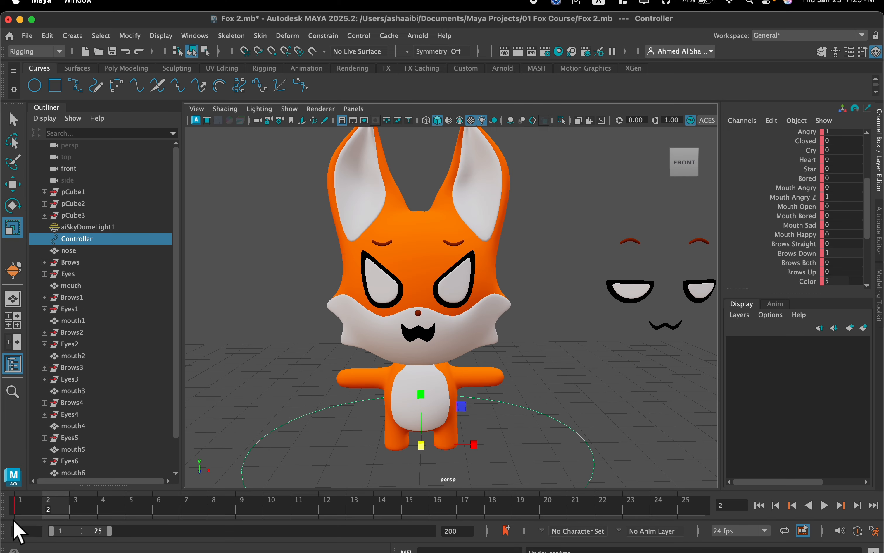
Key all the Controller's attributes at frame 2 with the angry expression, check it by scrubbing the timeline, and move to frame 3.
key(s)
mouse_move(45, 516)
mouse_down()
mouse_move(30, 513)
mouse_move(48, 504)
mouse_up()
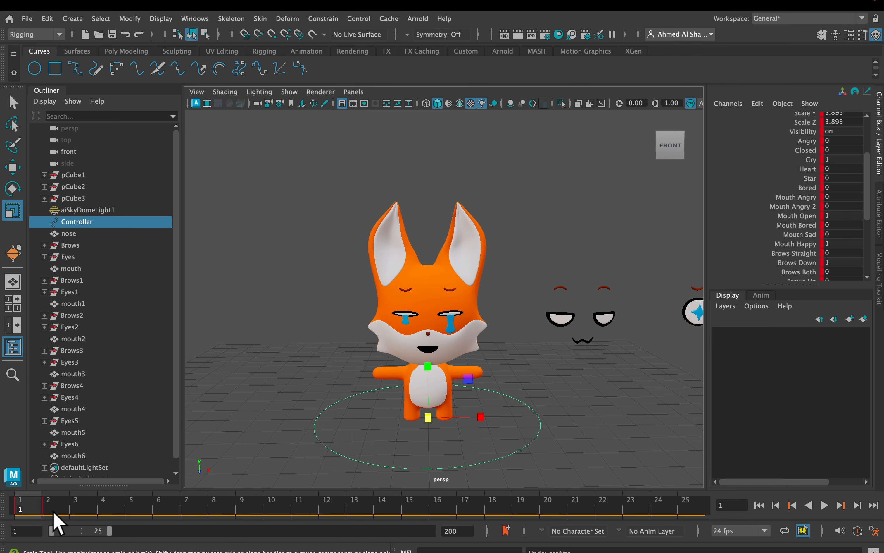
mouse_move(54, 512)
mouse_down()
mouse_move(63, 516)
mouse_move(39, 514)
mouse_up()
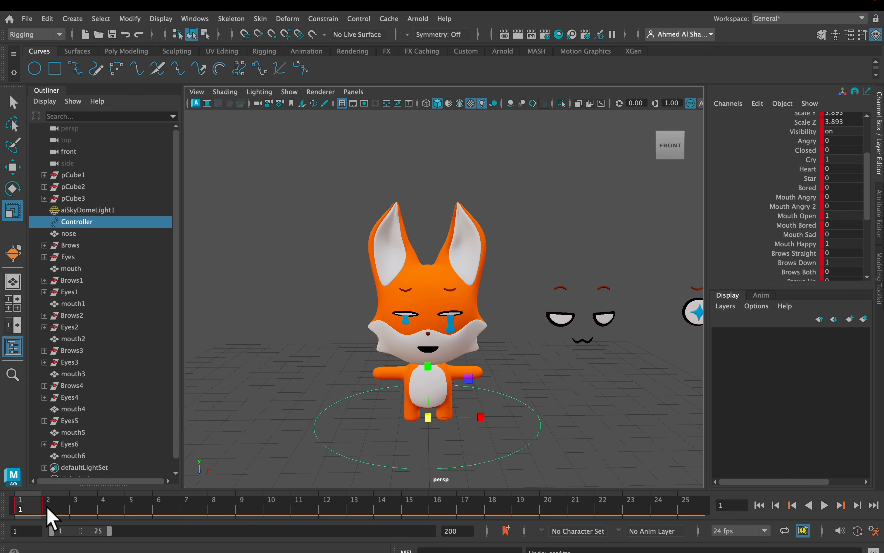
key(s)
drag(47, 515, 74, 507)
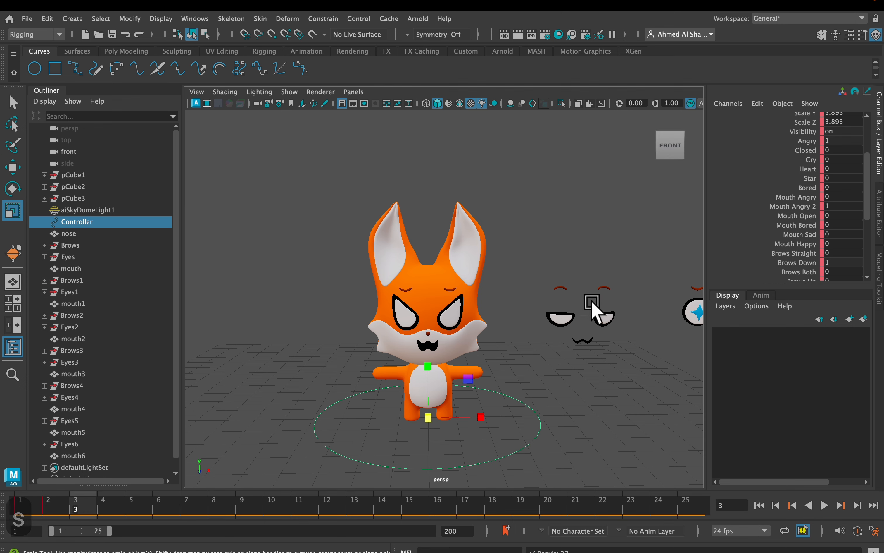
Set the Controller's Angry attribute to 0 and Heart to 1 on frame 3.
scroll(484, 351, up, 4)
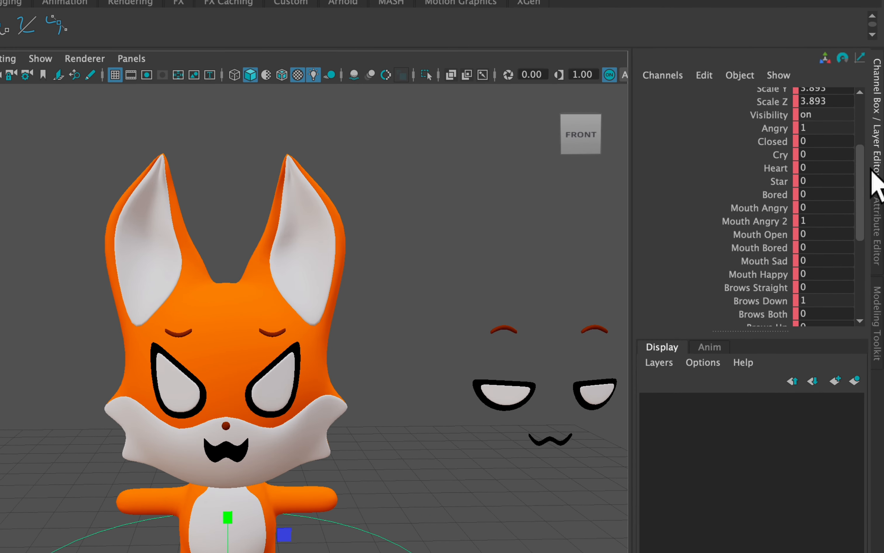
scroll(846, 176, up, 2)
scroll(830, 179, down, 2)
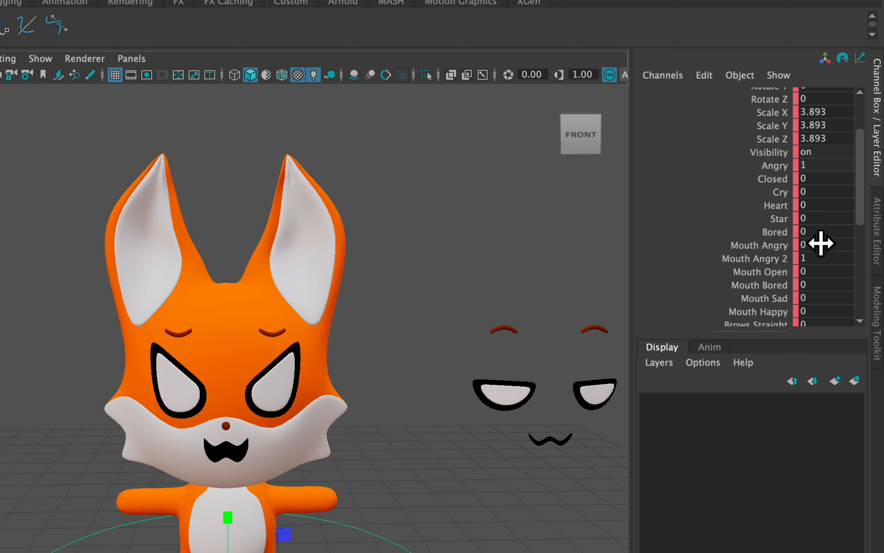
scroll(828, 237, up, 2)
click(830, 202)
text(0)
key(Return)
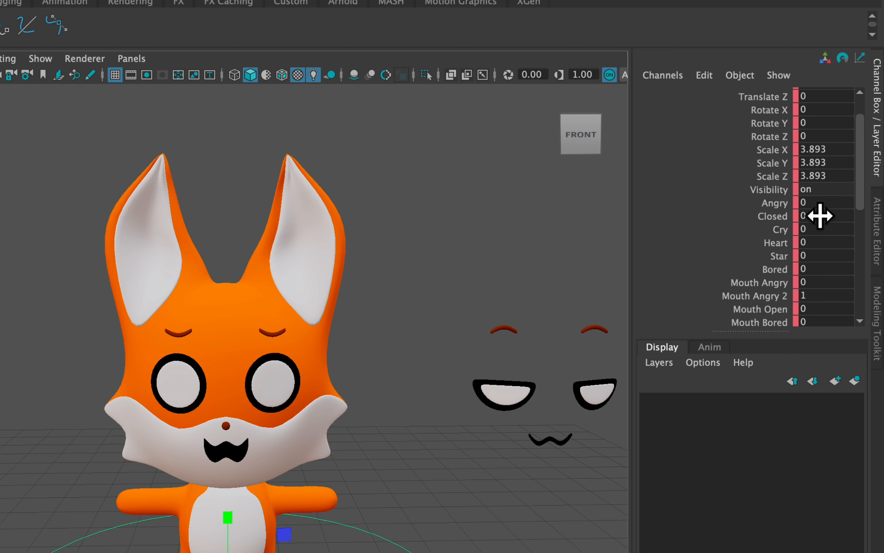
click(810, 241)
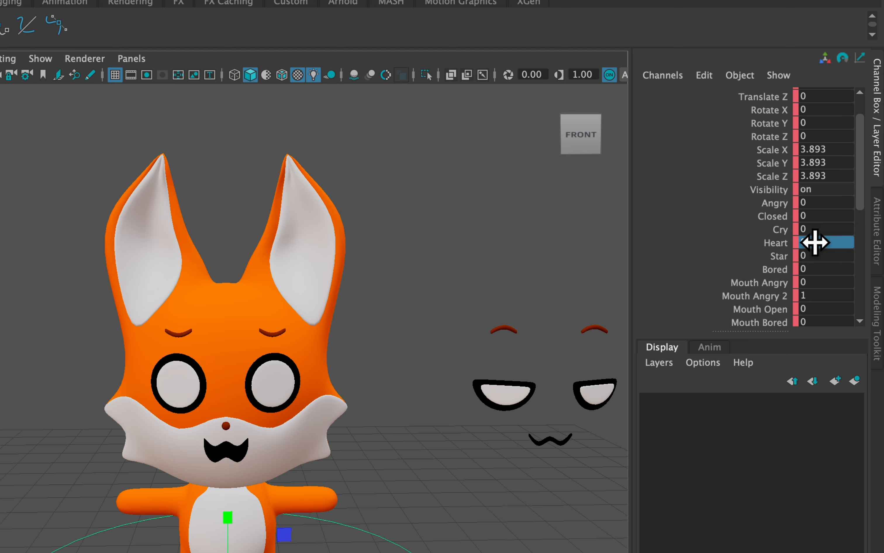
text(1)
key(Return)
Set the Controller's Color attribute to 6 to make the heart eyes red.
scroll(800, 241, down, 4)
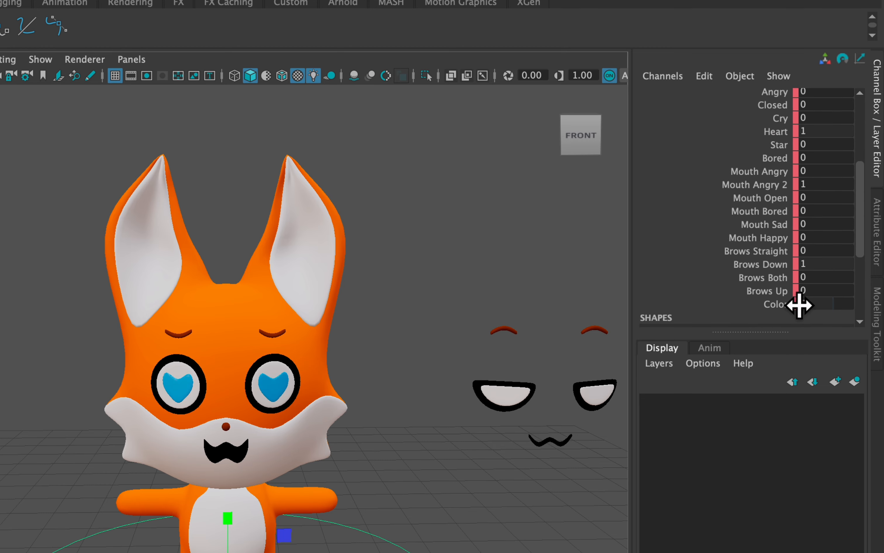
ctrl+drag(822, 306, 838, 305)
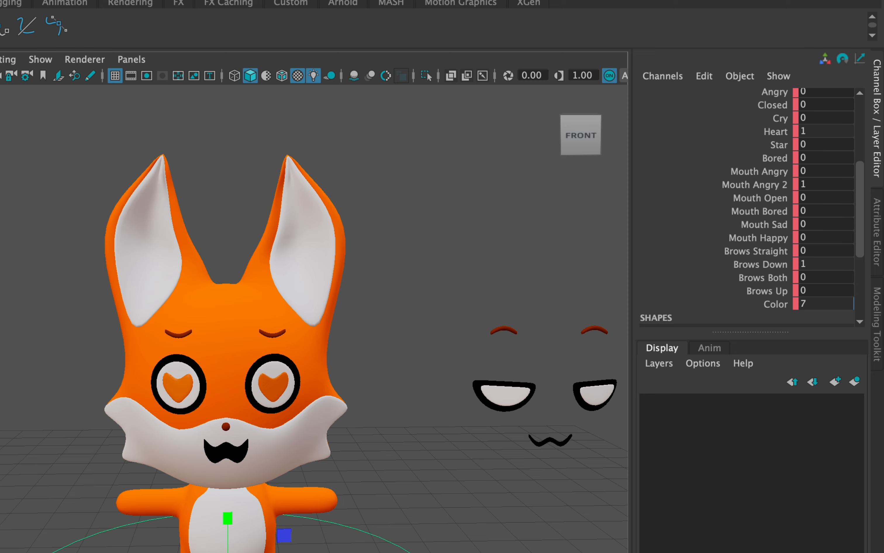
click(826, 303)
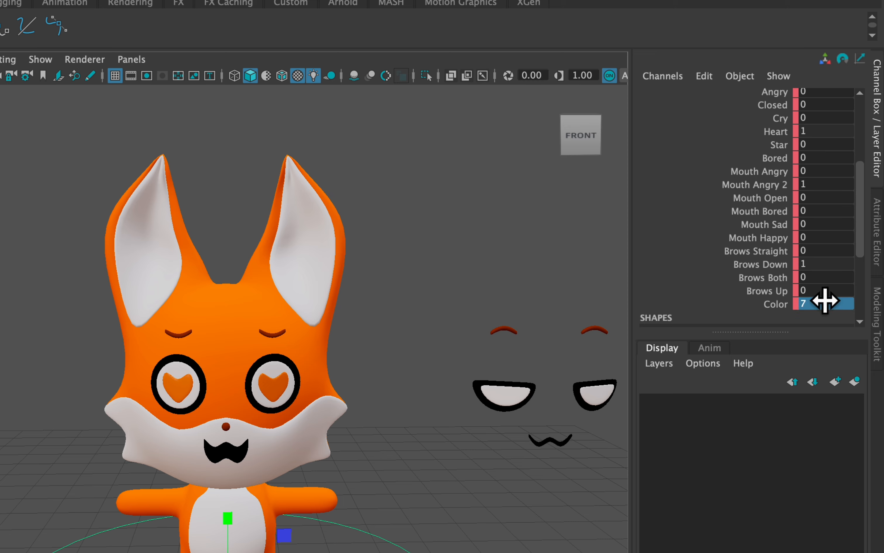
text(6)
key(Return)
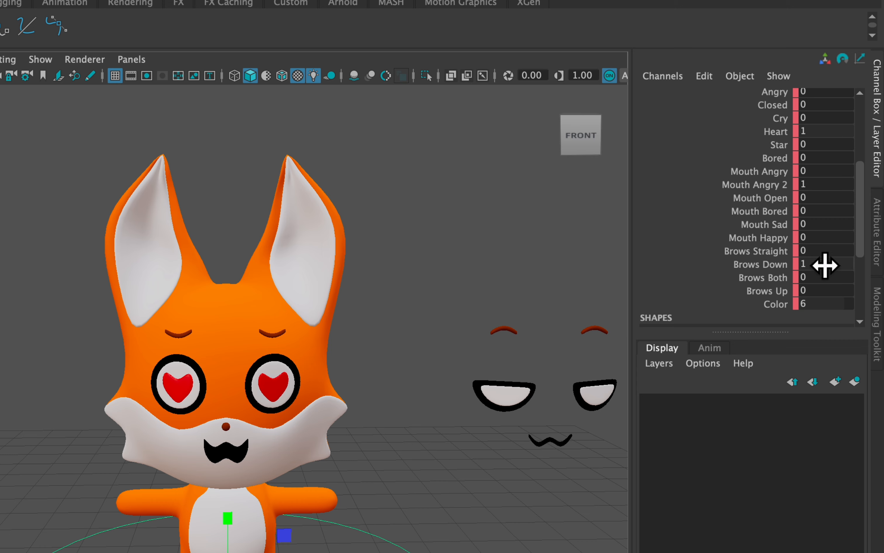
Switch the mouth to the happy shape by setting Mouth Happy to 1 and Mouth Angry 2 to 0.
scroll(834, 259, up, 5)
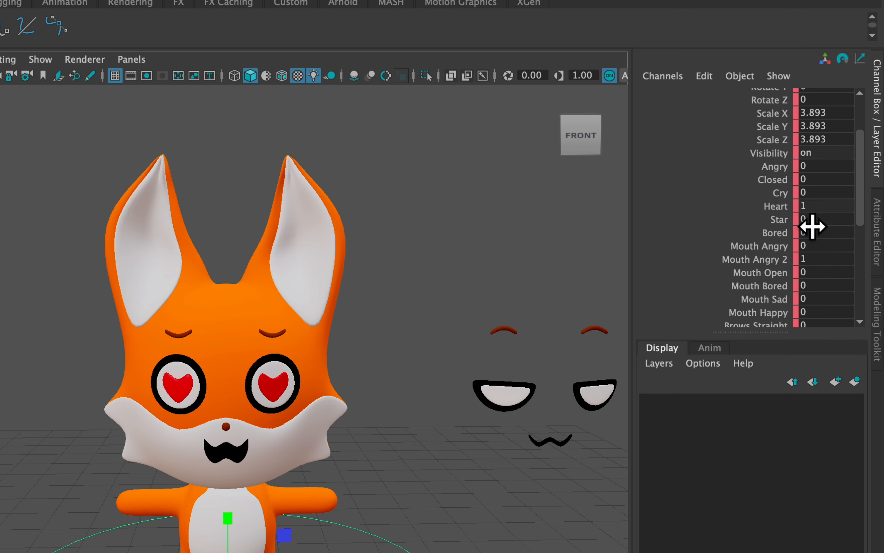
scroll(835, 206, down, 5)
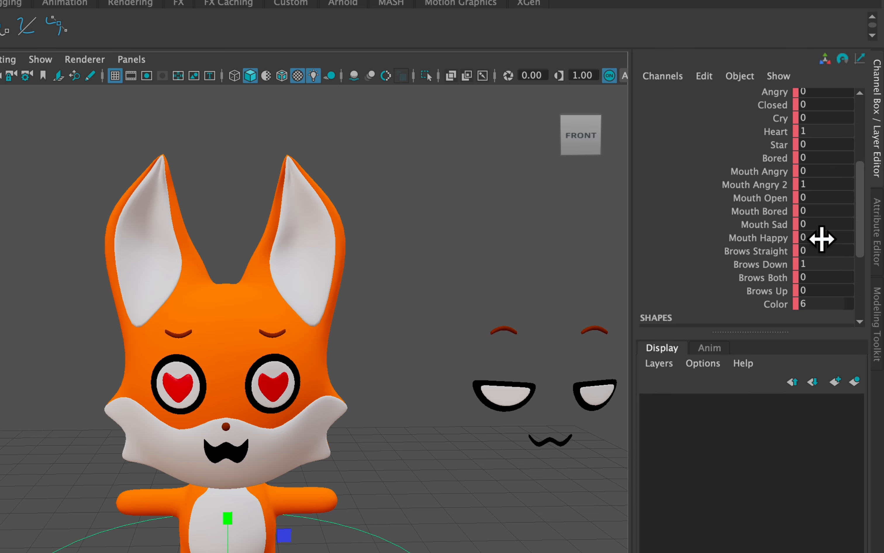
click(817, 238)
text(1)
key(Return)
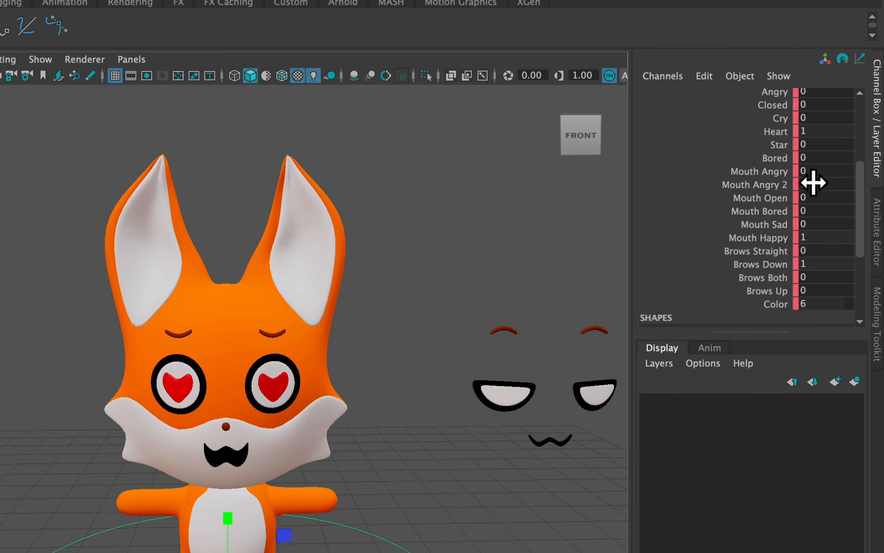
click(827, 185)
text(0)
key(Return)
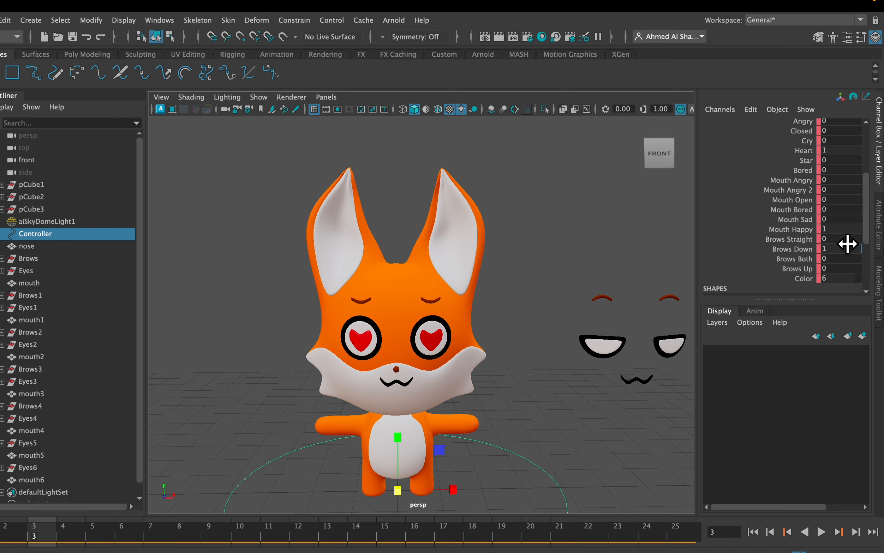
Key all the Controller's attributes at frame 3 with the heart-eyed expression and scrub the timeline to review the keyed faces.
key(s)
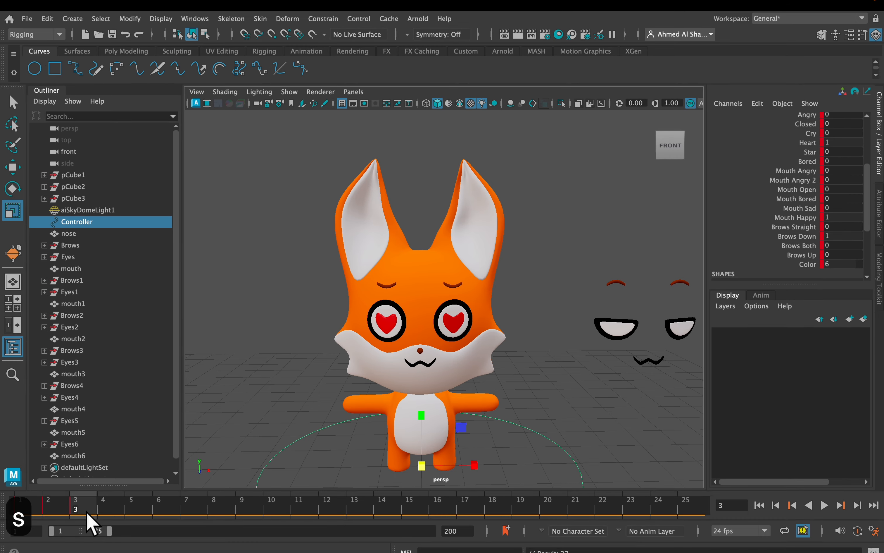
mouse_move(75, 515)
mouse_down()
mouse_move(41, 512)
mouse_move(49, 503)
mouse_move(75, 512)
mouse_move(25, 512)
mouse_move(71, 510)
mouse_up()
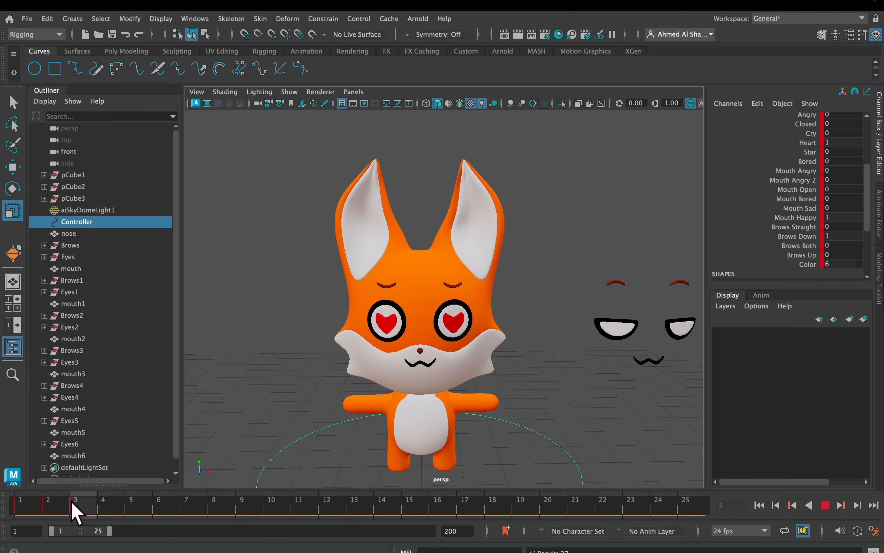
scroll(475, 260, down, 3)
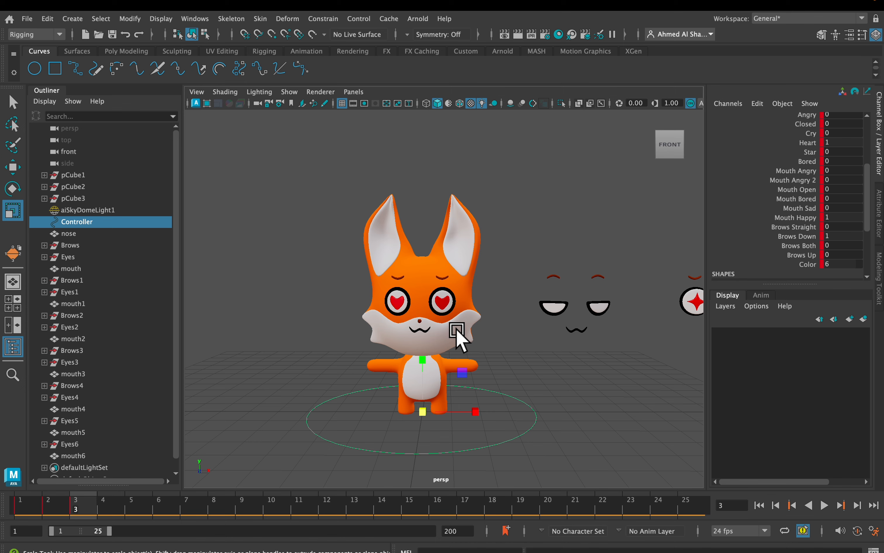
alt+drag(458, 336, 422, 336)
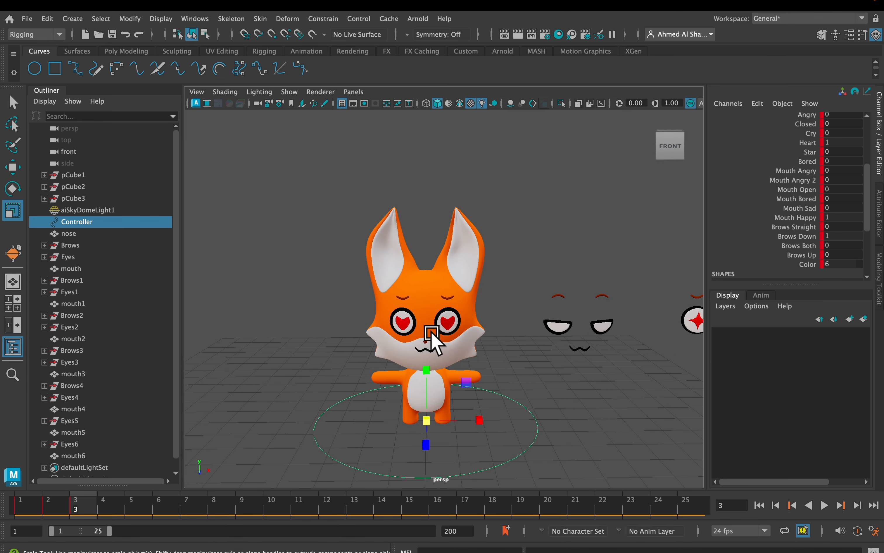